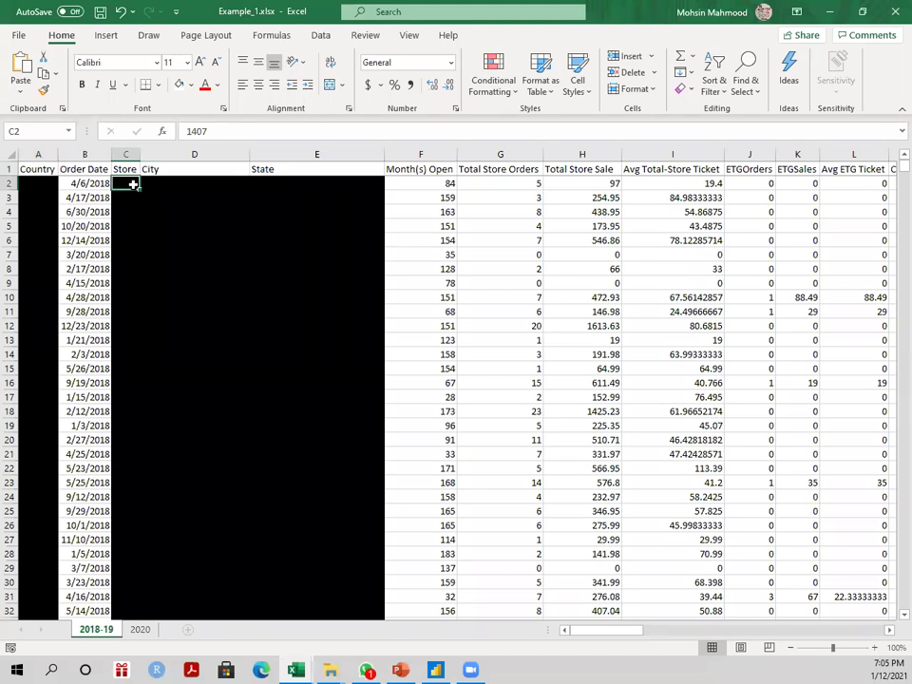
Step: Select the Store, City and State records from row 2 to the end of the 2018-19 data, and return to cell C2
{"action": "left_click_drag", "start_coordinate": [133, 185], "coordinate": [353, 189]}
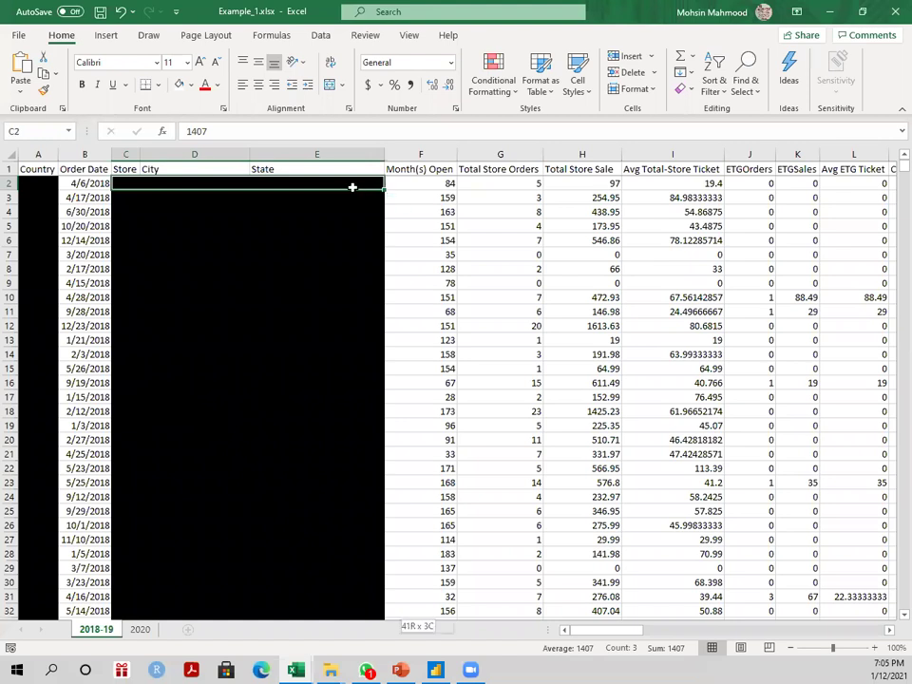
{"action": "key", "text": "ctrl+shift+Down"}
{"action": "key", "text": "Up"}
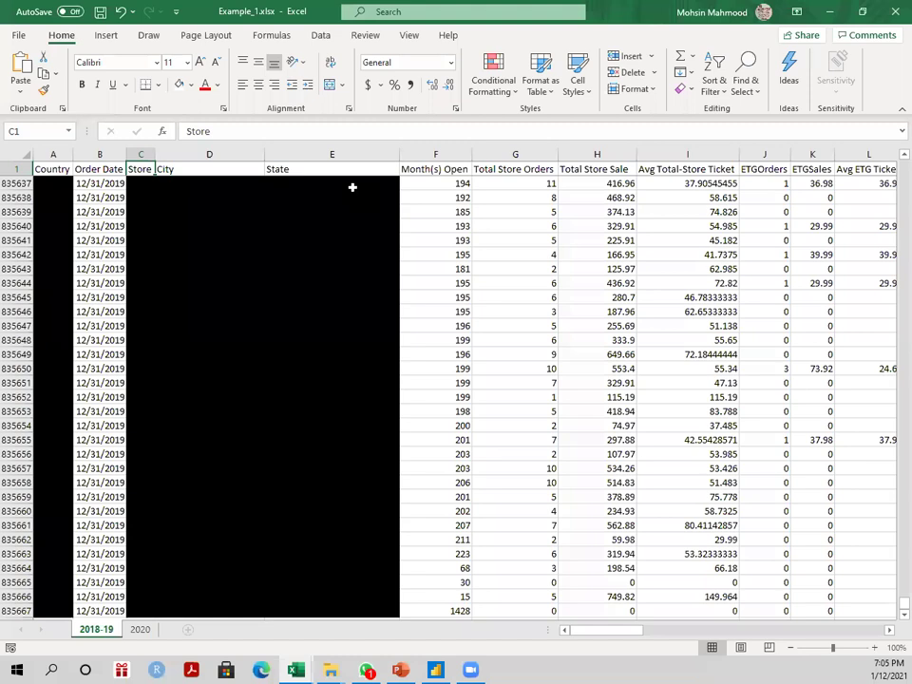
{"action": "key", "text": "Down"}
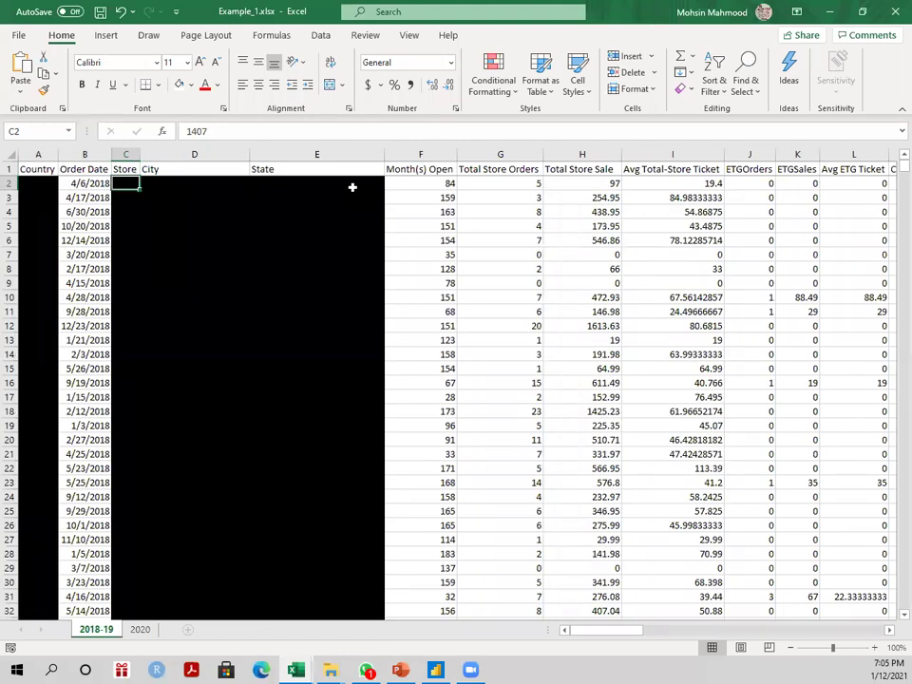
Step: Review the Country and Order Date headers, and select all order dates from B2 to the last row of the 2018-19 sheet
{"action": "key", "text": "Left"}
{"action": "key", "text": "Left"}
{"action": "key", "text": "Up"}
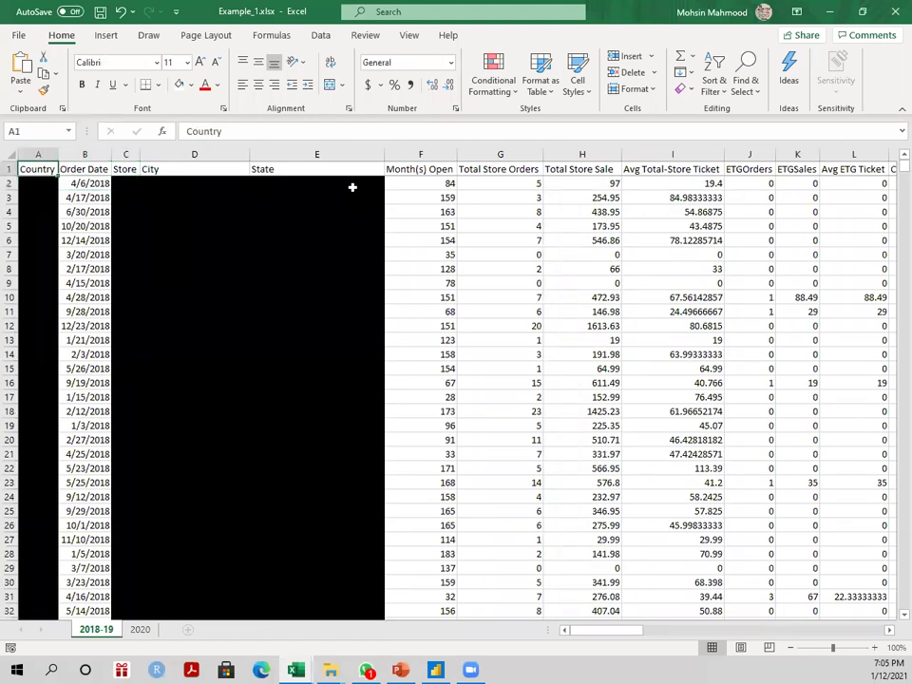
{"action": "key", "text": "Right"}
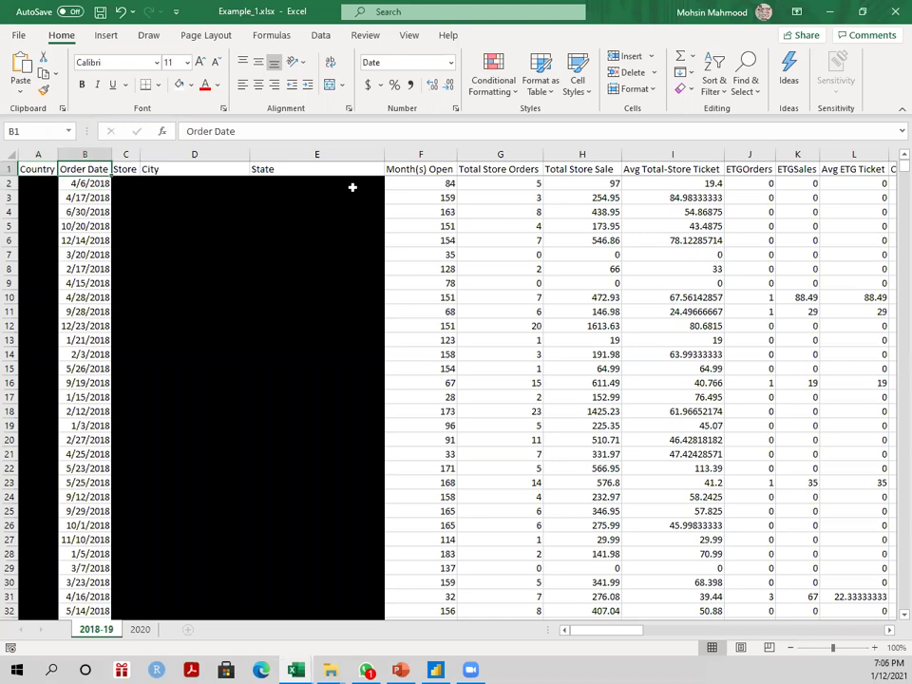
{"action": "key", "text": "Down"}
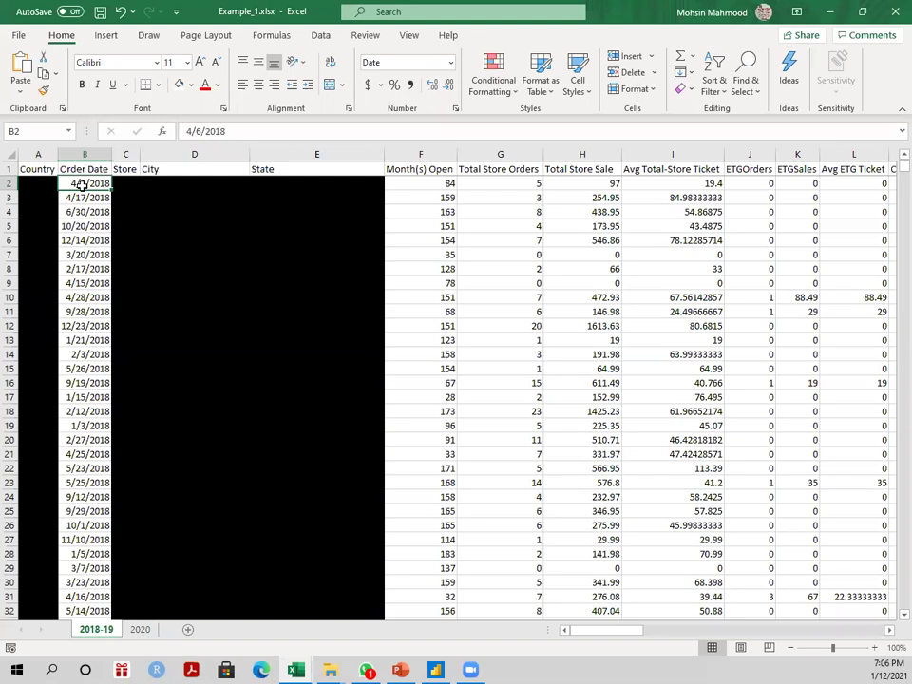
{"action": "key", "text": "ctrl+shift+Down"}
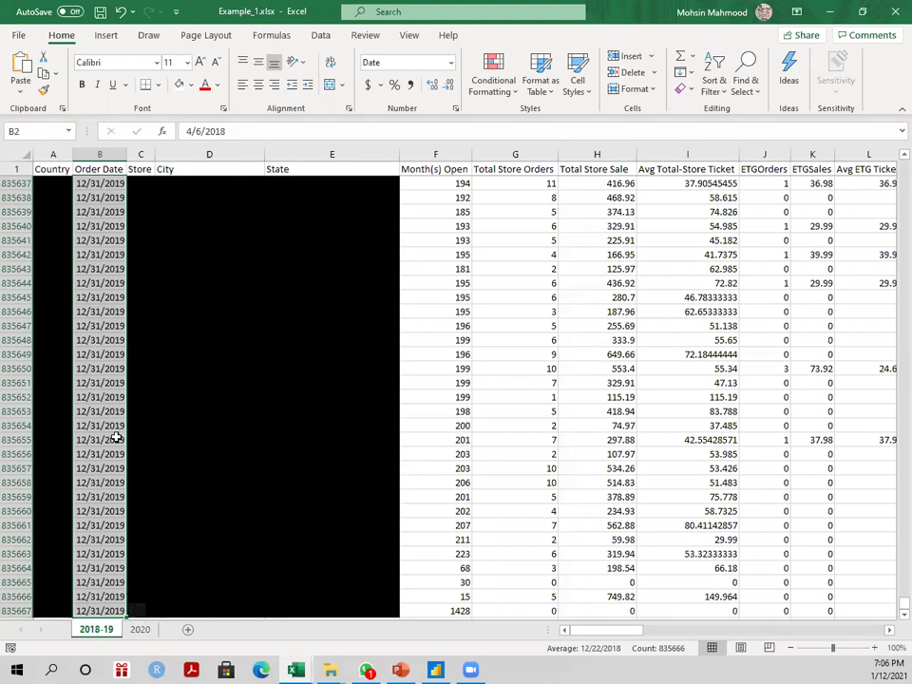
Step: Open the 2020 sheet and inspect its Order Date column from B2 to the last row
{"action": "left_click", "coordinate": [140, 629]}
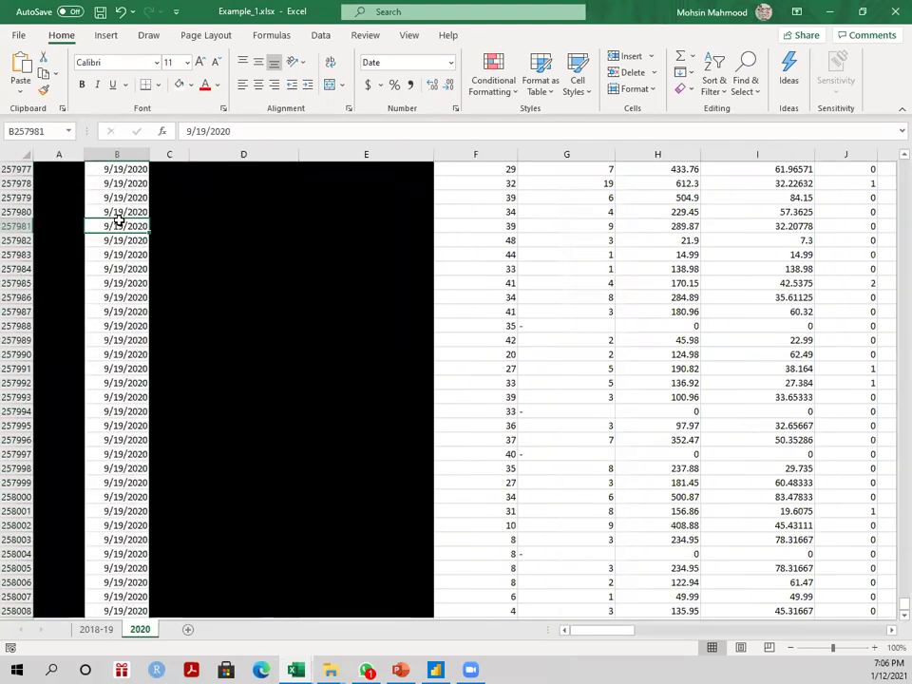
{"action": "key", "text": "ctrl+Up"}
{"action": "key", "text": "Down"}
{"action": "key", "text": "ctrl+shift+Down"}
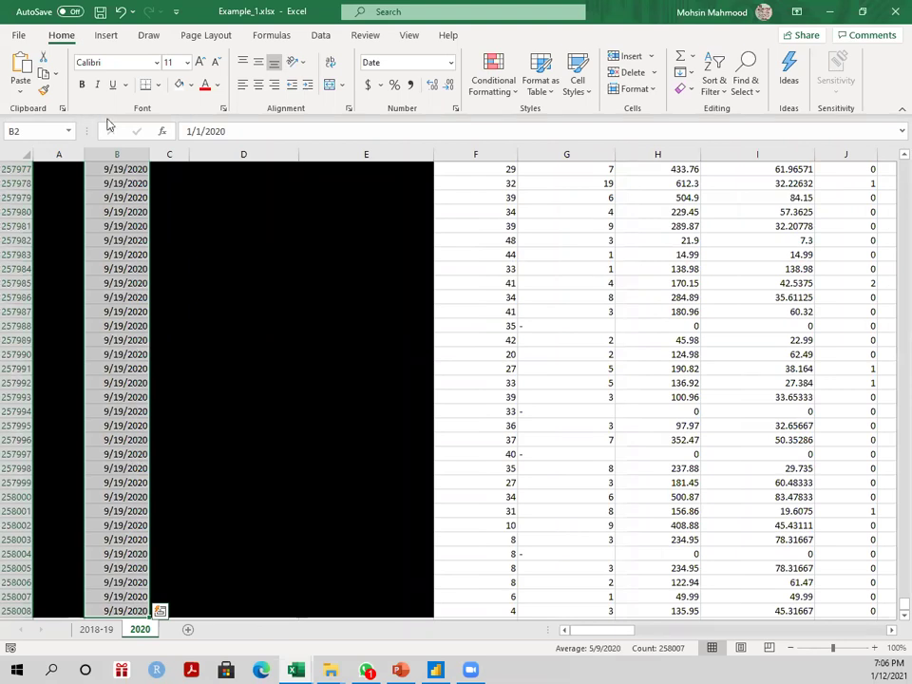
{"action": "left_click", "coordinate": [108, 227]}
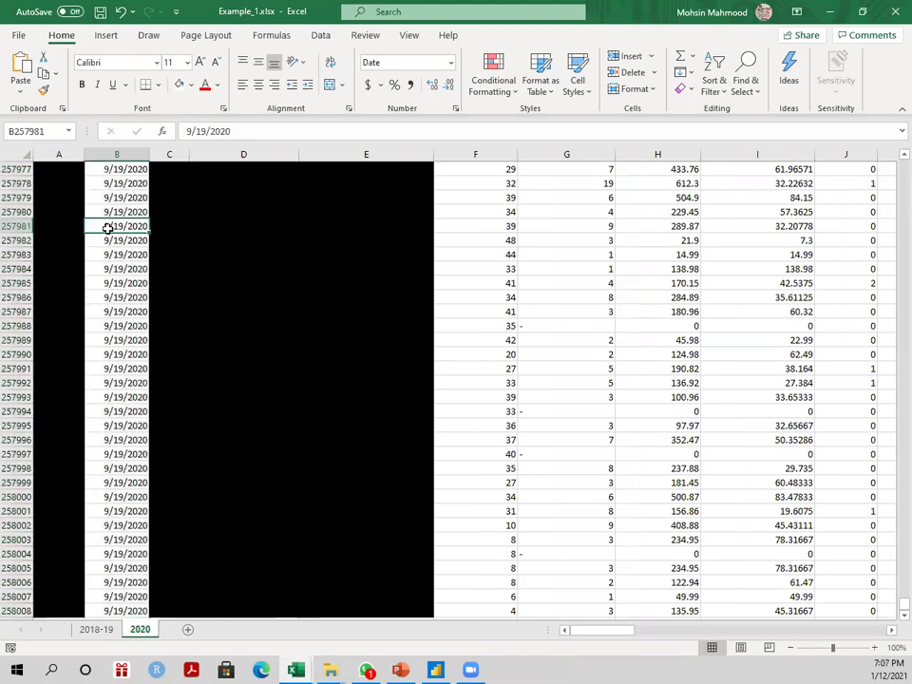
Step: Return to the 2020 sheet's header row and go through the columns from Store to Month(s) Open
{"action": "key", "text": "ctrl+Up"}
{"action": "key", "text": "Right"}
{"action": "key", "text": "Right"}
{"action": "key", "text": "Right"}
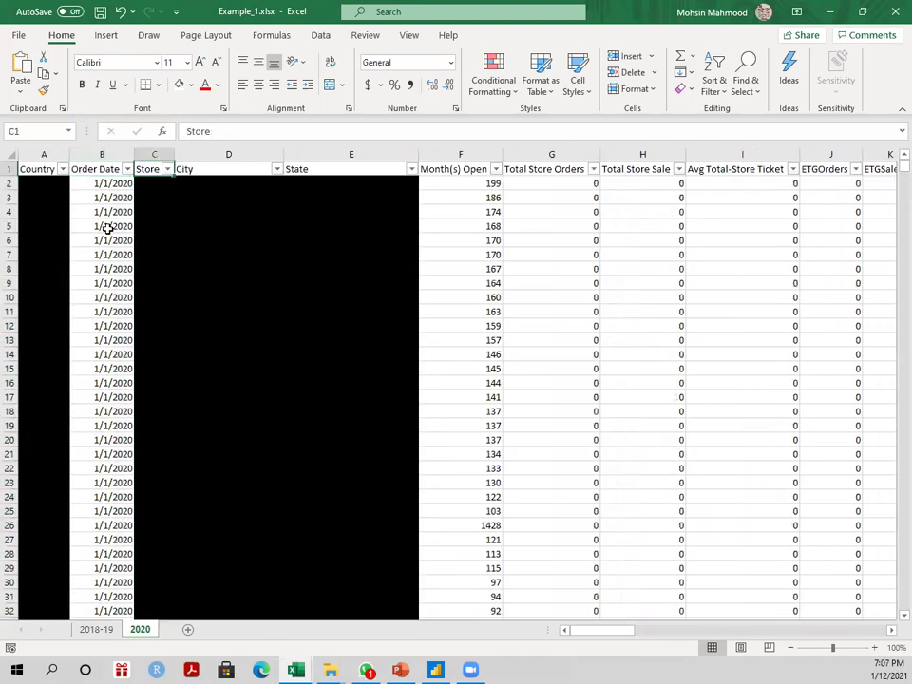
{"action": "key", "text": "Right"}
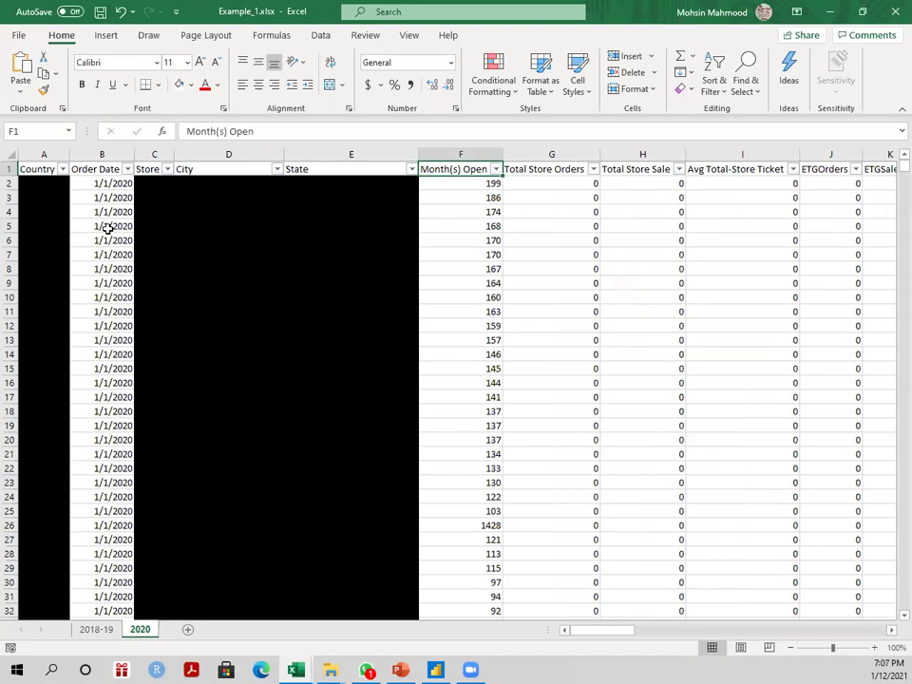
Step: Review the 2020 sheet's measure columns by extending the header selection from Month(s) Open through Web Sales Shipment
{"action": "key", "text": "Left"}
{"action": "key", "text": "Right"}
{"action": "key", "text": "shift+Right"}
{"action": "key", "text": "shift+Right"}
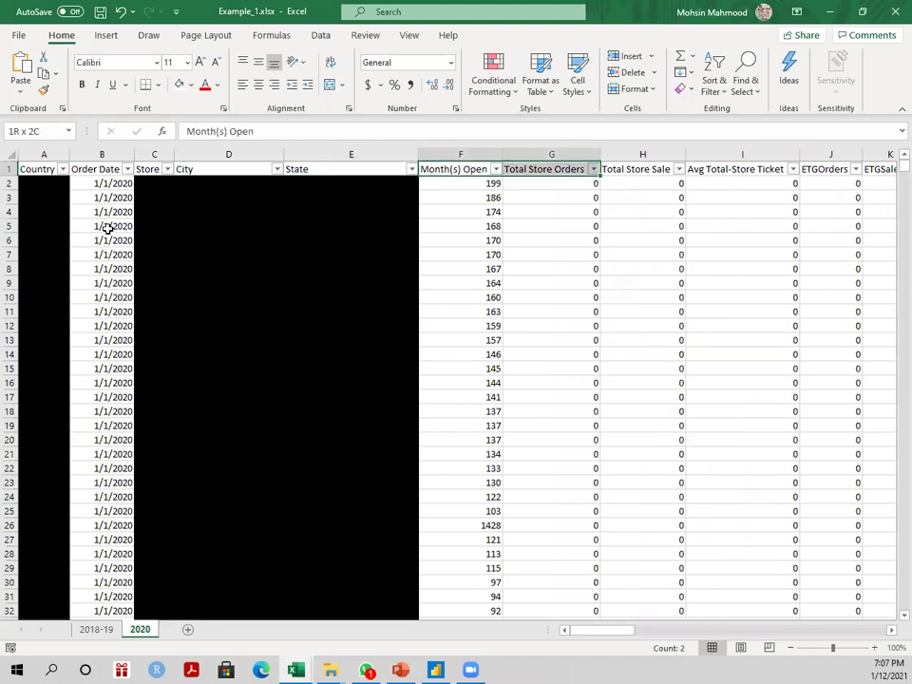
{"action": "key", "text": "shift+Right"}
{"action": "key", "text": "shift+Right"}
{"action": "key", "text": "shift+Right"}
{"action": "key", "text": "shift+Right"}
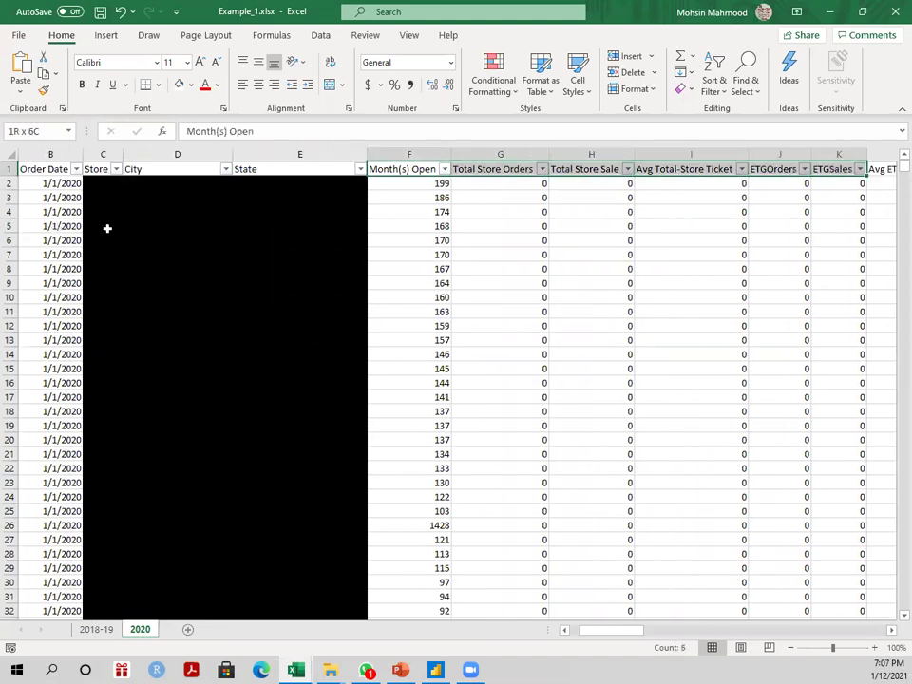
{"action": "key", "text": "shift+Right"}
{"action": "key", "text": "shift+Right"}
{"action": "key", "text": "shift+Right"}
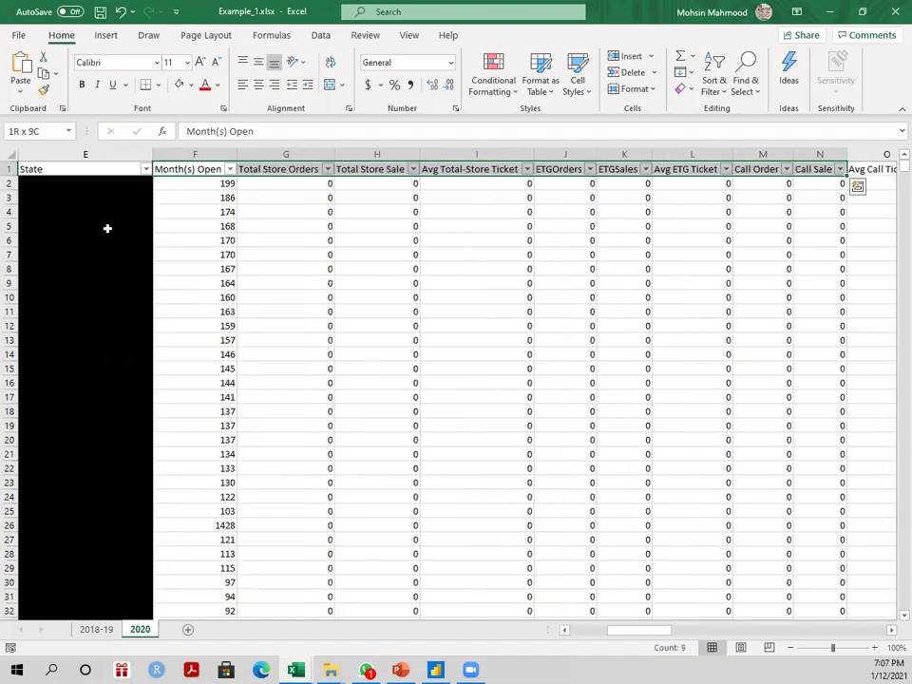
{"action": "key", "text": "shift+Right"}
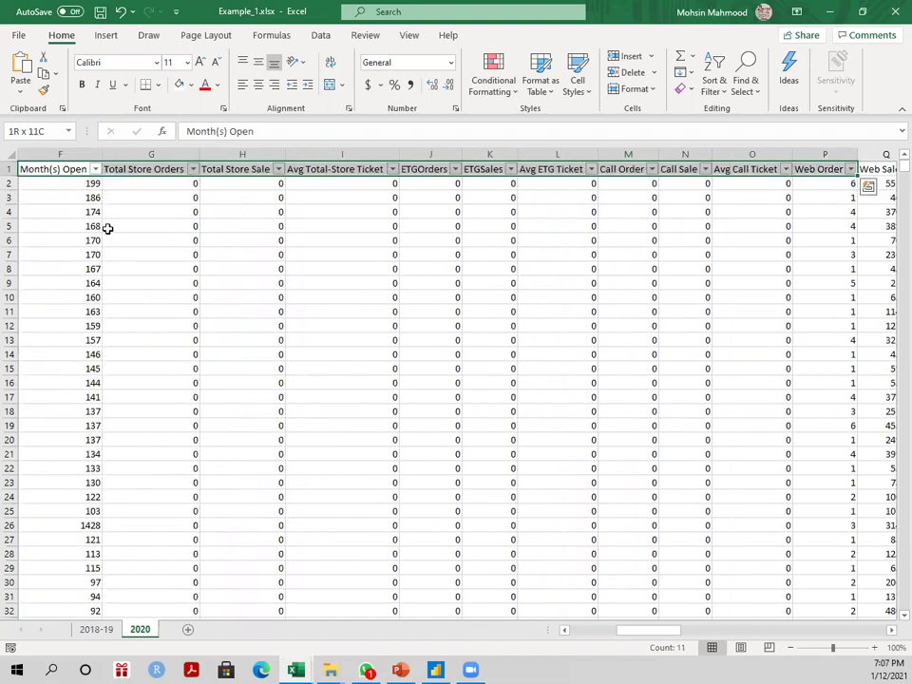
{"action": "key", "text": "shift+Right"}
{"action": "key", "text": "shift+Right"}
{"action": "key", "text": "shift+Right"}
{"action": "key", "text": "shift+Right"}
{"action": "key", "text": "shift+Right"}
{"action": "key", "text": "shift+Right"}
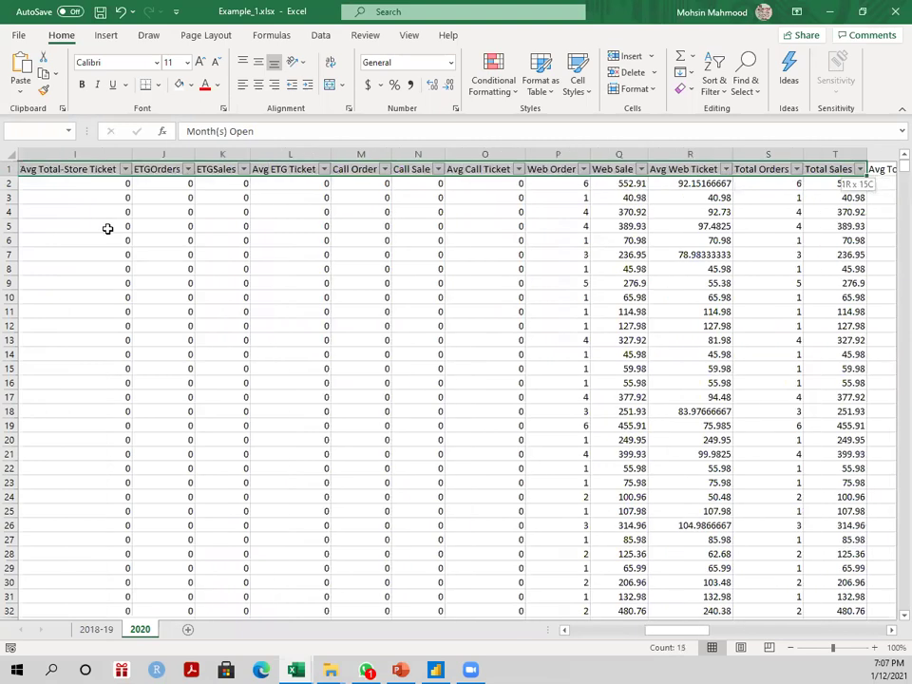
{"action": "scroll", "coordinate": [108, 228], "scroll_direction": "right", "scroll_amount": 2}
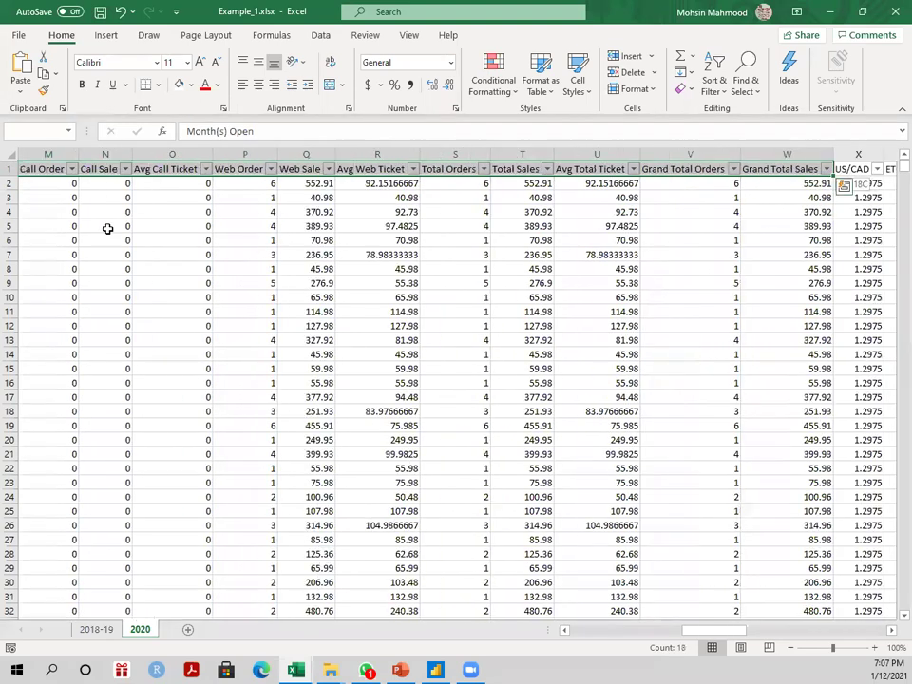
{"action": "key", "text": "shift+Right"}
{"action": "key", "text": "shift+Right"}
{"action": "key", "text": "shift+Right"}
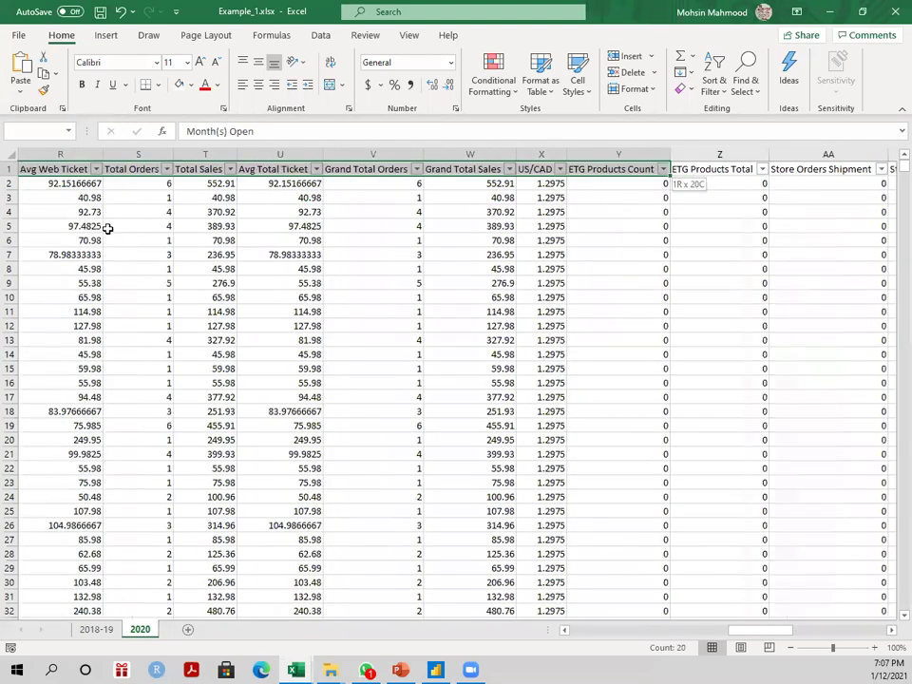
{"action": "key", "text": "shift+Right"}
{"action": "key", "text": "shift+Right"}
{"action": "key", "text": "shift+Right"}
{"action": "key", "text": "shift+Right"}
{"action": "key", "text": "shift+Right"}
{"action": "key", "text": "shift+Right"}
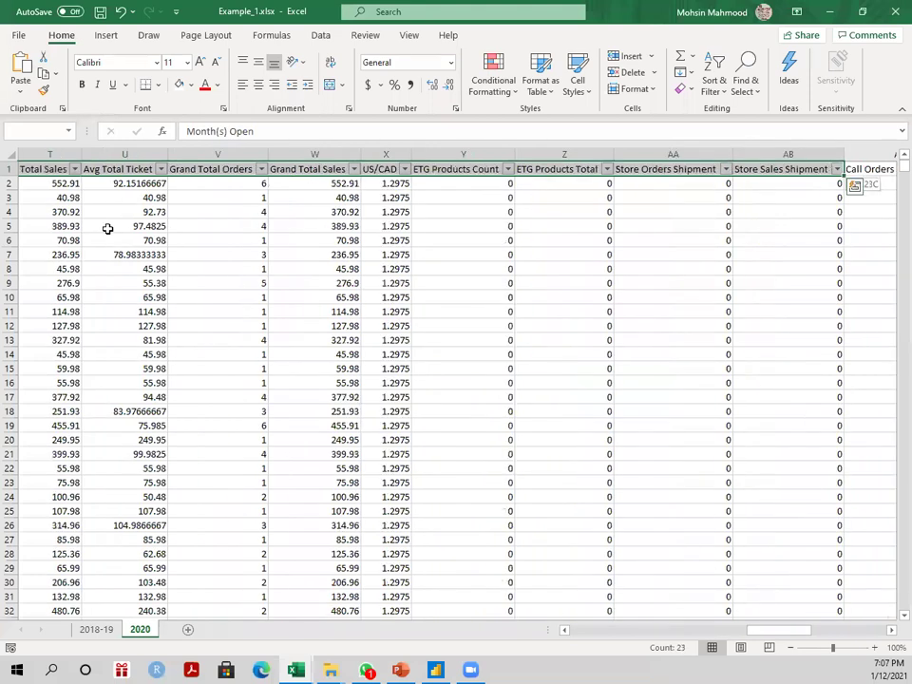
{"action": "key", "text": "shift+Right"}
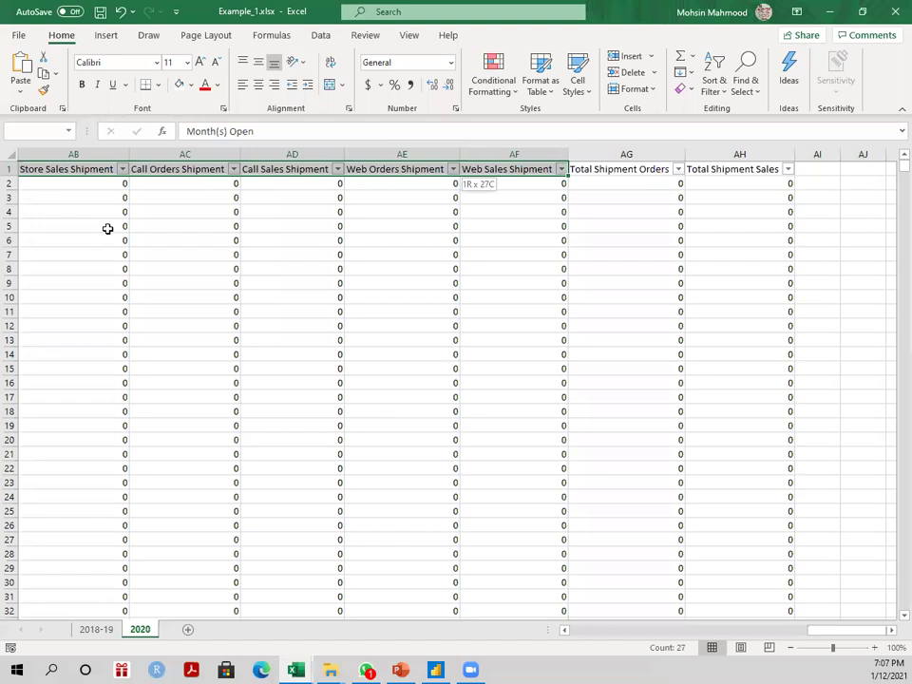
Step: Bring the header selection back to the first columns of the 2020 sheet, covering Country through Month(s) Open
{"action": "key", "text": "shift+Left"}
{"action": "key", "text": "shift+Left"}
{"action": "key", "text": "shift+Left"}
{"action": "key", "text": "shift+Left"}
{"action": "key", "text": "shift+Left"}
{"action": "key", "text": "shift+Left"}
{"action": "key", "text": "shift+Left"}
{"action": "key", "text": "shift+Left"}
{"action": "key", "text": "shift+Left"}
{"action": "key", "text": "shift+Left"}
{"action": "key", "text": "shift+Left"}
{"action": "key", "text": "shift+Left"}
{"action": "key", "text": "shift+Left"}
{"action": "key", "text": "shift+Left"}
{"action": "key", "text": "shift+Left"}
{"action": "key", "text": "shift+Left"}
{"action": "key", "text": "shift+Left"}
{"action": "key", "text": "shift+Left"}
{"action": "key", "text": "shift+Left"}
{"action": "key", "text": "shift+Left"}
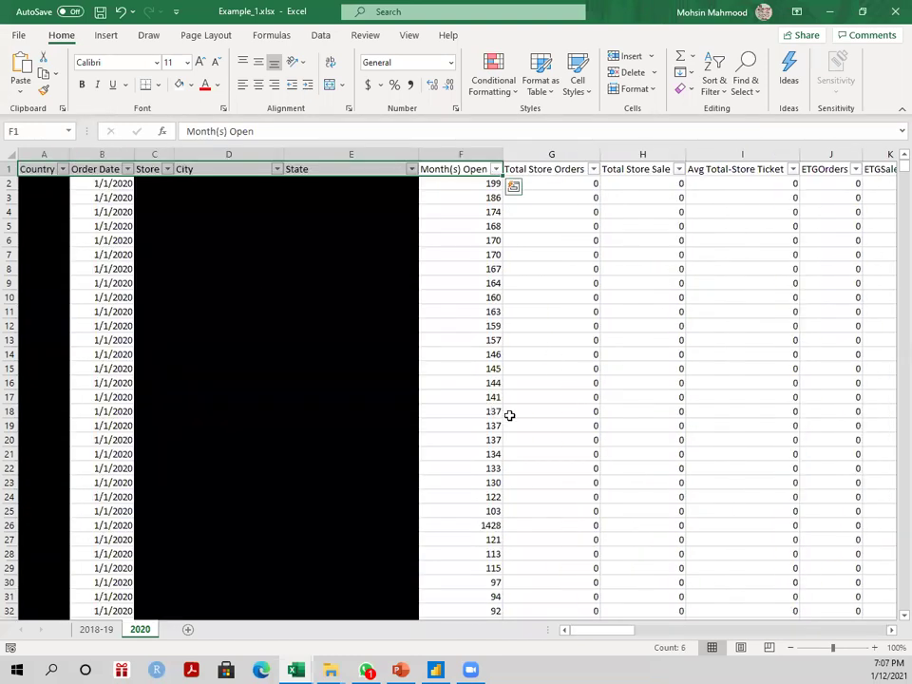
Step: Compare the Daily Report page in Power BI Desktop with the 2020 sheet of Example_1.xlsx in Excel, ending on the report
{"action": "mouse_move", "coordinate": [441, 668]}
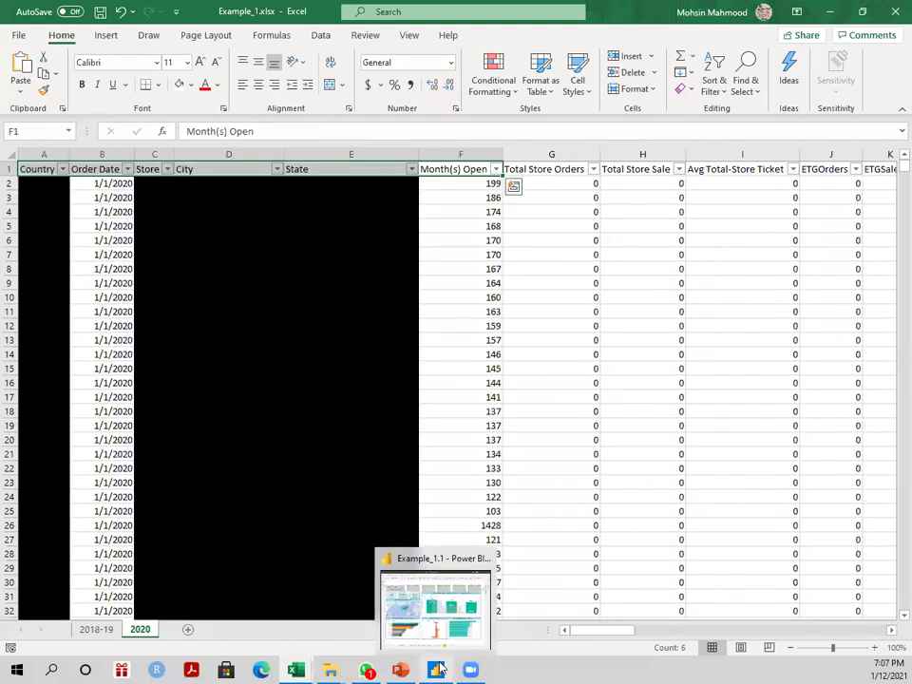
{"action": "left_click", "coordinate": [440, 668]}
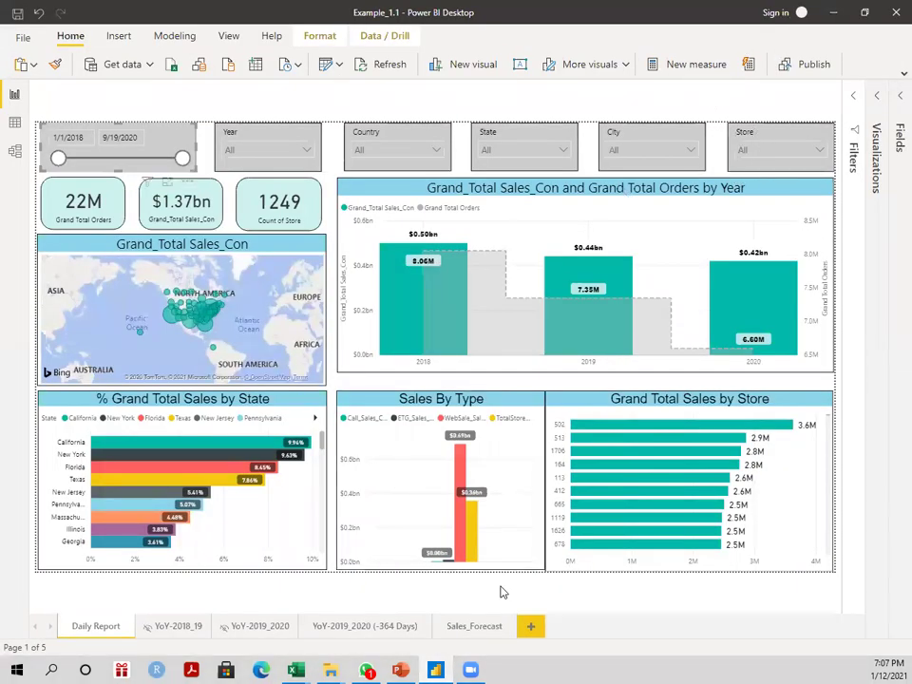
{"action": "mouse_move", "coordinate": [300, 669]}
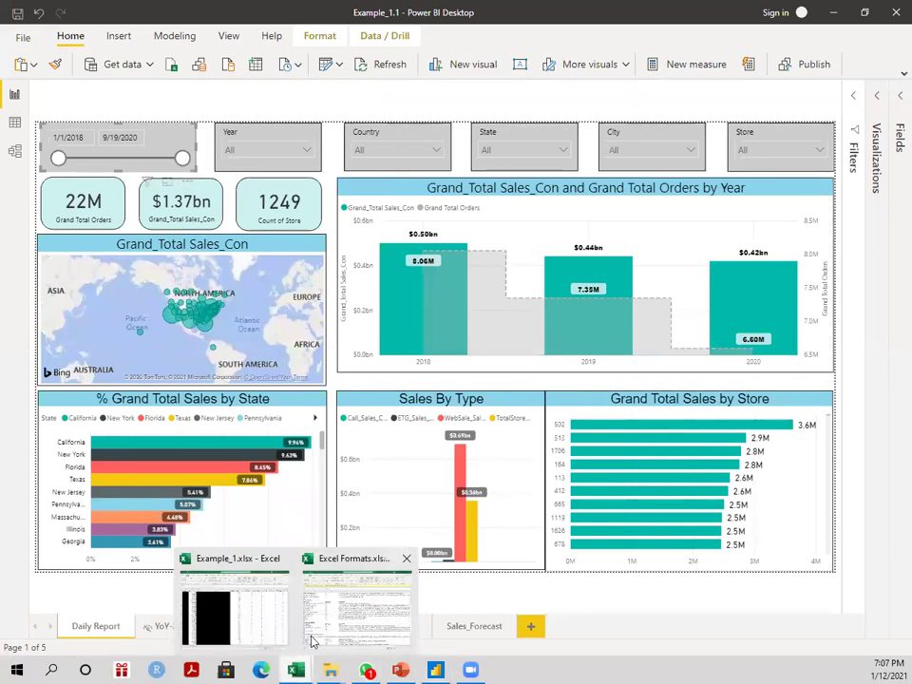
{"action": "left_click", "coordinate": [233, 608]}
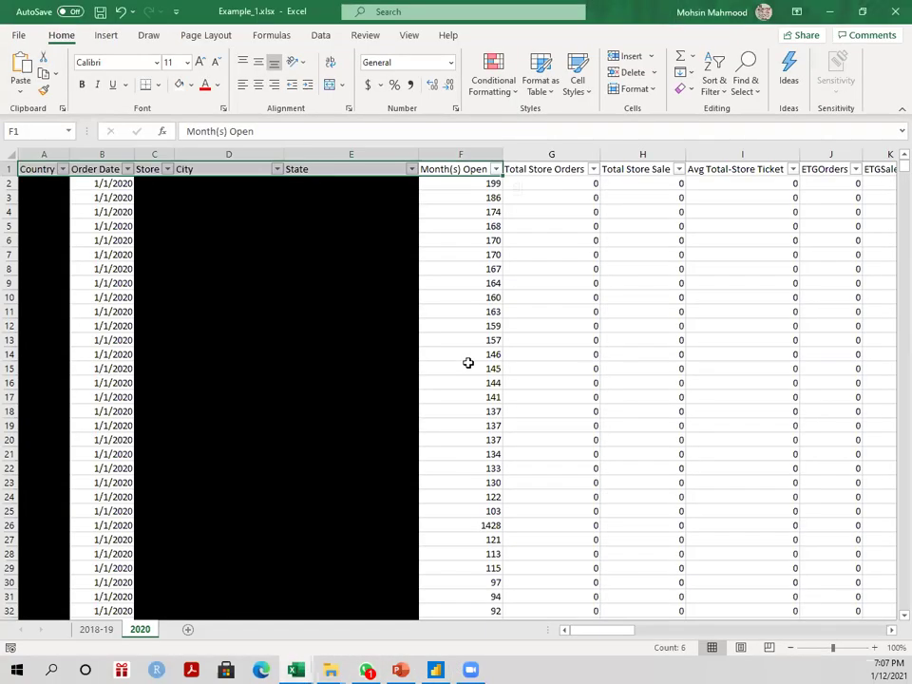
{"action": "left_click", "coordinate": [827, 11]}
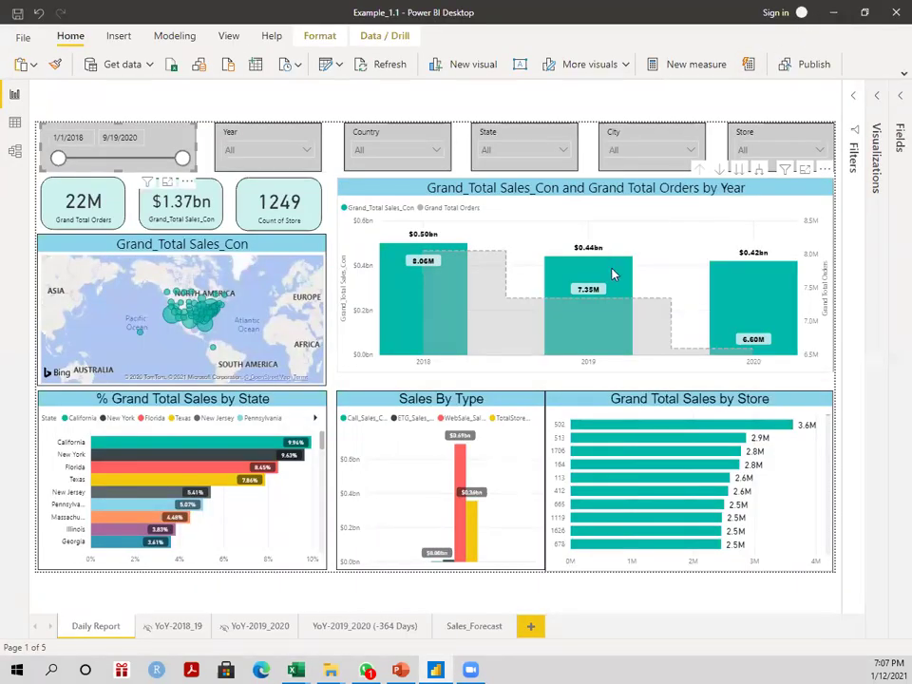
Step: Restrict the Daily Report's date slicer to the range 5/22/2019 to 1/1/2020
{"action": "mouse_move", "coordinate": [612, 274]}
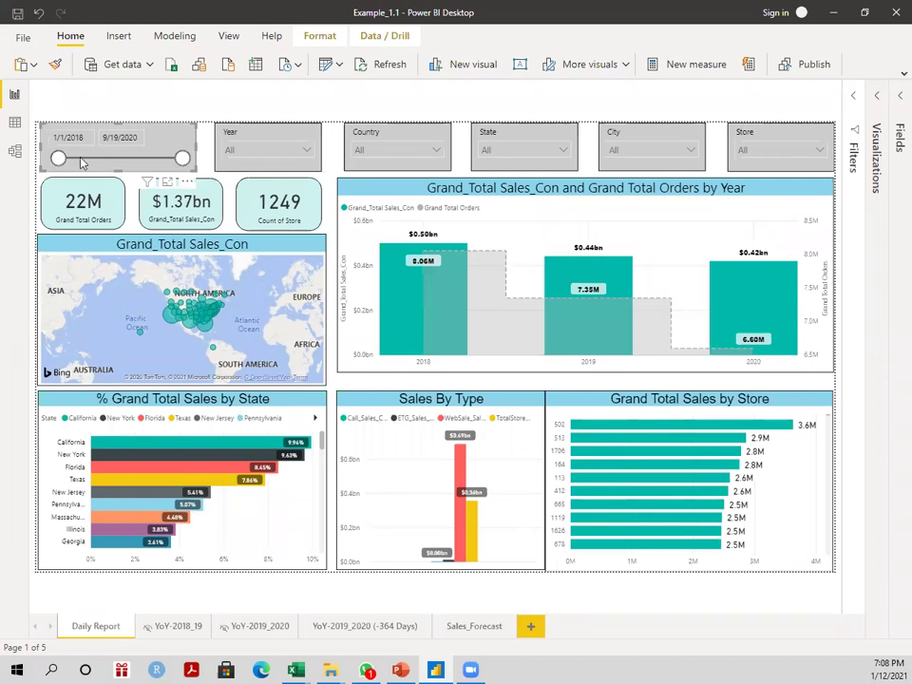
{"action": "left_click_drag", "start_coordinate": [58, 160], "coordinate": [149, 161]}
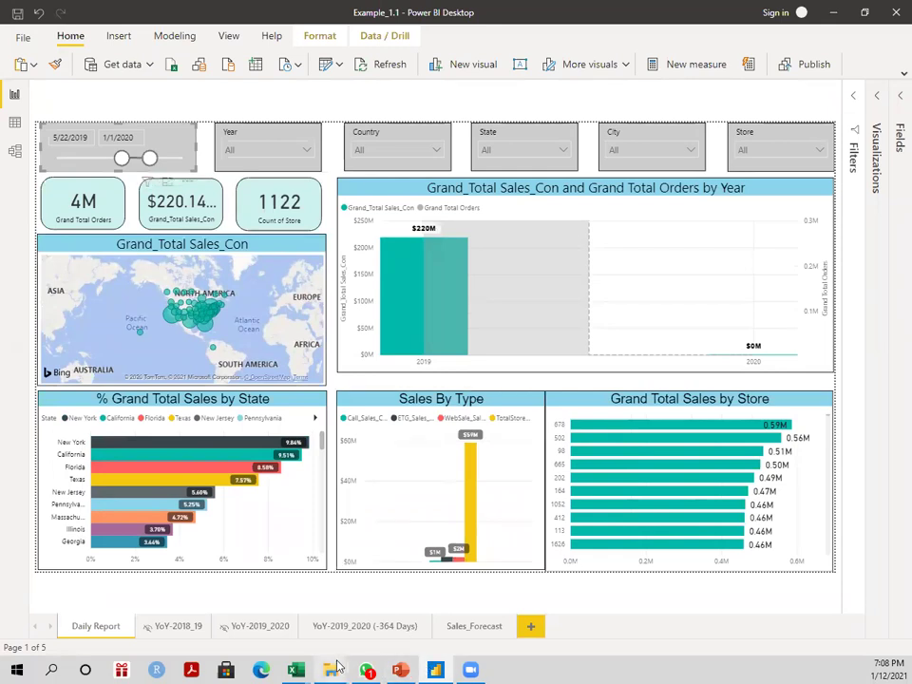
{"action": "left_click", "coordinate": [278, 159]}
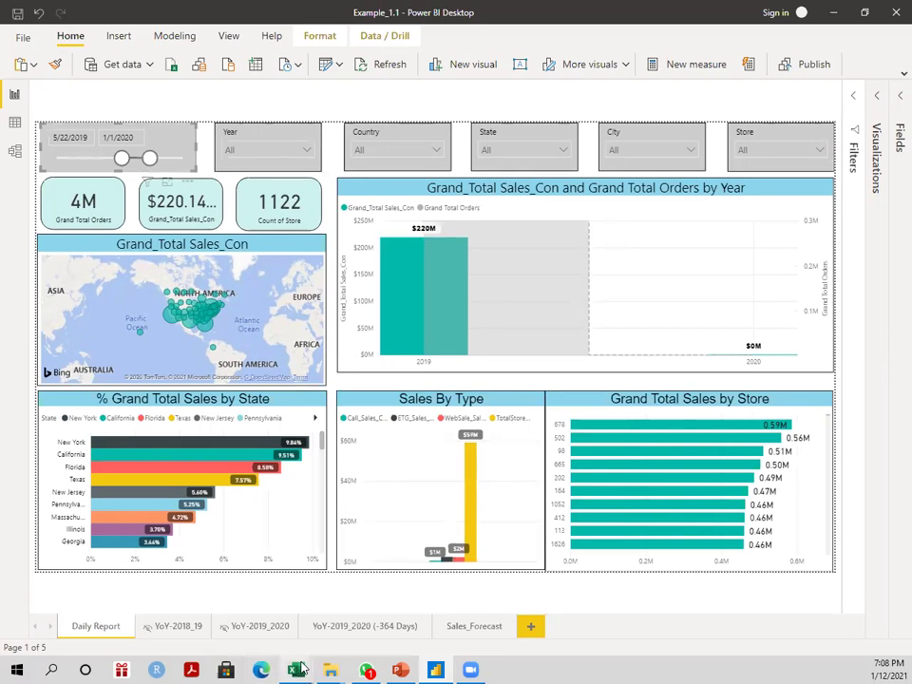
Step: Switch to Example_1.xlsx in Excel and check the extent of the Month(s) Open column, returning to its header
{"action": "mouse_move", "coordinate": [295, 669]}
{"action": "left_click", "coordinate": [233, 622]}
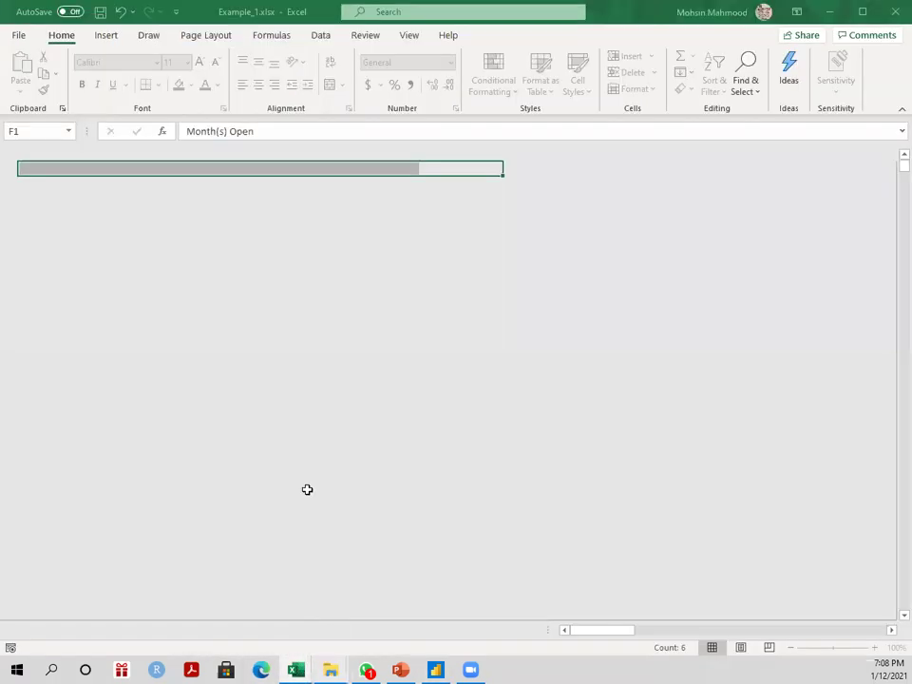
{"action": "left_click", "coordinate": [479, 240]}
{"action": "key", "text": "ctrl+Down"}
{"action": "key", "text": "ctrl+Up"}
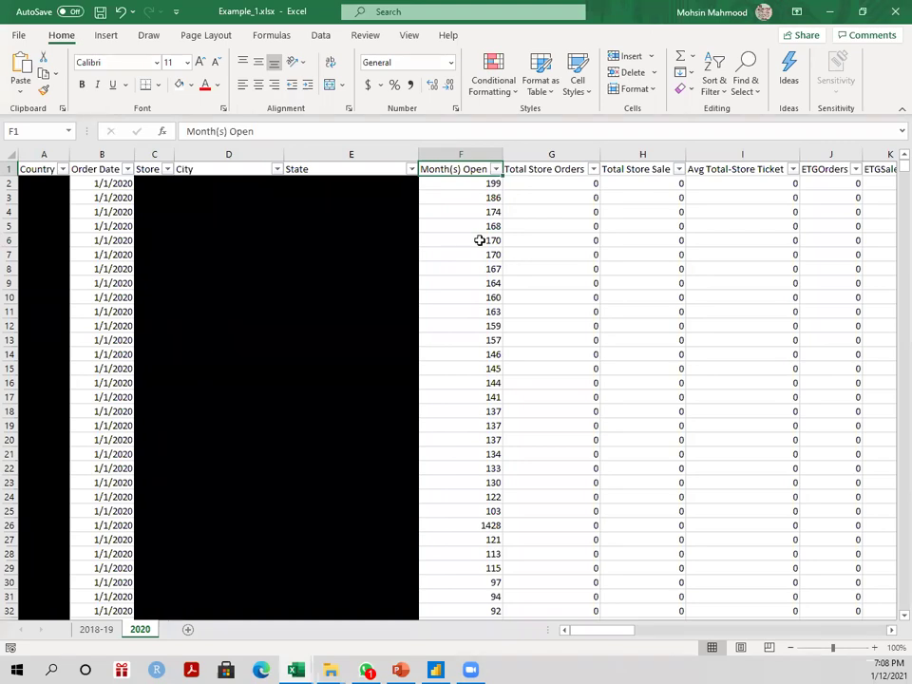
Step: View the Power BI Desktop report again and return to the 2020 sheet of Example_1.xlsx in Excel
{"action": "left_click", "coordinate": [830, 12]}
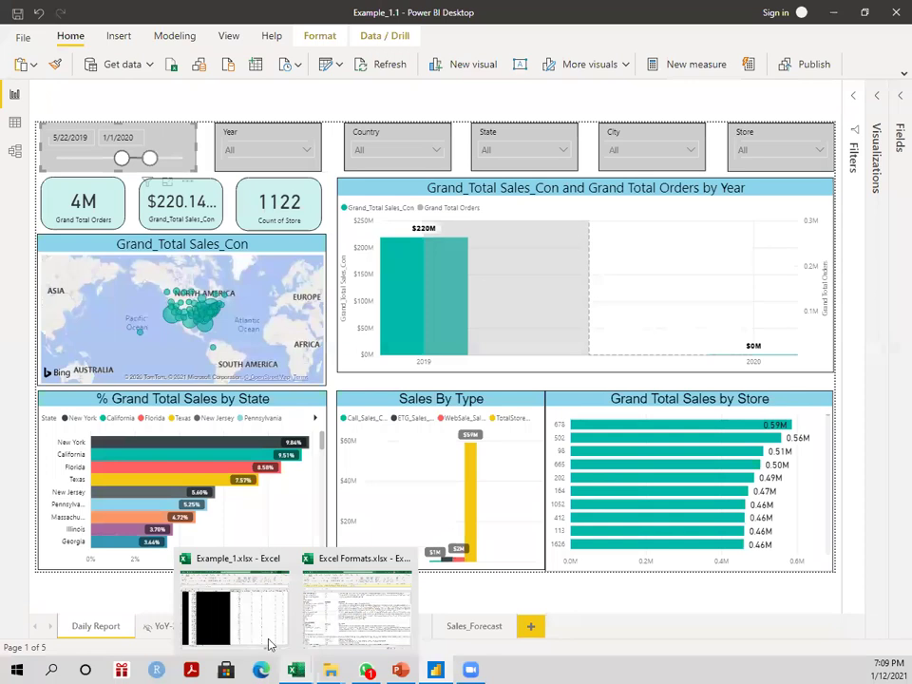
{"action": "mouse_move", "coordinate": [295, 670]}
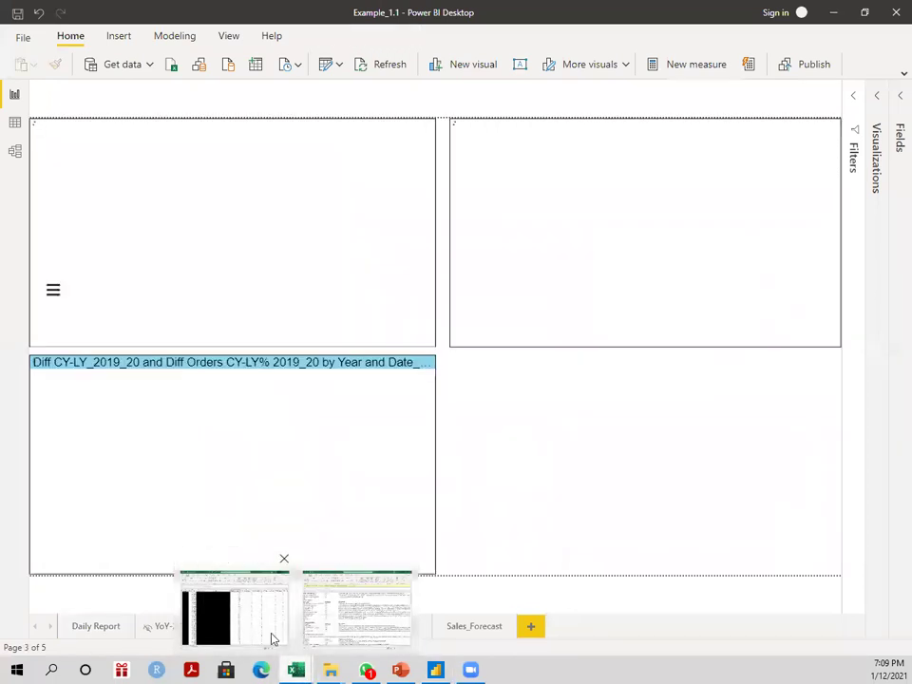
{"action": "left_click", "coordinate": [271, 636]}
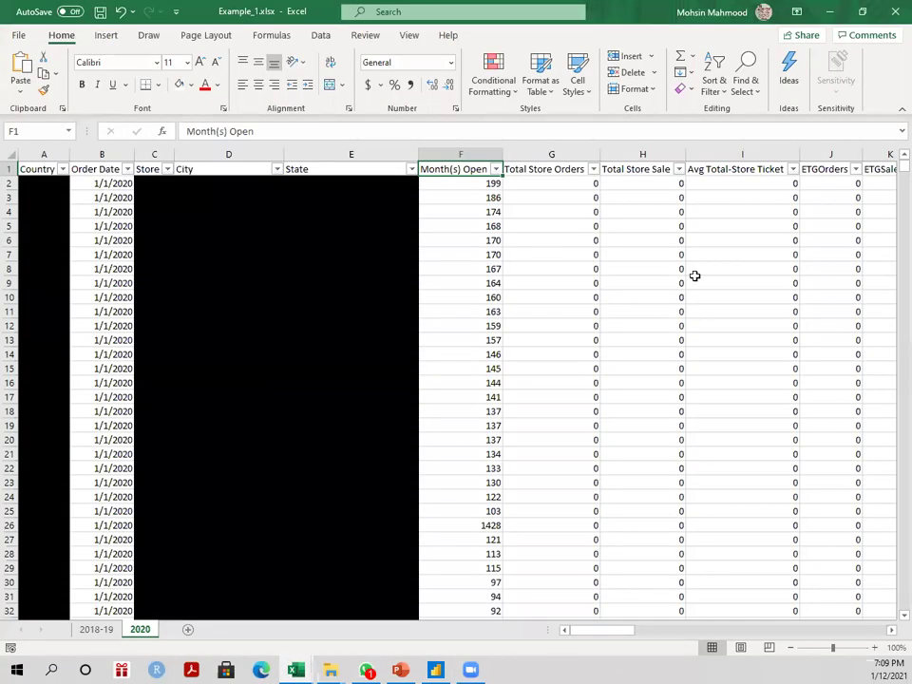
Step: View the Daily Report in Power BI Desktop, and check the last Order Date entry on the 2020 sheet of Example_1.xlsx
{"action": "key", "text": "alt+Tab"}
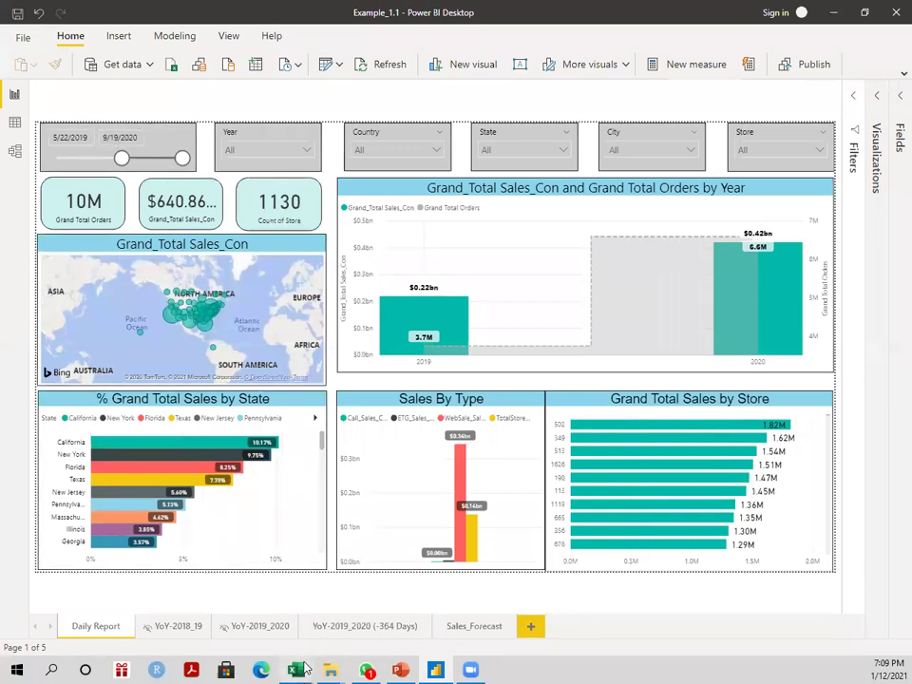
{"action": "mouse_move", "coordinate": [296, 669]}
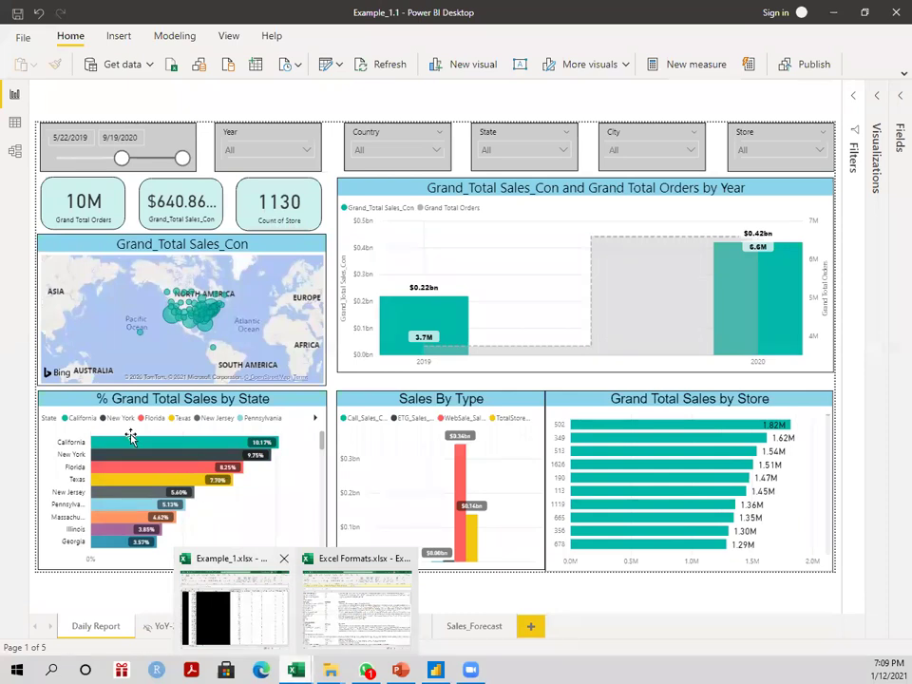
{"action": "left_click", "coordinate": [228, 600]}
{"action": "left_click", "coordinate": [90, 483]}
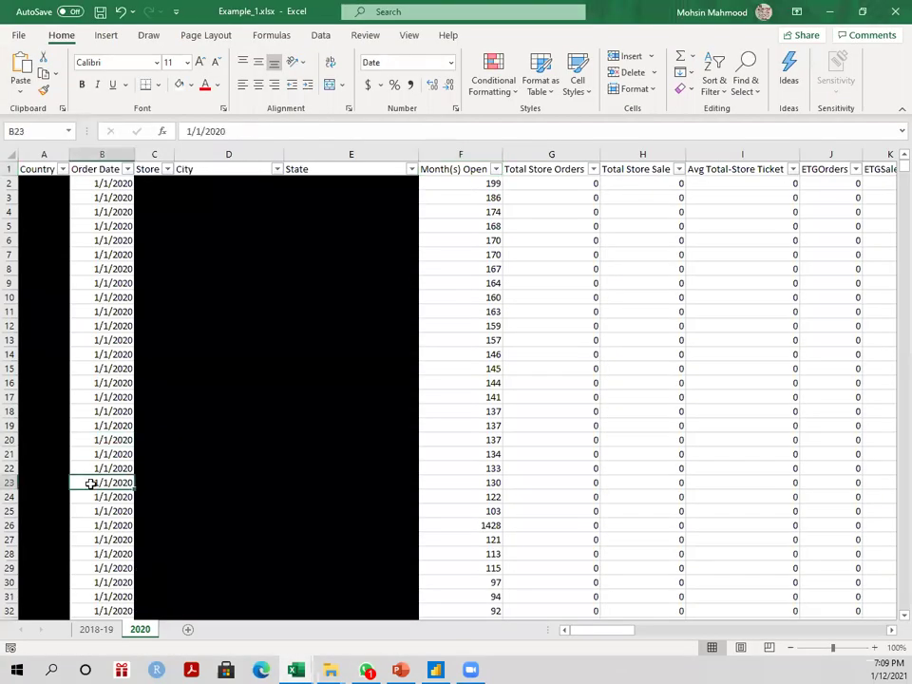
{"action": "key", "text": "ctrl+Down"}
{"action": "scroll", "coordinate": [94, 481], "scroll_direction": "down", "scroll_amount": 6}
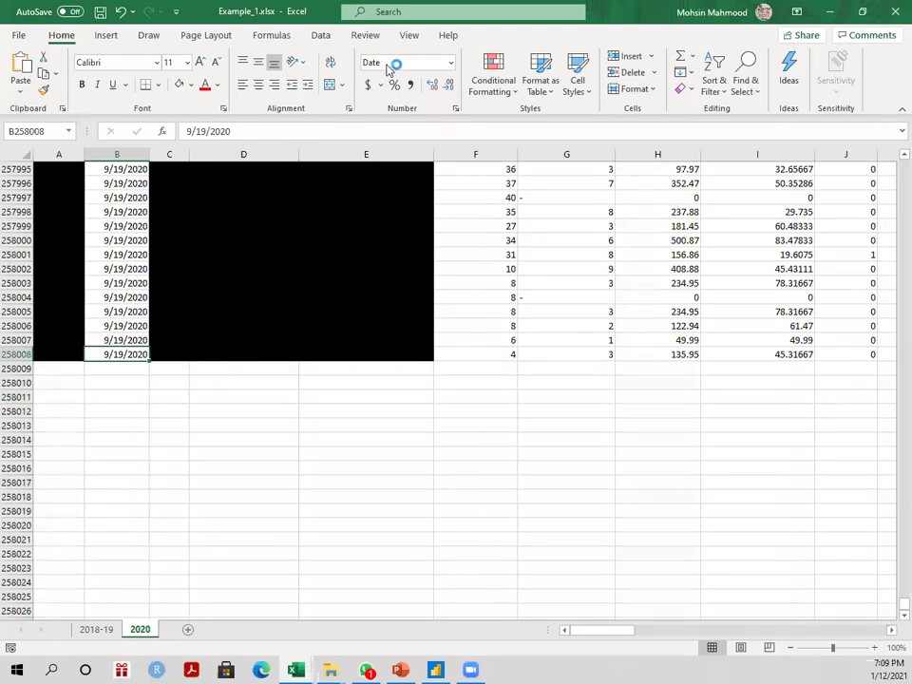
Step: Find the report's Refresh command in Power BI Desktop, and inspect the empty rows below the 2020 data in Excel down to the sheet's end
{"action": "key", "text": "alt+Tab"}
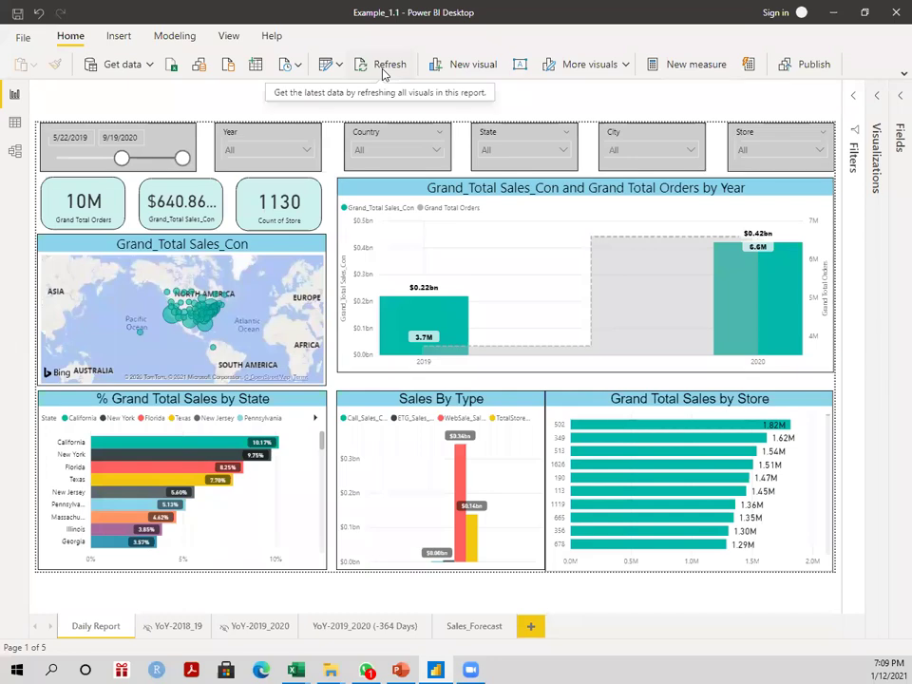
{"action": "left_click", "coordinate": [833, 14]}
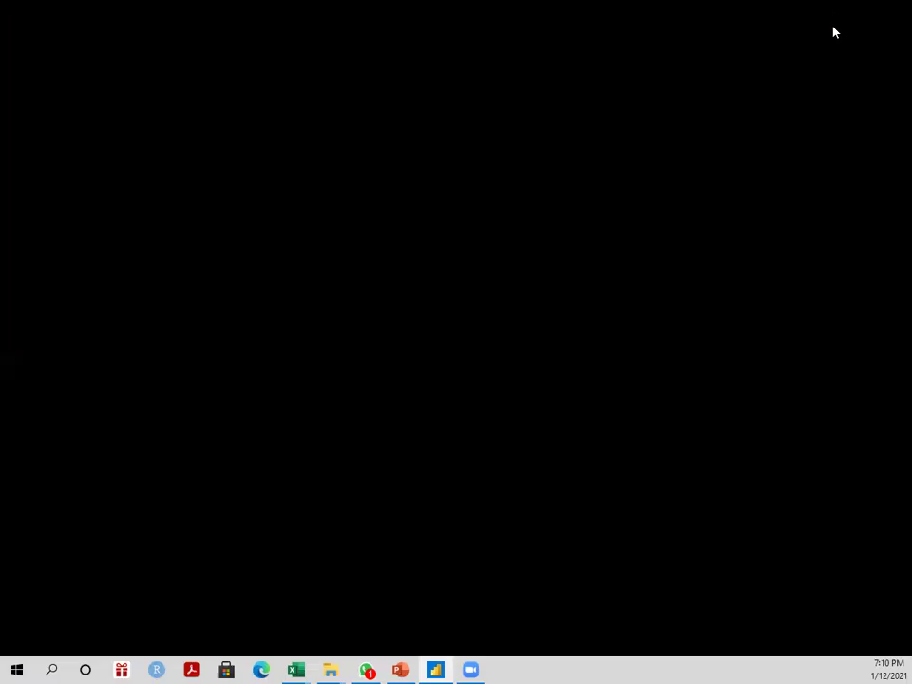
{"action": "mouse_move", "coordinate": [298, 668]}
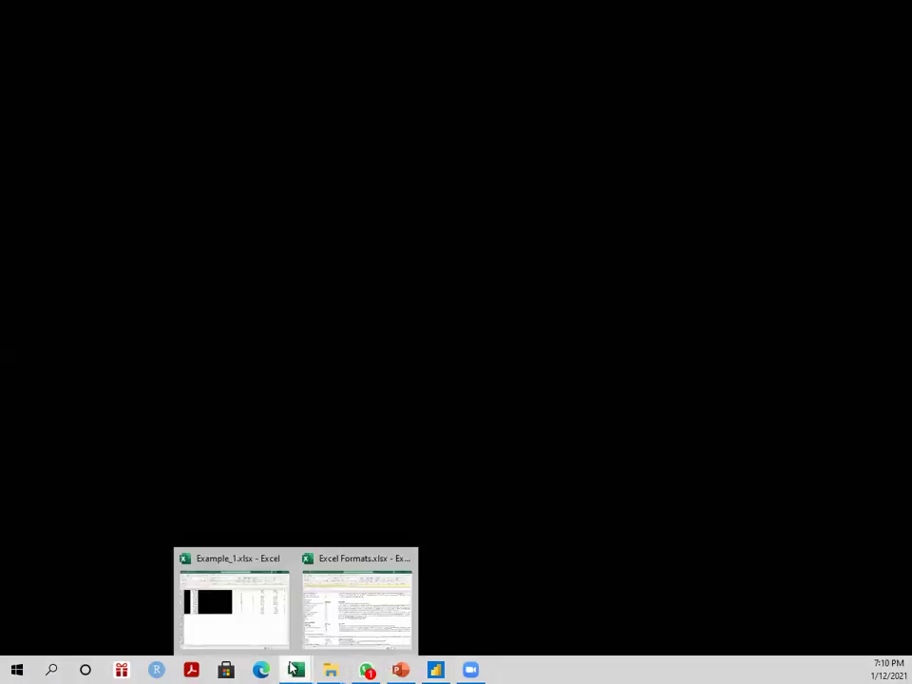
{"action": "left_click", "coordinate": [261, 602]}
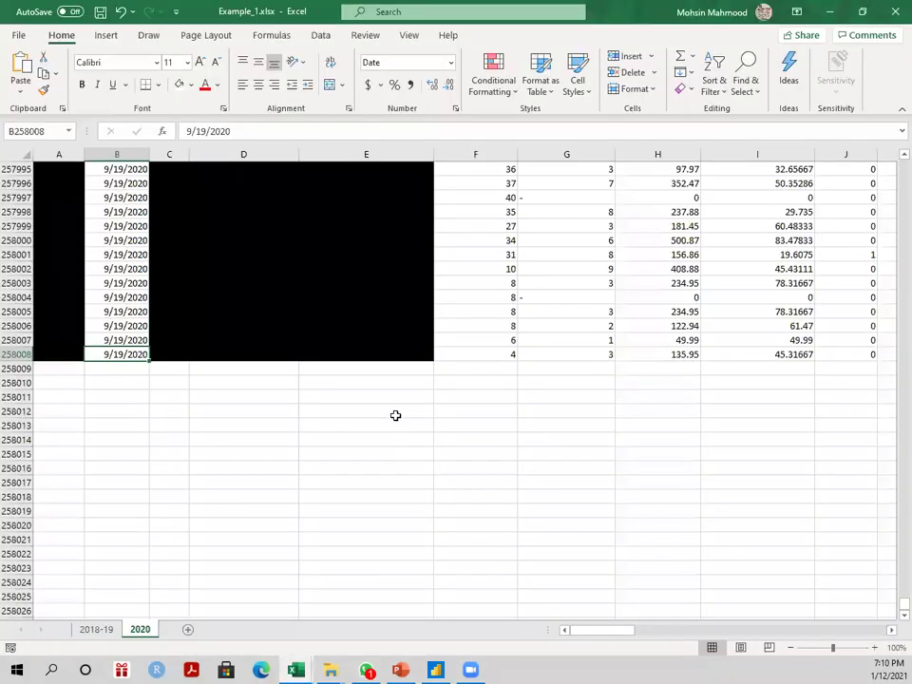
{"action": "left_click", "coordinate": [93, 368]}
{"action": "left_click", "coordinate": [61, 367]}
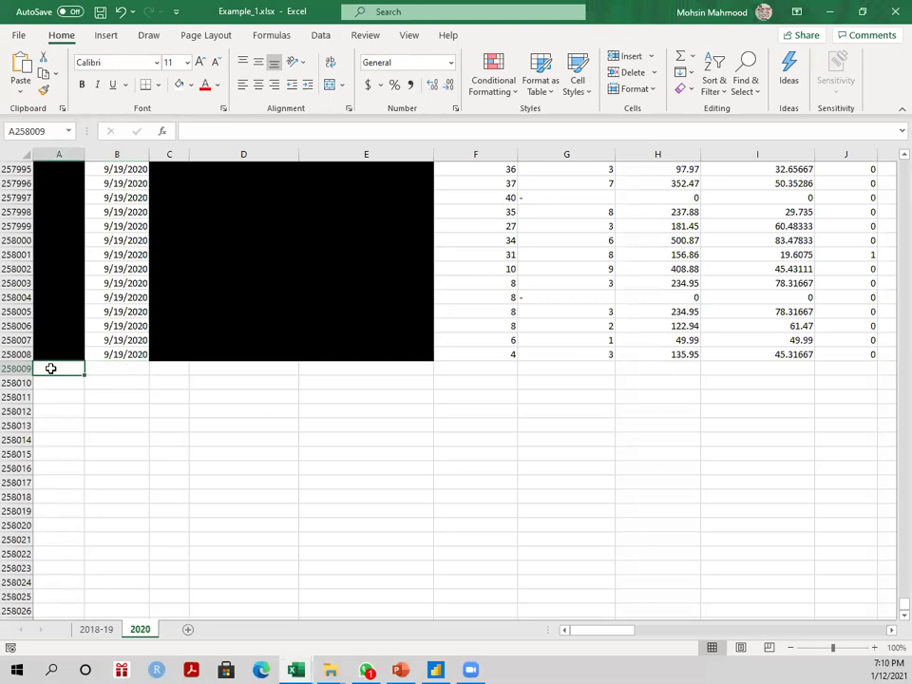
{"action": "key", "text": "ctrl+Down"}
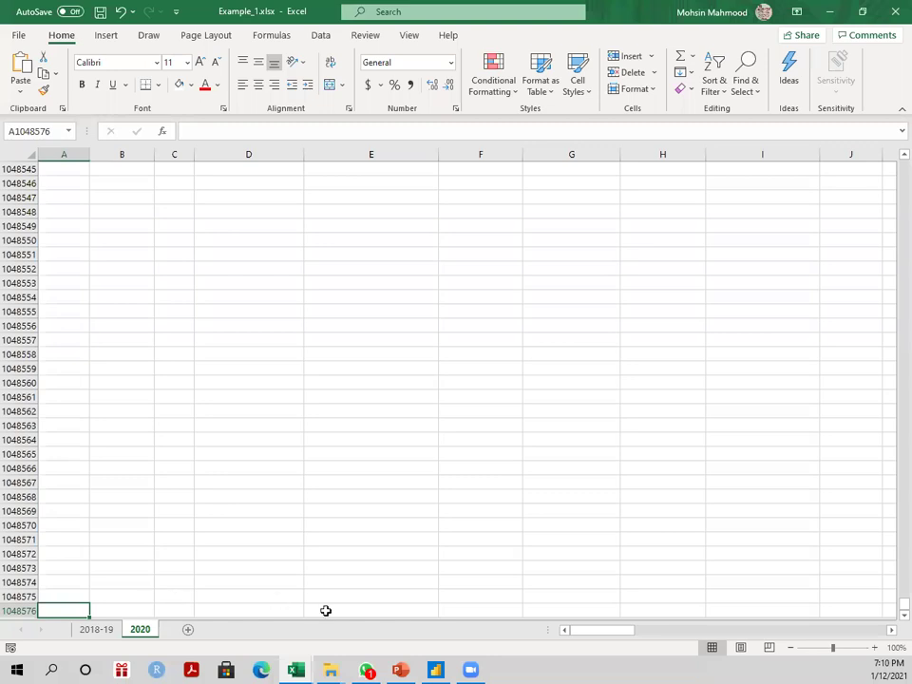
Step: View the Power BI report again, and return to the last data rows of the 2020 sheet in Excel
{"action": "left_click", "coordinate": [435, 670]}
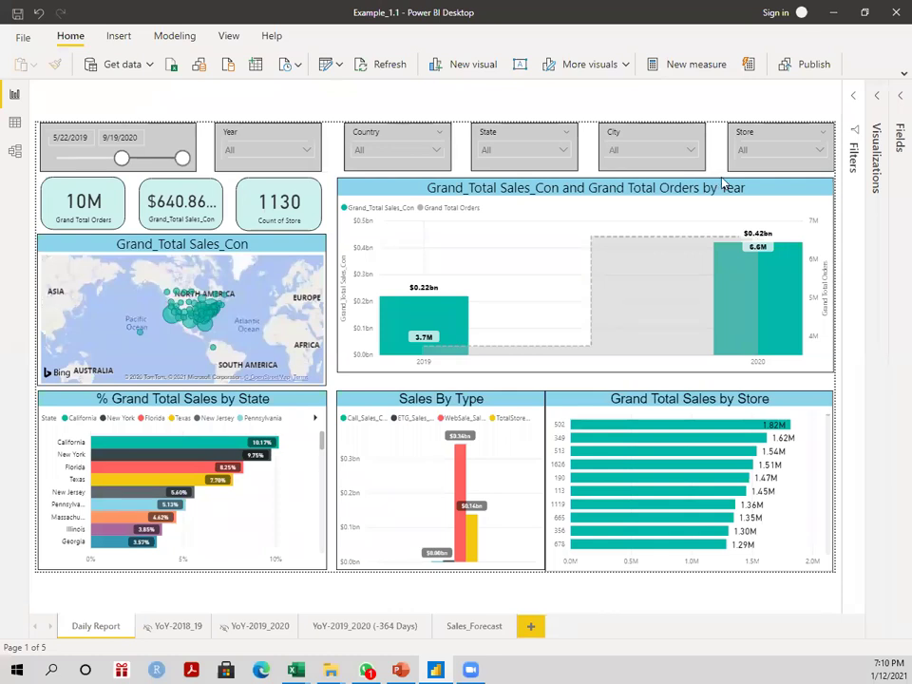
{"action": "left_click", "coordinate": [836, 15]}
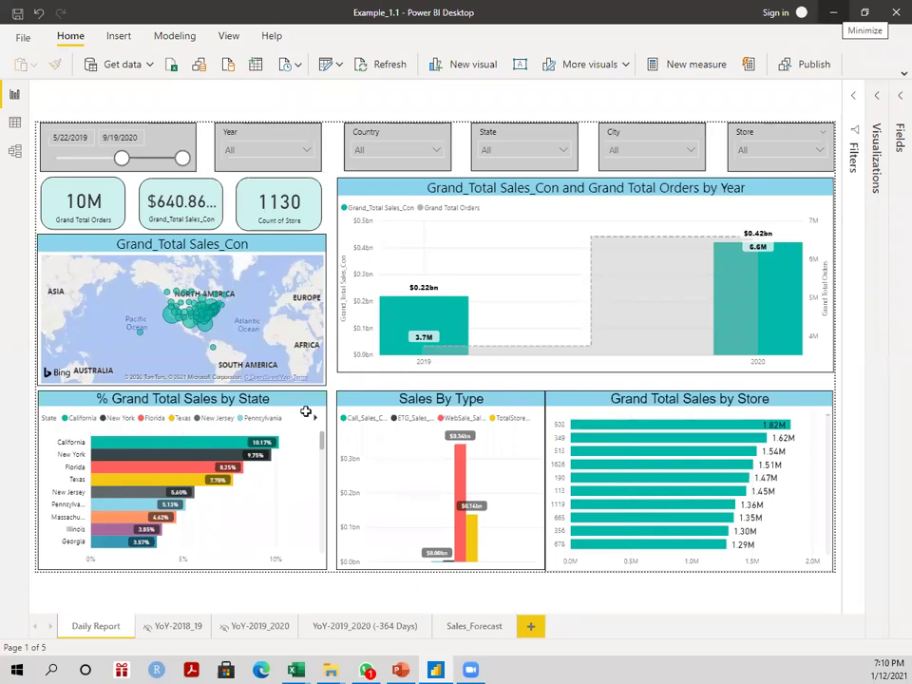
{"action": "left_click", "coordinate": [84, 482]}
{"action": "key", "text": "ctrl+Up"}
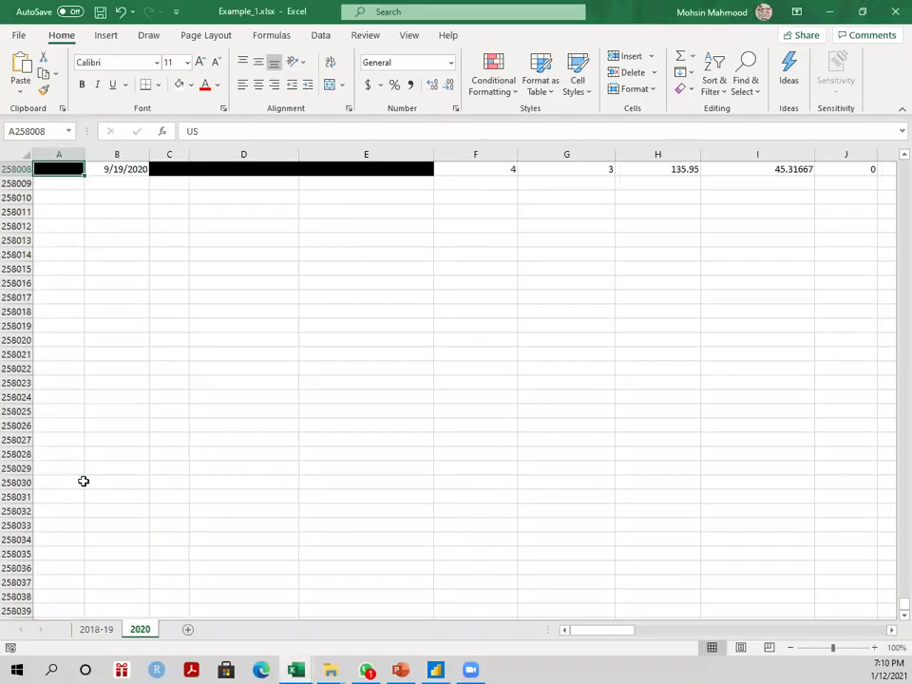
{"action": "key", "text": "Up"}
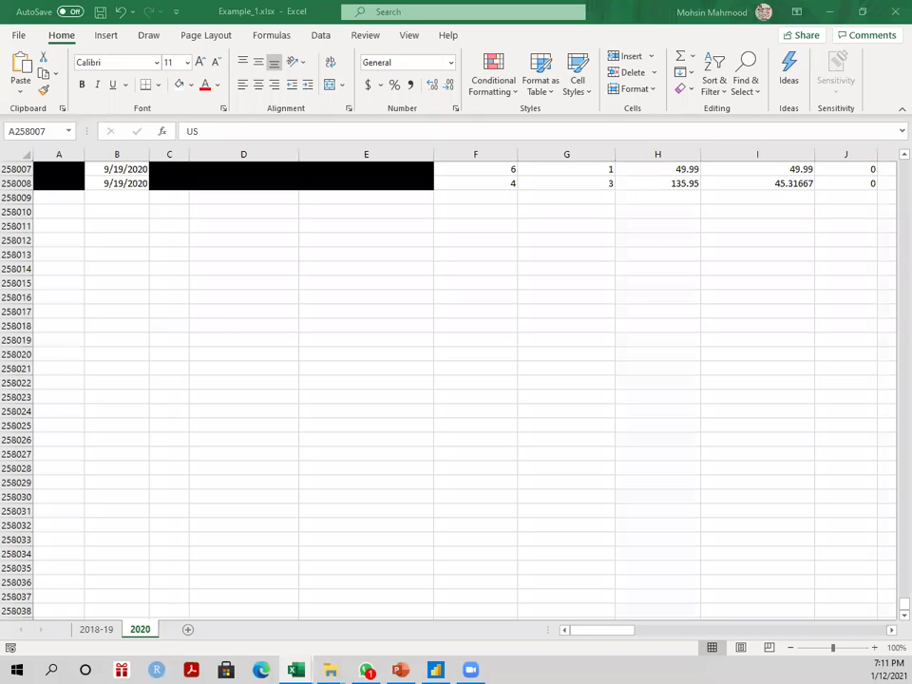
{"action": "scroll", "coordinate": [446, 338], "scroll_direction": "up", "scroll_amount": 2}
{"action": "scroll", "coordinate": [390, 513], "scroll_direction": "down", "scroll_amount": 2}
{"action": "scroll", "coordinate": [391, 613], "scroll_direction": "up", "scroll_amount": 1}
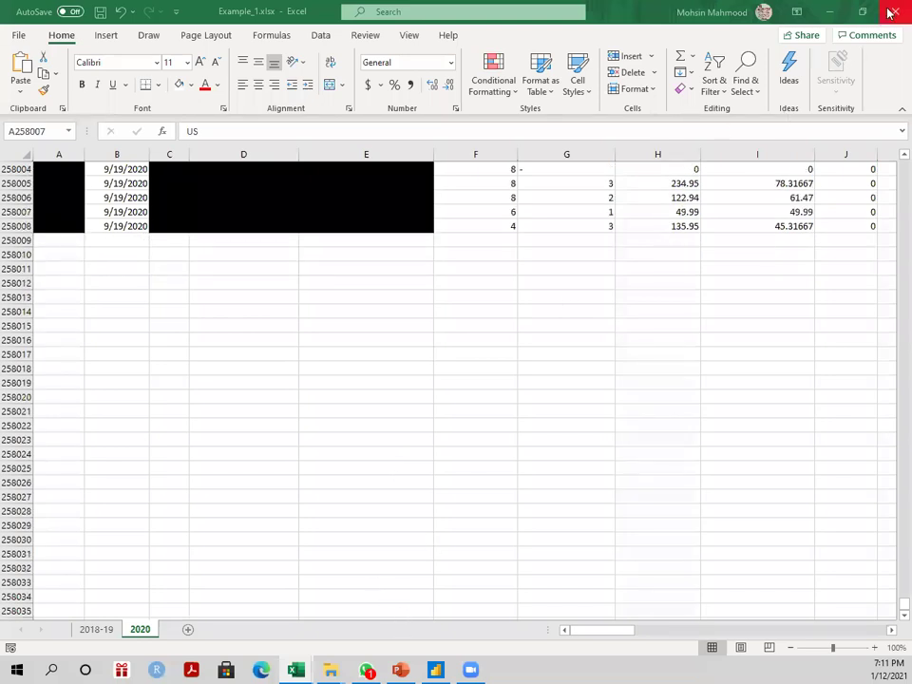
Step: Switch to PowerPoint and run the slide show from the Excel and Analytics section, showing the use cases slide with Examples 1 to 4
{"action": "left_click", "coordinate": [402, 670]}
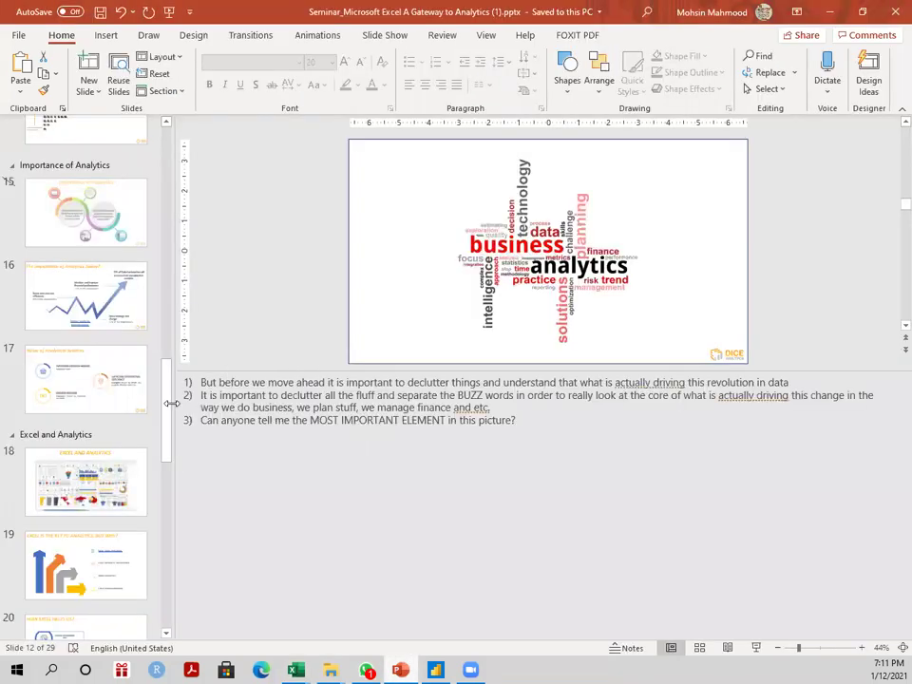
{"action": "left_click", "coordinate": [88, 456]}
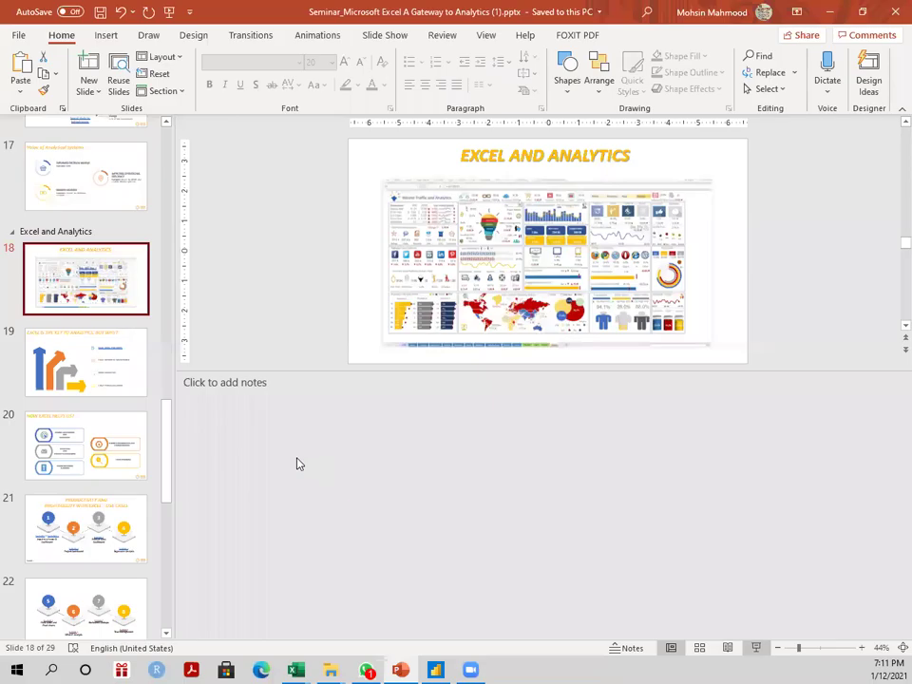
{"action": "key", "text": "shift+F5"}
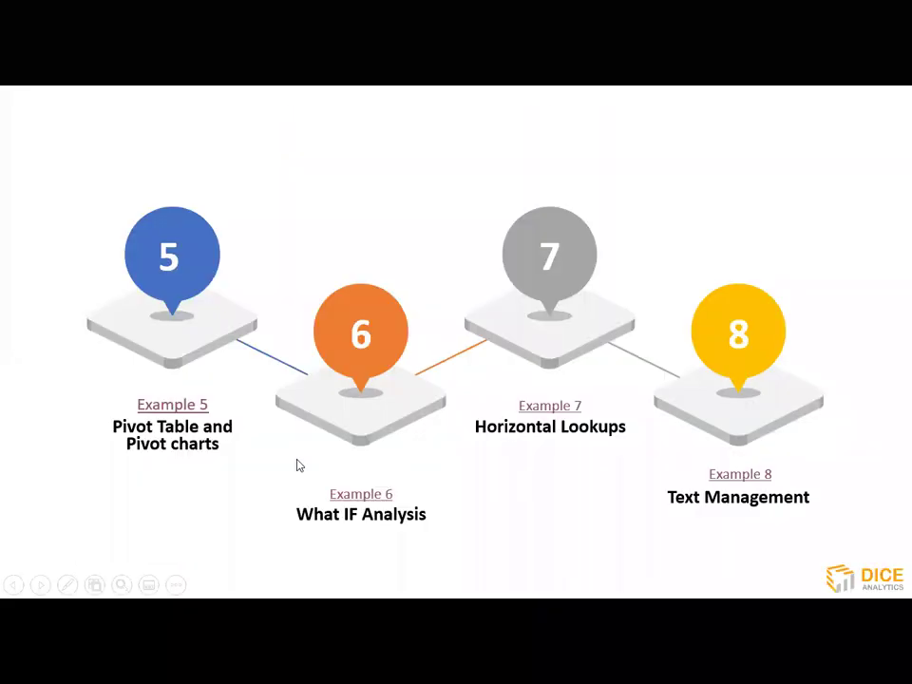
{"action": "key", "text": "Left"}
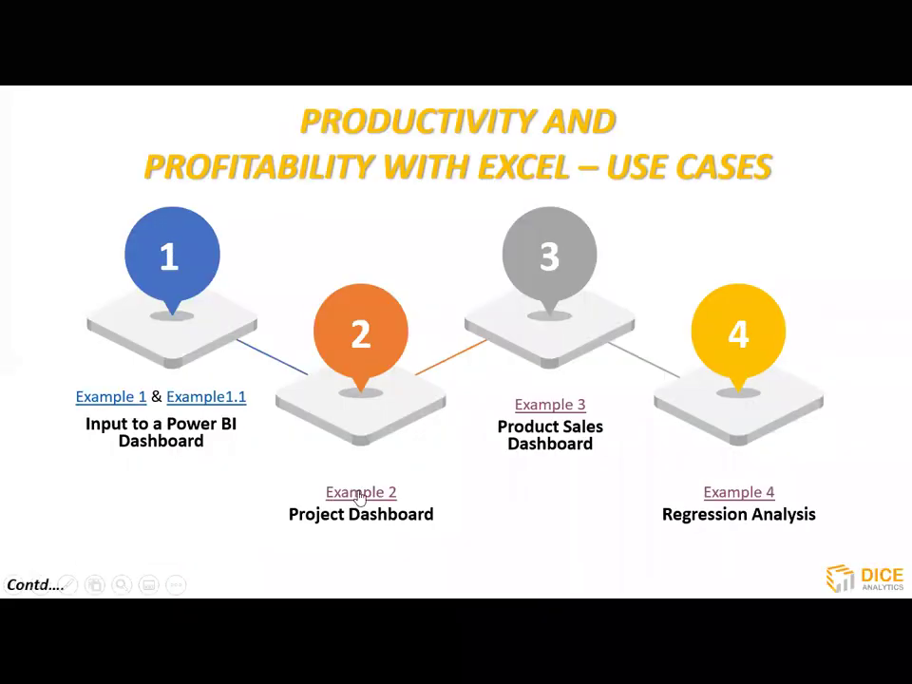
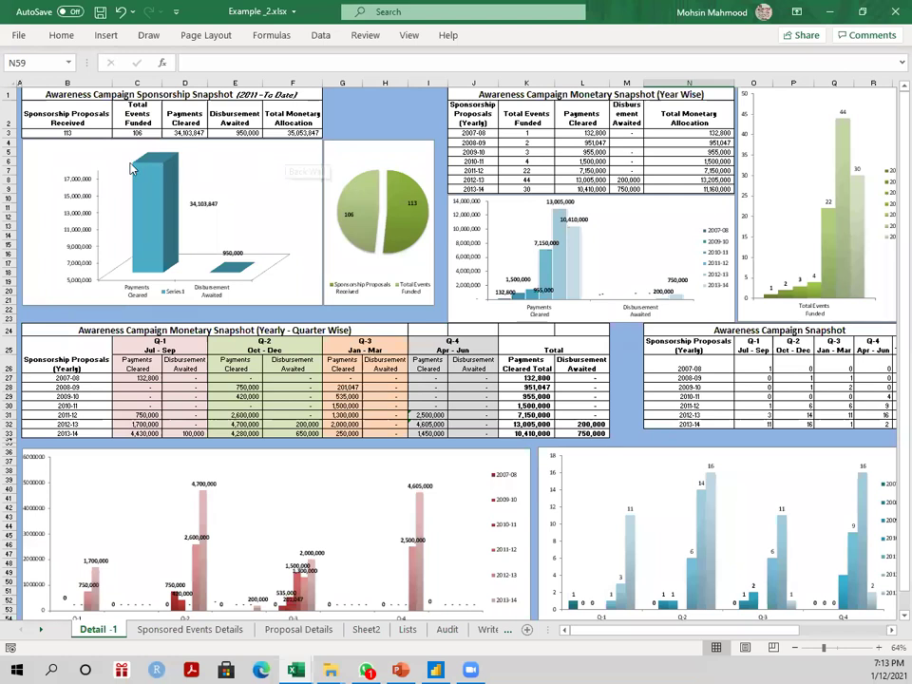
Step: In Example _2.xlsx, examine the overall sponsorship snapshot and the financial years listed in the year-wise monetary snapshot on the Detail -1 sheet
{"action": "left_click", "coordinate": [79, 133]}
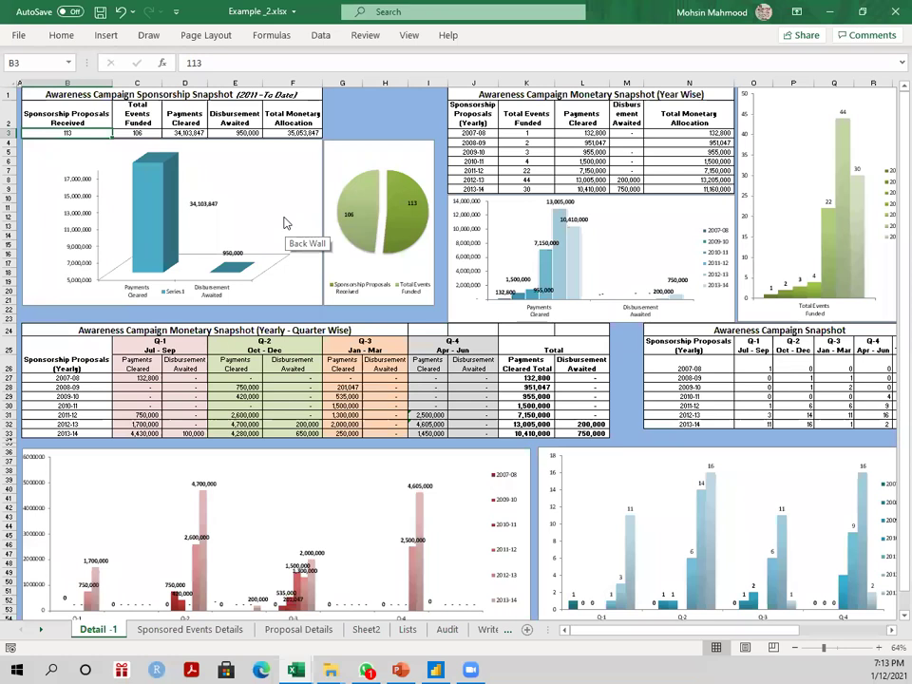
{"action": "left_click", "coordinate": [232, 134]}
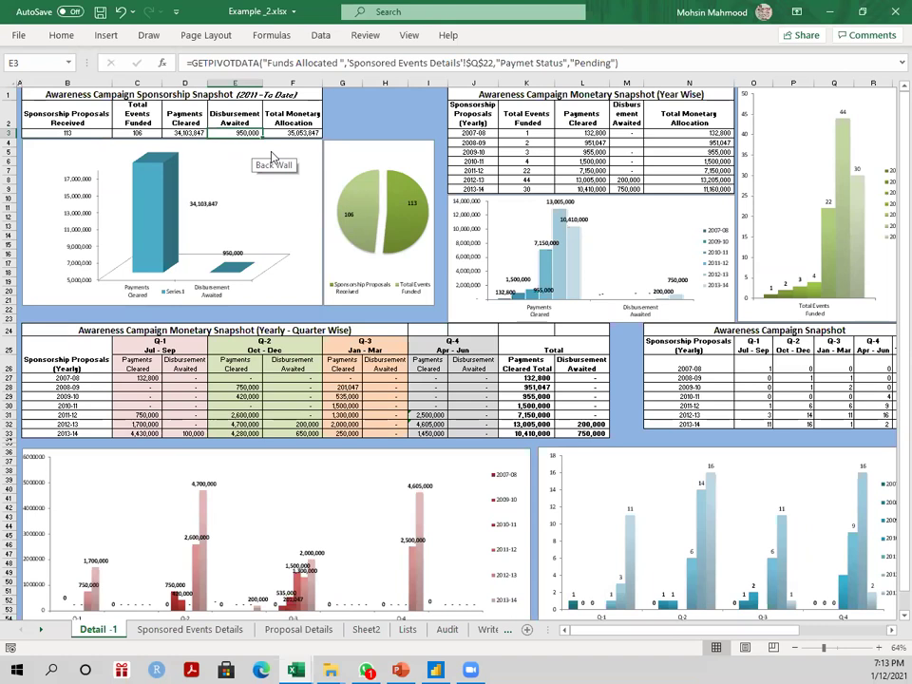
{"action": "left_click", "coordinate": [477, 118]}
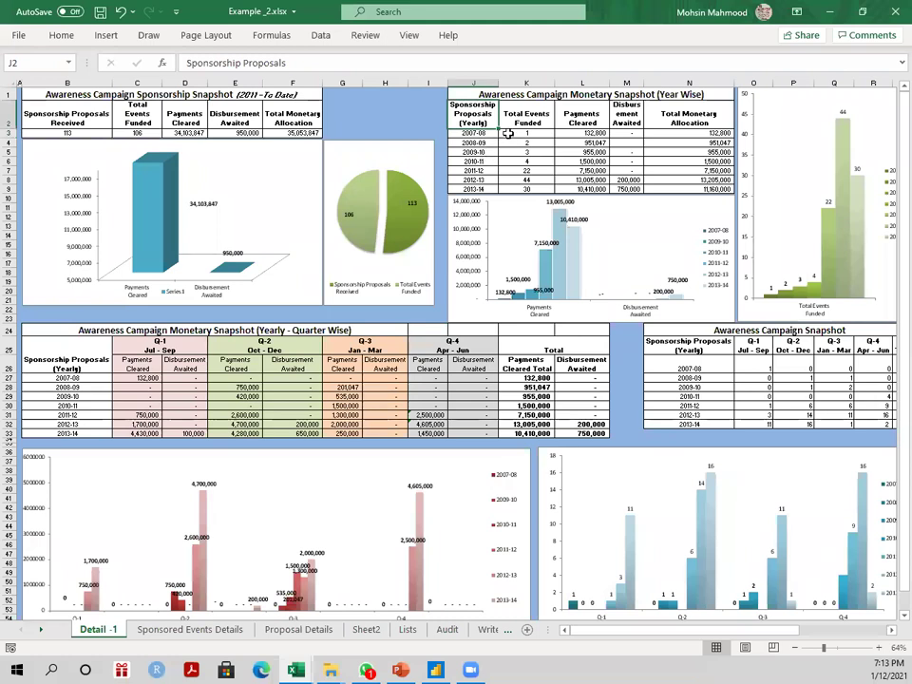
{"action": "left_click", "coordinate": [487, 134]}
{"action": "left_click", "coordinate": [485, 144]}
{"action": "left_click", "coordinate": [482, 152]}
{"action": "left_click", "coordinate": [482, 163]}
{"action": "left_click", "coordinate": [481, 180]}
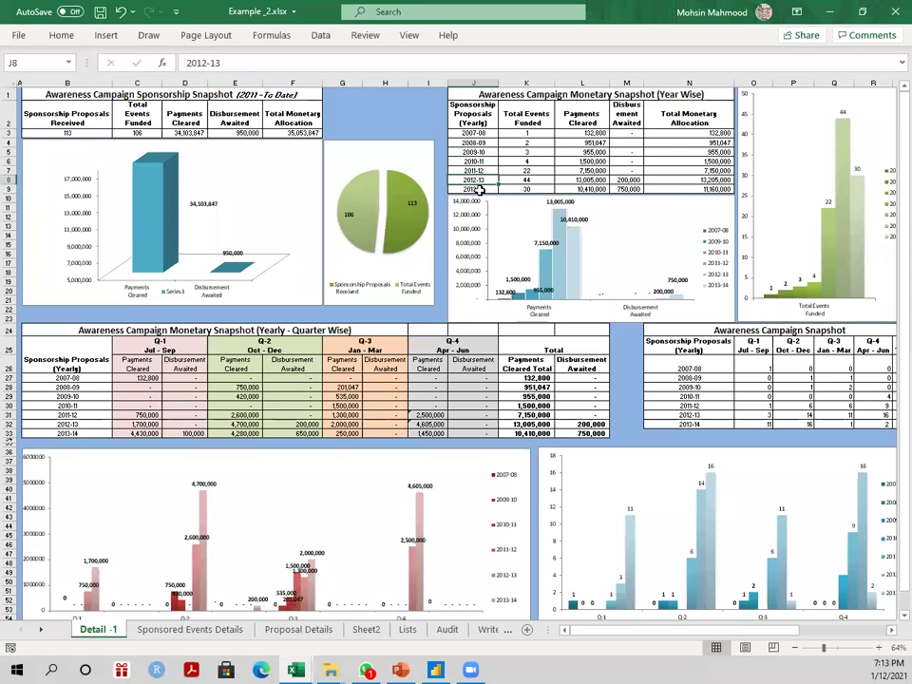
Step: Examine the Total Events Funded and Payments Cleared columns of the year-wise monetary snapshot for 2007-08 through 2013-14
{"action": "left_click", "coordinate": [474, 134]}
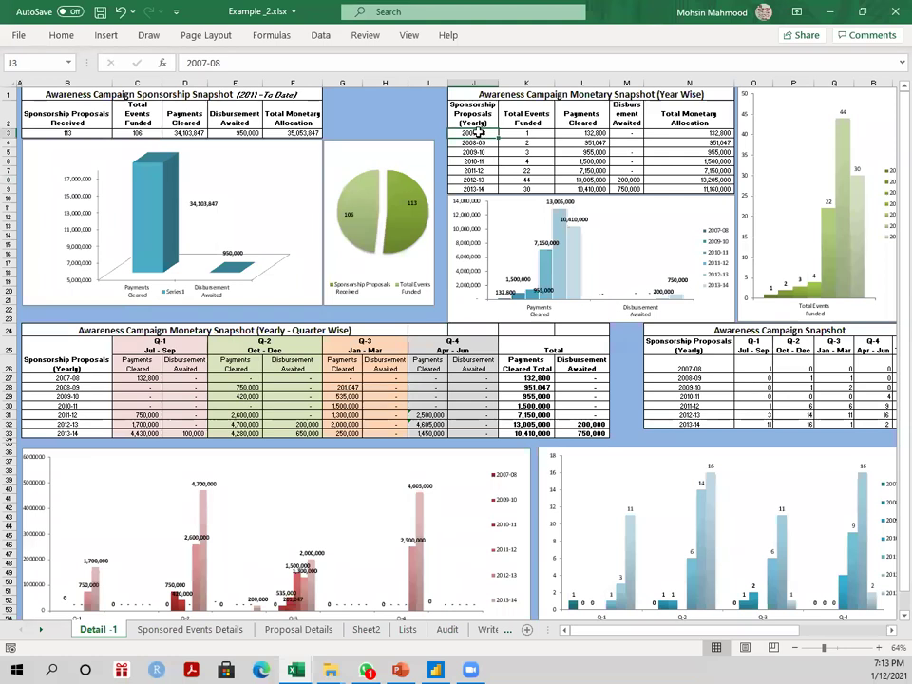
{"action": "left_click", "coordinate": [475, 189]}
{"action": "left_click", "coordinate": [526, 189]}
{"action": "left_click", "coordinate": [530, 133]}
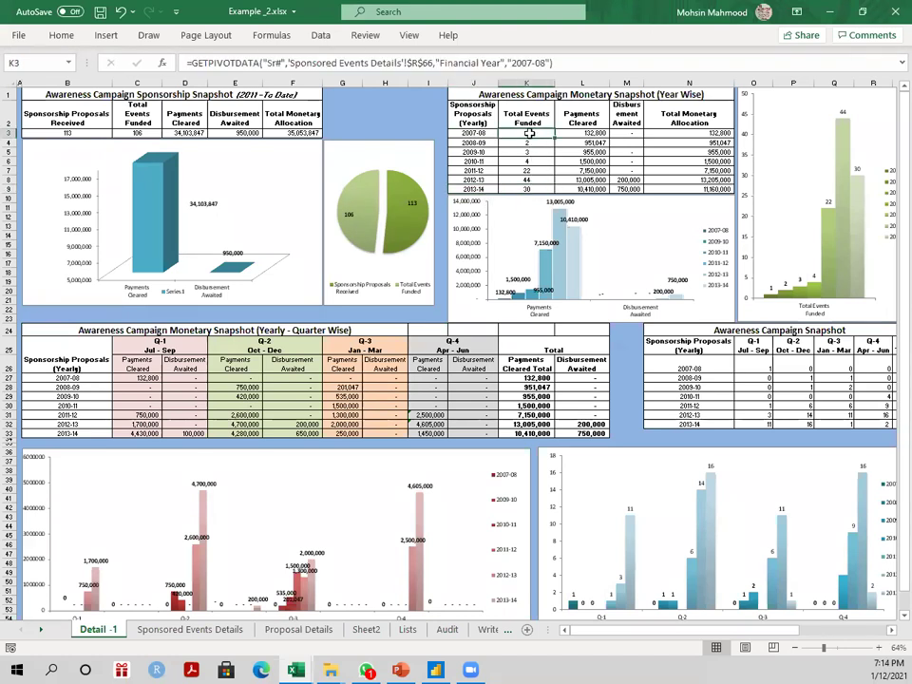
{"action": "left_click_drag", "start_coordinate": [530, 137], "coordinate": [534, 187]}
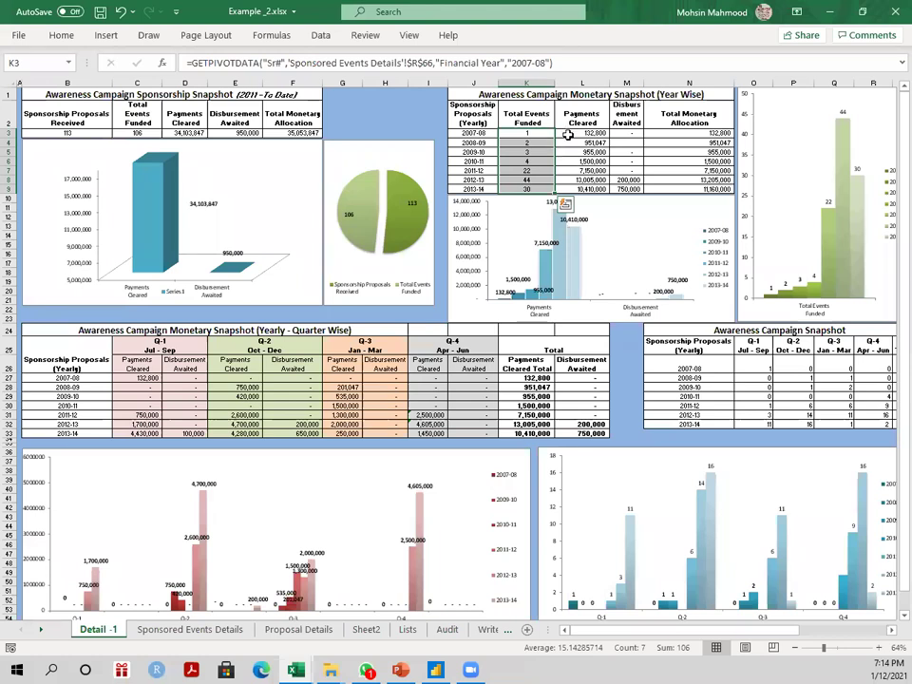
{"action": "left_click", "coordinate": [568, 133]}
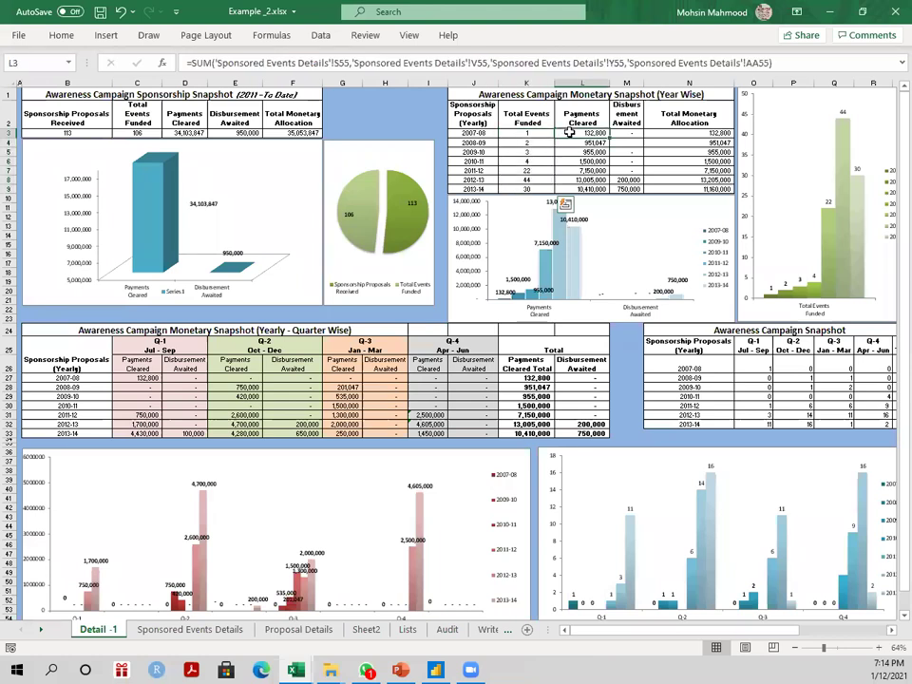
{"action": "left_click_drag", "start_coordinate": [568, 133], "coordinate": [577, 189]}
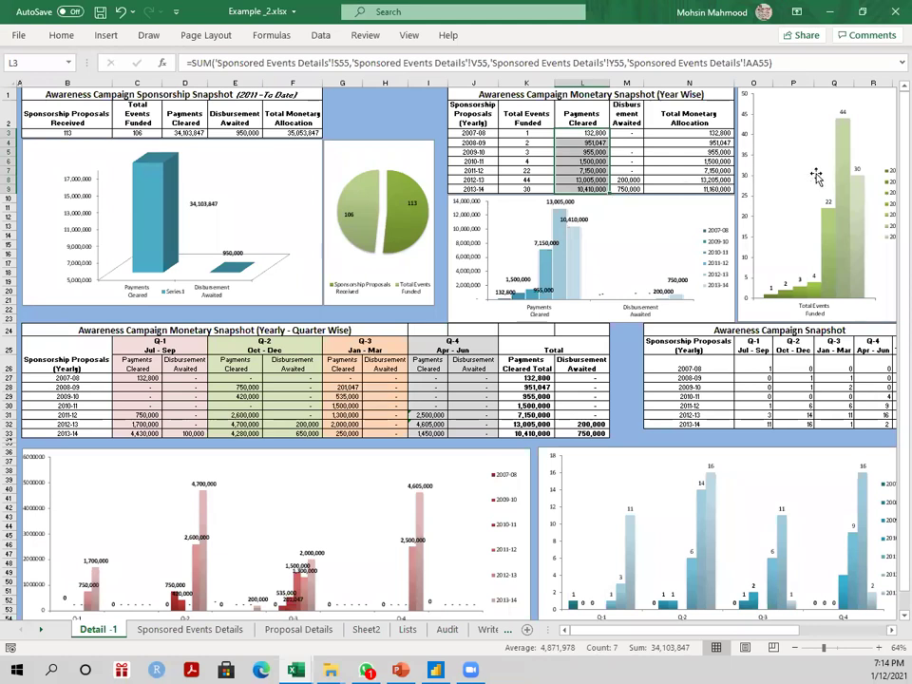
Step: Inspect the year-wise payments chart and compare the Total Events Funded column with its own chart
{"action": "left_click", "coordinate": [651, 210]}
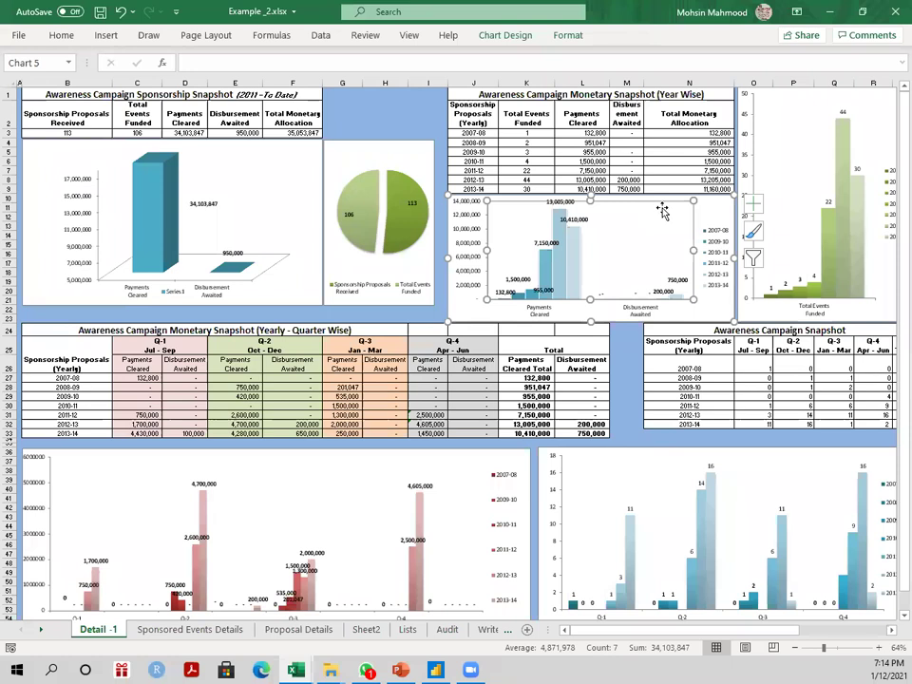
{"action": "mouse_move", "coordinate": [573, 249]}
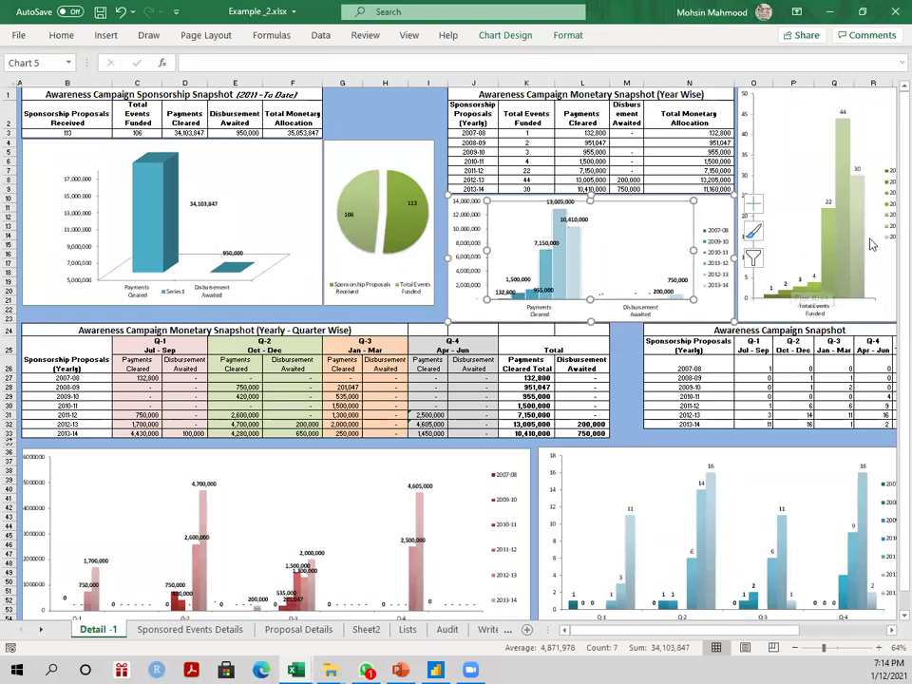
{"action": "left_click_drag", "start_coordinate": [532, 133], "coordinate": [532, 187]}
{"action": "left_click", "coordinate": [799, 171]}
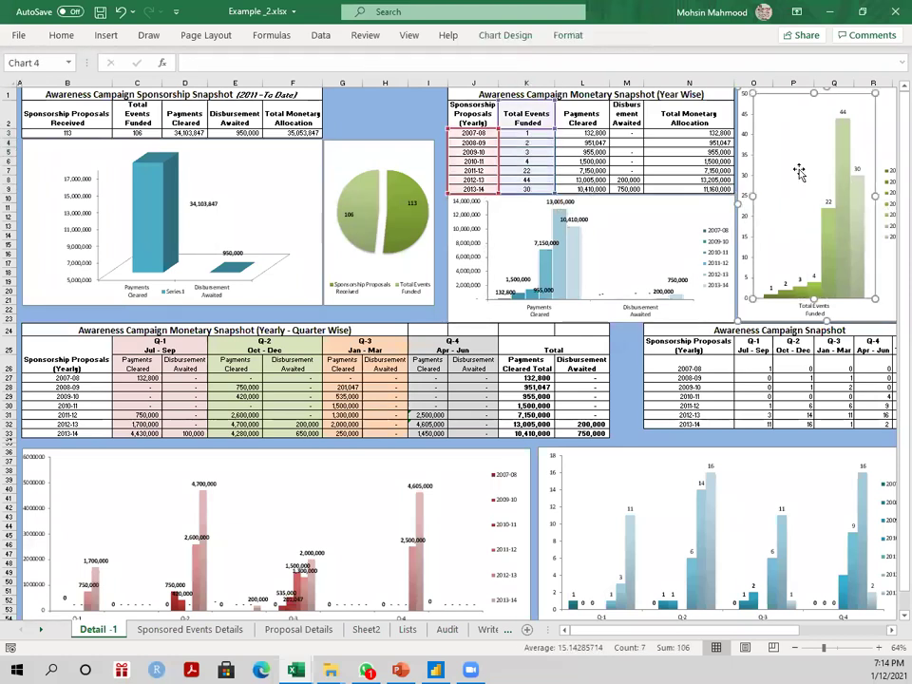
Step: Inspect the yearly quarter-wise monetary snapshot and the formula behind the 2007-08 Q-1 payments cleared
{"action": "left_click", "coordinate": [76, 331]}
{"action": "left_click", "coordinate": [81, 350]}
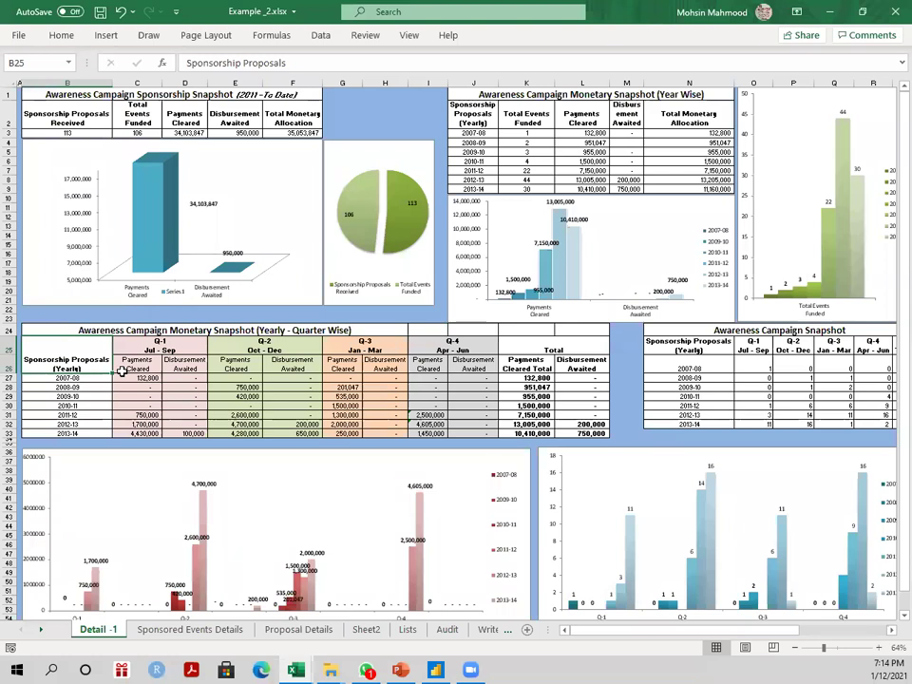
{"action": "left_click", "coordinate": [106, 377]}
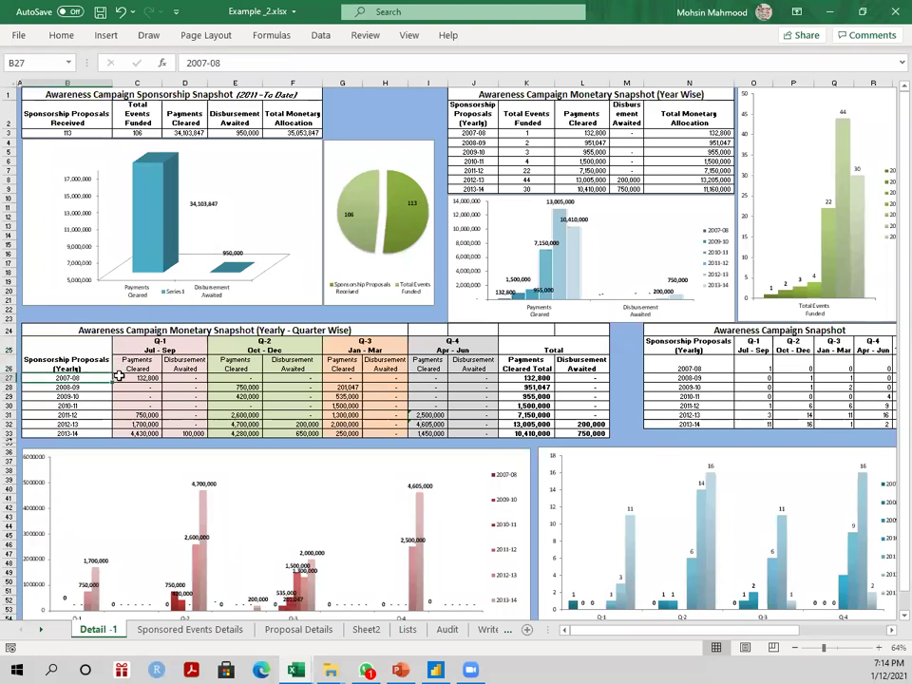
{"action": "left_click", "coordinate": [119, 377]}
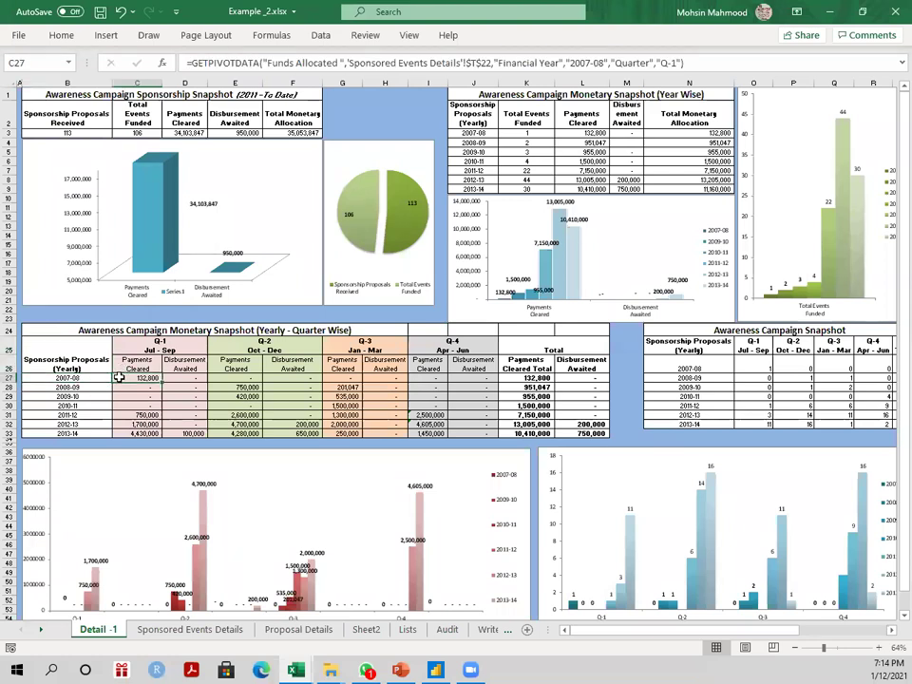
Step: Check the workbook's remaining sheets and highlight the whole Detail -1 dashboard area from the sponsorship snapshot down to the lower charts
{"action": "left_click", "coordinate": [41, 632]}
{"action": "left_click", "coordinate": [41, 633]}
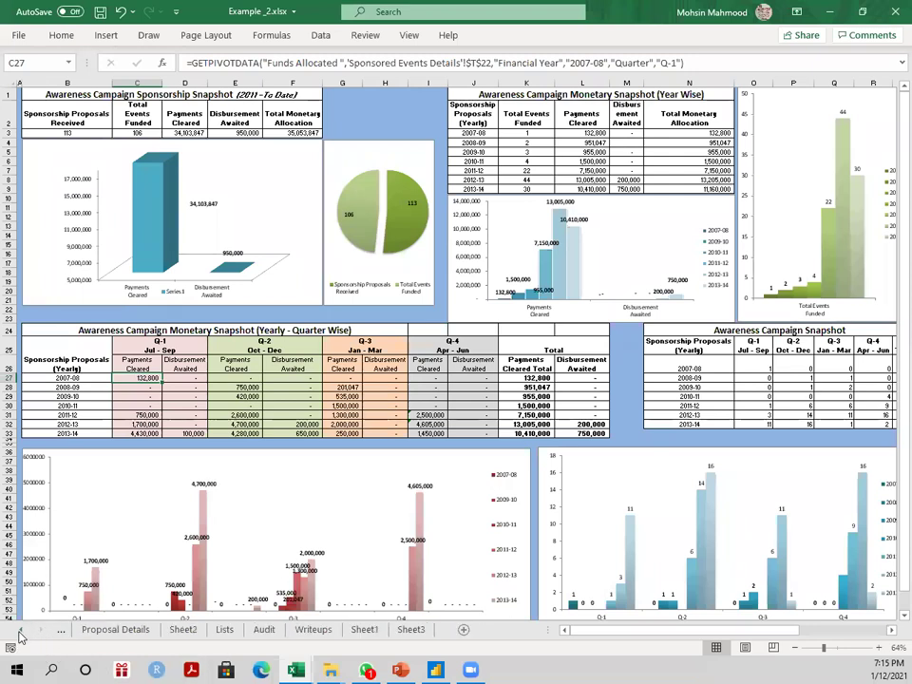
{"action": "left_click", "coordinate": [21, 632]}
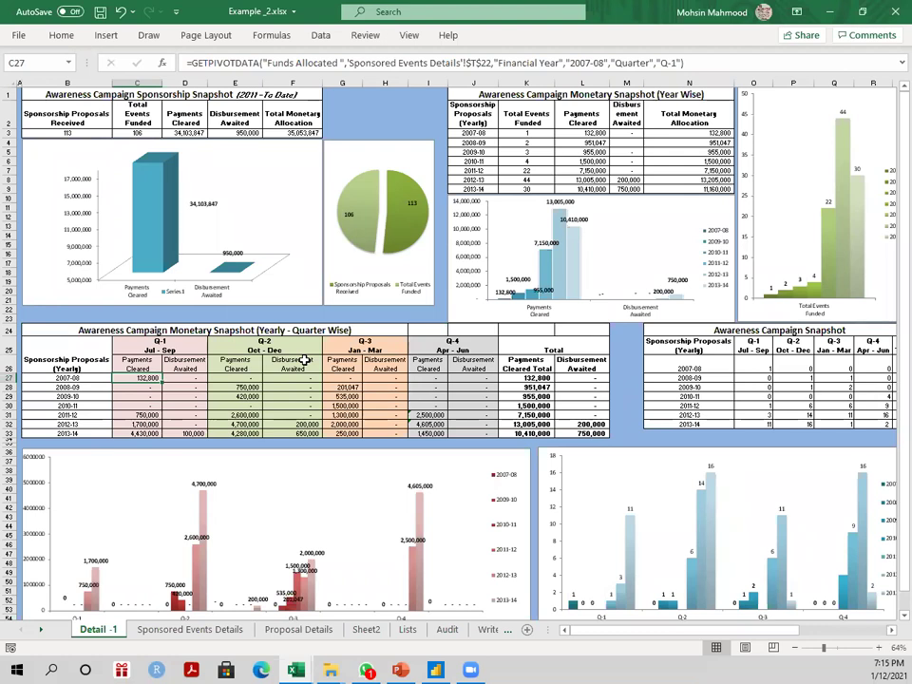
{"action": "left_click_drag", "start_coordinate": [133, 93], "coordinate": [857, 610]}
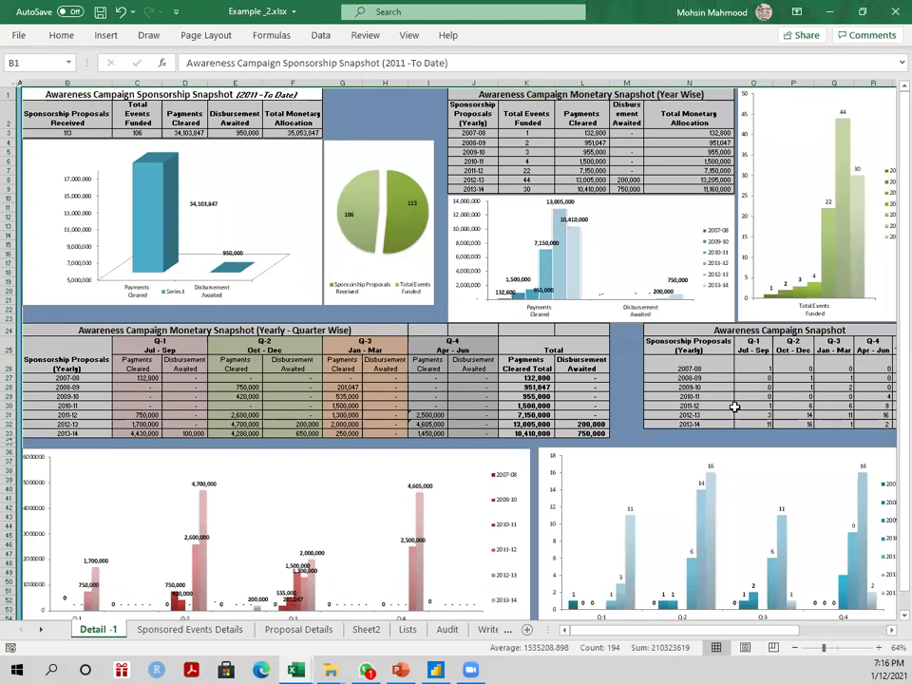
{"action": "left_click", "coordinate": [399, 310]}
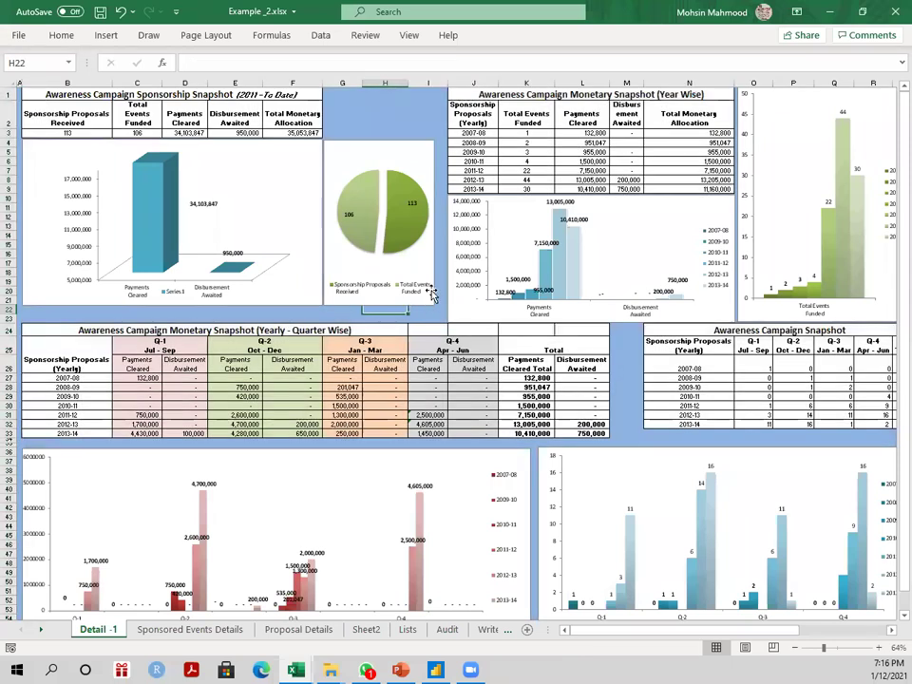
Step: Close Example_2.xlsx, switch to PowerPoint and run the slide show from the use cases slide
{"action": "left_click", "coordinate": [887, 26]}
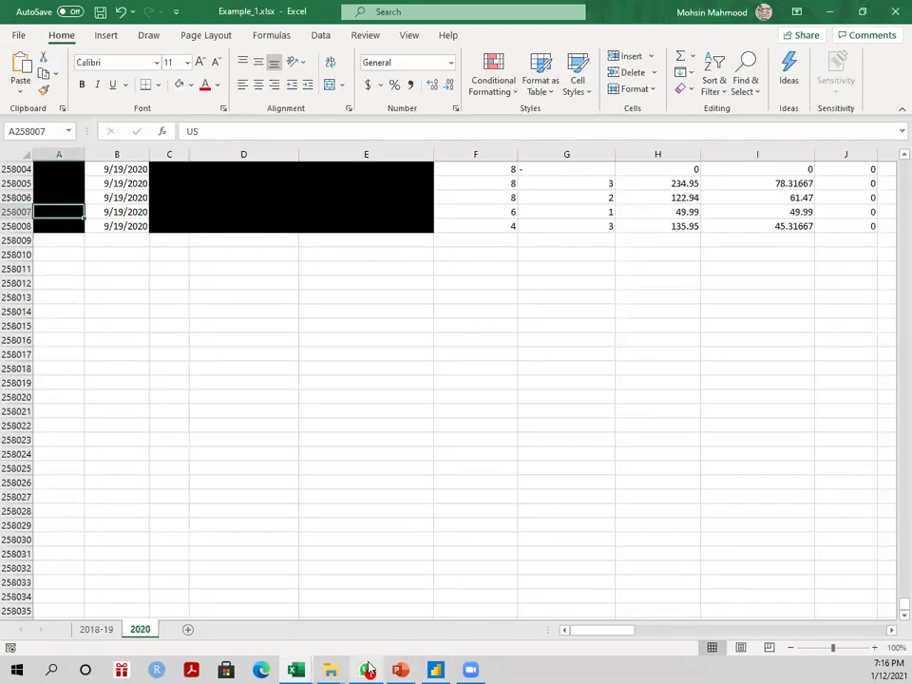
{"action": "left_click", "coordinate": [400, 670]}
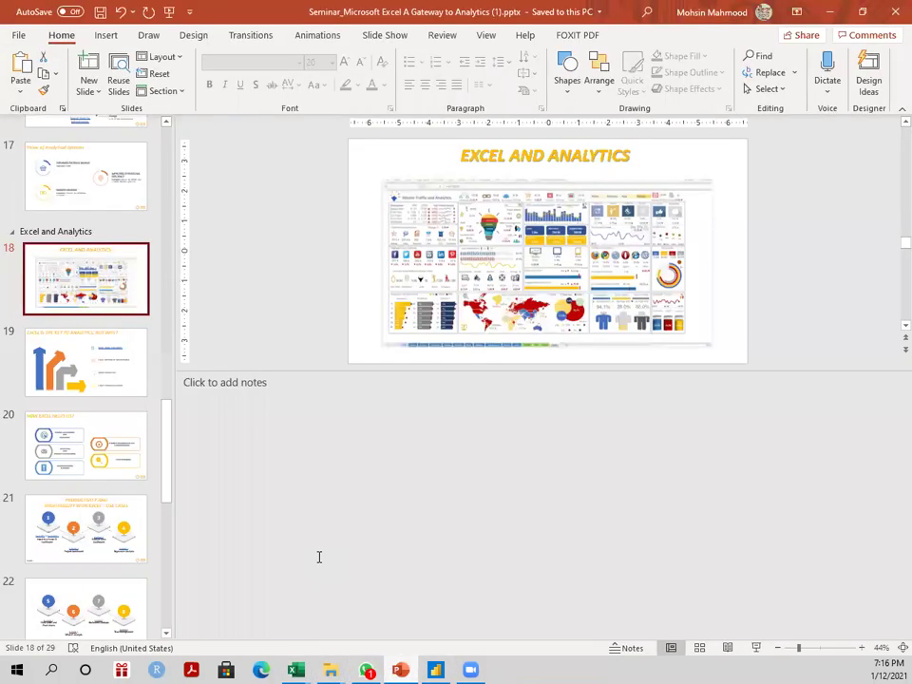
{"action": "left_click", "coordinate": [123, 530]}
{"action": "left_click", "coordinate": [757, 647]}
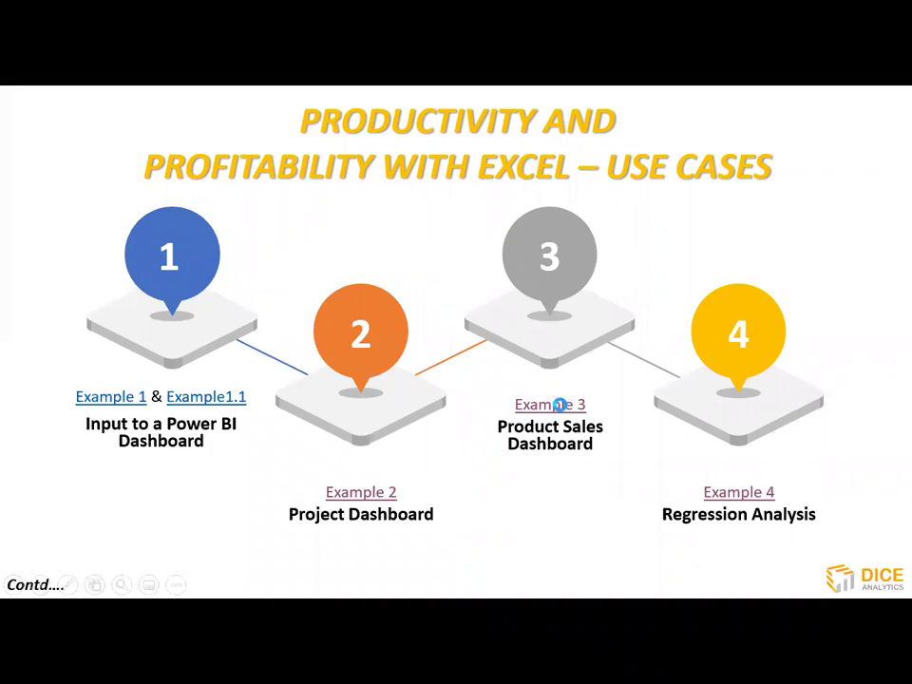
Step: Open the Example 3 workbook from the use cases slide, dismiss the activation notice and look over its daily achievement tables
{"action": "left_click", "coordinate": [560, 405]}
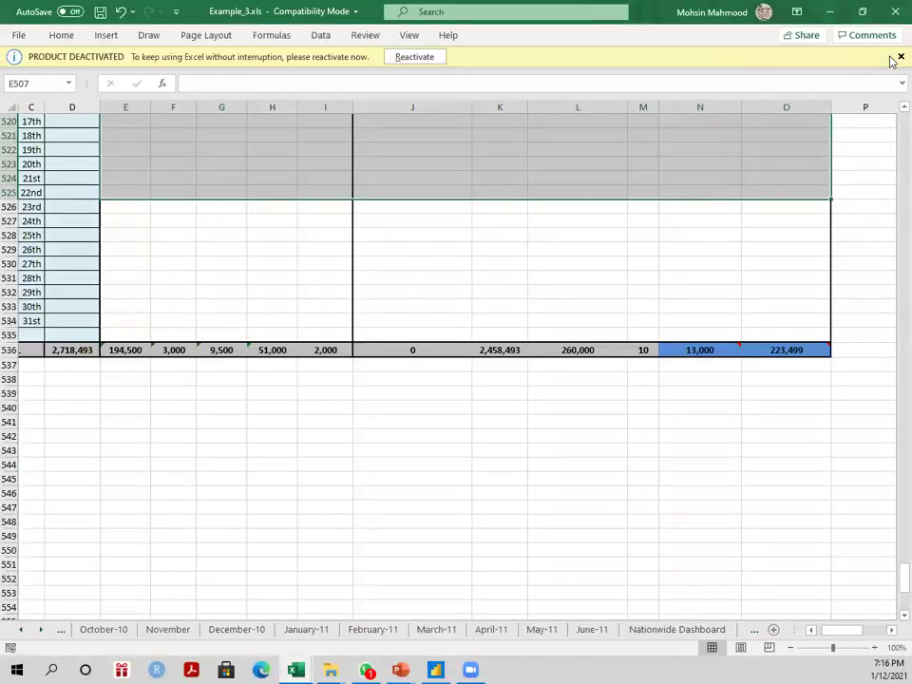
{"action": "left_click", "coordinate": [898, 57]}
{"action": "left_click", "coordinate": [311, 259]}
{"action": "key", "text": "ctrl+Up"}
{"action": "key", "text": "ctrl+Up"}
{"action": "key", "text": "ctrl+Up"}
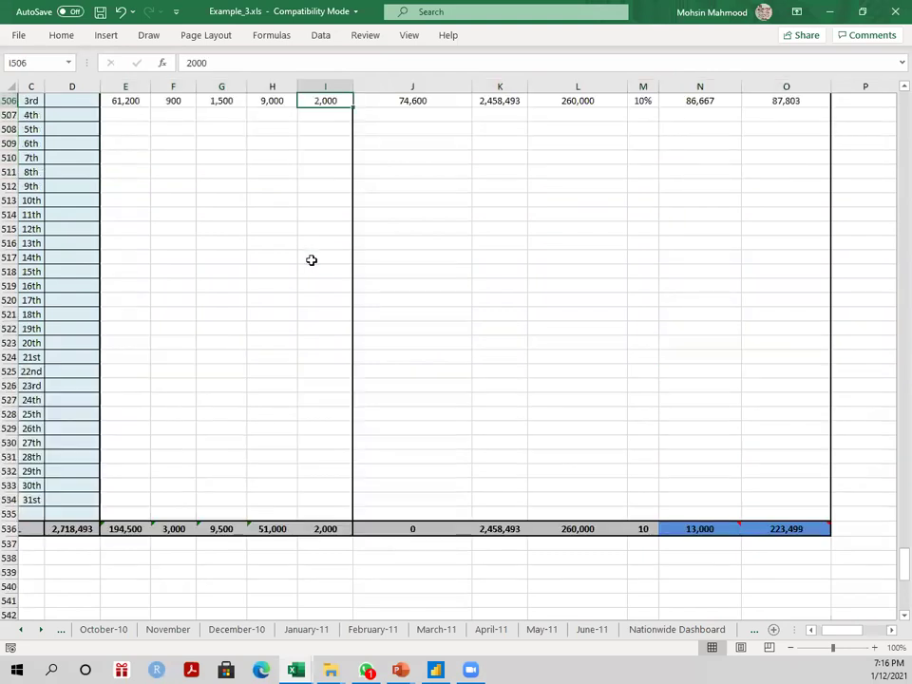
{"action": "key", "text": "ctrl+Left"}
{"action": "key", "text": "ctrl+Left"}
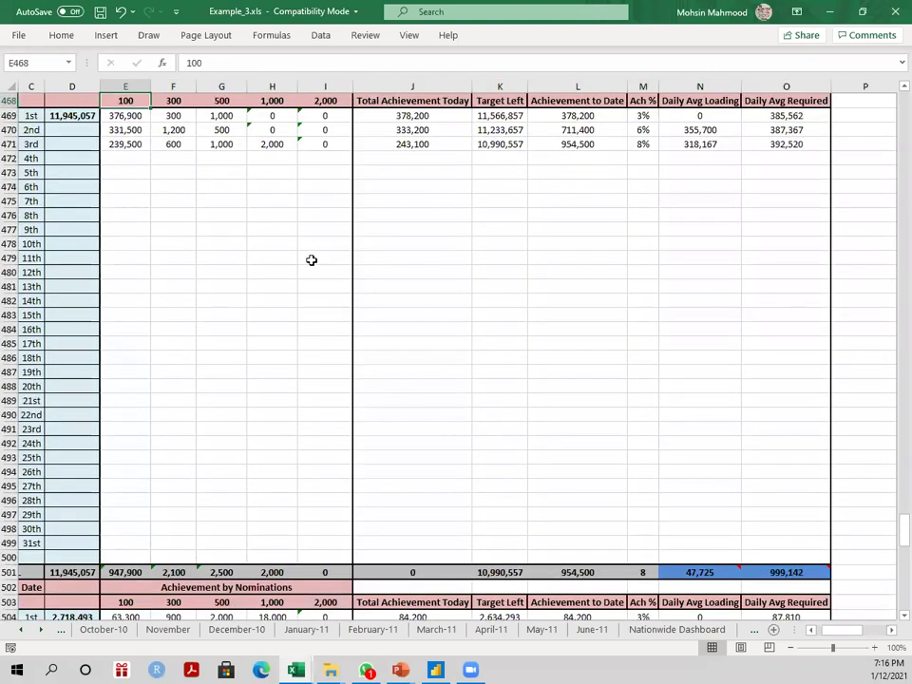
Step: Show the Nationwide Dashboard sheet of Example_3.xls from its beginning
{"action": "left_click", "coordinate": [662, 629]}
{"action": "scroll", "coordinate": [410, 471], "scroll_direction": "up", "scroll_amount": 10}
{"action": "scroll", "coordinate": [410, 478], "scroll_direction": "up", "scroll_amount": 9}
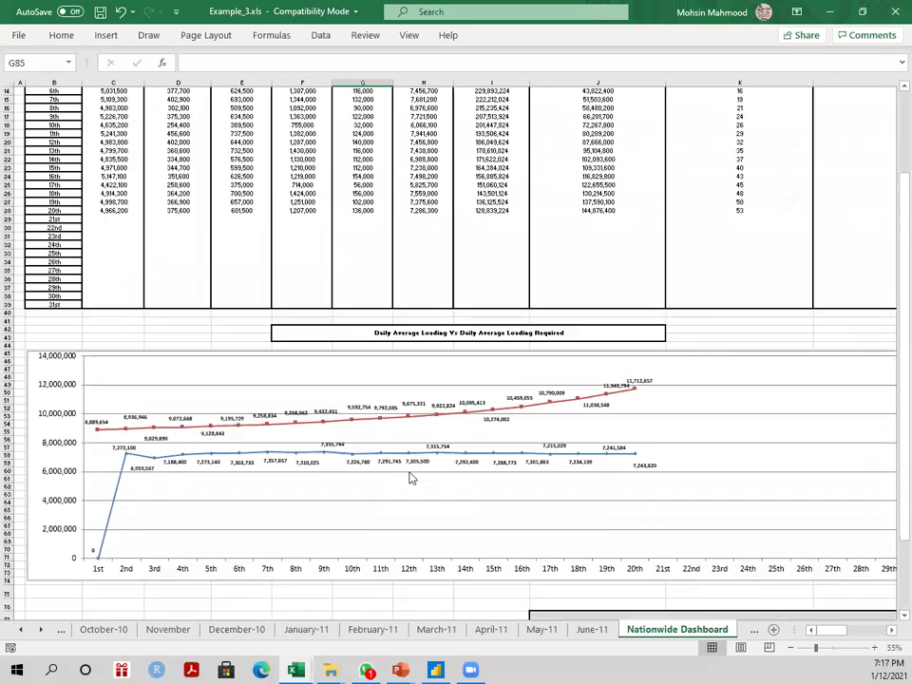
{"action": "scroll", "coordinate": [410, 474], "scroll_direction": "up", "scroll_amount": 1}
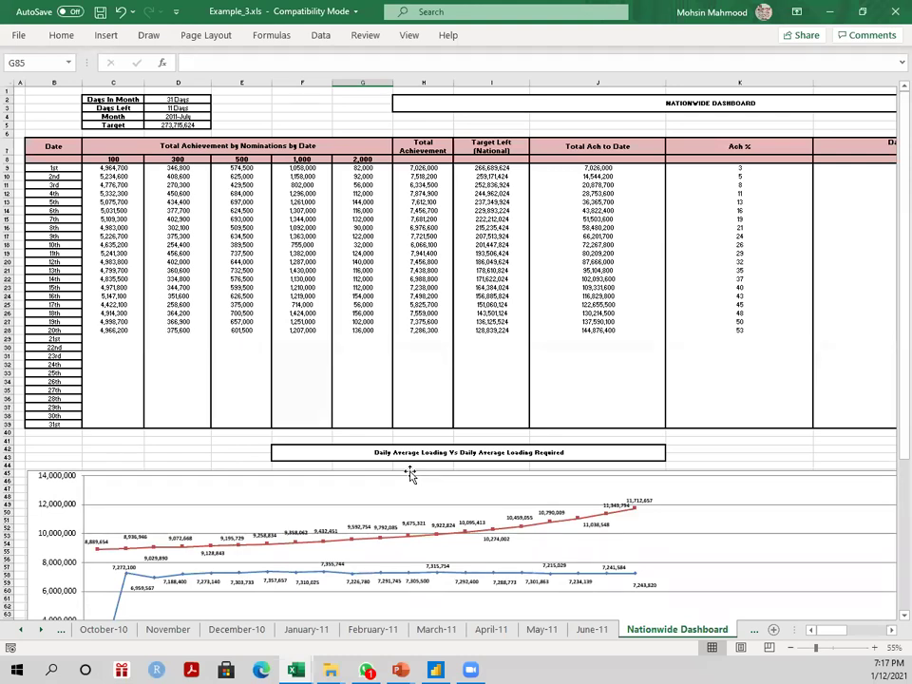
Step: Examine the 100, 300, 500, 1,000 and 2,000 columns under Total Achievement by Nominations by Date
{"action": "left_click", "coordinate": [133, 159]}
{"action": "left_click", "coordinate": [190, 148]}
{"action": "left_click", "coordinate": [181, 160]}
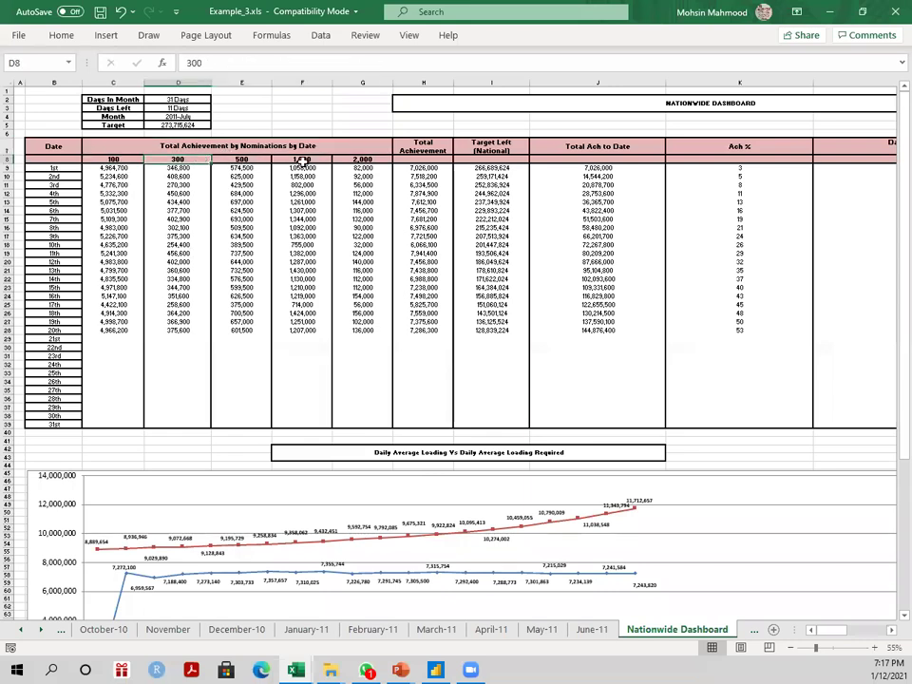
{"action": "left_click", "coordinate": [304, 158]}
{"action": "left_click", "coordinate": [362, 159]}
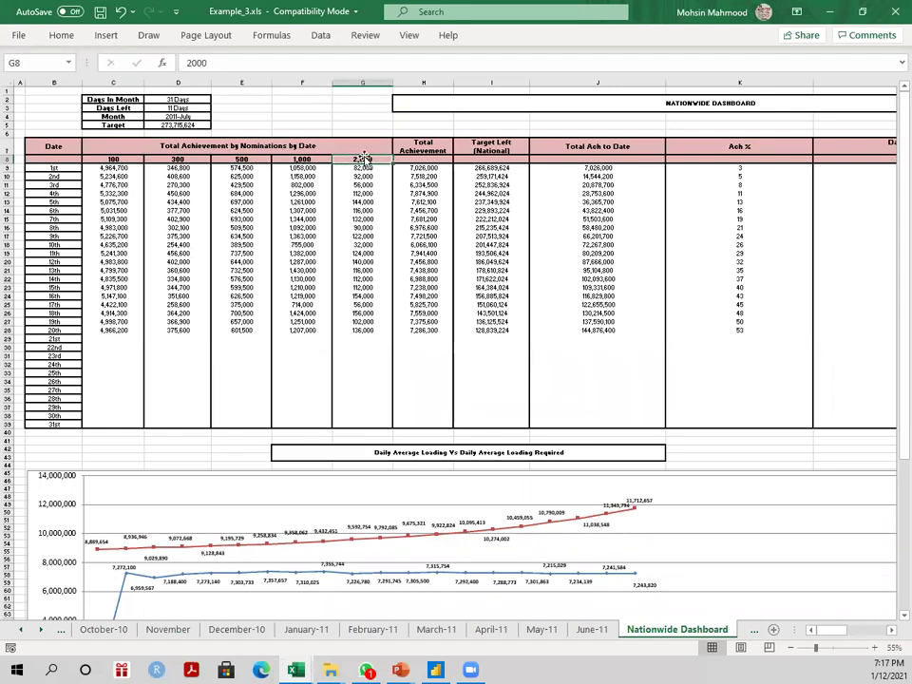
{"action": "left_click", "coordinate": [122, 159]}
{"action": "left_click", "coordinate": [159, 159]}
{"action": "left_click", "coordinate": [233, 158]}
{"action": "left_click", "coordinate": [304, 159]}
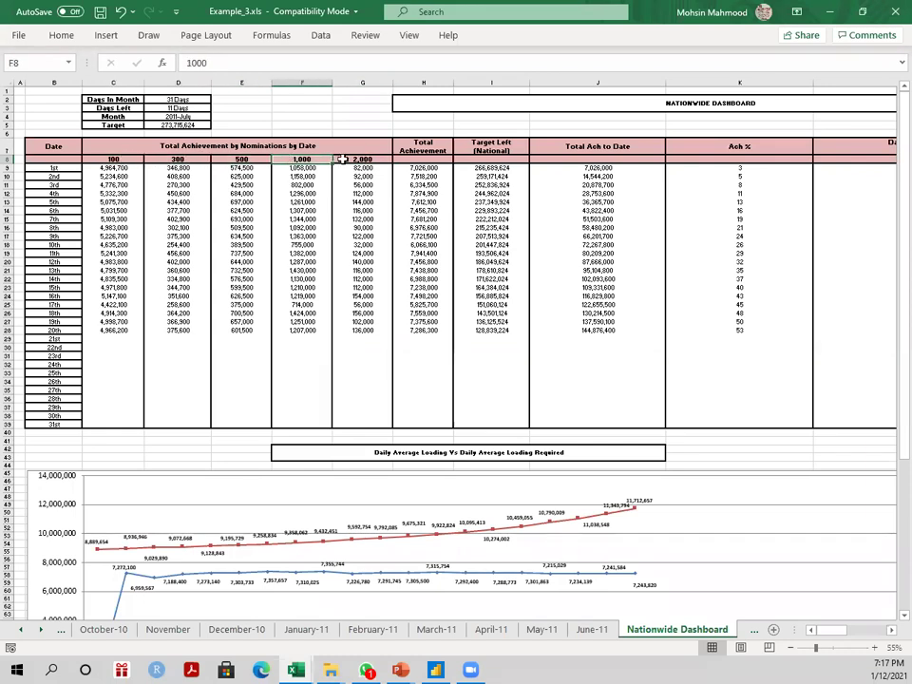
{"action": "left_click", "coordinate": [359, 158]}
{"action": "scroll", "coordinate": [424, 285], "scroll_direction": "down", "scroll_amount": 1}
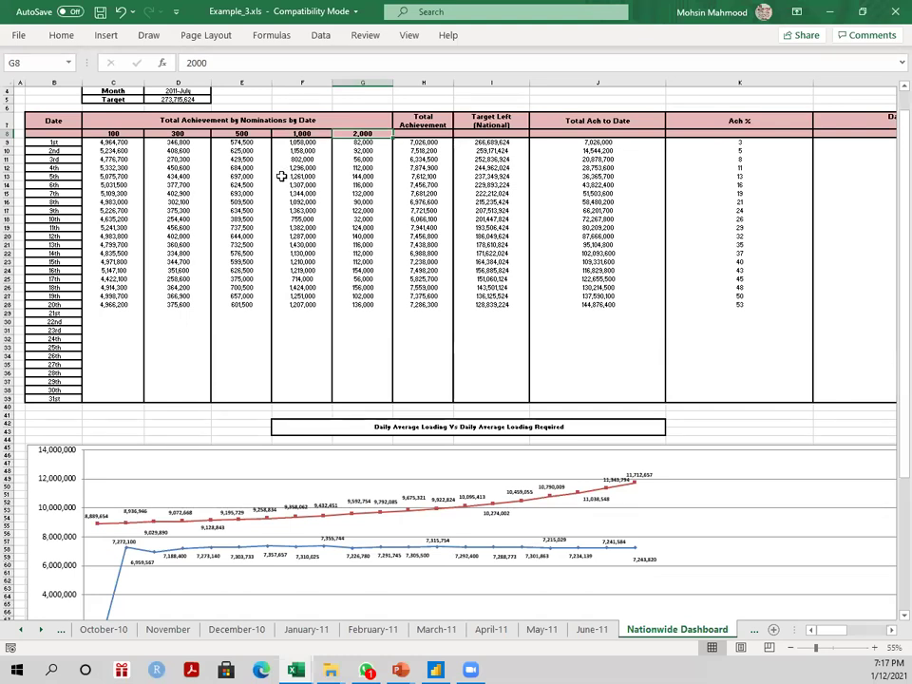
Step: Open the July-11 sheet and go to its start at cell A1
{"action": "left_click", "coordinate": [41, 630]}
{"action": "left_click", "coordinate": [41, 630]}
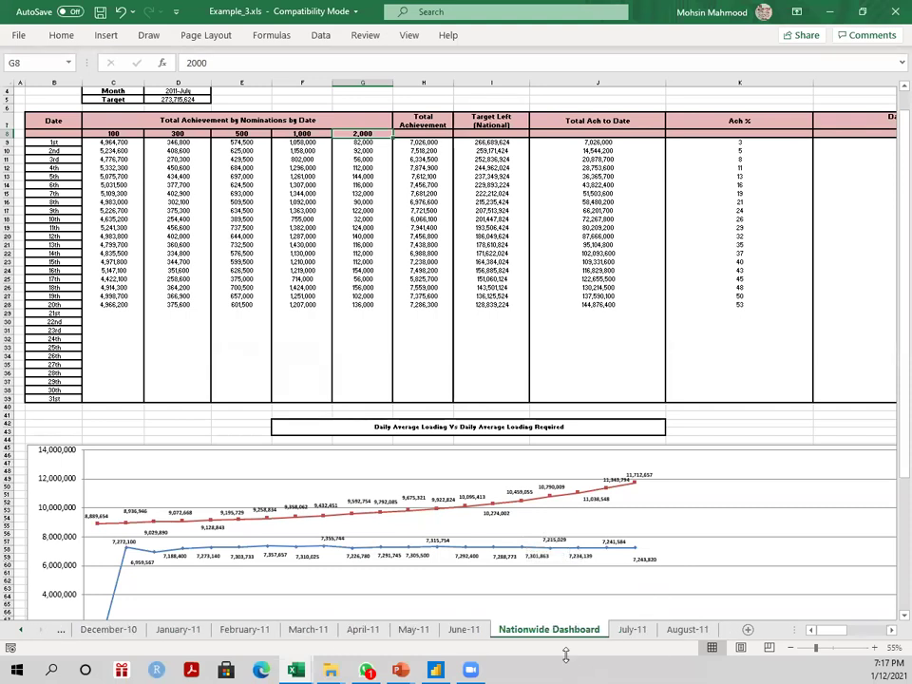
{"action": "left_click", "coordinate": [635, 630]}
{"action": "scroll", "coordinate": [284, 327], "scroll_direction": "up", "scroll_amount": 3}
{"action": "left_click", "coordinate": [284, 328]}
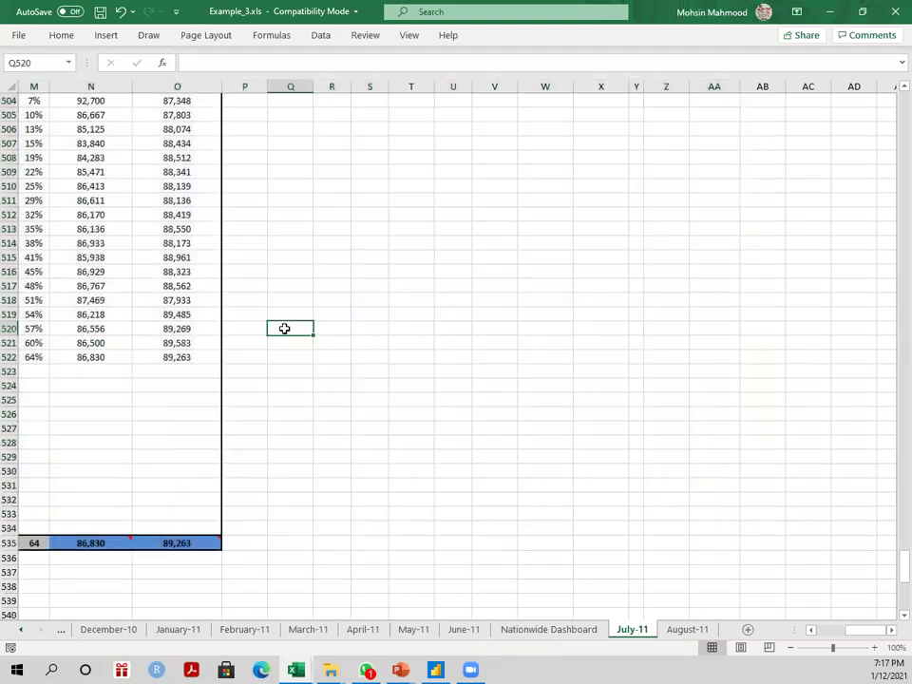
{"action": "key", "text": "Left"}
{"action": "key", "text": "Left"}
{"action": "key", "text": "Left"}
{"action": "key", "text": "Left"}
{"action": "key", "text": "Left"}
{"action": "key", "text": "Left"}
{"action": "key", "text": "Left"}
{"action": "key", "text": "Left"}
{"action": "key", "text": "Left"}
{"action": "key", "text": "Left"}
{"action": "key", "text": "Left"}
{"action": "key", "text": "Left"}
{"action": "key", "text": "Left"}
{"action": "key", "text": "Left"}
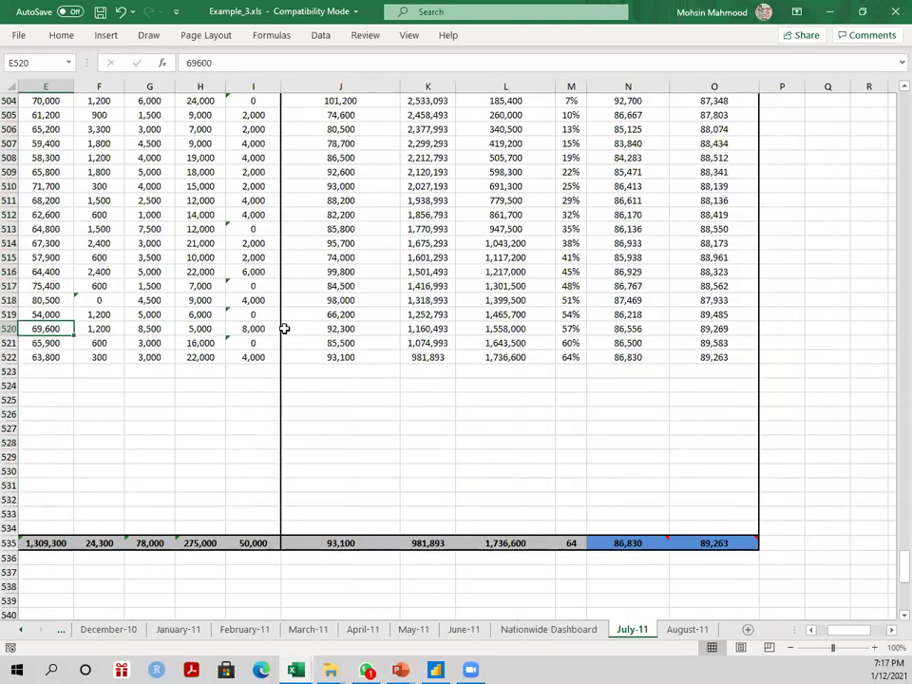
{"action": "key", "text": "ctrl+Up"}
{"action": "key", "text": "Home"}
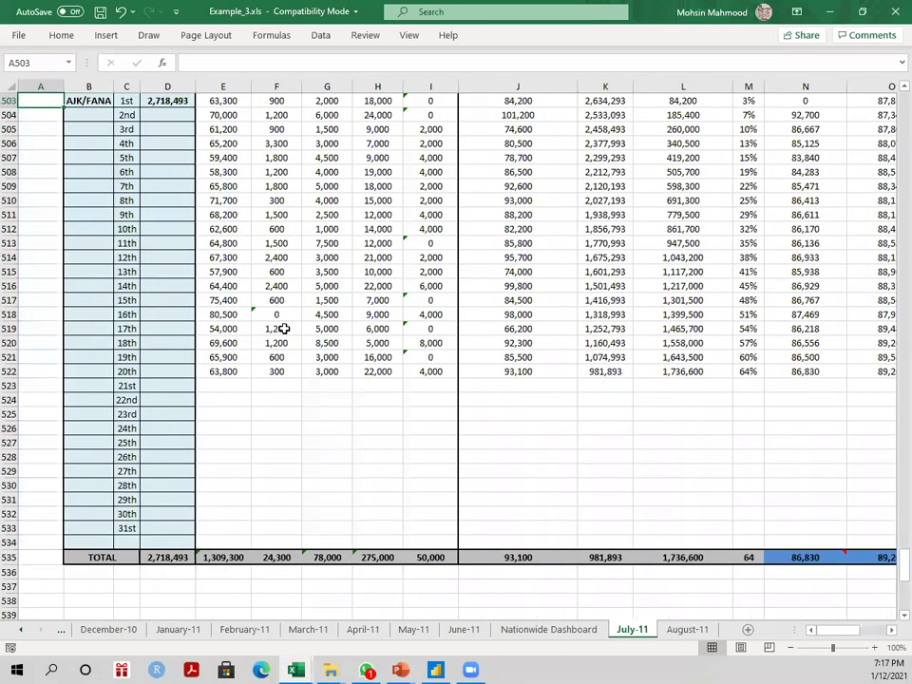
{"action": "key", "text": "ctrl+Home"}
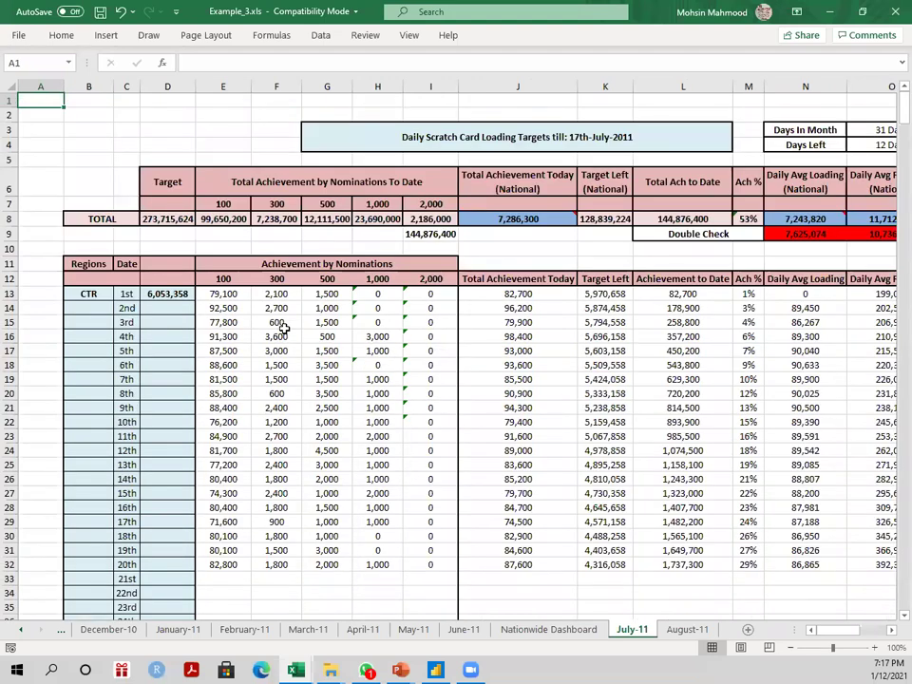
Step: Examine the Regions column on the July-11 sheet, then the CTR region's target and its 100-nomination achievement for the 1st
{"action": "key", "text": "Right"}
{"action": "key", "text": "Down"}
{"action": "key", "text": "Down"}
{"action": "key", "text": "Down"}
{"action": "key", "text": "Down"}
{"action": "key", "text": "Down"}
{"action": "key", "text": "Down"}
{"action": "key", "text": "Down"}
{"action": "key", "text": "Down"}
{"action": "key", "text": "Down"}
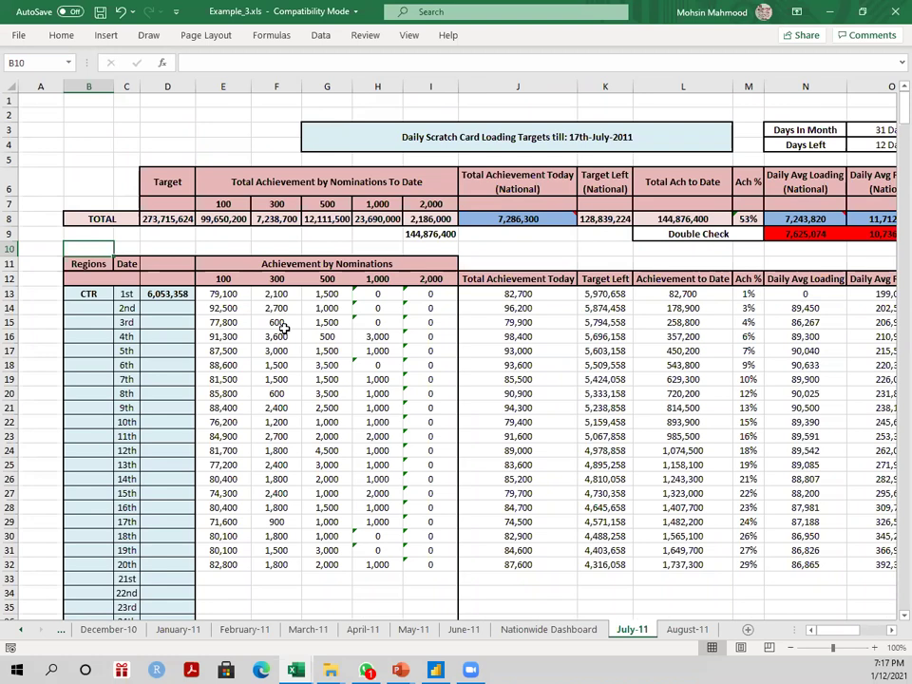
{"action": "key", "text": "Down"}
{"action": "key", "text": "Down"}
{"action": "key", "text": "Down"}
{"action": "key", "text": "Down"}
{"action": "key", "text": "Up"}
{"action": "key", "text": "Up"}
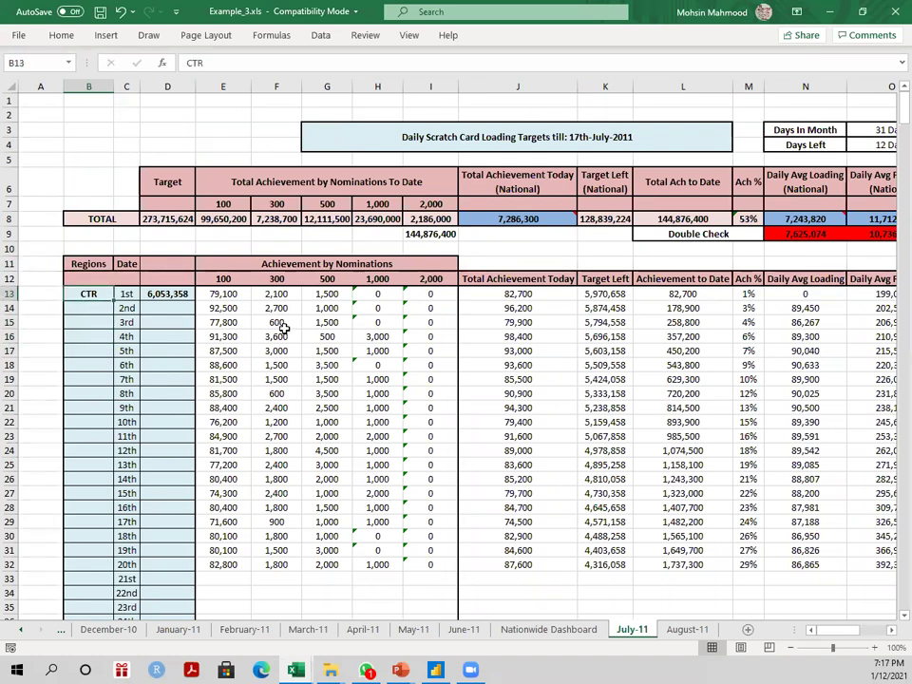
{"action": "key", "text": "Right"}
{"action": "key", "text": "Right"}
{"action": "key", "text": "Right"}
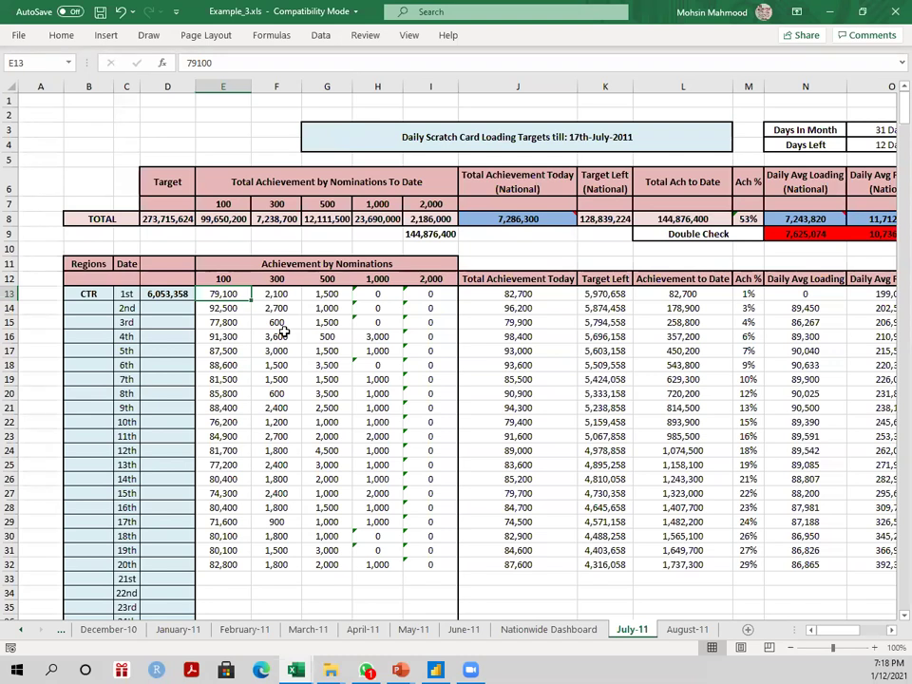
Step: Review the CTR region's 100-nomination achievements day by day down to the end of its daily rows
{"action": "key", "text": "Down"}
{"action": "key", "text": "Down"}
{"action": "key", "text": "Down"}
{"action": "key", "text": "Down"}
{"action": "key", "text": "Down"}
{"action": "key", "text": "Down"}
{"action": "key", "text": "Down"}
{"action": "key", "text": "Down"}
{"action": "key", "text": "Down"}
{"action": "key", "text": "Down"}
{"action": "key", "text": "Down"}
{"action": "key", "text": "Down"}
{"action": "key", "text": "Down"}
{"action": "key", "text": "Down"}
{"action": "key", "text": "Down"}
{"action": "key", "text": "Down"}
{"action": "key", "text": "Down"}
{"action": "key", "text": "Down"}
{"action": "key", "text": "Down"}
{"action": "key", "text": "Down"}
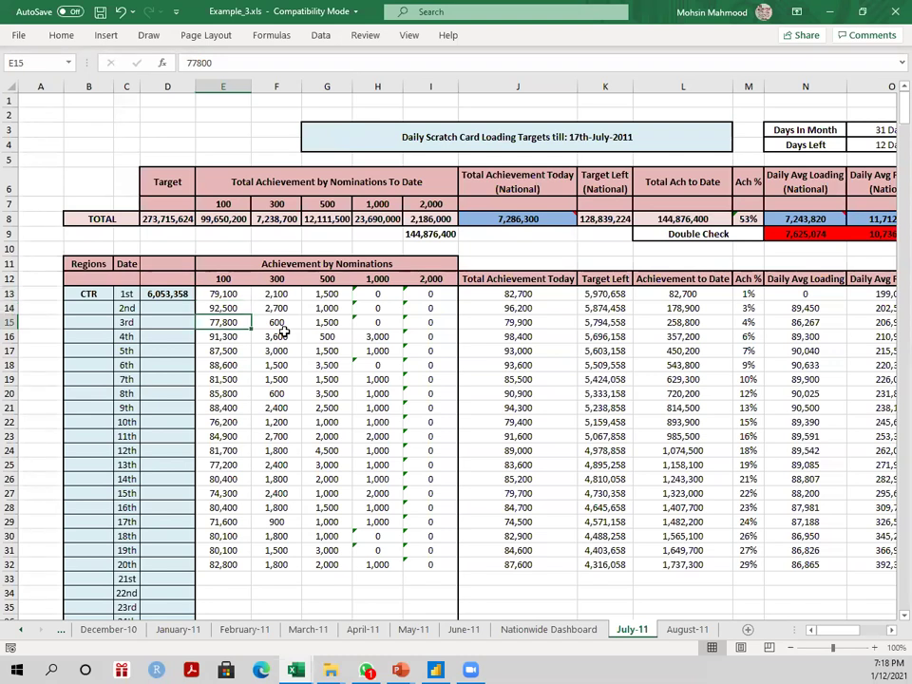
{"action": "key", "text": "Down"}
{"action": "key", "text": "Down"}
{"action": "key", "text": "Down"}
{"action": "key", "text": "Down"}
{"action": "key", "text": "Down"}
{"action": "key", "text": "Down"}
{"action": "key", "text": "Down"}
{"action": "key", "text": "Down"}
{"action": "key", "text": "Down"}
{"action": "key", "text": "Down"}
{"action": "key", "text": "Down"}
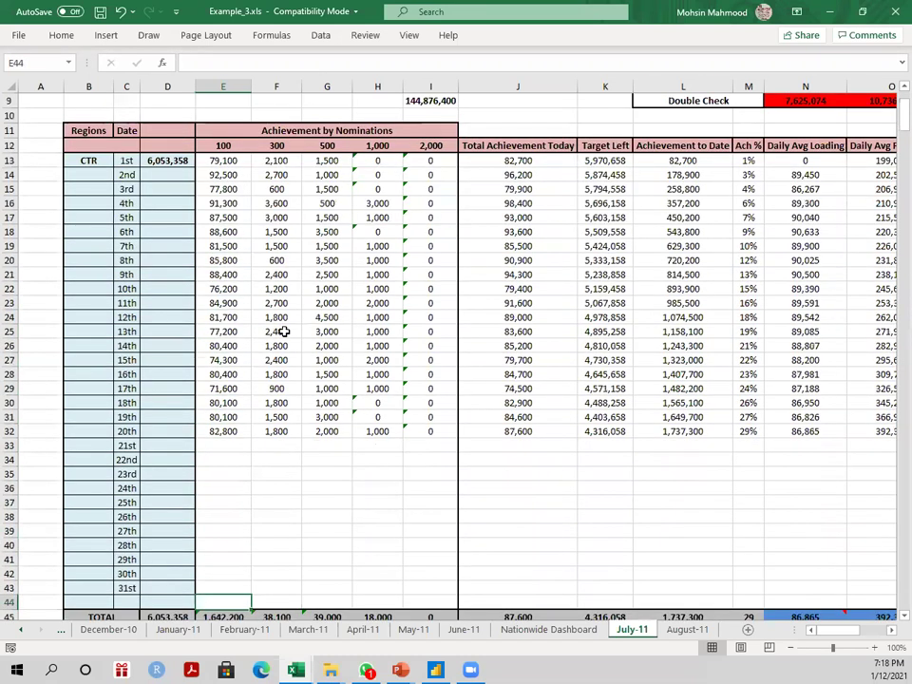
Step: Review the CTR total row and the LTR region's daily achievements, continuing into the first days of the FTR region
{"action": "key", "text": "Down"}
{"action": "key", "text": "Down"}
{"action": "key", "text": "Down"}
{"action": "key", "text": "Down"}
{"action": "key", "text": "Down"}
{"action": "key", "text": "Down"}
{"action": "key", "text": "Down"}
{"action": "key", "text": "Down"}
{"action": "key", "text": "Down"}
{"action": "key", "text": "Down"}
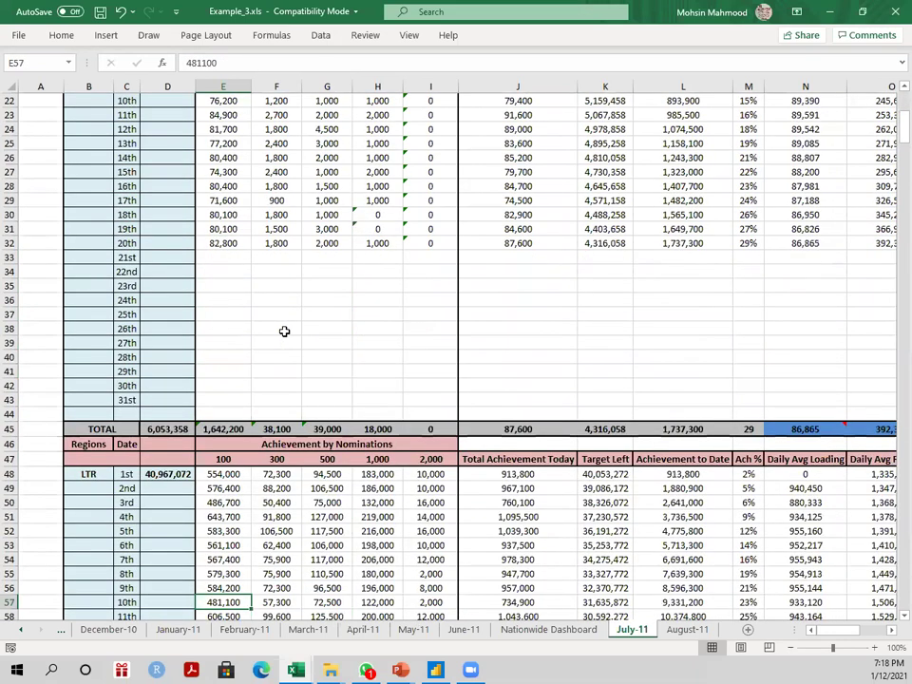
{"action": "key", "text": "Down"}
{"action": "key", "text": "Down"}
{"action": "key", "text": "Down"}
{"action": "key", "text": "Down"}
{"action": "key", "text": "Down"}
{"action": "key", "text": "Down"}
{"action": "key", "text": "Down"}
{"action": "key", "text": "Down"}
{"action": "key", "text": "Down"}
{"action": "key", "text": "Down"}
{"action": "key", "text": "Down"}
{"action": "key", "text": "Down"}
{"action": "key", "text": "Down"}
{"action": "key", "text": "Down"}
{"action": "key", "text": "Down"}
{"action": "key", "text": "Down"}
{"action": "key", "text": "Down"}
{"action": "key", "text": "Down"}
{"action": "key", "text": "Down"}
{"action": "key", "text": "Down"}
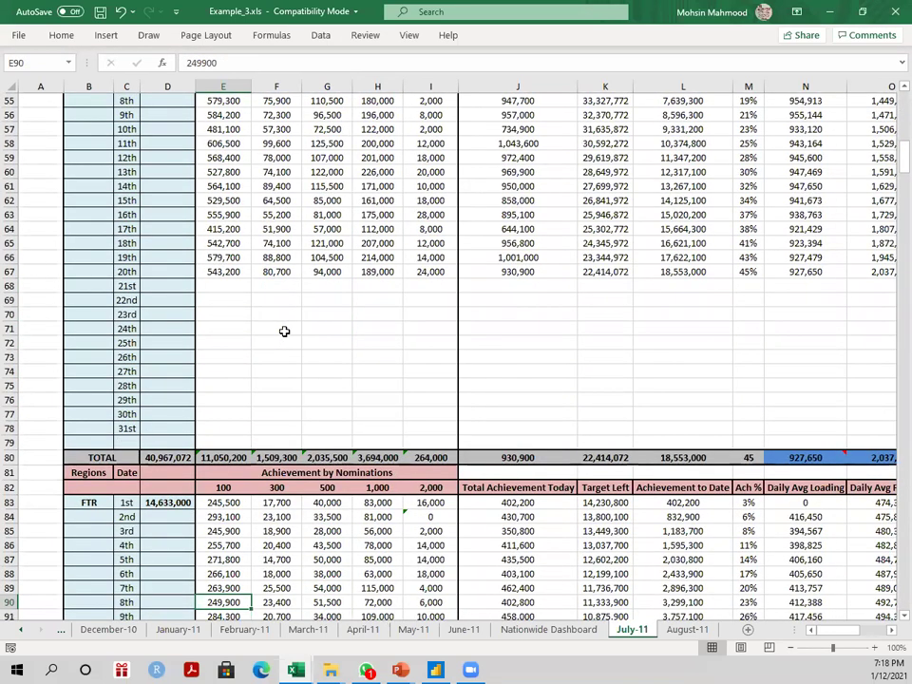
Step: Examine the FTR region's remaining daily achievements, highlighting the 100-nomination values for the 18th to 20th
{"action": "key", "text": "Down"}
{"action": "key", "text": "Down"}
{"action": "key", "text": "Down"}
{"action": "key", "text": "Down"}
{"action": "key", "text": "Down"}
{"action": "key", "text": "Down"}
{"action": "key", "text": "Down"}
{"action": "key", "text": "Down"}
{"action": "key", "text": "Down"}
{"action": "key", "text": "Down"}
{"action": "key", "text": "Down"}
{"action": "key", "text": "Down"}
{"action": "key", "text": "Down"}
{"action": "key", "text": "Up"}
{"action": "key", "text": "Up"}
{"action": "key", "text": "shift+Up"}
{"action": "key", "text": "shift+Up"}
{"action": "key", "text": "shift+Up"}
{"action": "key", "text": "shift+Up"}
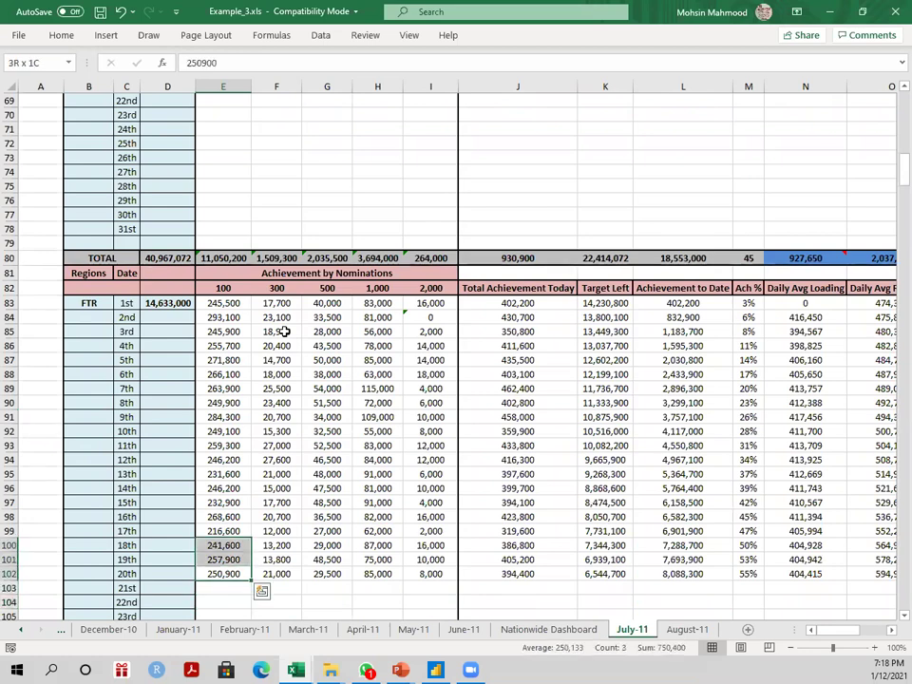
{"action": "key", "text": "Down"}
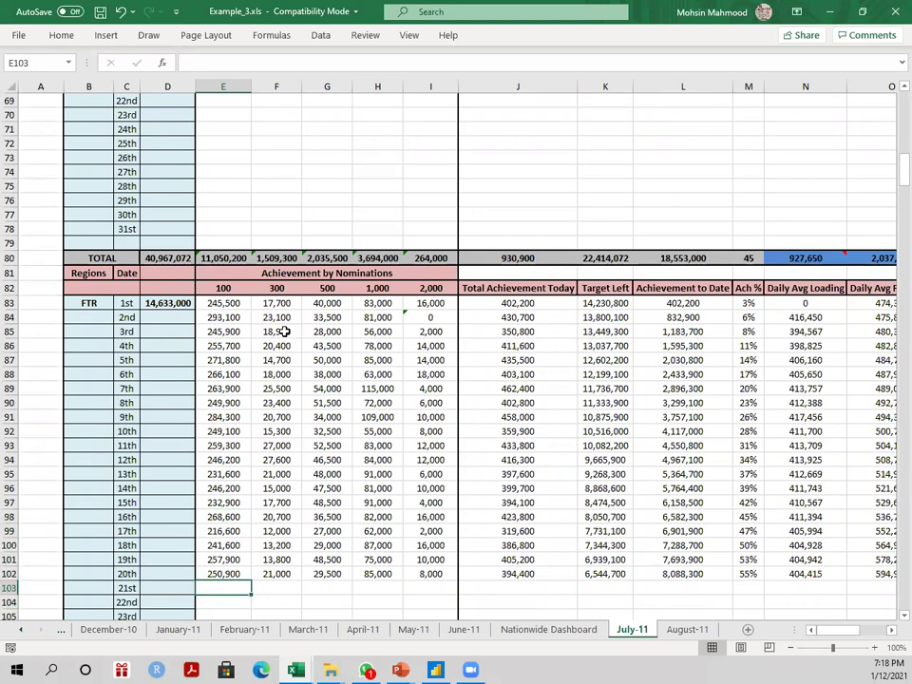
Step: Examine the FTR region's row for the 20th across nominations, total achievement, target left, achievement percentage and daily averages
{"action": "key", "text": "Up"}
{"action": "key", "text": "Right"}
{"action": "key", "text": "Right"}
{"action": "key", "text": "Right"}
{"action": "key", "text": "Right"}
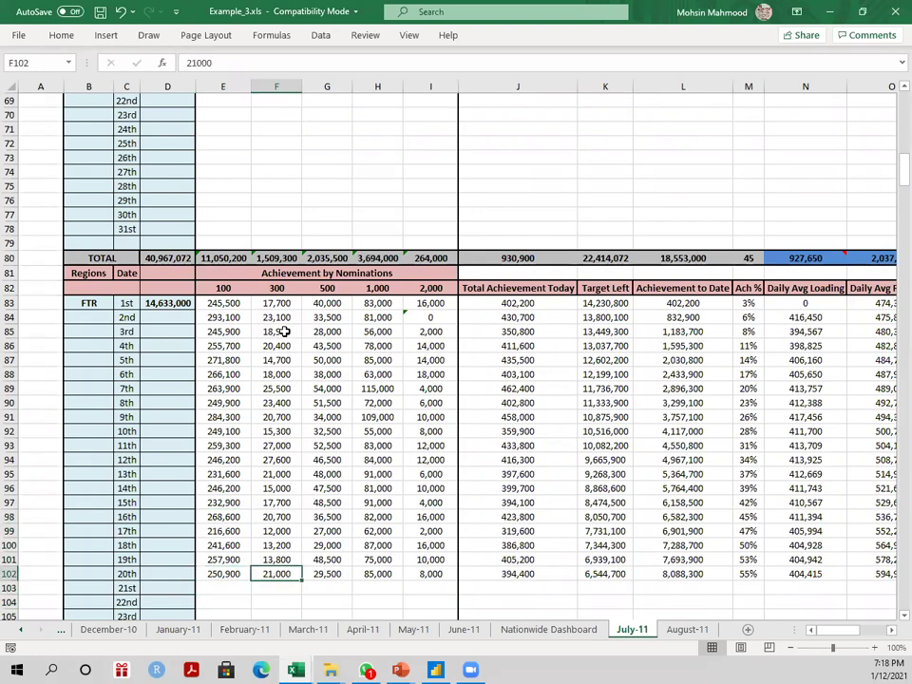
{"action": "key", "text": "Right"}
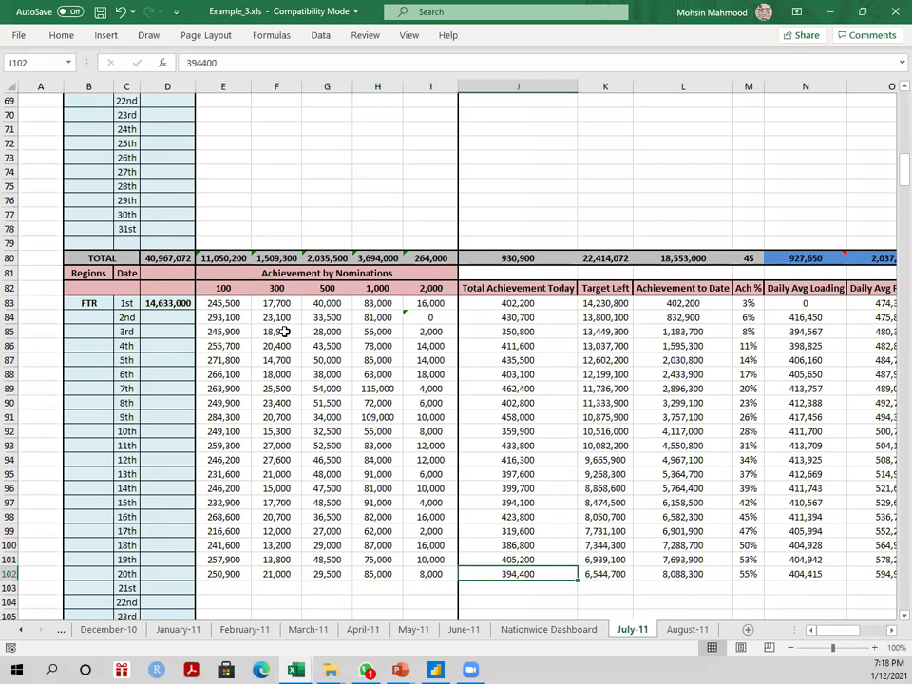
{"action": "key", "text": "Right"}
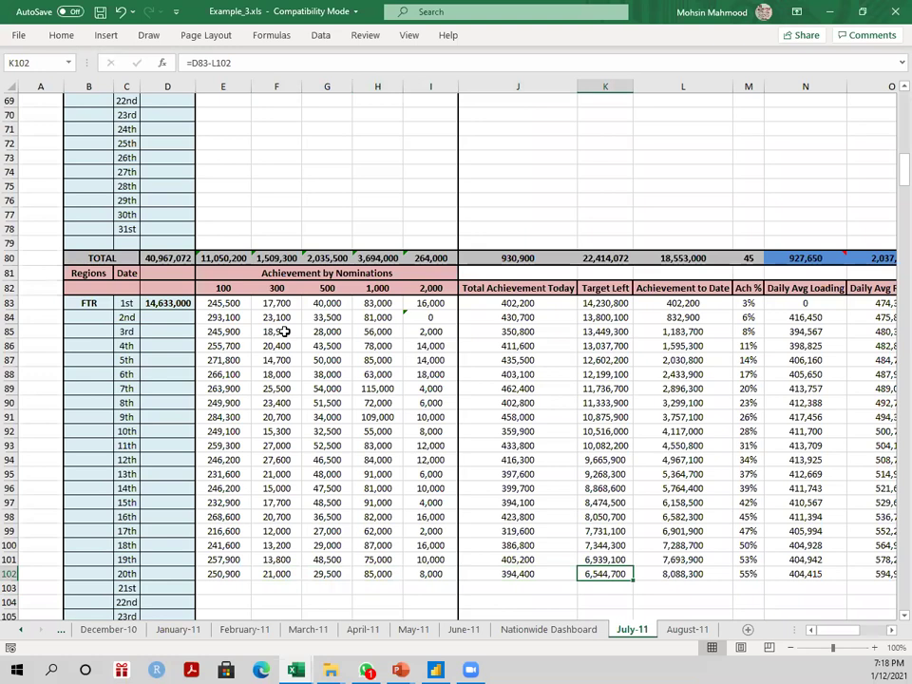
{"action": "key", "text": "Right"}
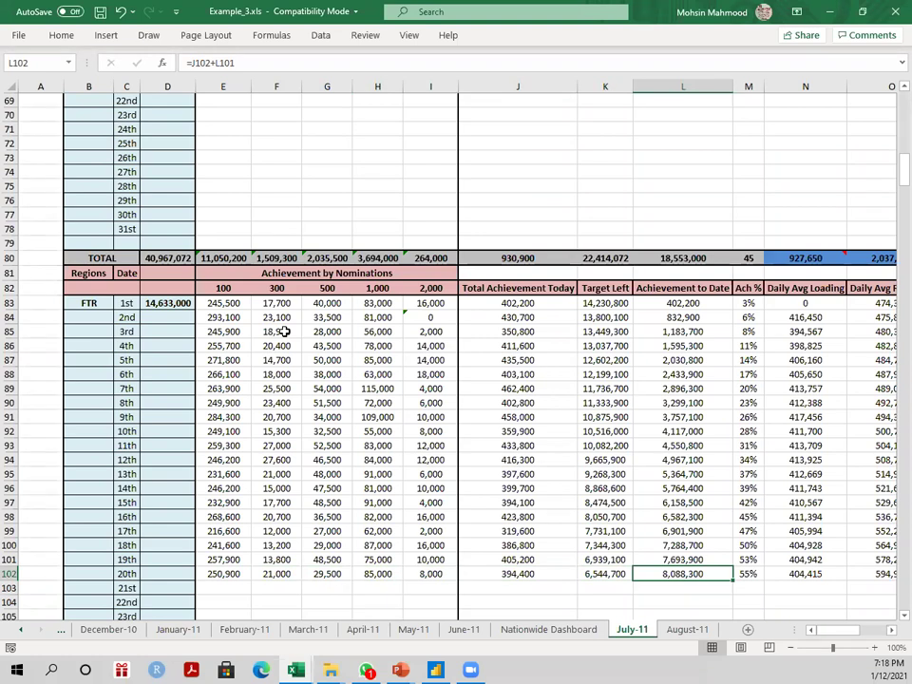
{"action": "key", "text": "Right"}
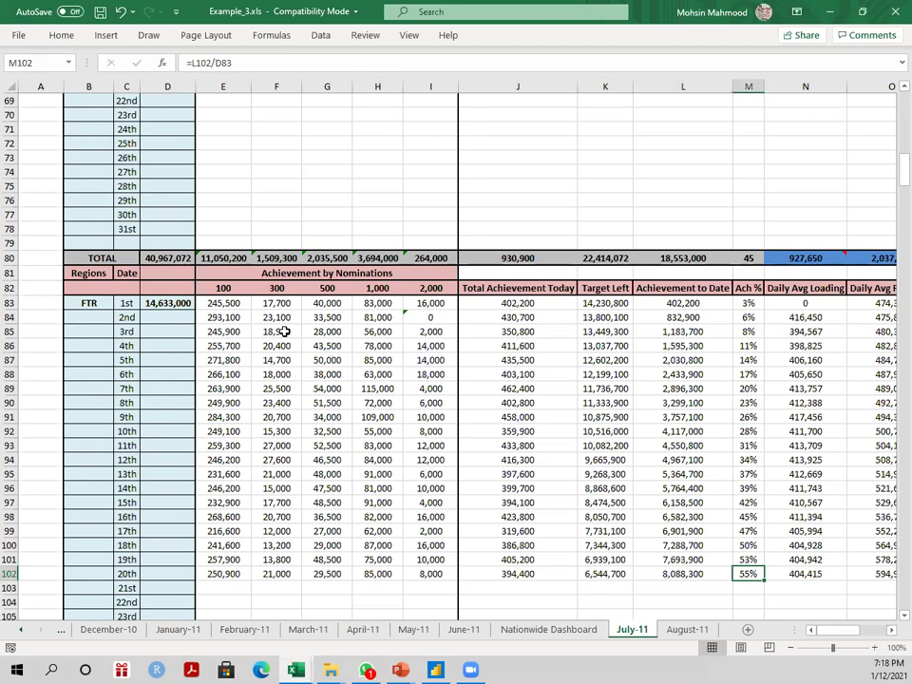
{"action": "key", "text": "Right"}
{"action": "key", "text": "Right"}
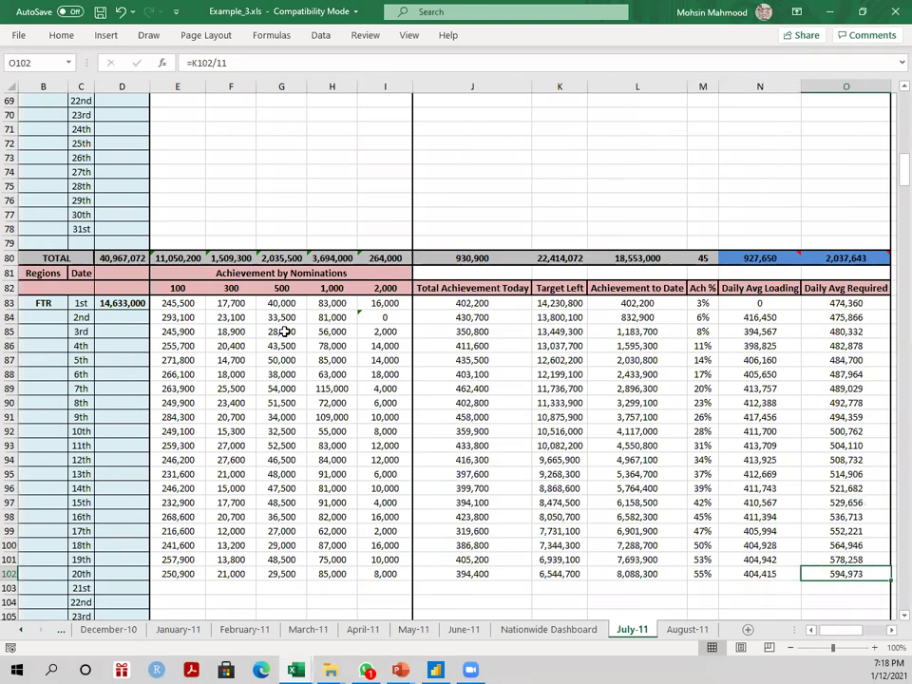
{"action": "key", "text": "Left"}
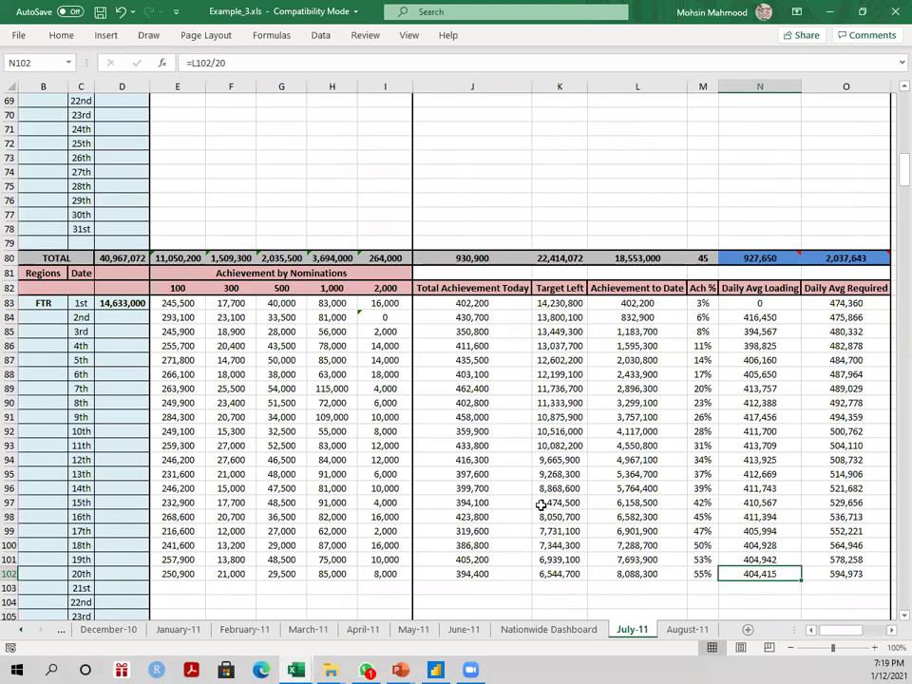
Step: Review the Nationwide Dashboard sheet's daily achievement table and the Daily Average Loading Vs Daily Average Loading Required chart
{"action": "left_click", "coordinate": [529, 632]}
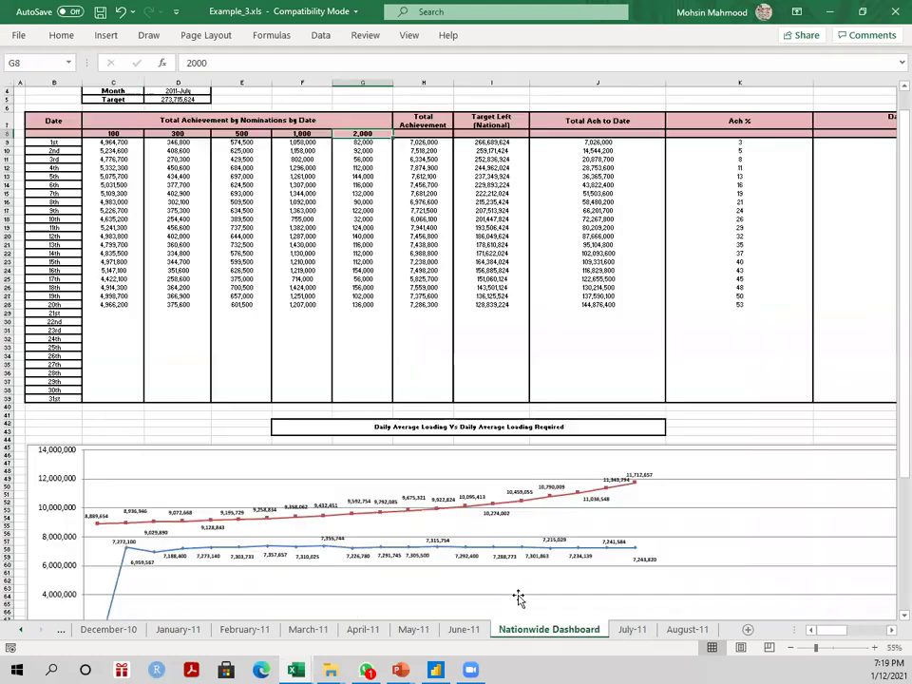
{"action": "scroll", "coordinate": [382, 473], "scroll_direction": "up", "scroll_amount": 1}
{"action": "scroll", "coordinate": [382, 475], "scroll_direction": "down", "scroll_amount": 3}
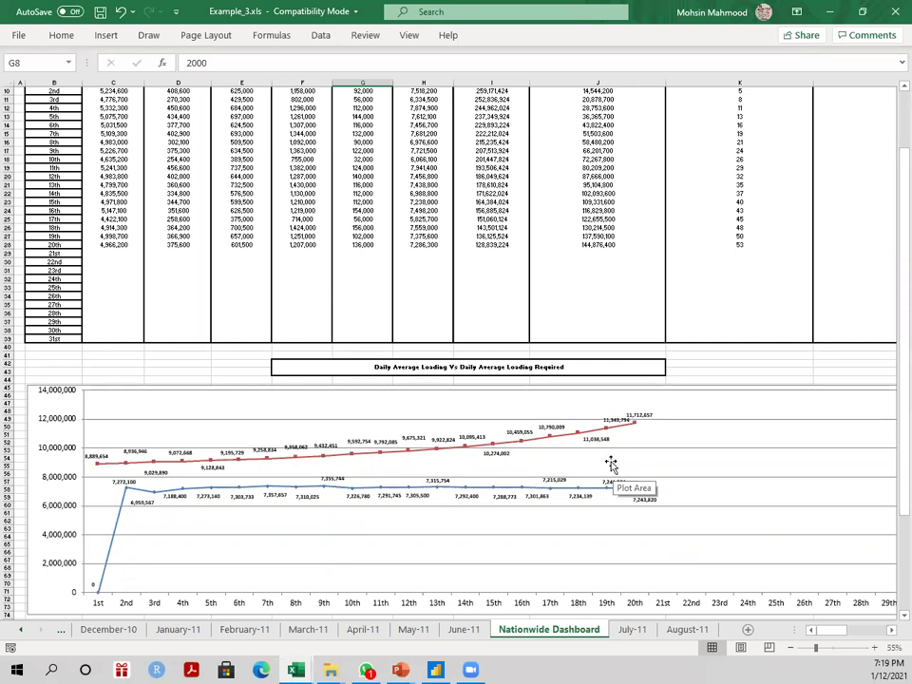
{"action": "scroll", "coordinate": [613, 466], "scroll_direction": "down", "scroll_amount": 7}
{"action": "scroll", "coordinate": [613, 454], "scroll_direction": "up", "scroll_amount": 5}
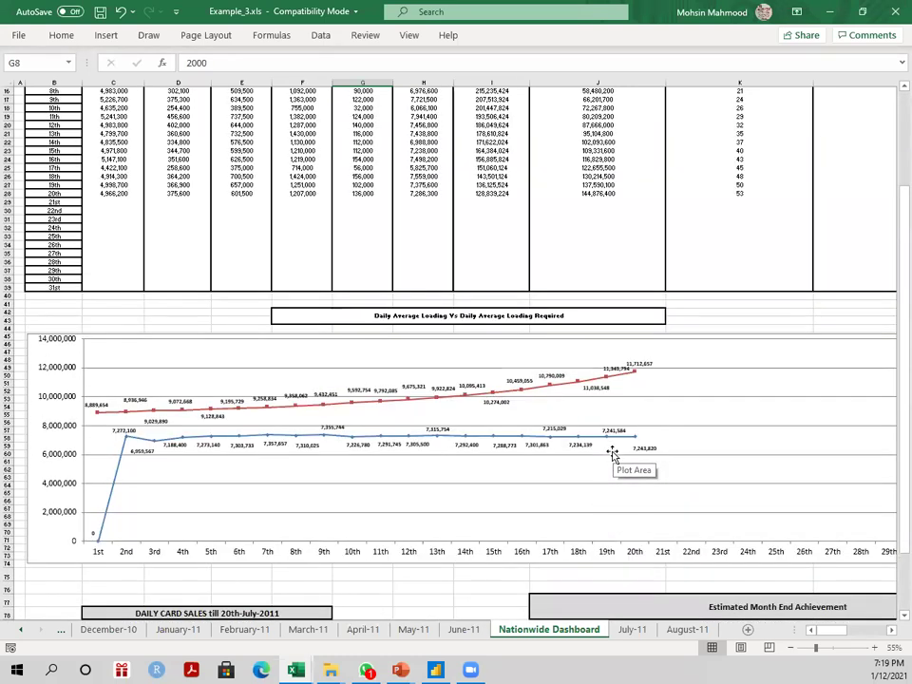
{"action": "scroll", "coordinate": [652, 299], "scroll_direction": "up", "scroll_amount": 3}
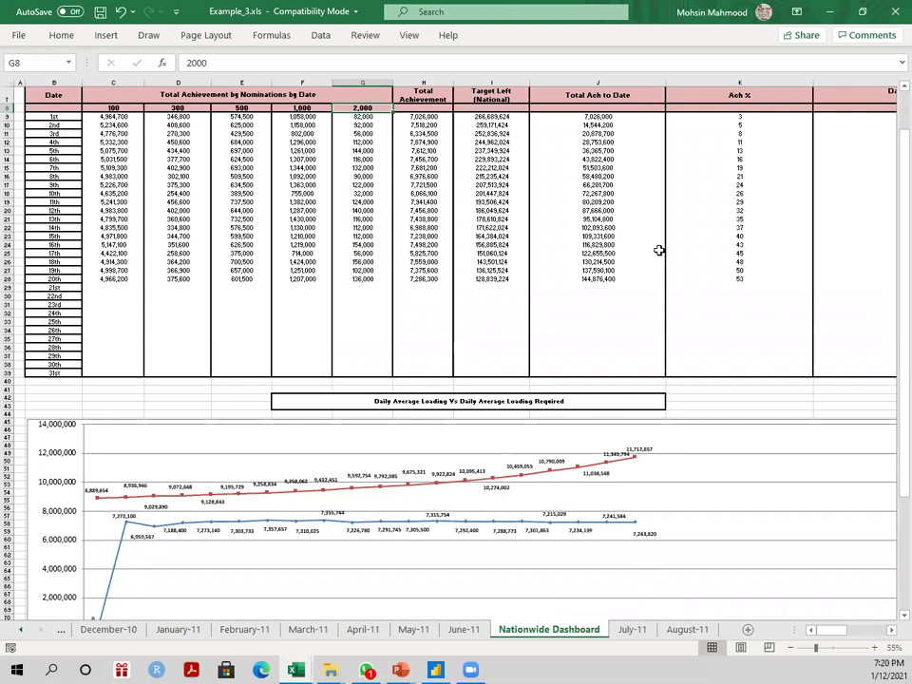
{"action": "scroll", "coordinate": [655, 256], "scroll_direction": "up", "scroll_amount": 2}
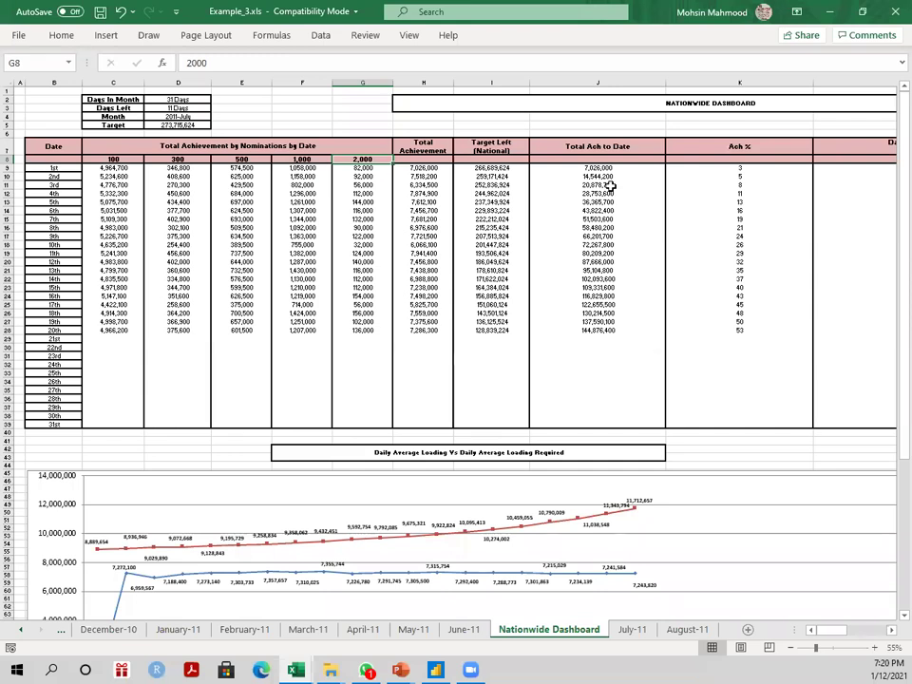
Step: Close Example_3.xls, switch to the PowerPoint use-cases slide, and open the Example 4 regression workbook, dismissing the reactivation notice
{"action": "left_click", "coordinate": [895, 12]}
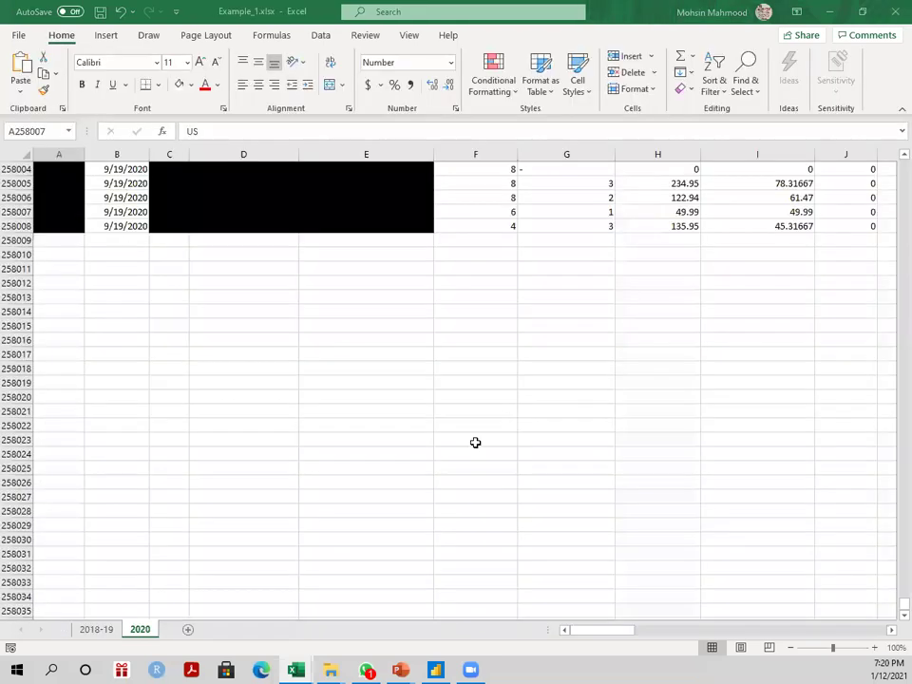
{"action": "mouse_move", "coordinate": [406, 669]}
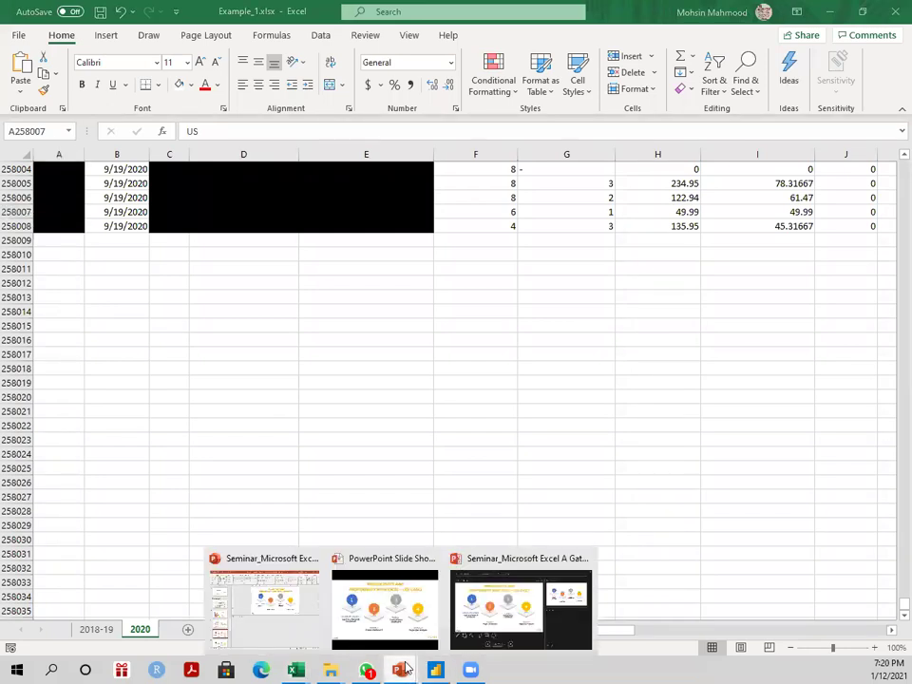
{"action": "left_click", "coordinate": [469, 565]}
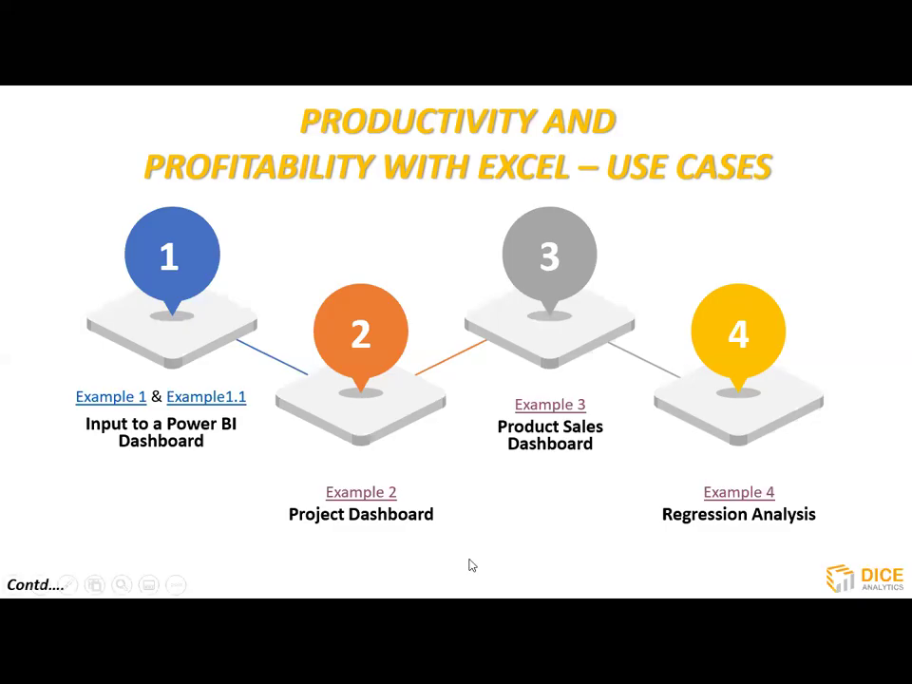
{"action": "left_click", "coordinate": [722, 493]}
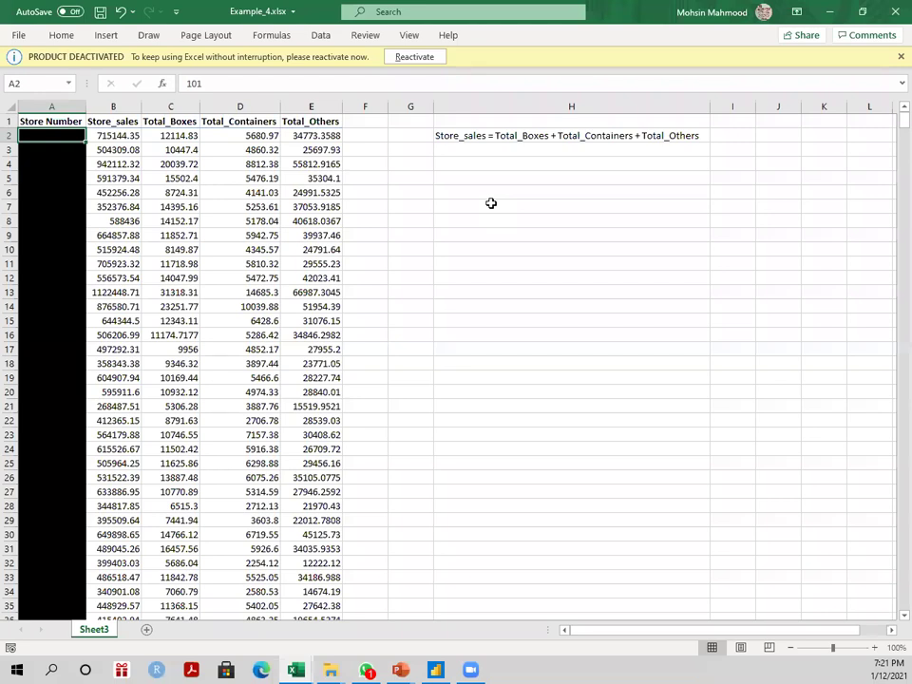
{"action": "left_click", "coordinate": [897, 58]}
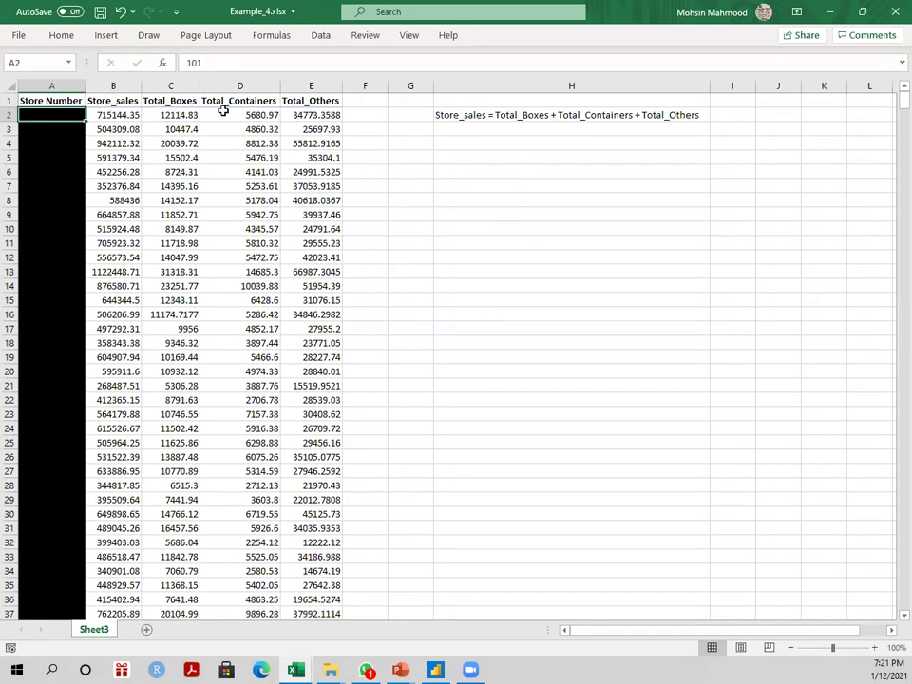
Step: Review the Store_sales equation beside the table and select the Store_sales to Total_Others data with headers down to row 1060
{"action": "left_click", "coordinate": [453, 120]}
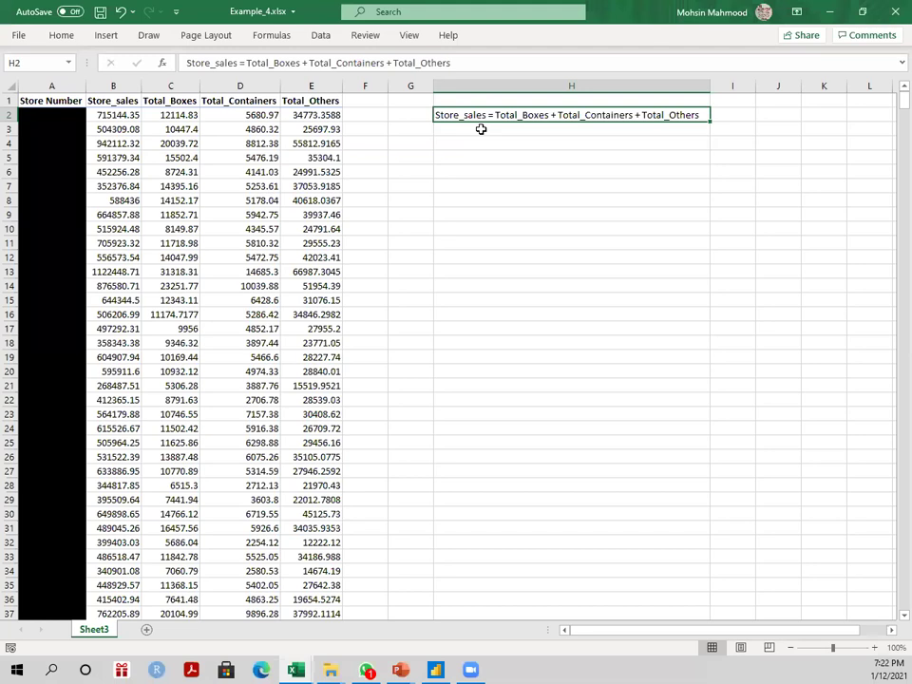
{"action": "left_click", "coordinate": [119, 100]}
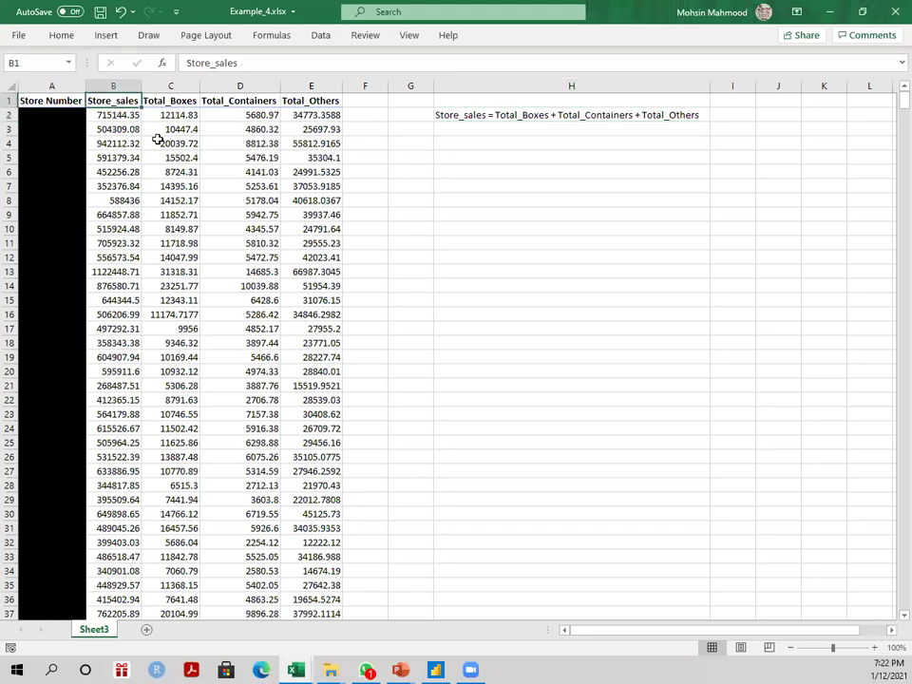
{"action": "key", "text": "ctrl+shift+Right"}
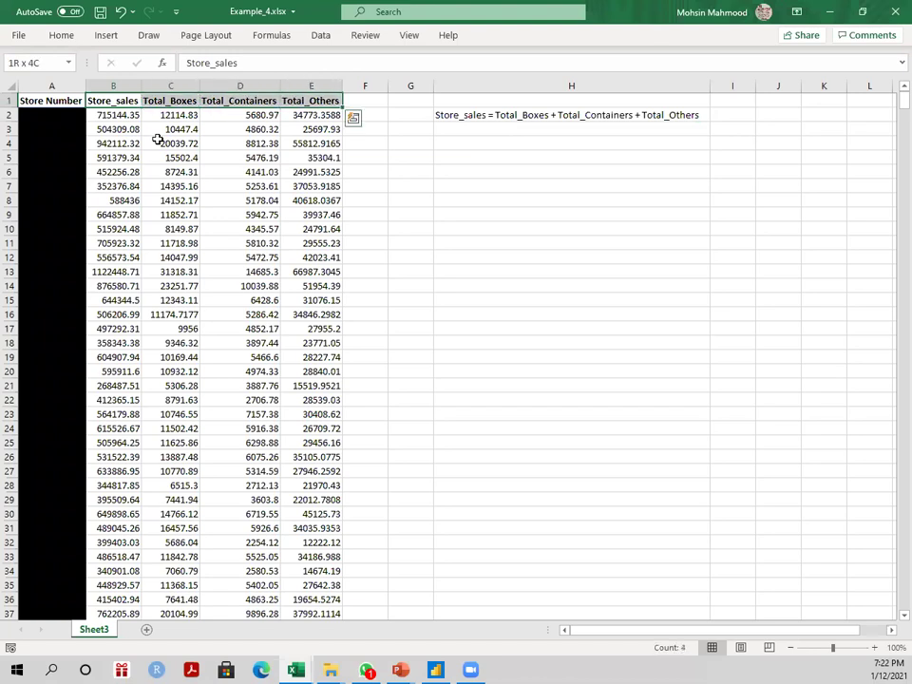
{"action": "key", "text": "ctrl+shift+Down"}
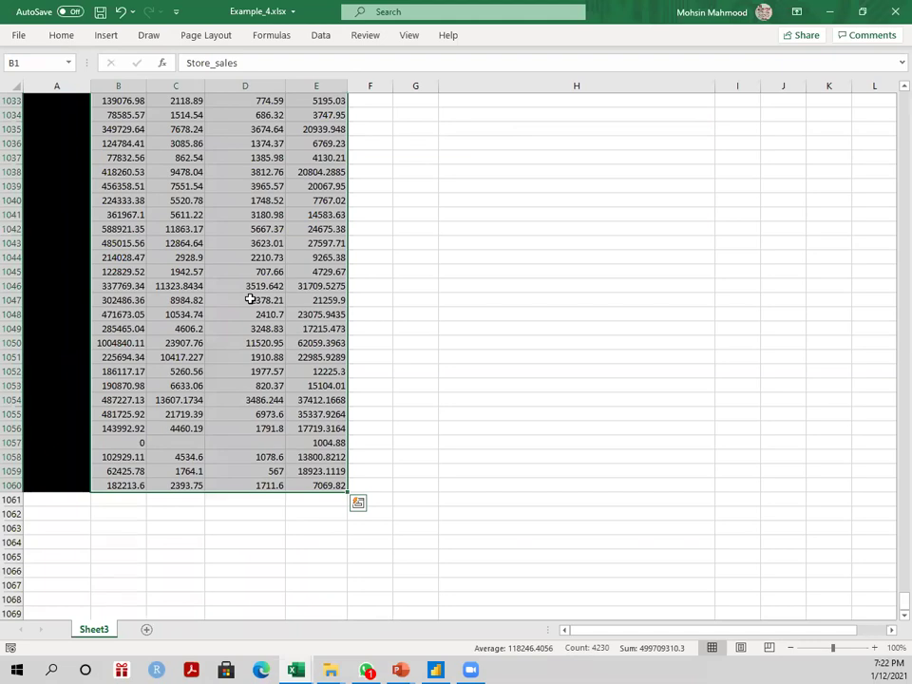
{"action": "scroll", "coordinate": [250, 300], "scroll_direction": "up", "scroll_amount": 8}
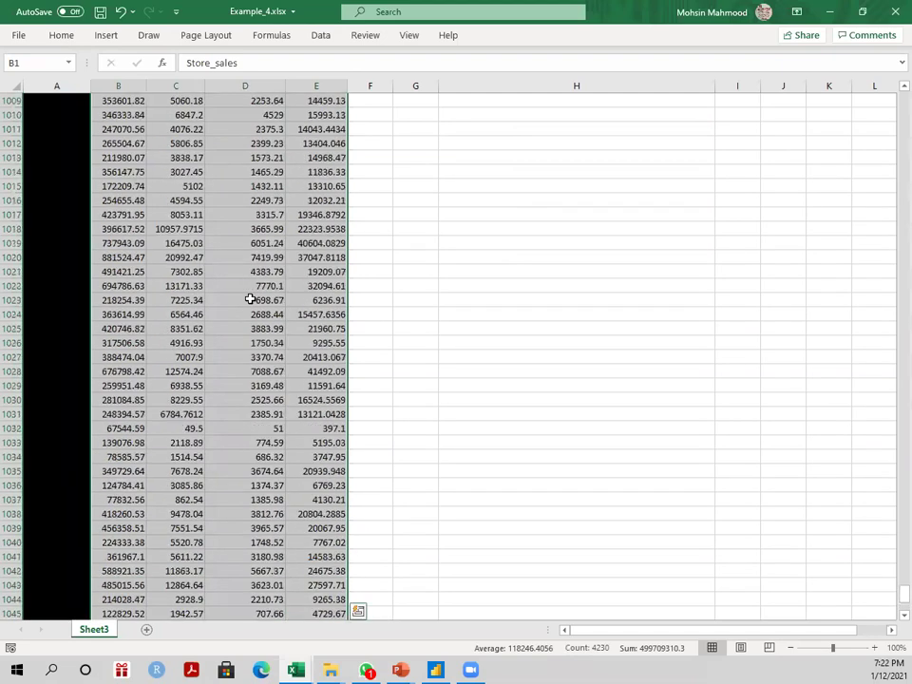
{"action": "scroll", "coordinate": [249, 300], "scroll_direction": "up", "scroll_amount": 9}
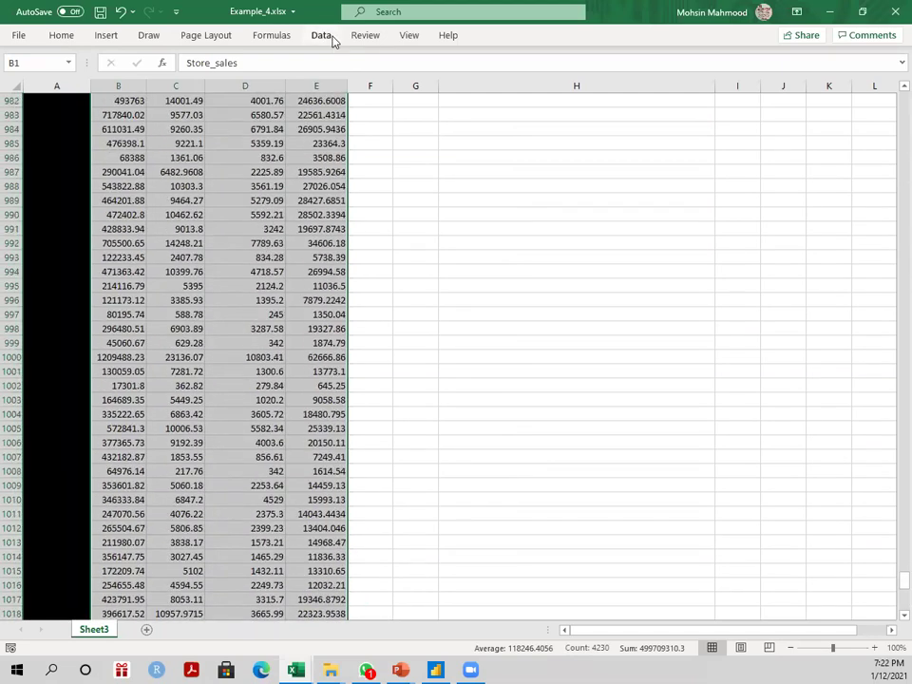
Step: Start the Regression tool from the Data Analysis tools
{"action": "left_click", "coordinate": [322, 36]}
{"action": "left_click", "coordinate": [789, 56]}
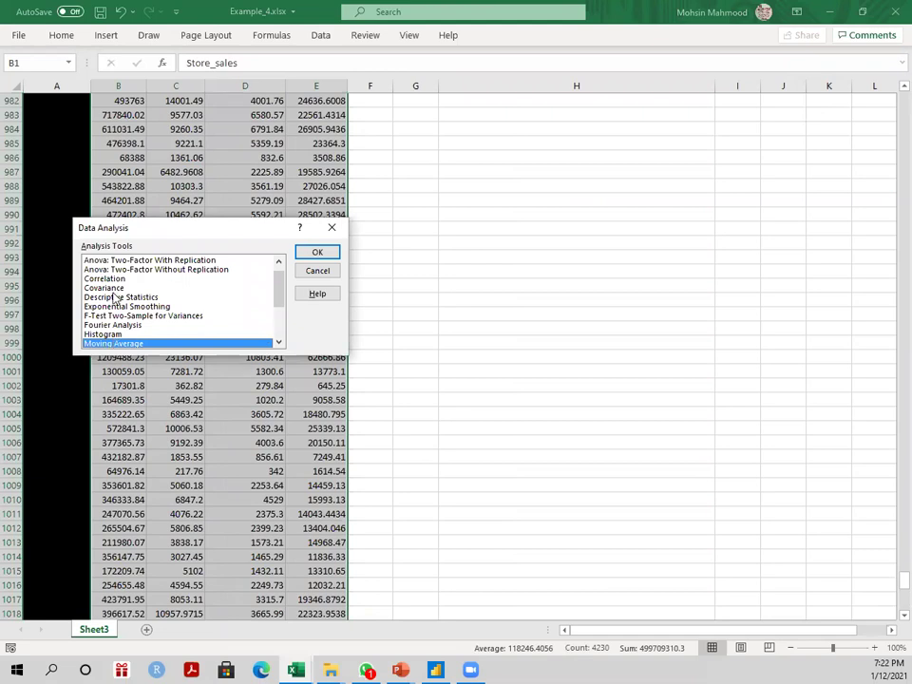
{"action": "left_click", "coordinate": [115, 297]}
{"action": "scroll", "coordinate": [115, 297], "scroll_direction": "down", "scroll_amount": 1}
{"action": "left_click", "coordinate": [121, 342]}
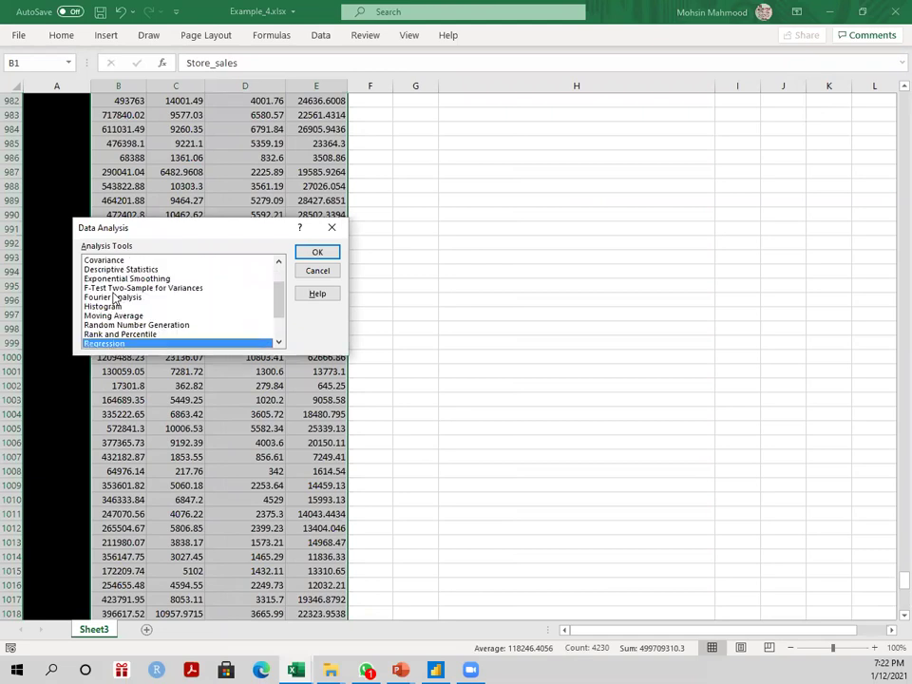
{"action": "double_click", "coordinate": [117, 344]}
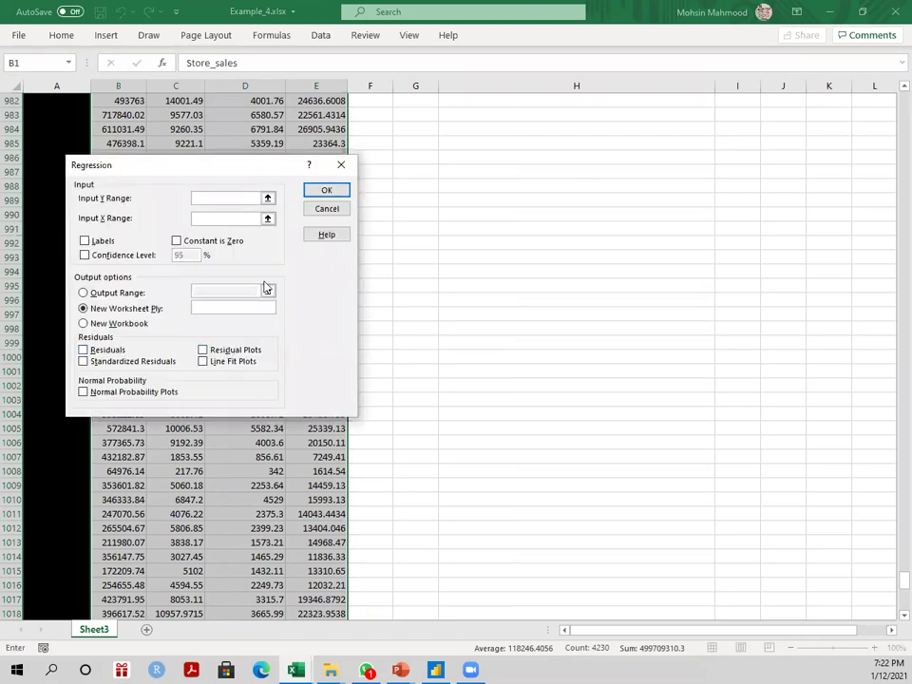
Step: Set the regression's Input Y Range to the Store_sales column, $B$1:$B$1060, and enable Labels
{"action": "left_click", "coordinate": [268, 199]}
{"action": "left_click", "coordinate": [111, 232]}
{"action": "key", "text": "BackSpace"}
{"action": "key", "text": "BackSpace"}
{"action": "key", "text": "BackSpace"}
{"action": "type", "text": "1"}
{"action": "key", "text": "BackSpace"}
{"action": "type", "text": "2"}
{"action": "key", "text": "BackSpace"}
{"action": "type", "text": "1"}
{"action": "key", "text": "ctrl+shift+Down"}
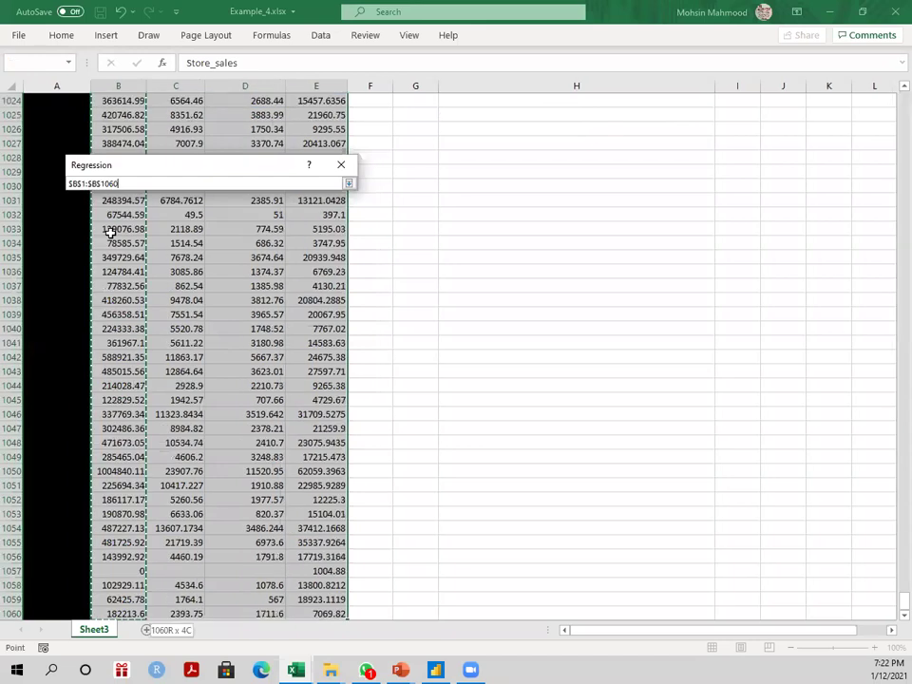
{"action": "key", "text": "Return"}
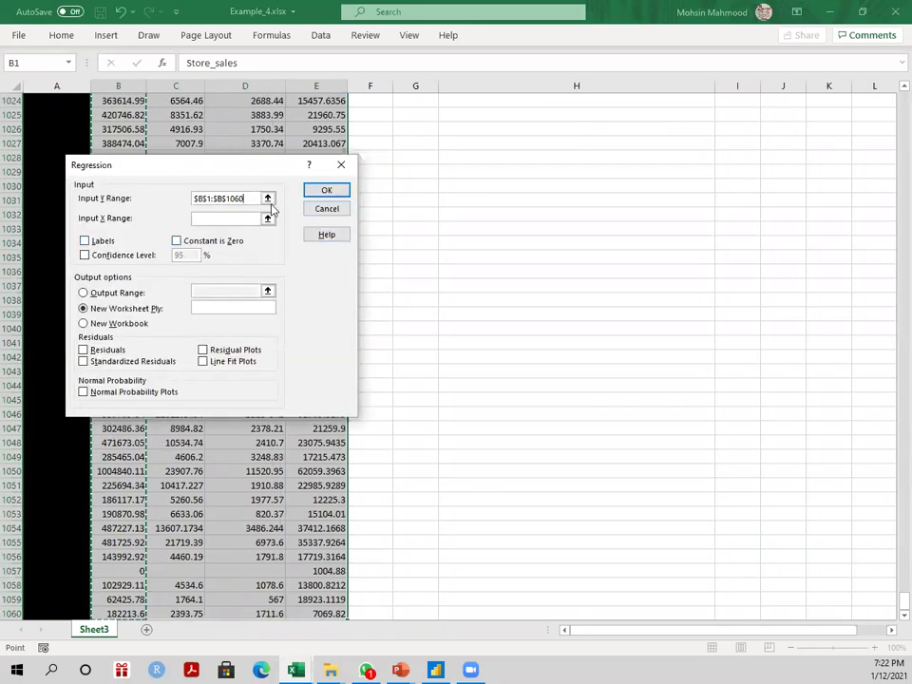
{"action": "left_click", "coordinate": [98, 241]}
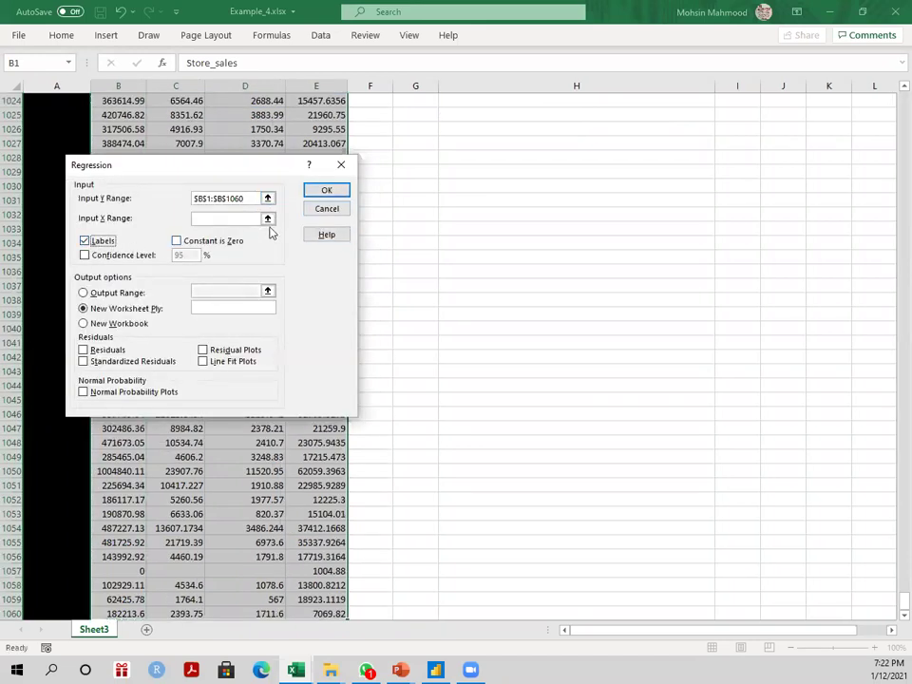
Step: Set the Input X Range to $C$1:$E$160, covering Total_Boxes to Total_Others, and try to run the regression
{"action": "left_click", "coordinate": [166, 113]}
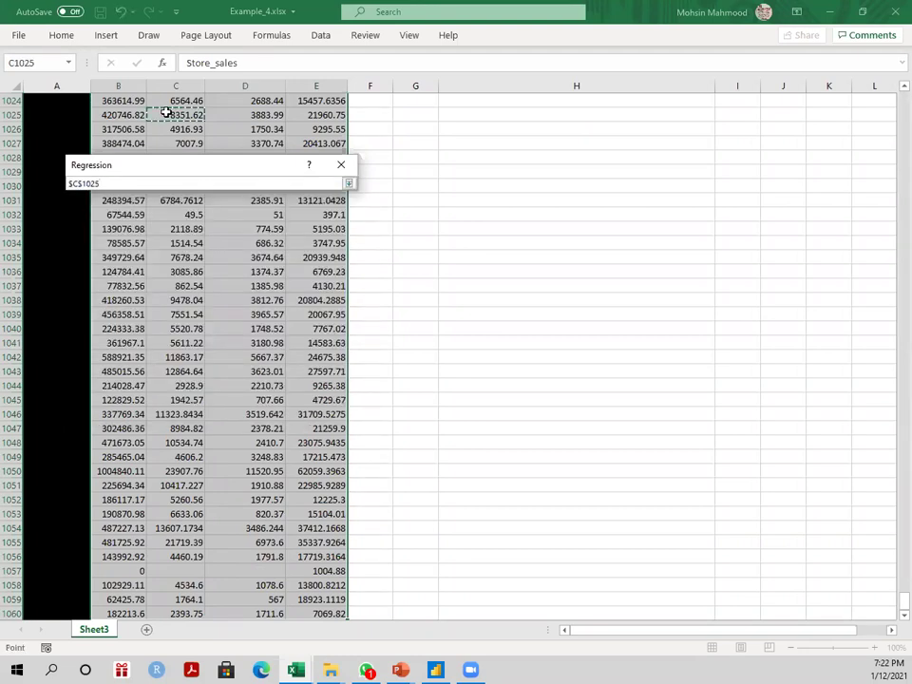
{"action": "key", "text": "Up"}
{"action": "key", "text": "Up"}
{"action": "key", "text": "Up"}
{"action": "key", "text": "Up"}
{"action": "key", "text": "Up"}
{"action": "key", "text": "Up"}
{"action": "key", "text": "Up"}
{"action": "key", "text": "Up"}
{"action": "key", "text": "Up"}
{"action": "key", "text": "Up"}
{"action": "key", "text": "Up"}
{"action": "key", "text": "Up"}
{"action": "key", "text": "Up"}
{"action": "key", "text": "Up"}
{"action": "key", "text": "Up"}
{"action": "key", "text": "Up"}
{"action": "key", "text": "Up"}
{"action": "key", "text": "Up"}
{"action": "key", "text": "Up"}
{"action": "key", "text": "Up"}
{"action": "key", "text": "Up"}
{"action": "key", "text": "Up"}
{"action": "key", "text": "Up"}
{"action": "key", "text": "Up"}
{"action": "key", "text": "Up"}
{"action": "key", "text": "Up"}
{"action": "key", "text": "Up"}
{"action": "key", "text": "Up"}
{"action": "key", "text": "Up"}
{"action": "key", "text": "Up"}
{"action": "key", "text": "Up"}
{"action": "key", "text": "Up"}
{"action": "key", "text": "Up"}
{"action": "key", "text": "Up"}
{"action": "key", "text": "Up"}
{"action": "key", "text": "Up"}
{"action": "key", "text": "Up"}
{"action": "key", "text": "Up"}
{"action": "key", "text": "Up"}
{"action": "key", "text": "Up"}
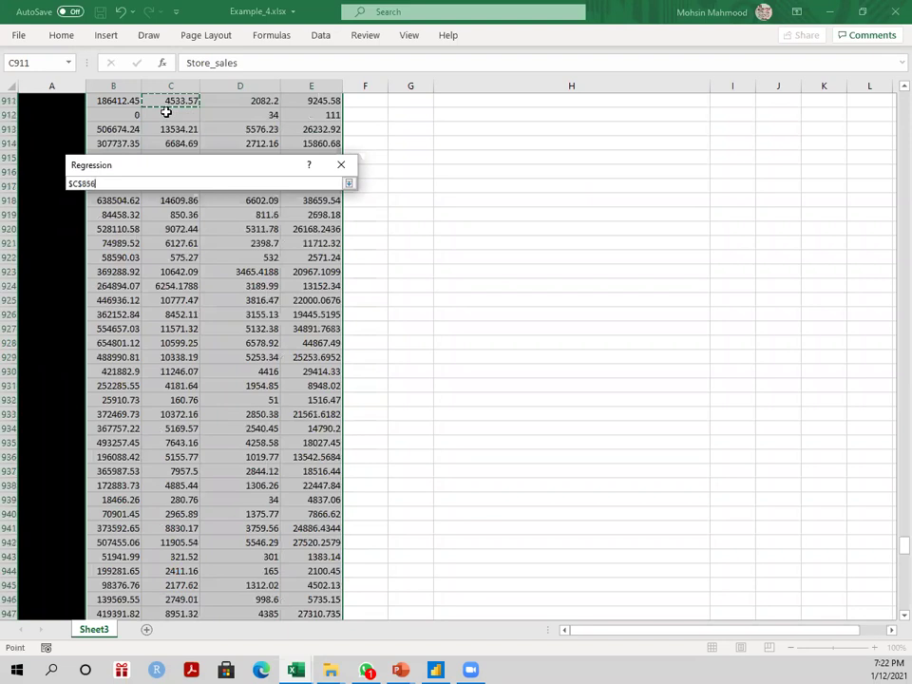
{"action": "key", "text": "Up"}
{"action": "key", "text": "Up"}
{"action": "key", "text": "Up"}
{"action": "key", "text": "Up"}
{"action": "key", "text": "Up"}
{"action": "key", "text": "Up"}
{"action": "key", "text": "Up"}
{"action": "key", "text": "Up"}
{"action": "key", "text": "Up"}
{"action": "key", "text": "Up"}
{"action": "key", "text": "Up"}
{"action": "key", "text": "Up"}
{"action": "key", "text": "Up"}
{"action": "key", "text": "Up"}
{"action": "key", "text": "Up"}
{"action": "key", "text": "Up"}
{"action": "key", "text": "Up"}
{"action": "key", "text": "Up"}
{"action": "key", "text": "Up"}
{"action": "key", "text": "Up"}
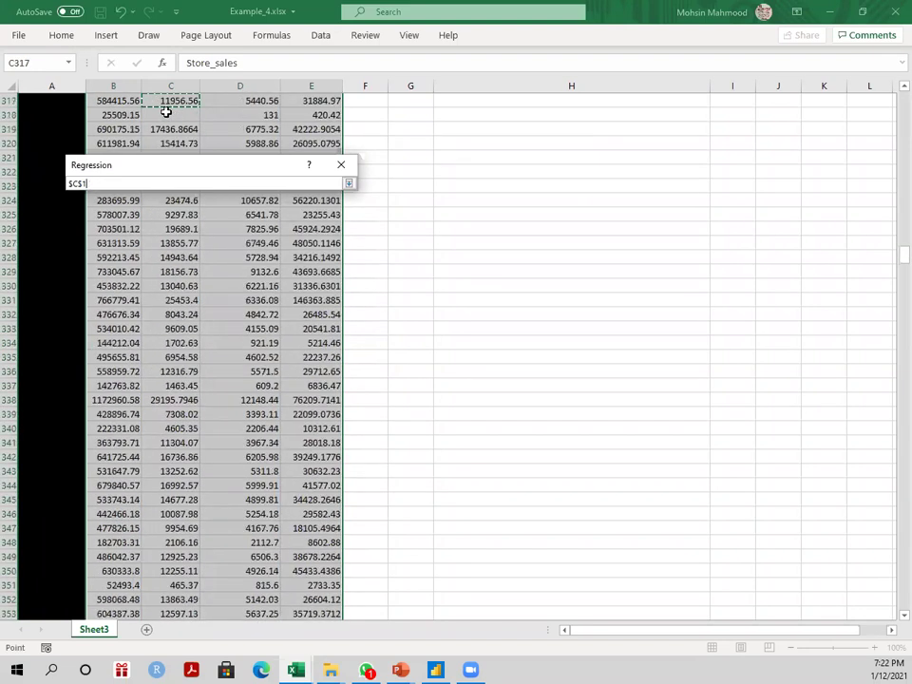
{"action": "key", "text": "shift+Right"}
{"action": "key", "text": "shift+Right"}
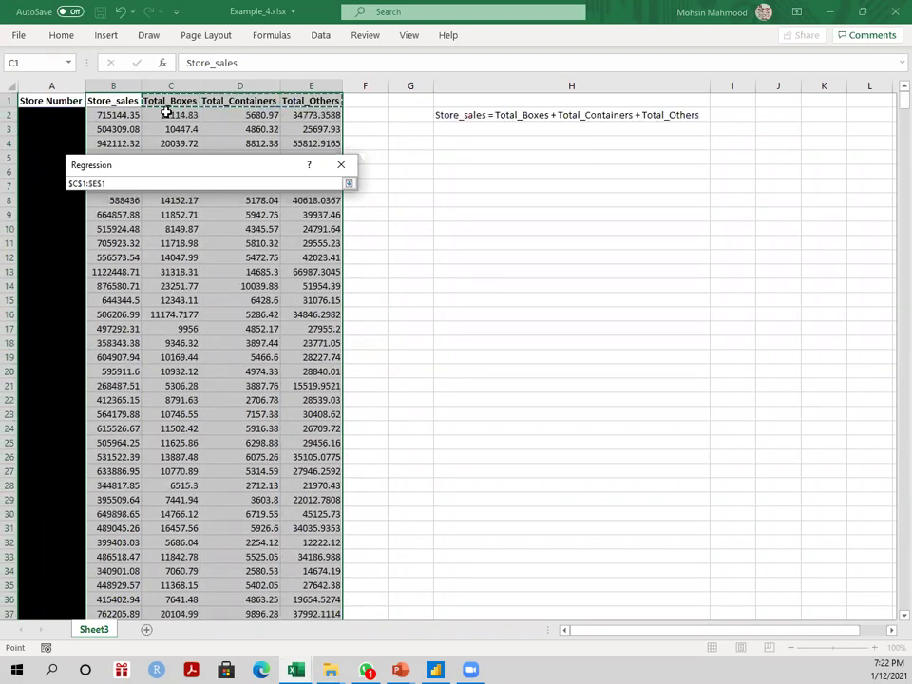
{"action": "key", "text": "shift+Down"}
{"action": "key", "text": "shift+Down"}
{"action": "key", "text": "shift+Down"}
{"action": "key", "text": "shift+Down"}
{"action": "key", "text": "shift+Down"}
{"action": "key", "text": "shift+Down"}
{"action": "key", "text": "shift+Down"}
{"action": "key", "text": "shift+Down"}
{"action": "key", "text": "shift+Down"}
{"action": "key", "text": "shift+Down"}
{"action": "key", "text": "shift+Down"}
{"action": "key", "text": "shift+Down"}
{"action": "key", "text": "shift+Down"}
{"action": "key", "text": "shift+Down"}
{"action": "key", "text": "shift+Down"}
{"action": "key", "text": "shift+Down"}
{"action": "key", "text": "shift+Down"}
{"action": "key", "text": "shift+Down"}
{"action": "key", "text": "shift+Down"}
{"action": "key", "text": "shift+Down"}
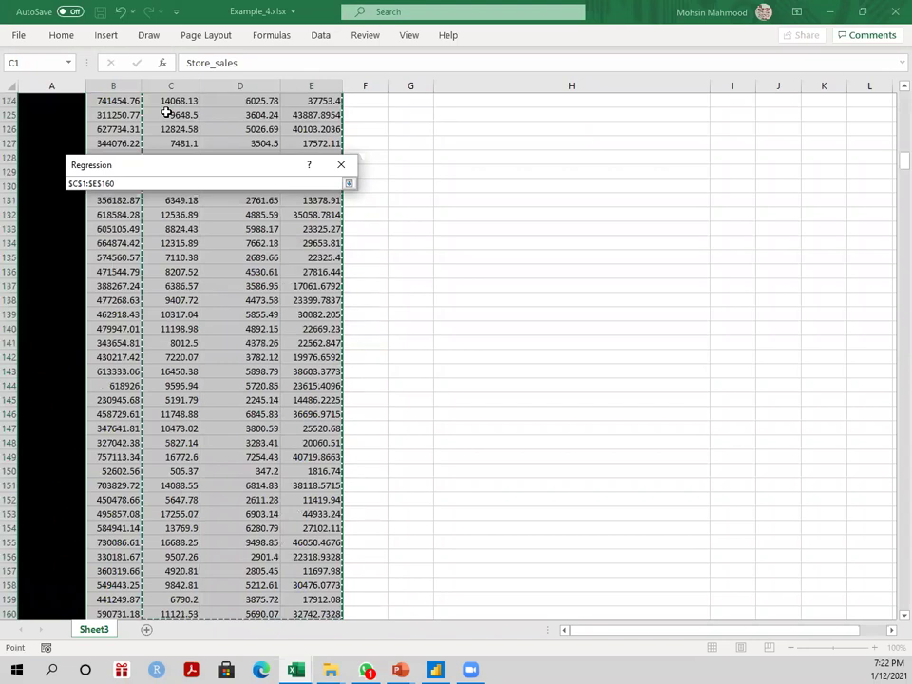
{"action": "key", "text": "Return"}
{"action": "key", "text": "Return"}
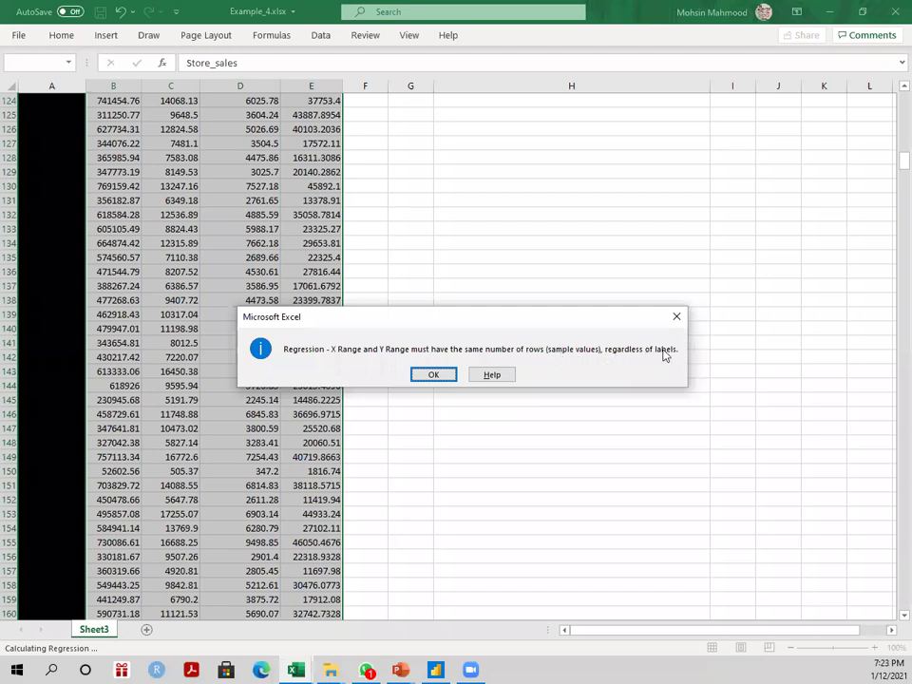
Step: Restart the Regression tool and set its Input Y Range to $B$2:$B$1060, excluding the Store_sales header
{"action": "left_click", "coordinate": [434, 375]}
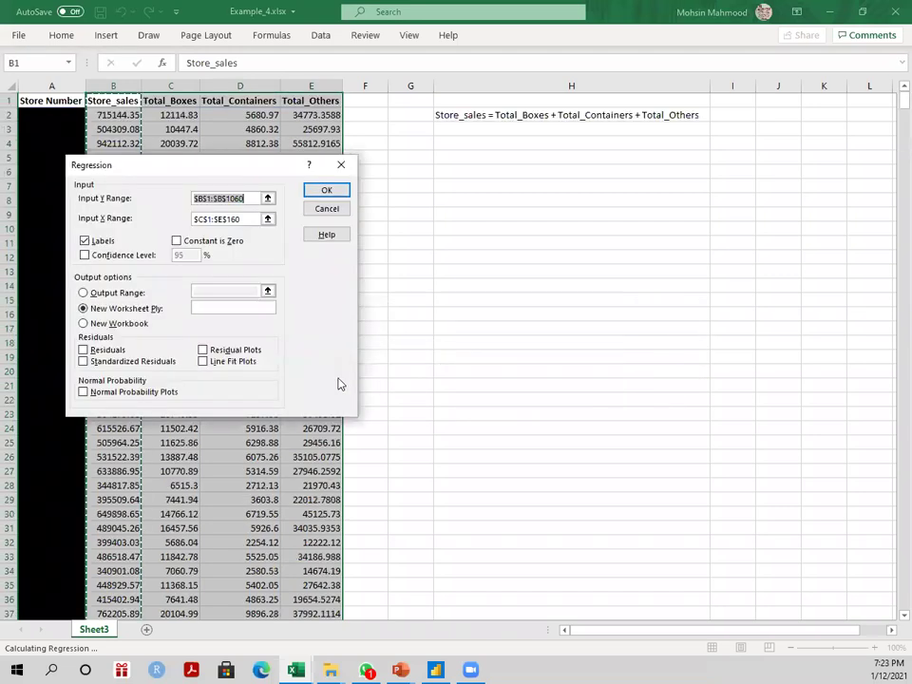
{"action": "left_click", "coordinate": [328, 210]}
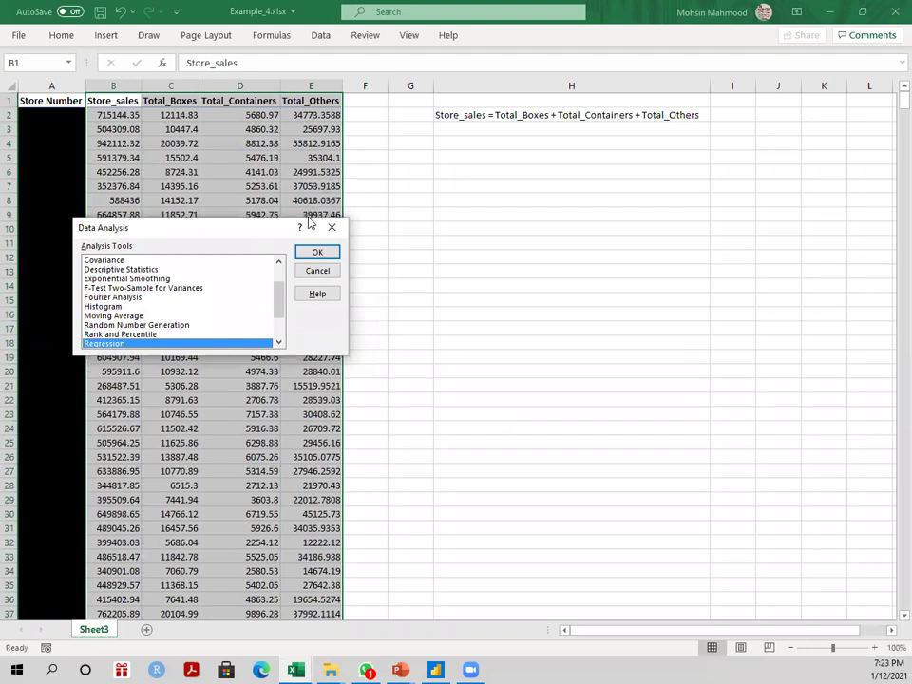
{"action": "double_click", "coordinate": [112, 344]}
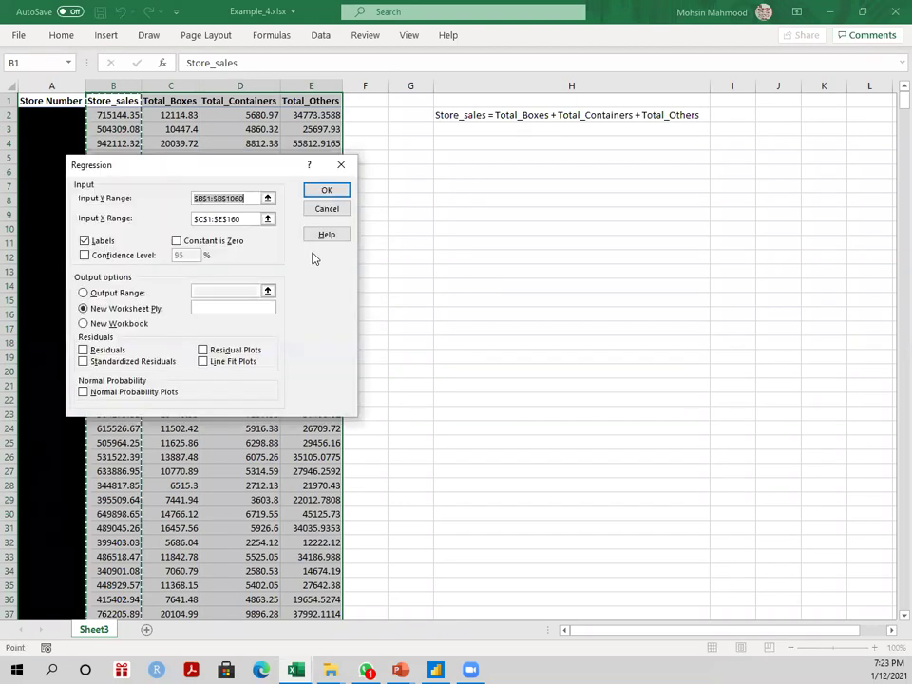
{"action": "left_click", "coordinate": [265, 198]}
{"action": "left_click", "coordinate": [112, 112]}
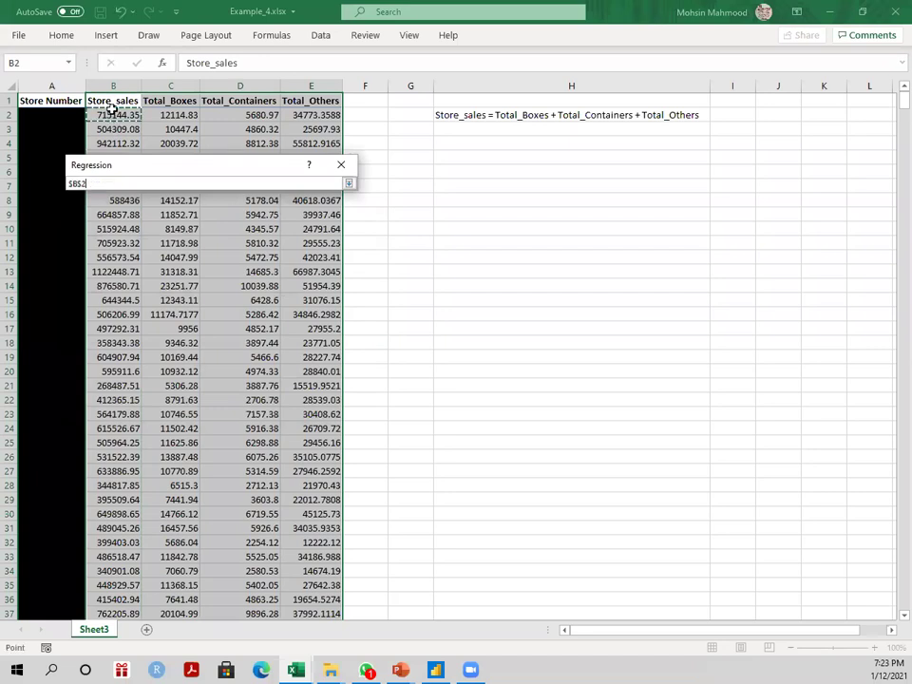
{"action": "key", "text": "ctrl+shift+Down"}
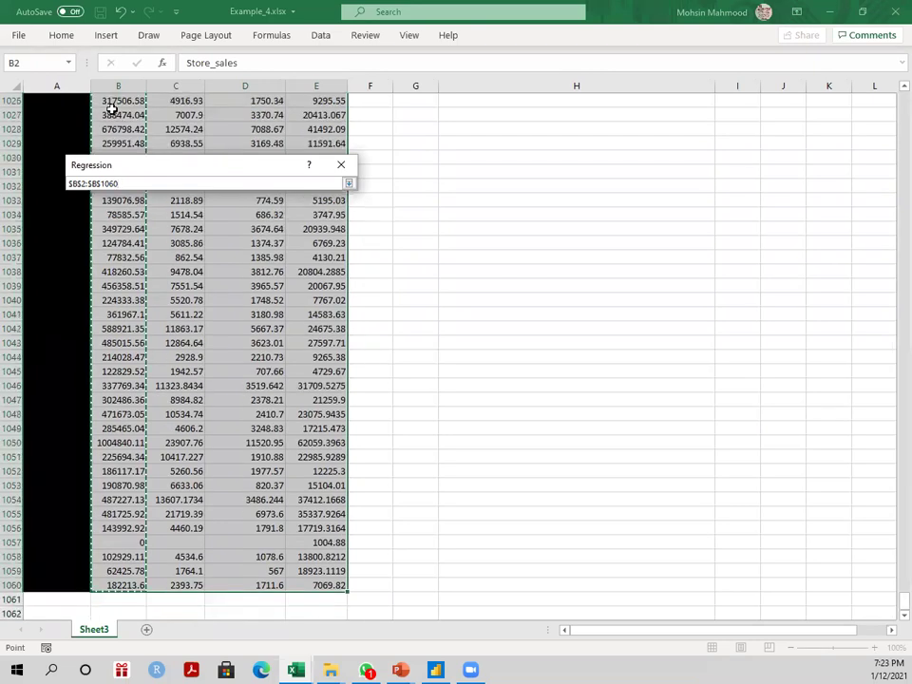
{"action": "key", "text": "Return"}
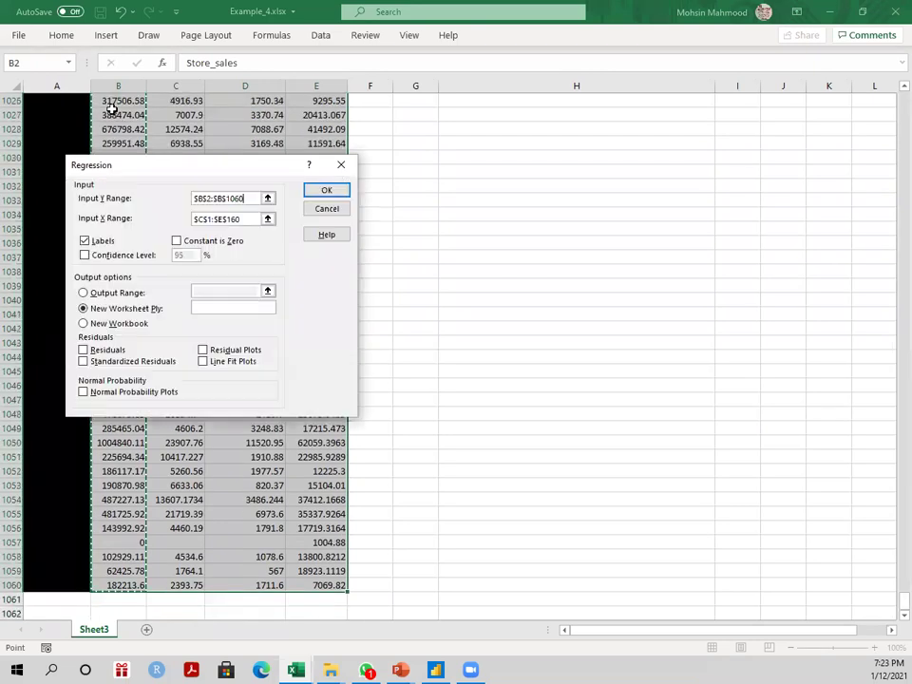
Step: Set the Input X Range to $C$2:$E$1060, covering Total_Boxes to Total_Others without headers, and try to run the regression
{"action": "left_click", "coordinate": [269, 220]}
{"action": "left_click", "coordinate": [163, 114]}
{"action": "key", "text": "ctrl+shift+Right"}
{"action": "key", "text": "ctrl+shift+Down"}
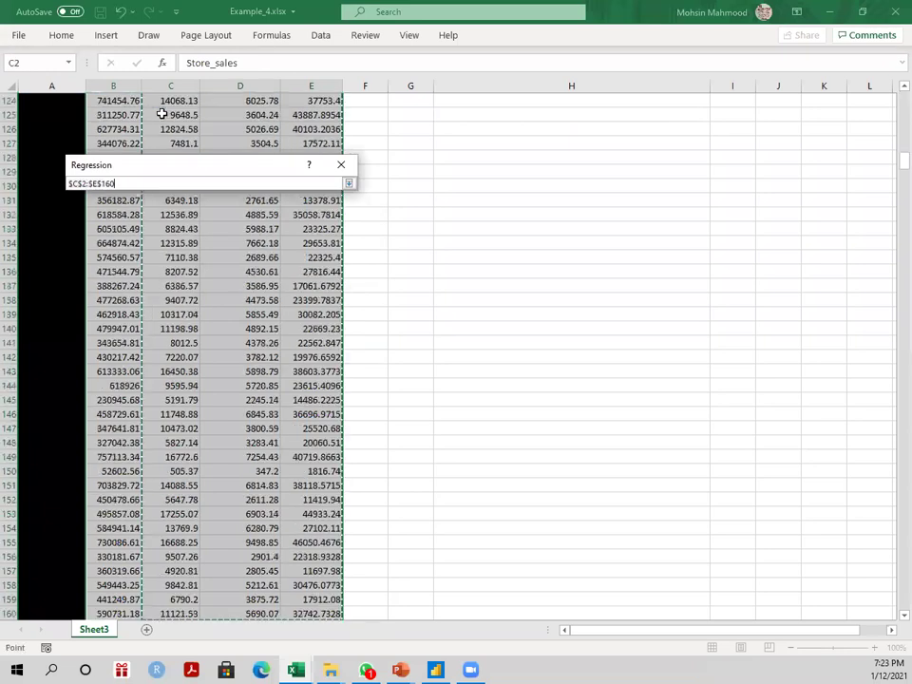
{"action": "key", "text": "shift+Down"}
{"action": "key", "text": "shift+Down"}
{"action": "key", "text": "shift+Down"}
{"action": "key", "text": "shift+Down"}
{"action": "key", "text": "shift+Down"}
{"action": "key", "text": "shift+Down"}
{"action": "key", "text": "shift+Down"}
{"action": "key", "text": "shift+Down"}
{"action": "key", "text": "shift+Down"}
{"action": "key", "text": "shift+Down"}
{"action": "key", "text": "shift+Down"}
{"action": "key", "text": "shift+Down"}
{"action": "key", "text": "shift+Down"}
{"action": "key", "text": "shift+Down"}
{"action": "key", "text": "shift+Down"}
{"action": "key", "text": "shift+Down"}
{"action": "key", "text": "shift+Down"}
{"action": "key", "text": "shift+Down"}
{"action": "key", "text": "shift+Down"}
{"action": "key", "text": "shift+Page_Down"}
{"action": "key", "text": "shift+Page_Down"}
{"action": "key", "text": "shift+Page_Down"}
{"action": "key", "text": "shift+Page_Down"}
{"action": "key", "text": "shift+Page_Down"}
{"action": "key", "text": "shift+Page_Down"}
{"action": "key", "text": "shift+Page_Down"}
{"action": "key", "text": "shift+Page_Down"}
{"action": "key", "text": "shift+Page_Down"}
{"action": "key", "text": "shift+Page_Down"}
{"action": "key", "text": "shift+Page_Down"}
{"action": "key", "text": "shift+Page_Down"}
{"action": "key", "text": "shift+Page_Down"}
{"action": "key", "text": "shift+Page_Down"}
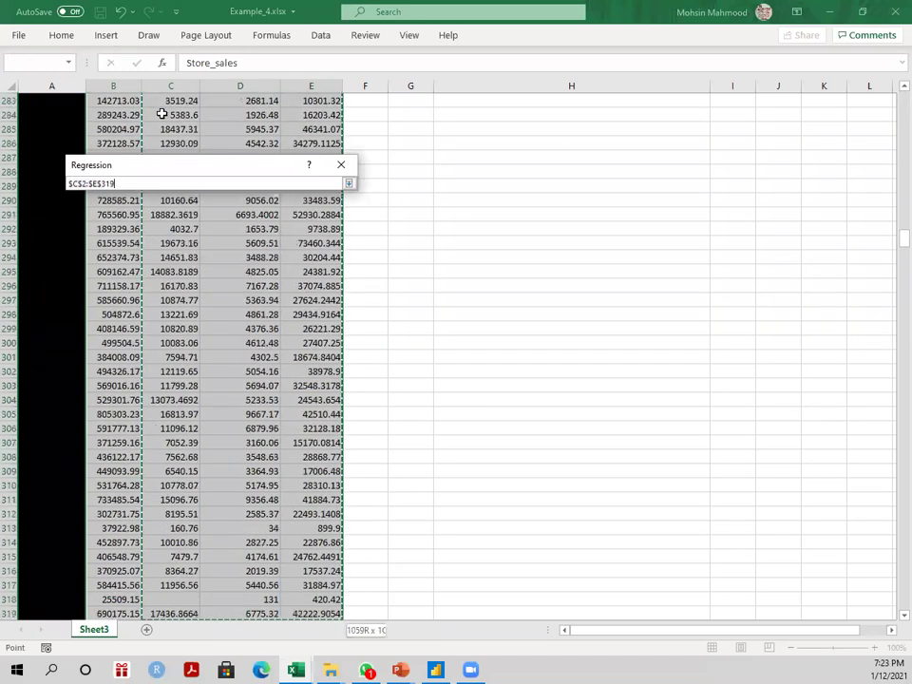
{"action": "key", "text": "shift+Page_Down"}
{"action": "key", "text": "shift+Page_Down"}
{"action": "key", "text": "shift+Page_Down"}
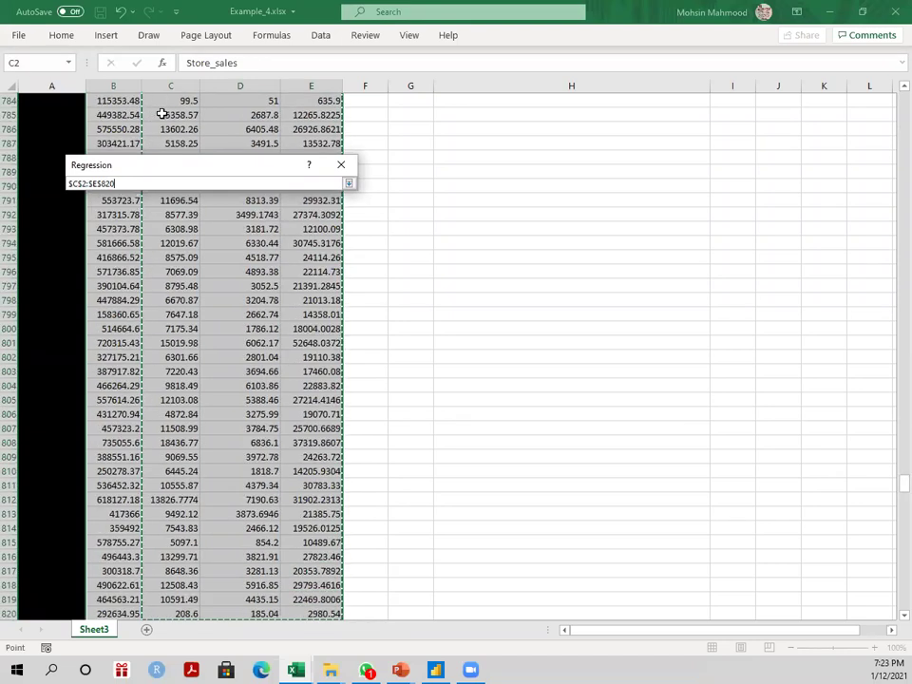
{"action": "key", "text": "shift+Page_Down"}
{"action": "key", "text": "shift+Page_Down"}
{"action": "key", "text": "shift+Page_Down"}
{"action": "key", "text": "shift+Page_Down"}
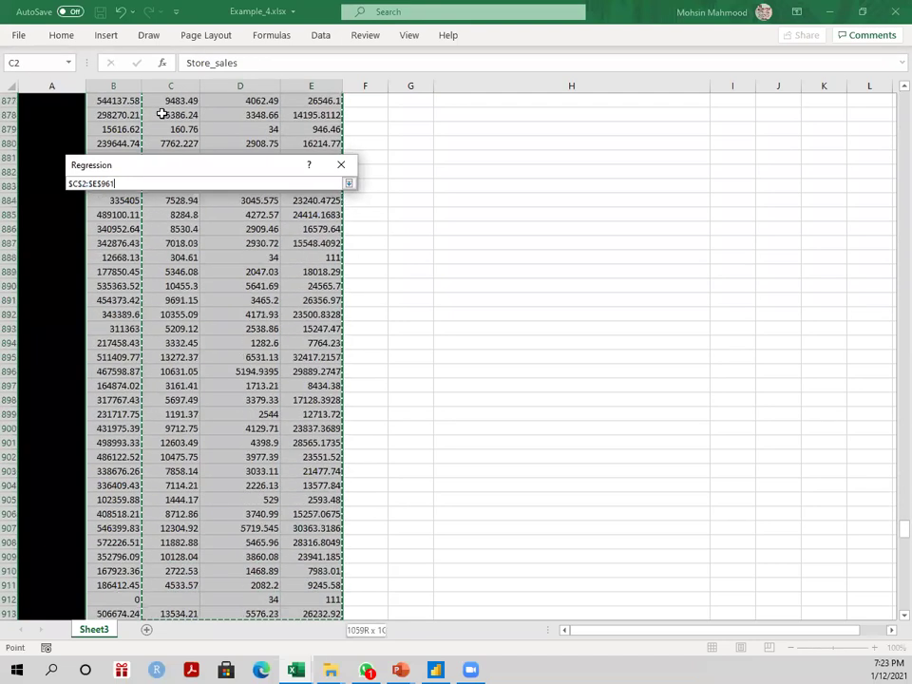
{"action": "key", "text": "ctrl+shift+Down"}
{"action": "key", "text": "ctrl+shift+Up"}
{"action": "key", "text": "Return"}
{"action": "key", "text": "Return"}
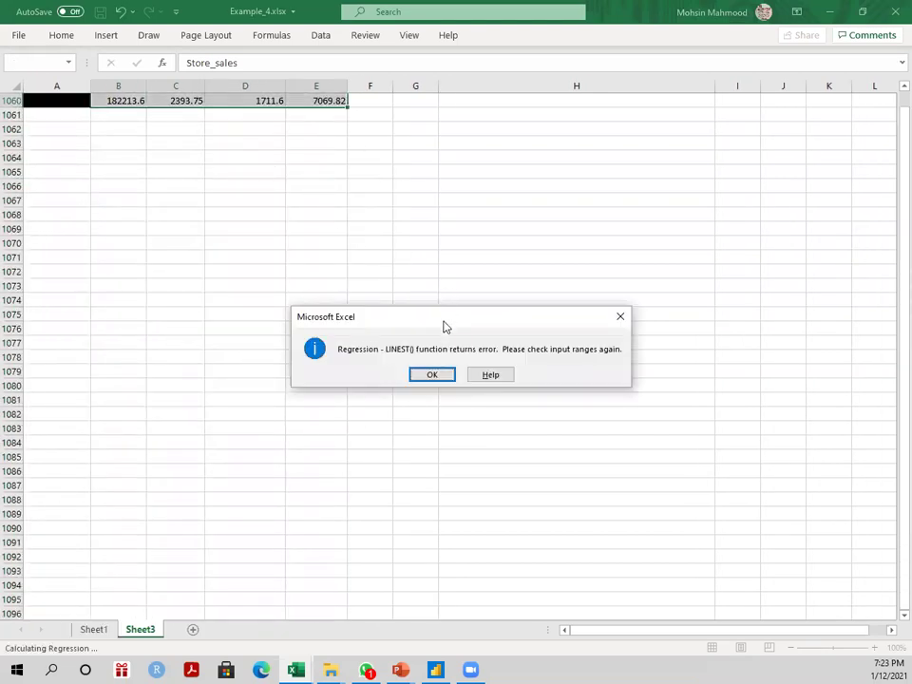
{"action": "left_click", "coordinate": [433, 374]}
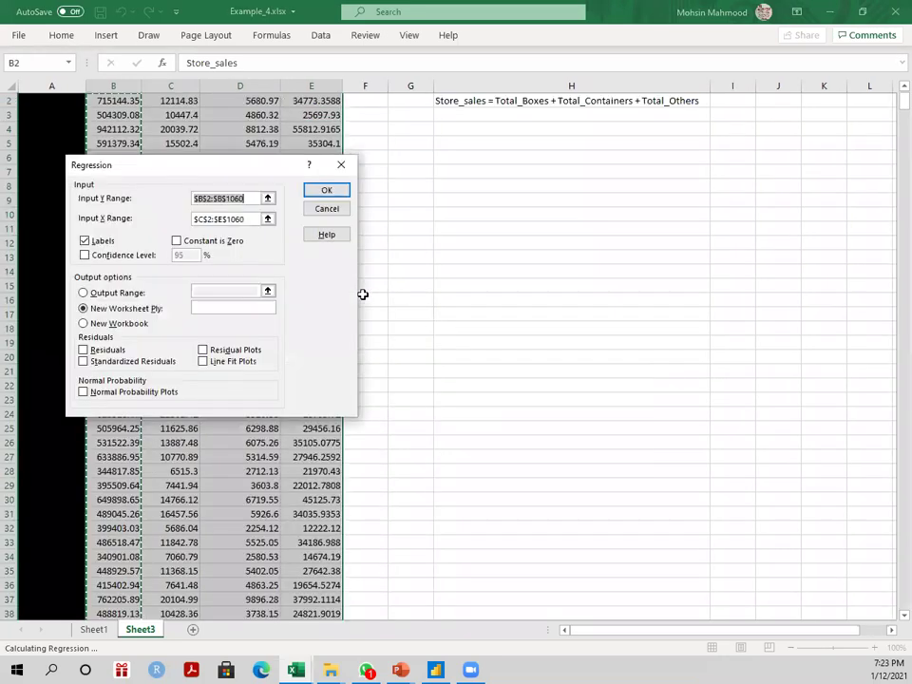
{"action": "left_click", "coordinate": [326, 208]}
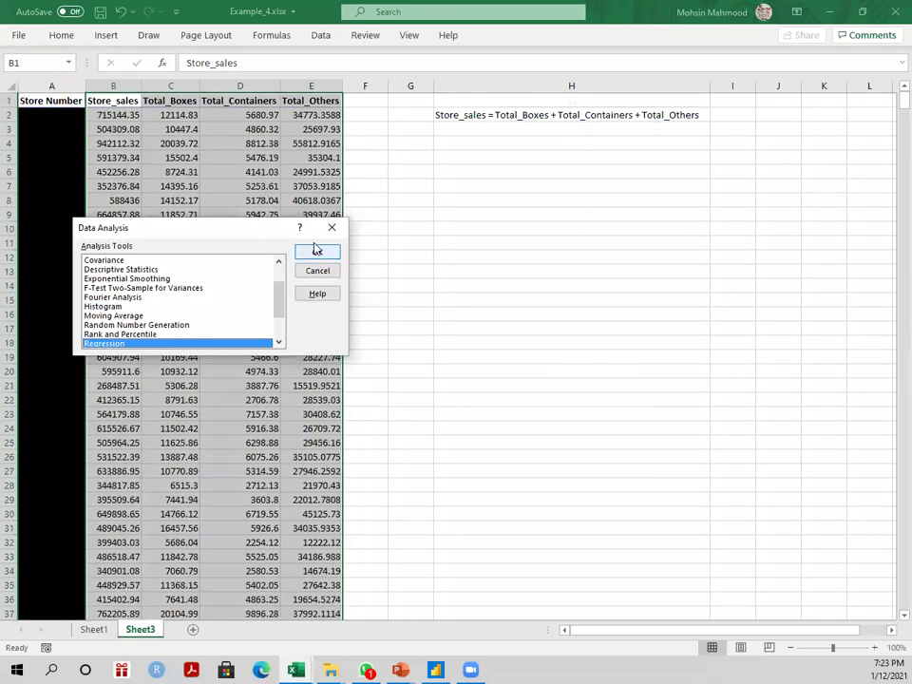
{"action": "left_click", "coordinate": [331, 228]}
{"action": "left_click", "coordinate": [239, 186]}
Step: Replace all blank cells with 0 in the Store_sales to Total_Others data, from the header row down to row 1060
{"action": "left_click", "coordinate": [152, 101]}
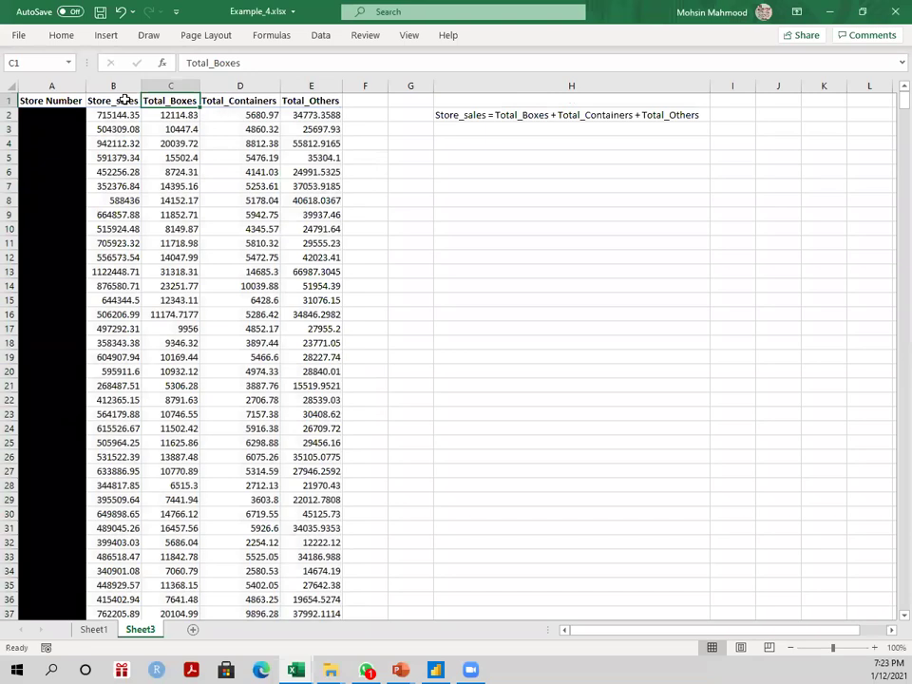
{"action": "left_click", "coordinate": [125, 100]}
{"action": "key", "text": "ctrl+shift+Right"}
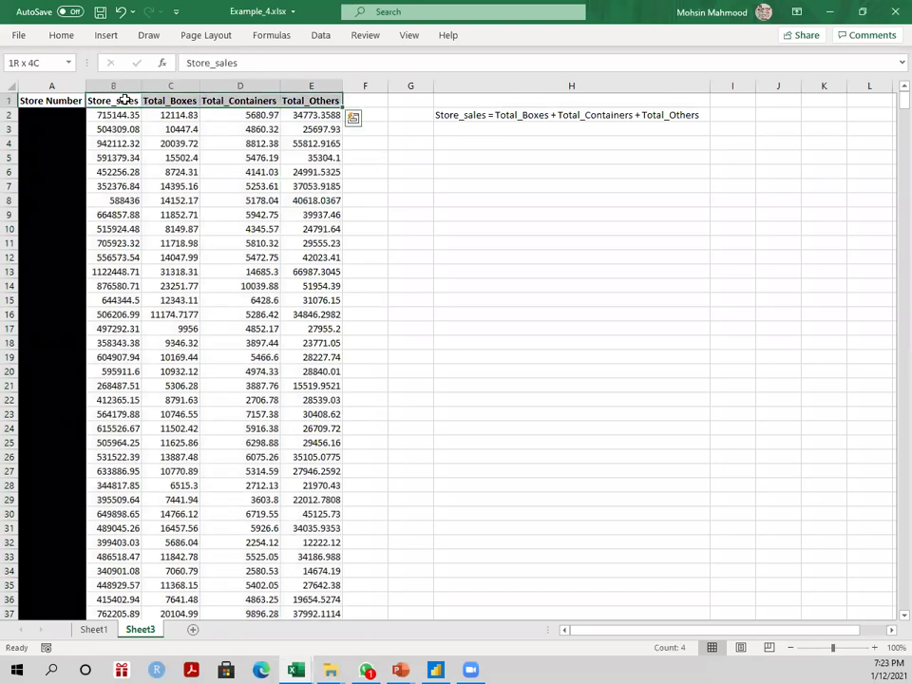
{"action": "key", "text": "ctrl+shift+Down"}
{"action": "key", "text": "ctrl+f"}
{"action": "left_click", "coordinate": [116, 276]}
{"action": "left_click", "coordinate": [136, 313]}
{"action": "type", "text": "0"}
{"action": "key", "text": "Return"}
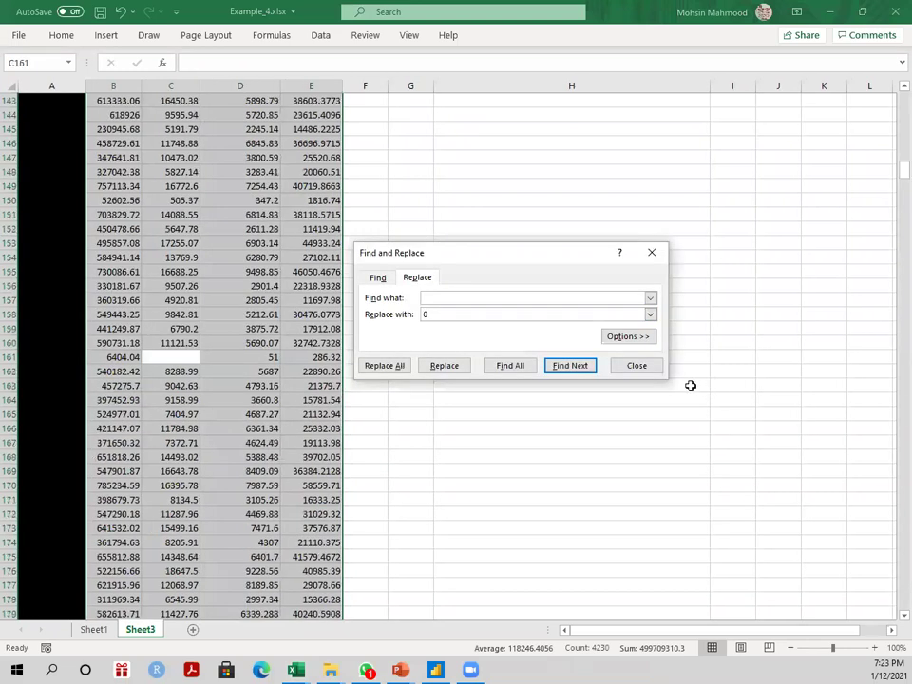
{"action": "left_click", "coordinate": [443, 367]}
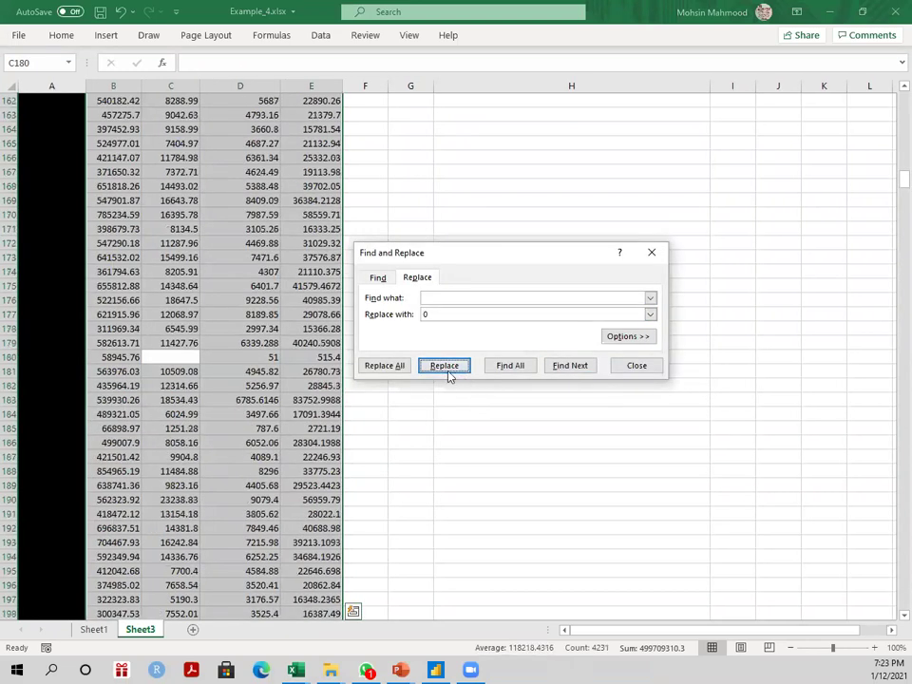
{"action": "key", "text": "alt+a"}
{"action": "left_click", "coordinate": [482, 376]}
{"action": "left_click", "coordinate": [636, 365]}
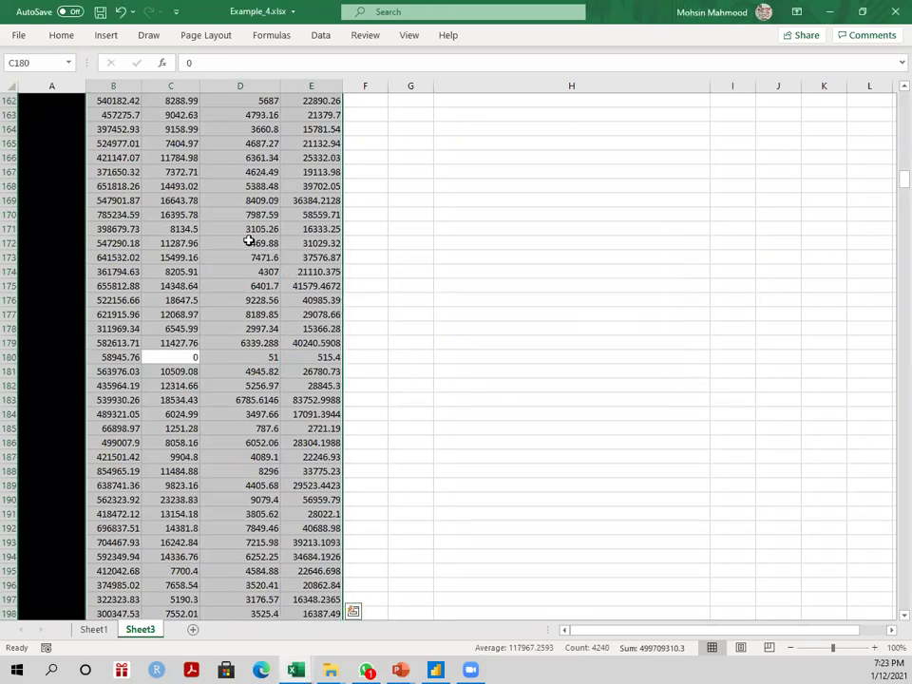
{"action": "left_click", "coordinate": [227, 240]}
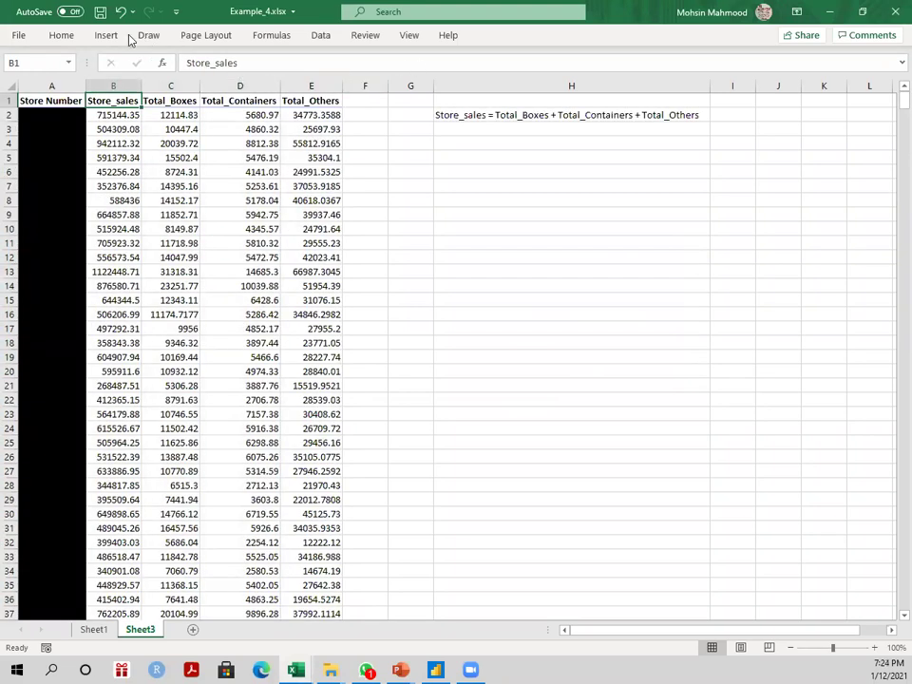
Step: Run the regression of $B$2:$B$1060 on $C$2:$E$1060 with Labels enabled, sending the output to a new worksheet
{"action": "left_click", "coordinate": [106, 35]}
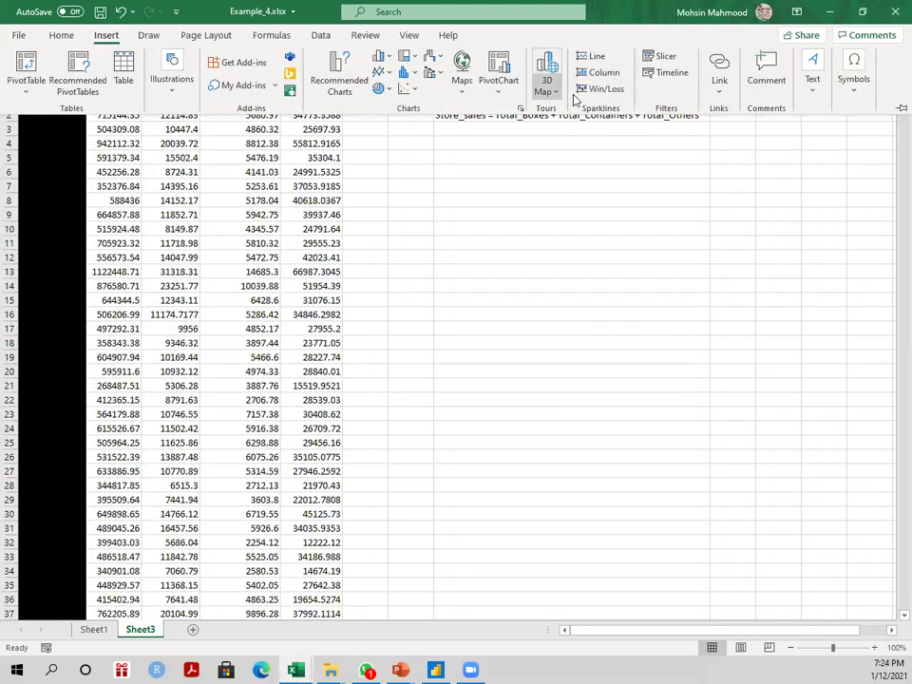
{"action": "left_click", "coordinate": [321, 35]}
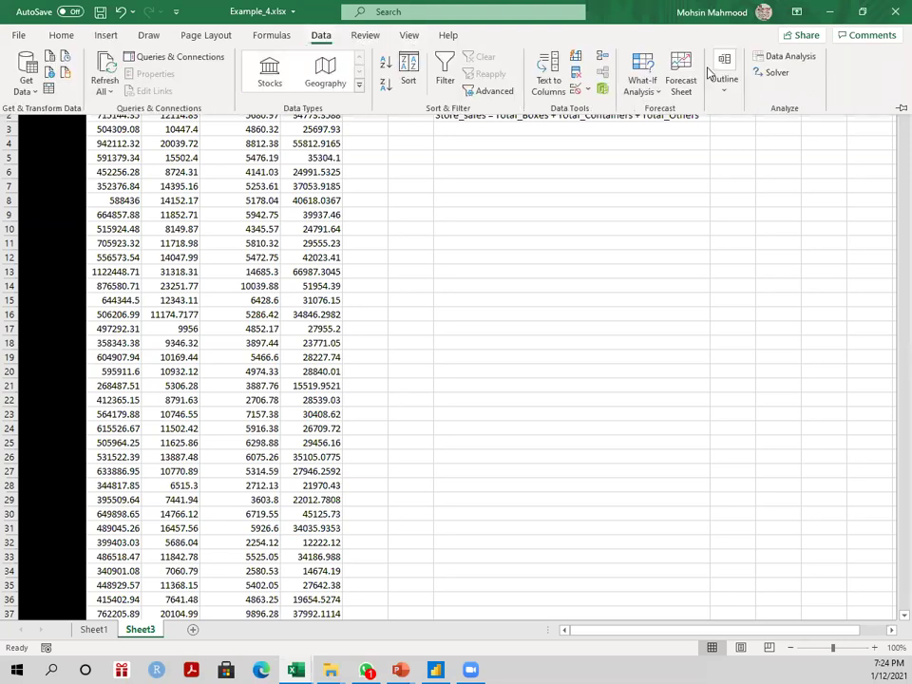
{"action": "left_click", "coordinate": [774, 56]}
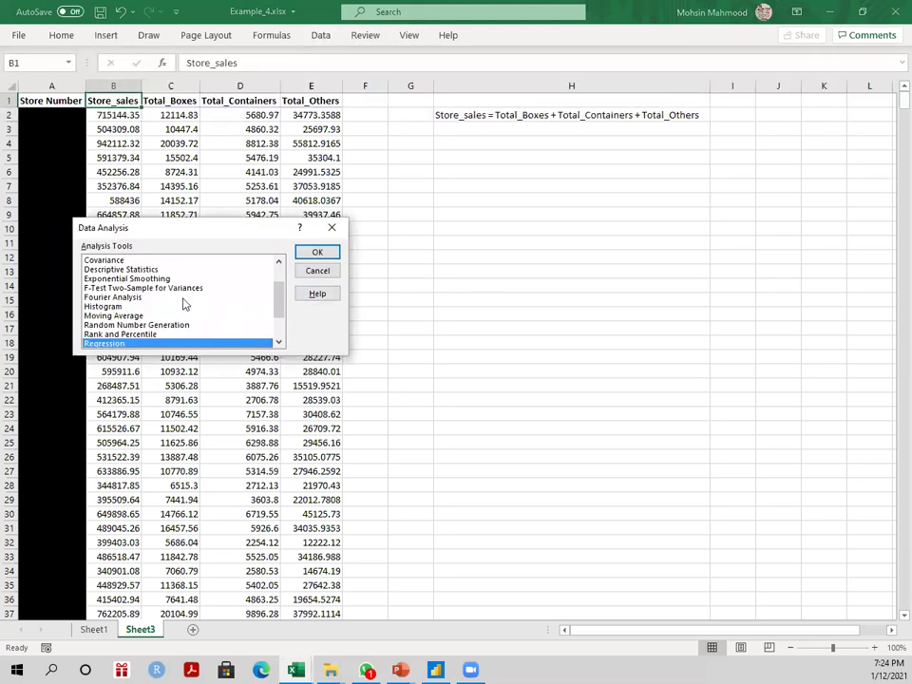
{"action": "double_click", "coordinate": [134, 345]}
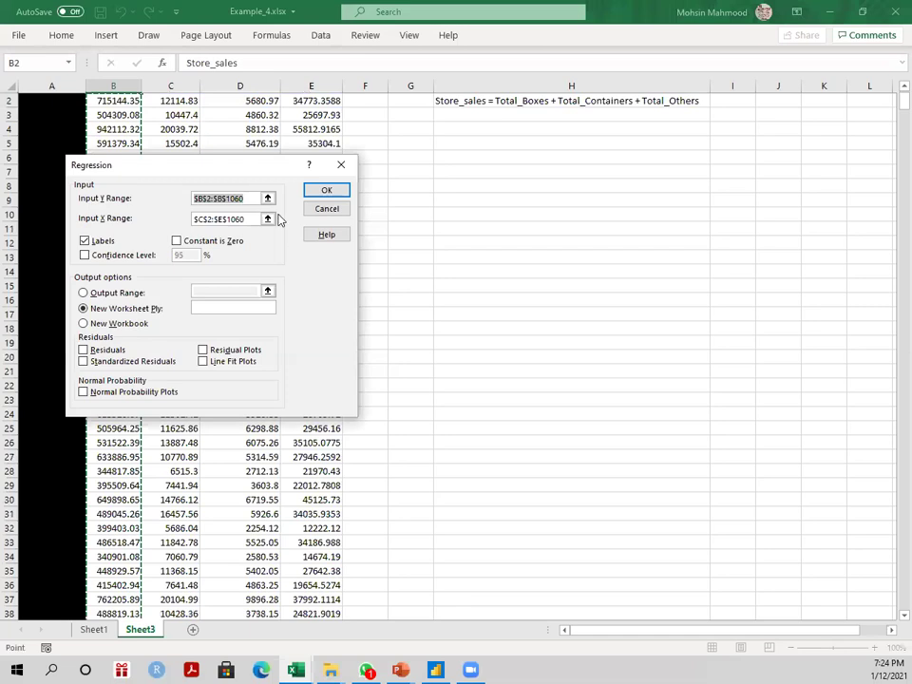
{"action": "left_click", "coordinate": [316, 191]}
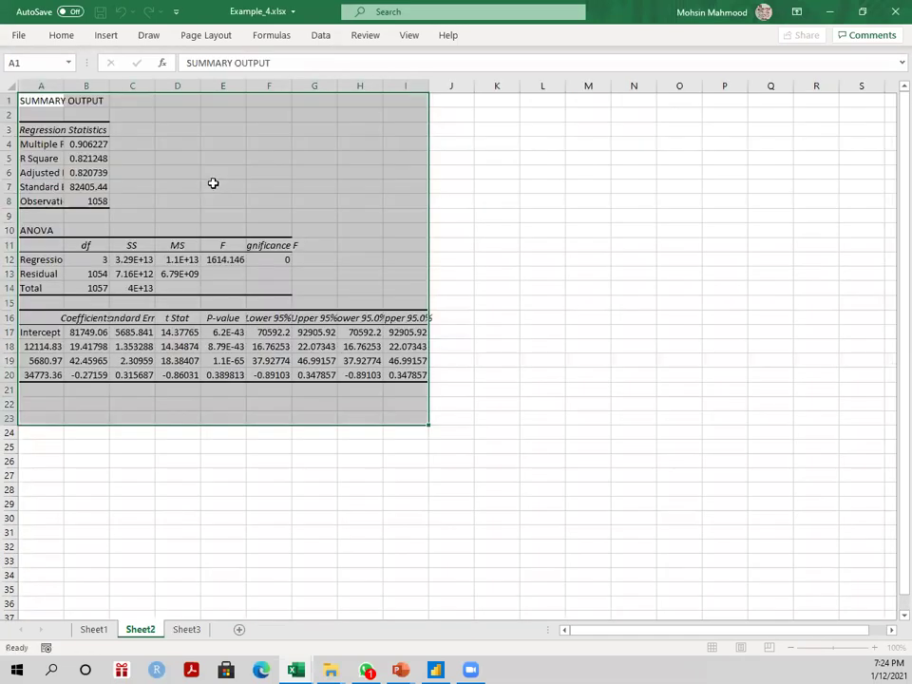
{"action": "left_click", "coordinate": [214, 185]}
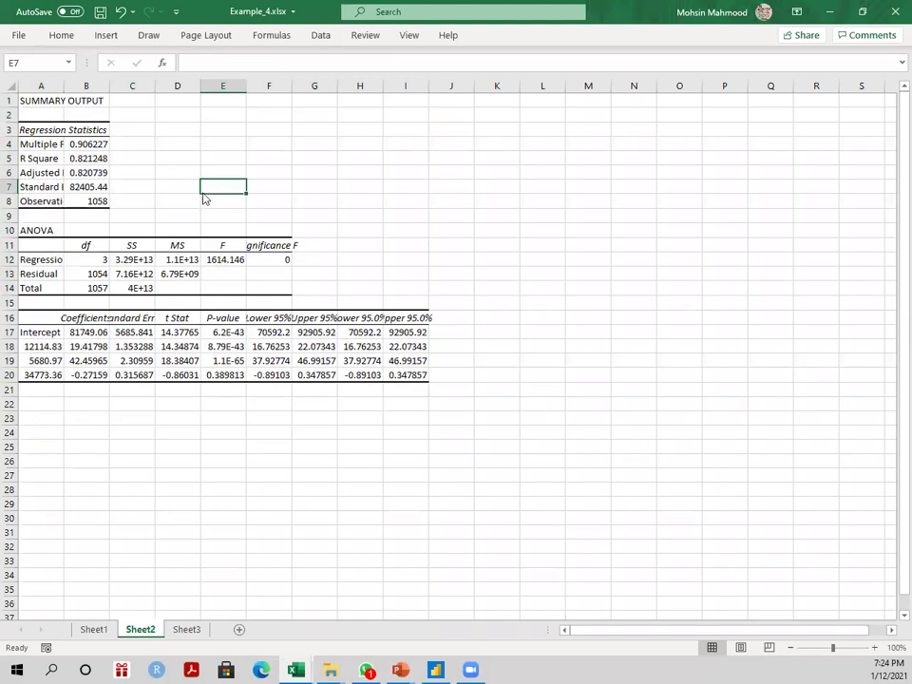
Step: Autofit all column widths on the Sheet2 regression summary output
{"action": "left_click", "coordinate": [13, 85]}
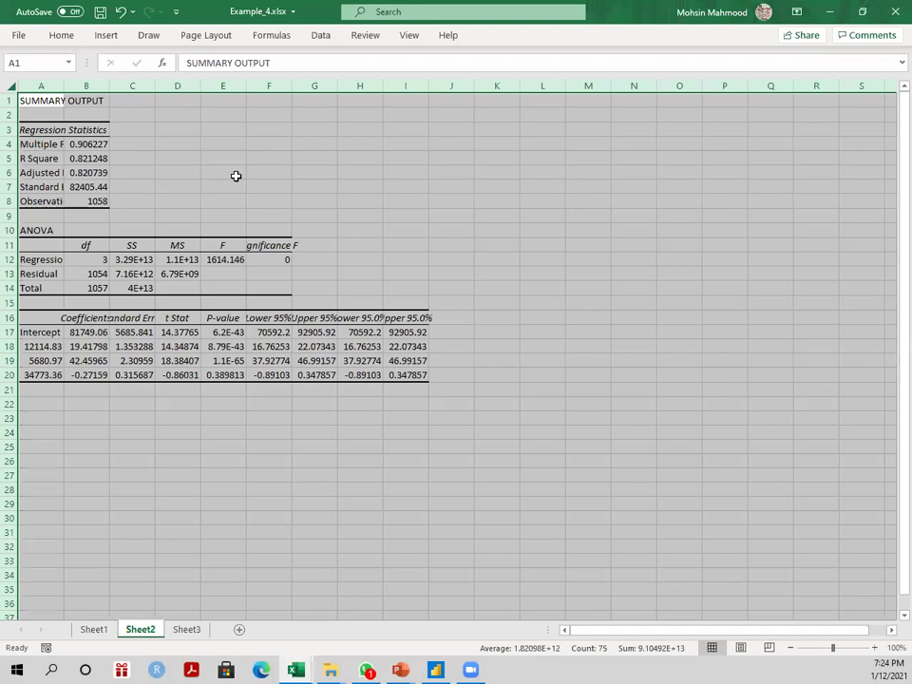
{"action": "key", "text": "alt+h"}
{"action": "key", "text": "o"}
{"action": "key", "text": "i"}
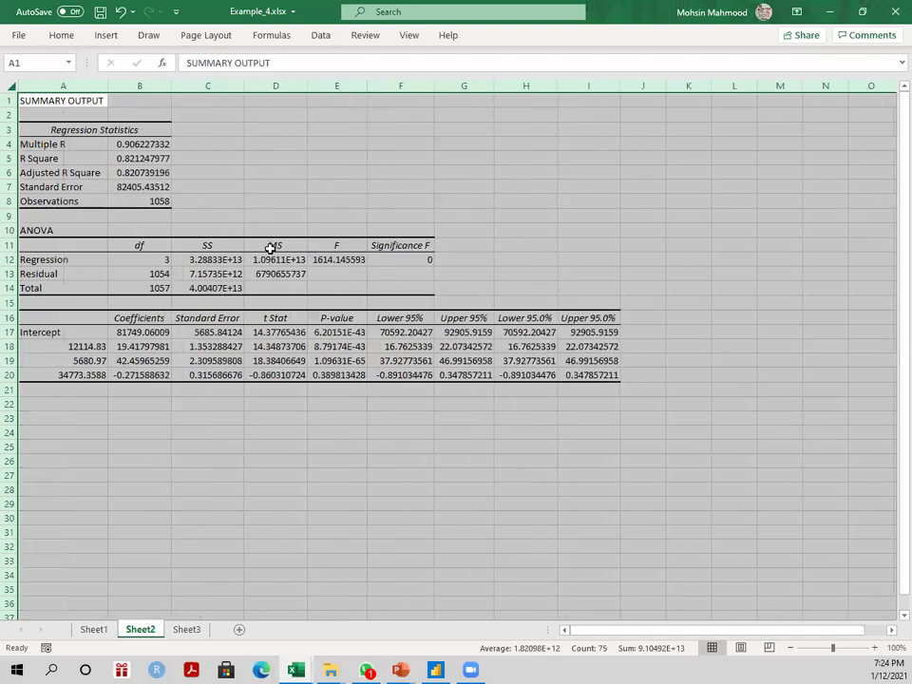
{"action": "left_click", "coordinate": [201, 431]}
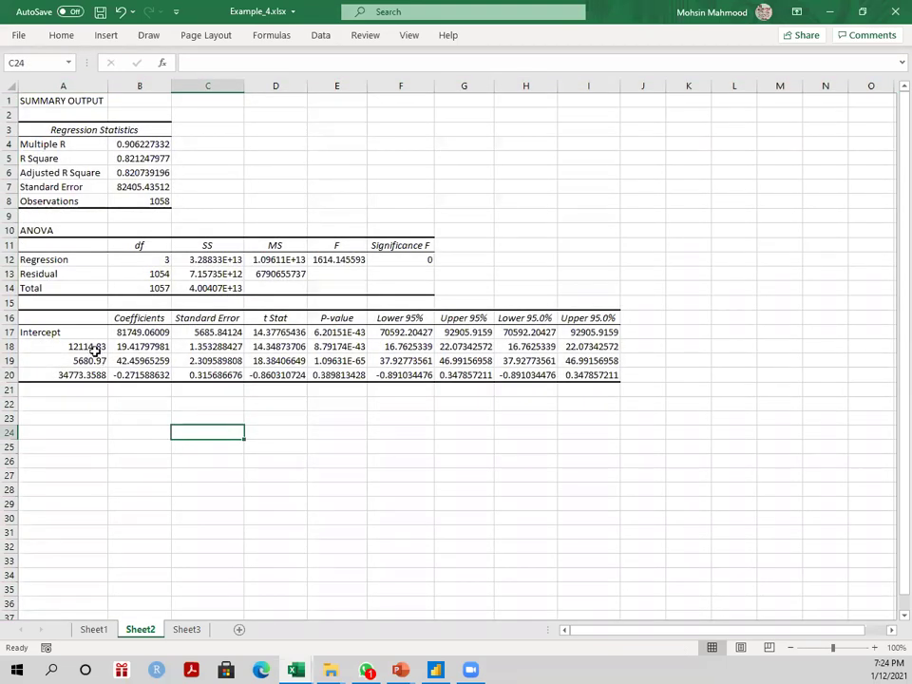
Step: Undo the column autofit on the regression output and delete the Sheet2 worksheet
{"action": "key", "text": "ctrl+z"}
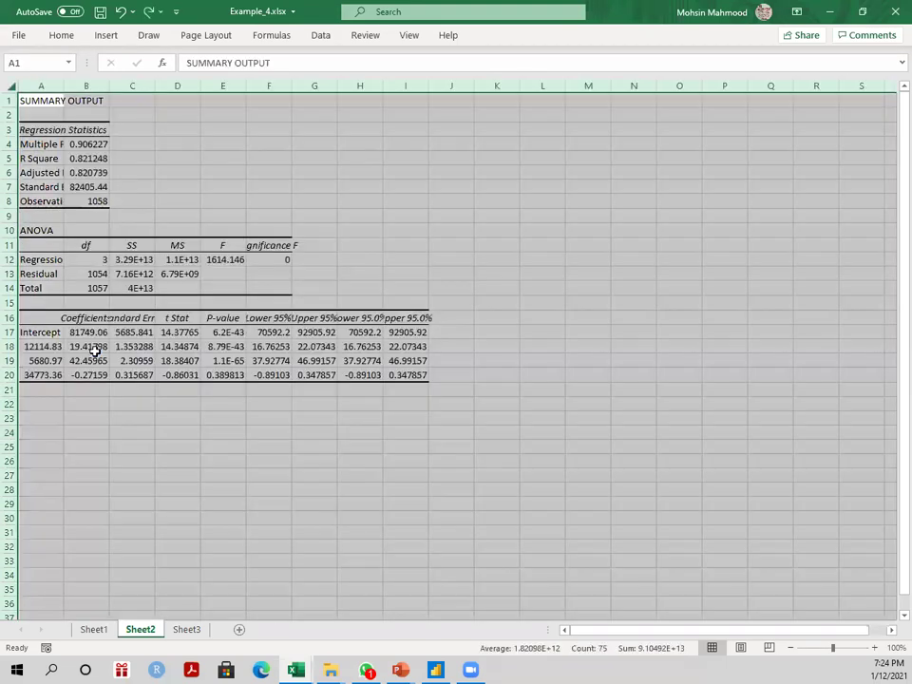
{"action": "key", "text": "ctrl+z"}
{"action": "right_click", "coordinate": [131, 631]}
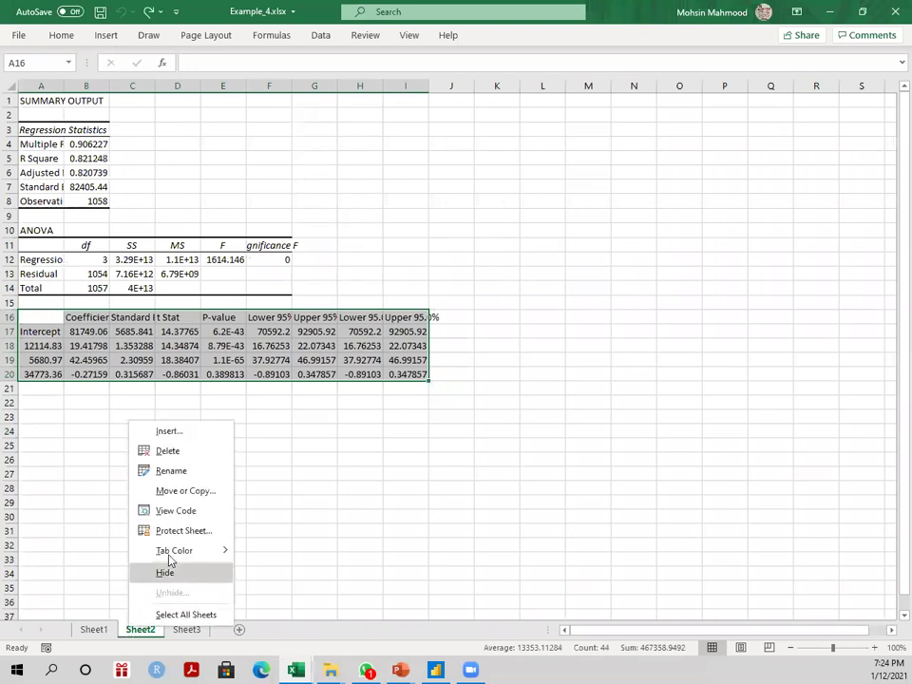
{"action": "left_click", "coordinate": [169, 450]}
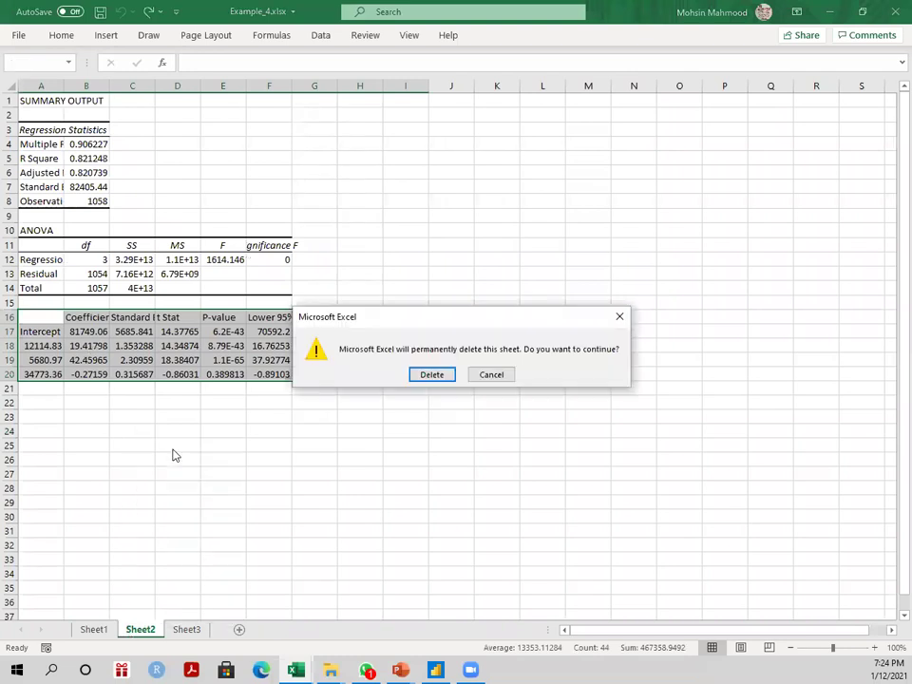
{"action": "left_click", "coordinate": [433, 375]}
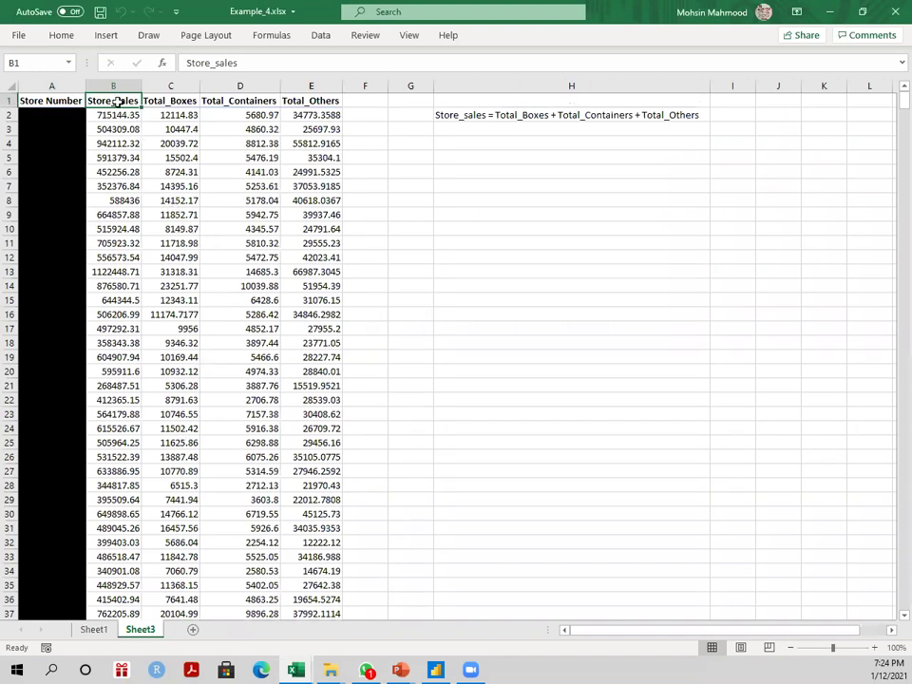
Step: Run the regression of $B$1:$B$1060 on $C$1:$E$1060 with Labels enabled, sending the output to a new worksheet
{"action": "left_click_drag", "start_coordinate": [115, 100], "coordinate": [311, 101]}
{"action": "left_click", "coordinate": [319, 35]}
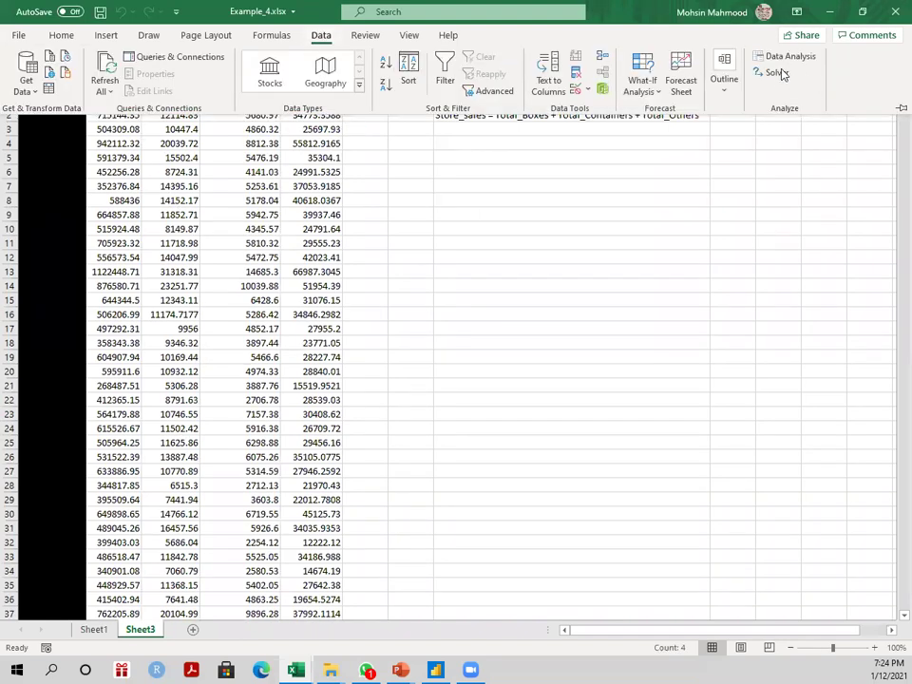
{"action": "left_click", "coordinate": [781, 55]}
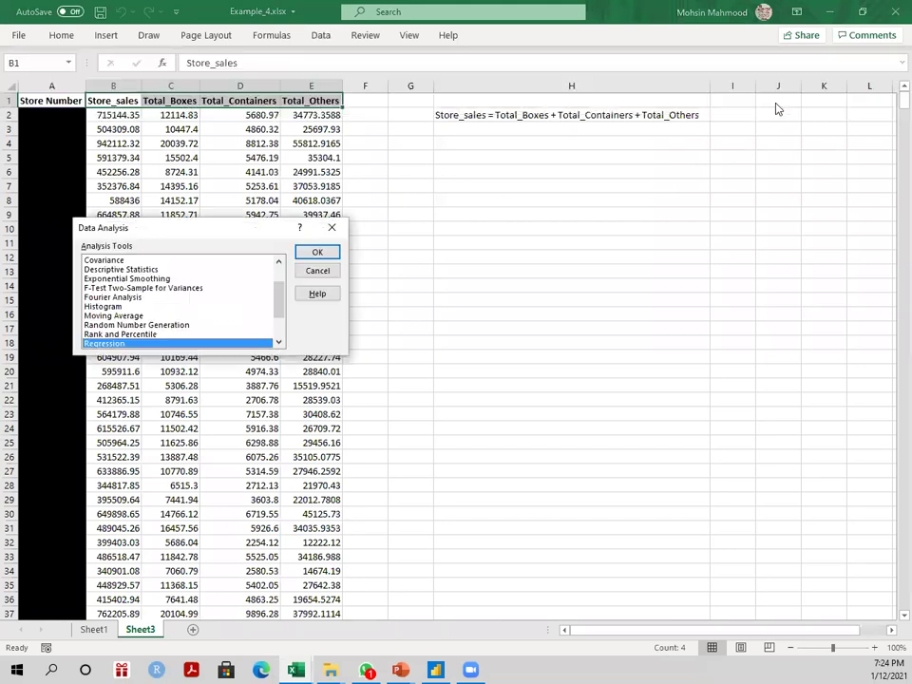
{"action": "double_click", "coordinate": [116, 347]}
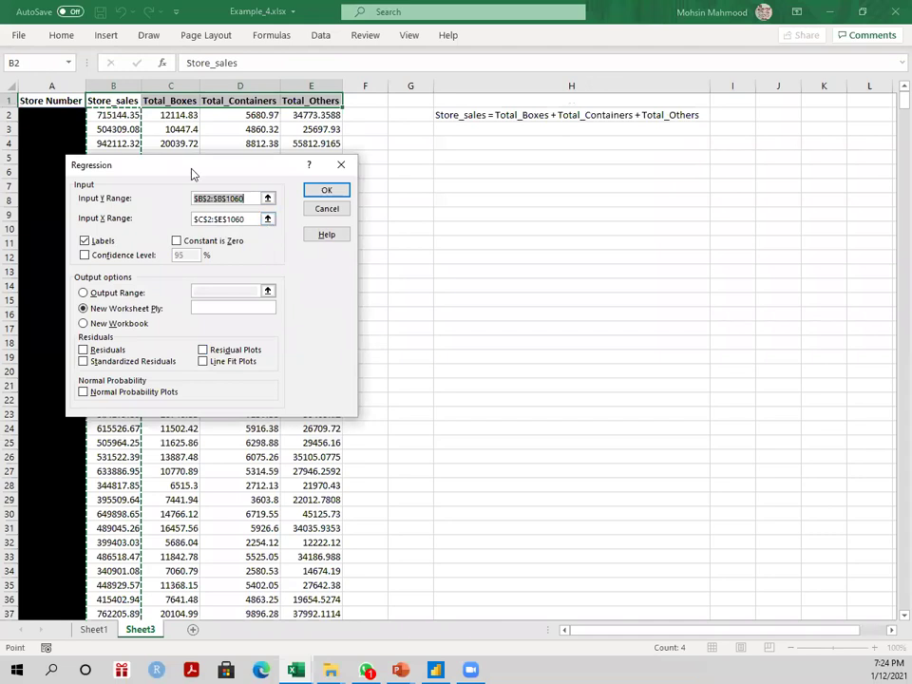
{"action": "left_click", "coordinate": [209, 198]}
{"action": "key", "text": "Delete"}
{"action": "type", "text": "2"}
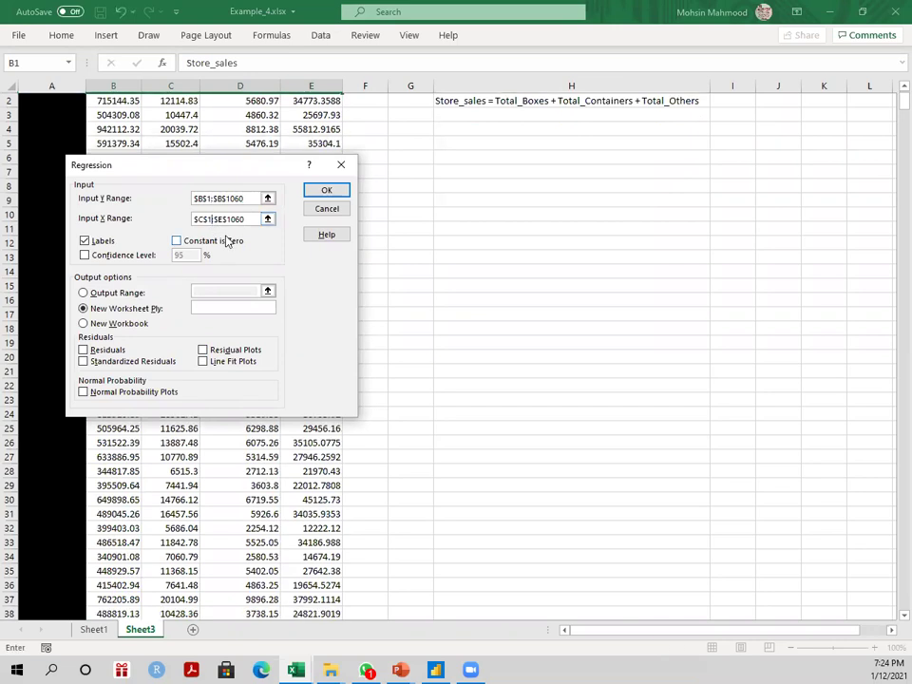
{"action": "key", "text": "Return"}
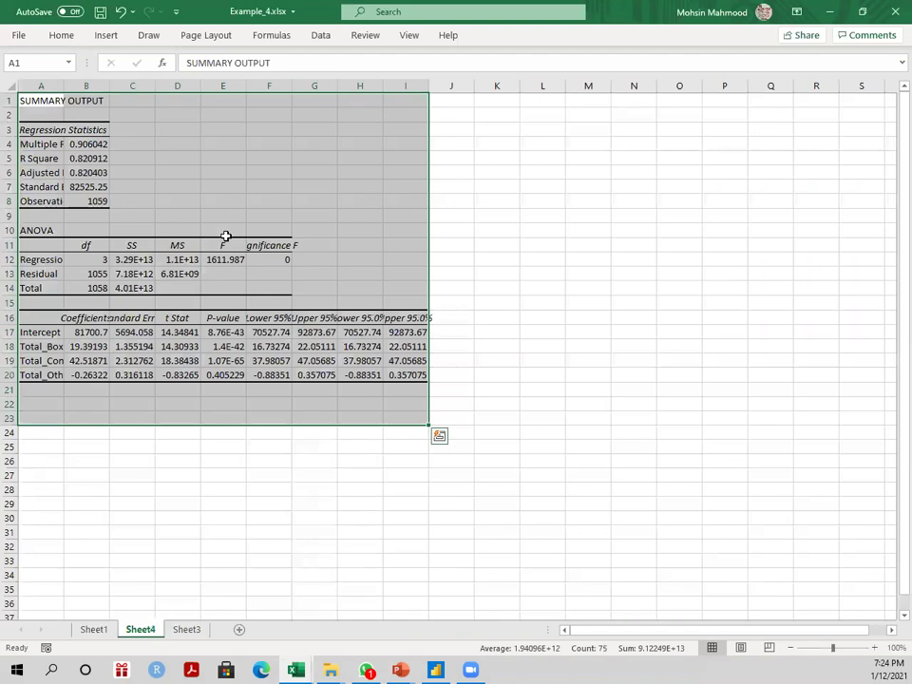
Step: Autofit all column widths on the Sheet4 regression summary output
{"action": "double_click", "coordinate": [64, 85]}
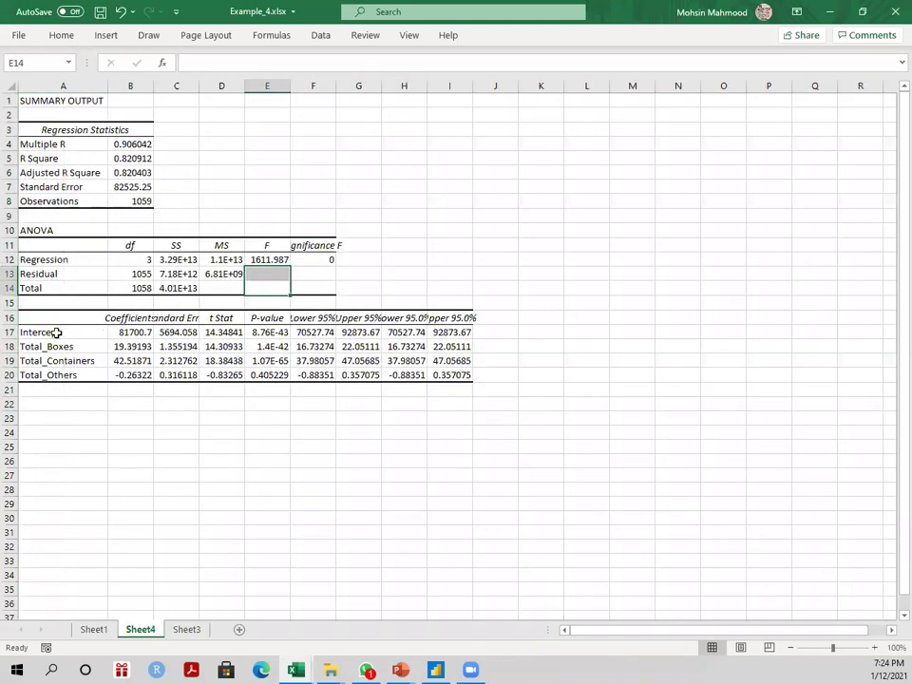
{"action": "left_click_drag", "start_coordinate": [49, 346], "coordinate": [55, 371]}
{"action": "left_click", "coordinate": [81, 421]}
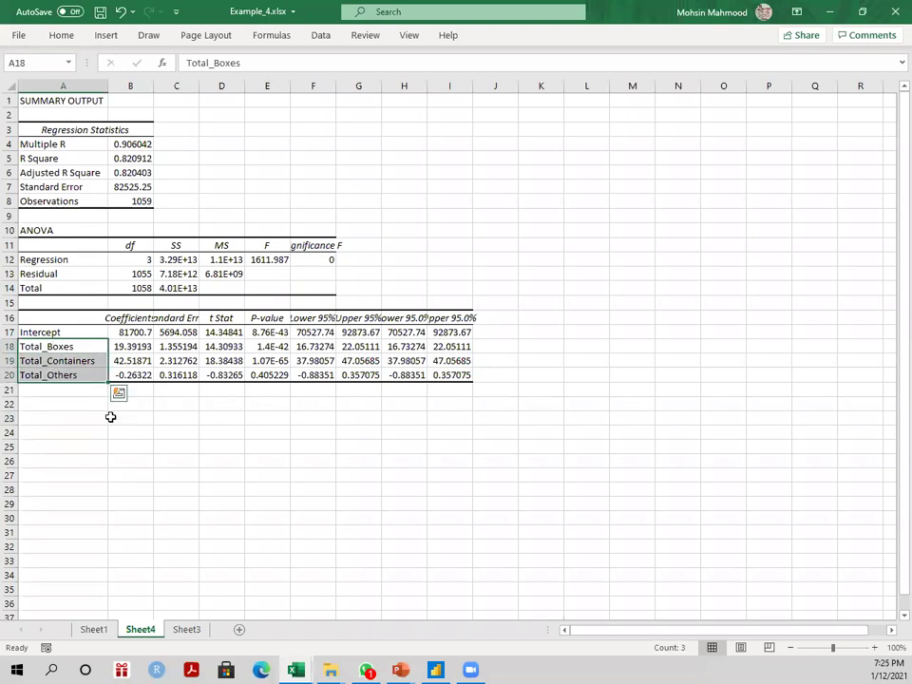
{"action": "left_click", "coordinate": [177, 457]}
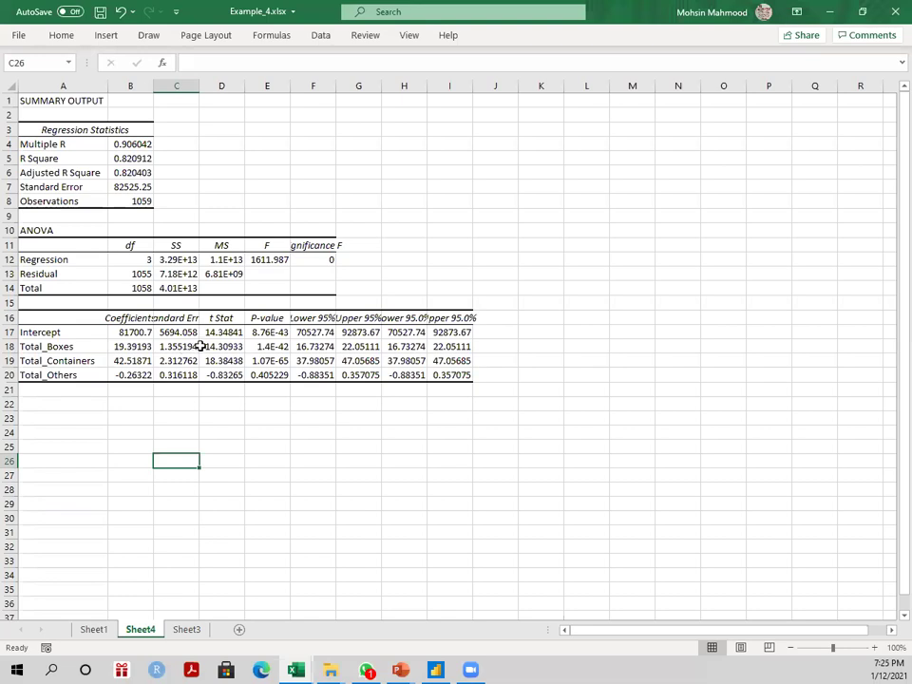
{"action": "left_click", "coordinate": [128, 189]}
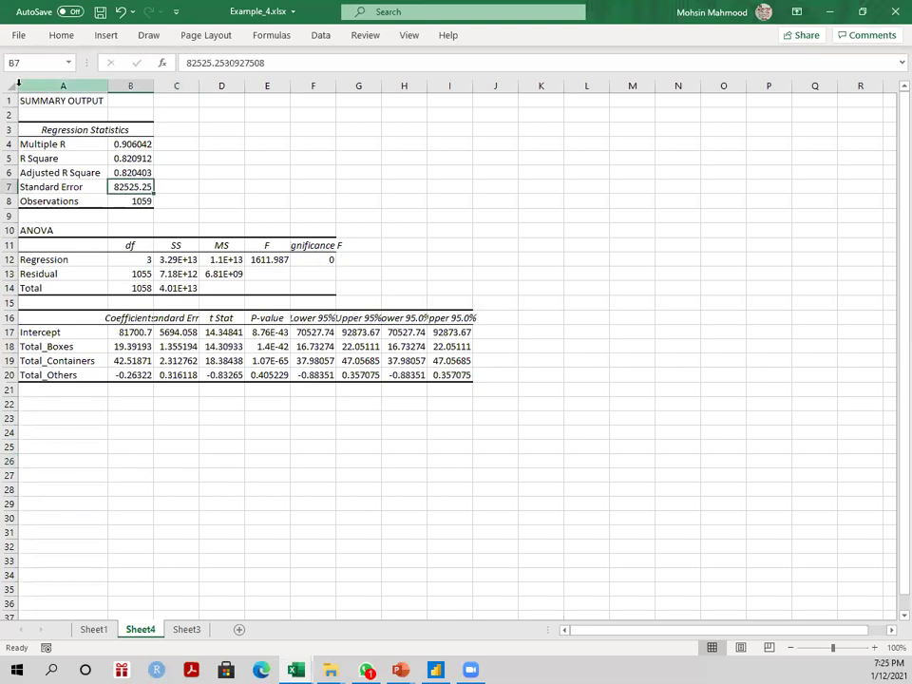
{"action": "key", "text": "ctrl+a"}
{"action": "double_click", "coordinate": [154, 87]}
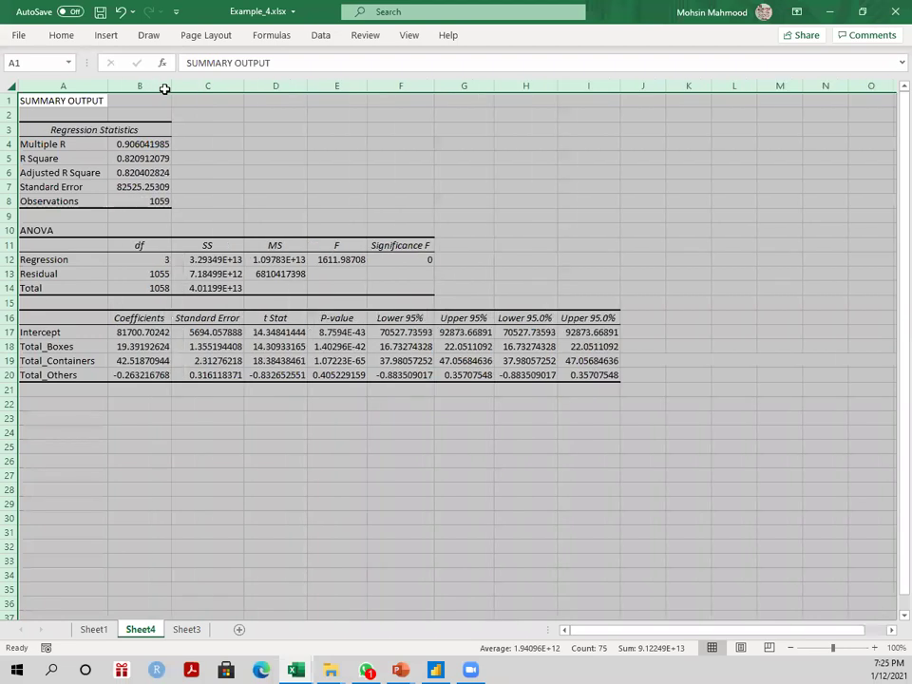
Step: Close Example_4.xlsx and save its changes
{"action": "left_click", "coordinate": [264, 403]}
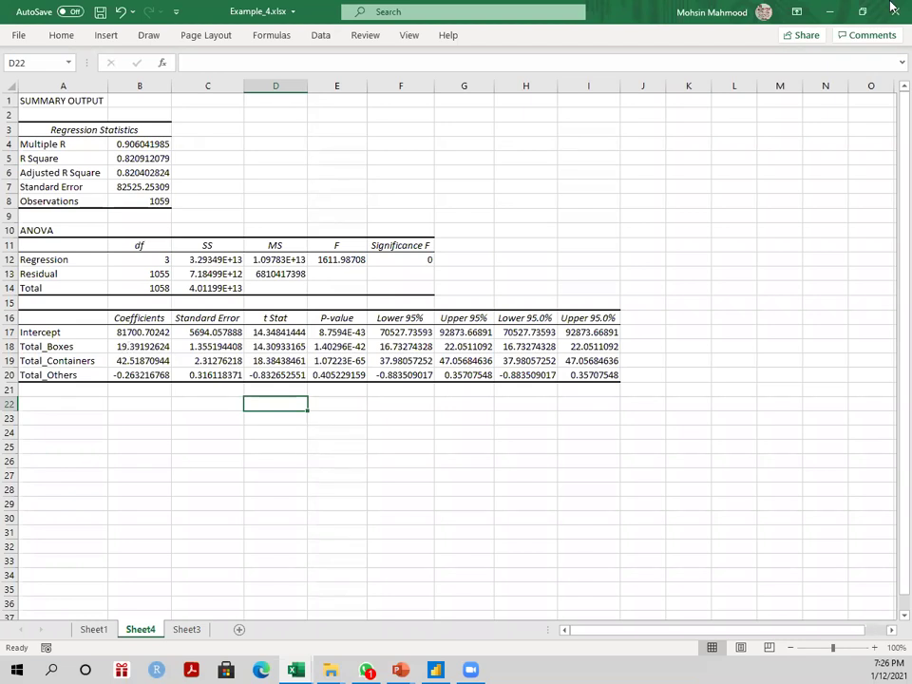
{"action": "key", "text": "alt+F4"}
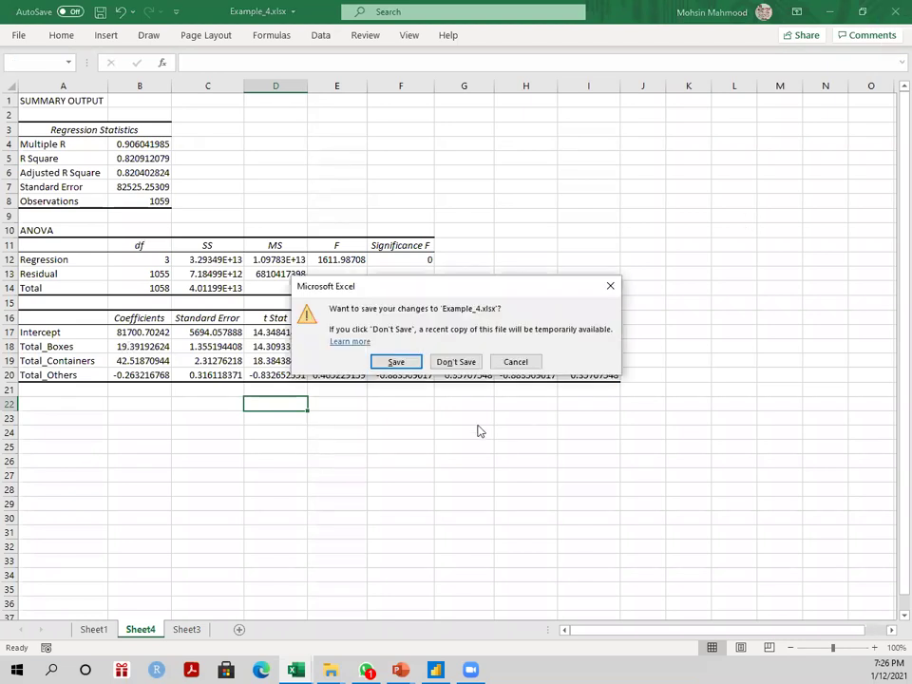
{"action": "left_click", "coordinate": [396, 362]}
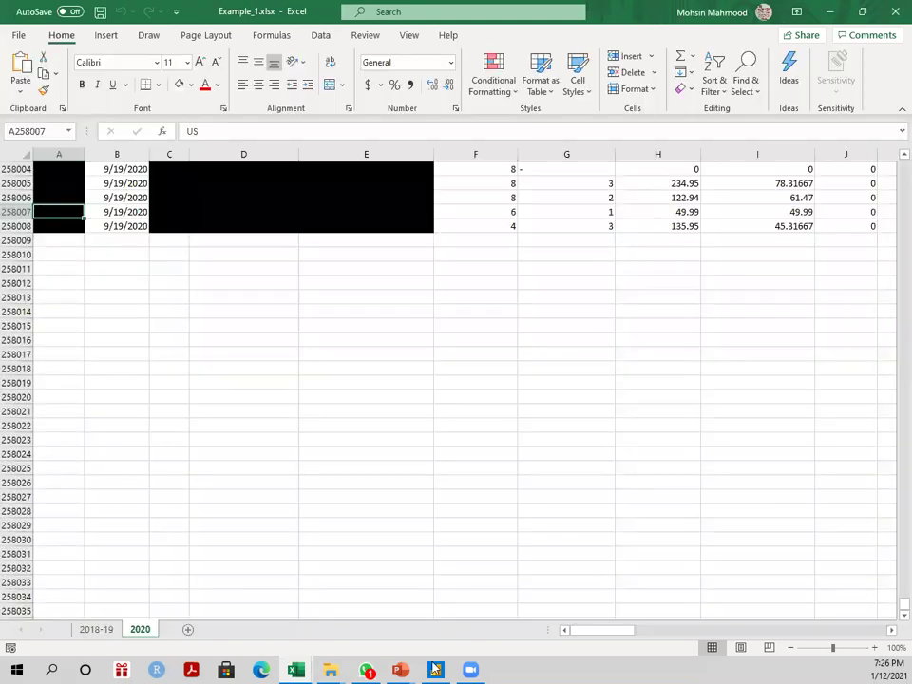
Step: Switch to the PowerPoint slide show, advance to the next slide of use cases and open the Example 5 workbook
{"action": "mouse_move", "coordinate": [405, 668]}
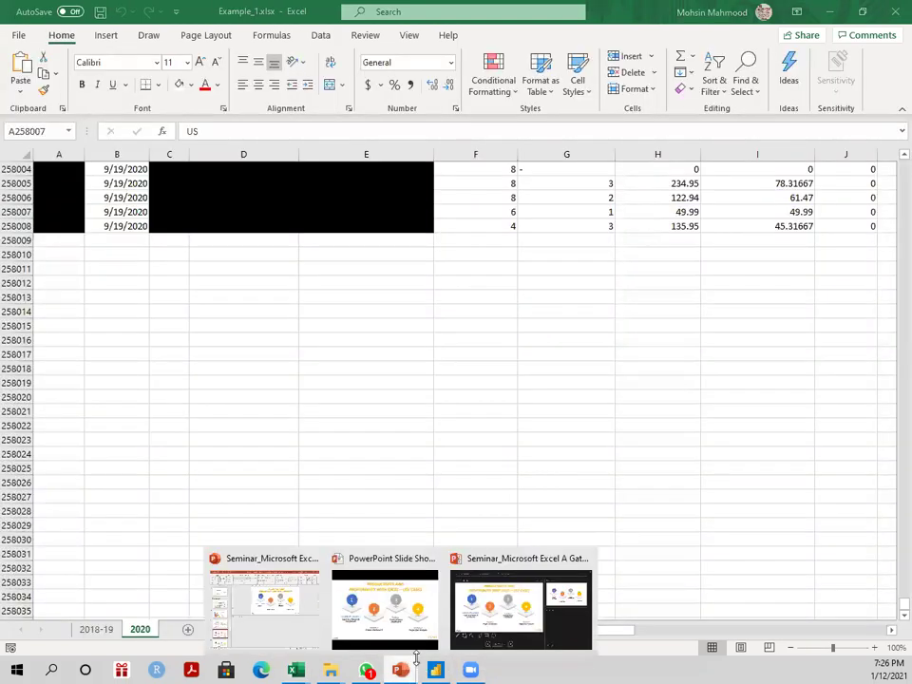
{"action": "left_click", "coordinate": [390, 608]}
{"action": "left_click", "coordinate": [533, 501]}
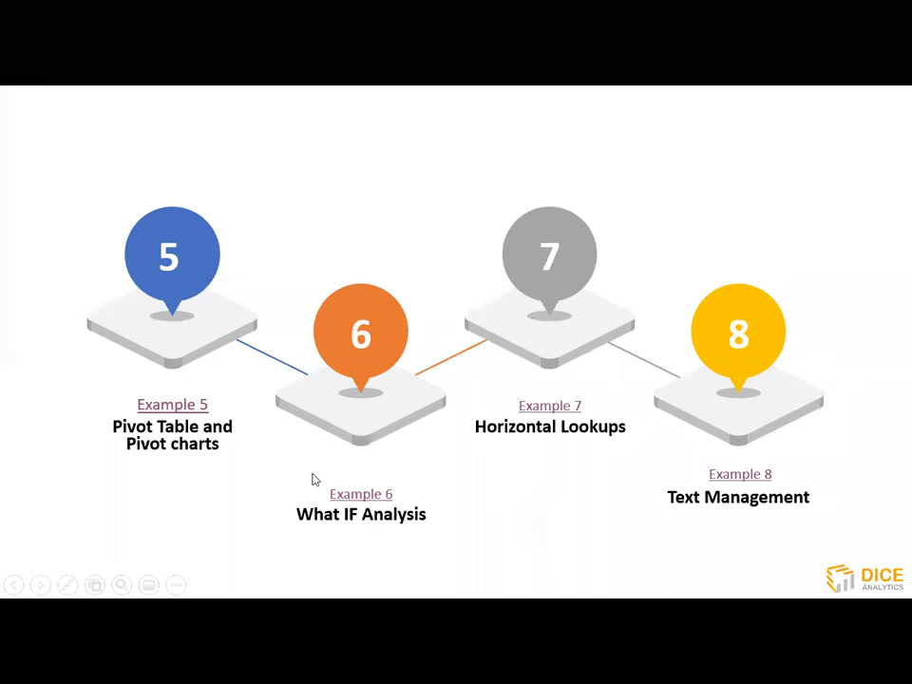
{"action": "left_click", "coordinate": [164, 407]}
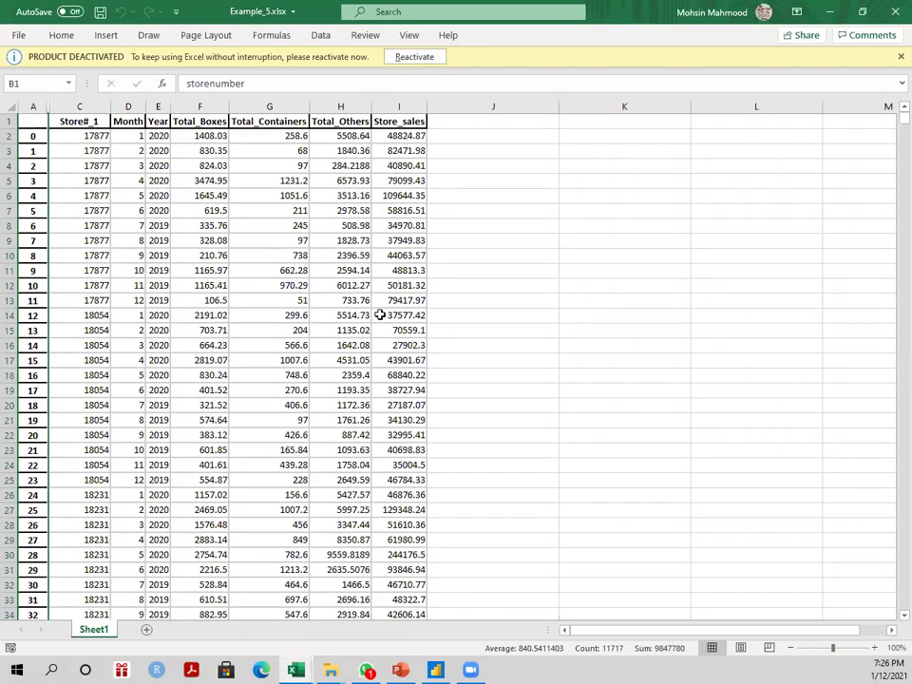
Step: Examine the Store#_1 column and how its store numbers repeat across months in the Example_5.xlsx data
{"action": "left_click", "coordinate": [102, 121]}
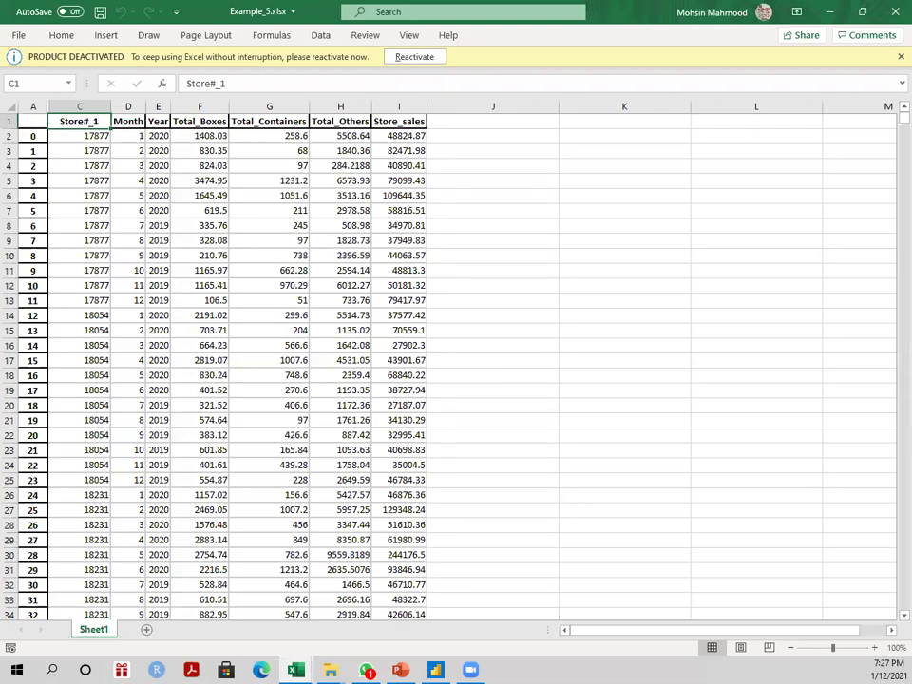
{"action": "left_click", "coordinate": [80, 449]}
{"action": "scroll", "coordinate": [78, 253], "scroll_direction": "down", "scroll_amount": 8}
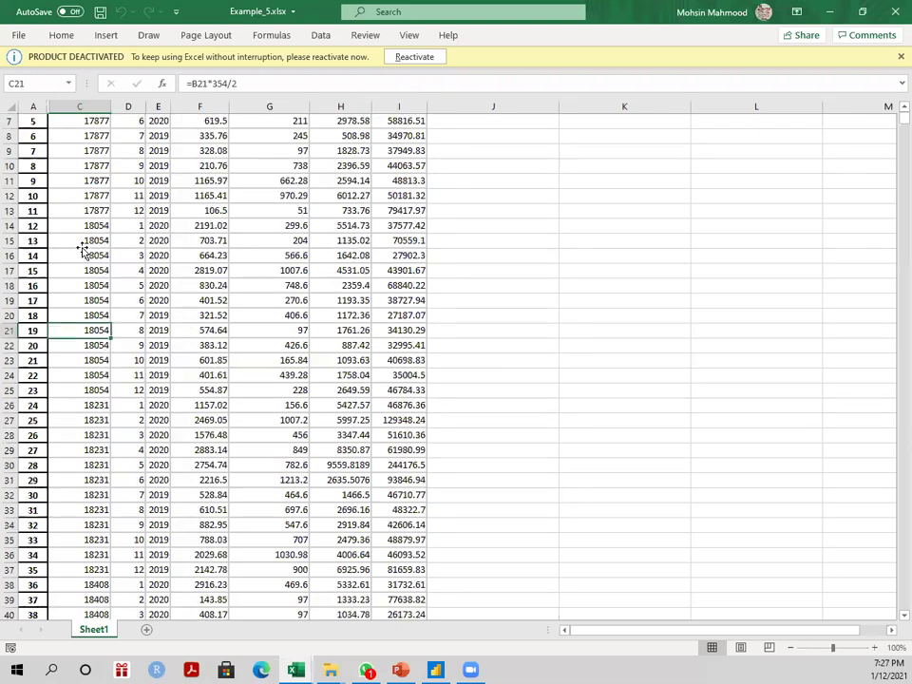
{"action": "scroll", "coordinate": [78, 254], "scroll_direction": "up", "scroll_amount": 8}
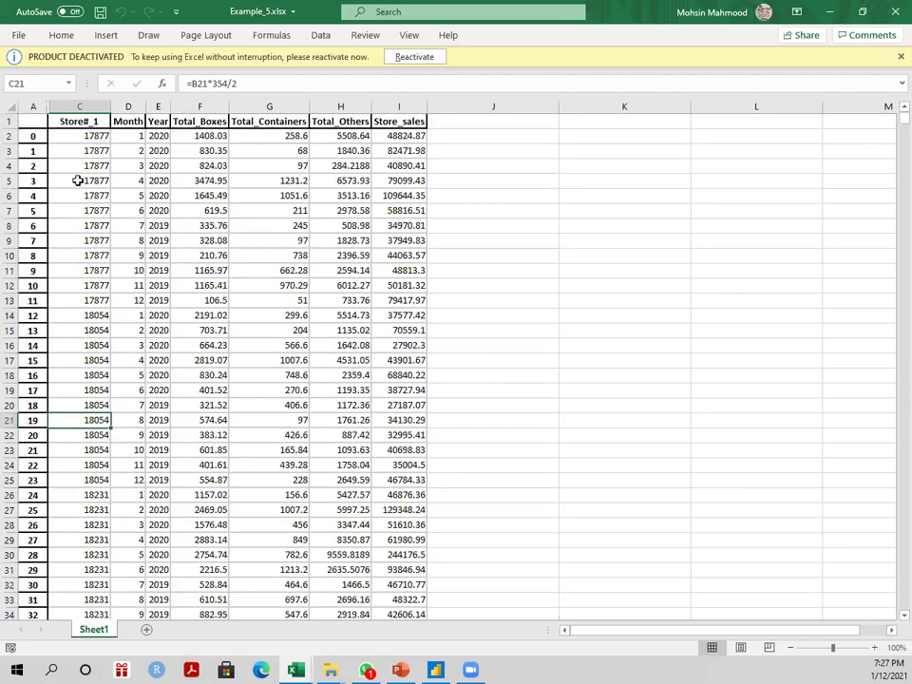
{"action": "left_click", "coordinate": [83, 138]}
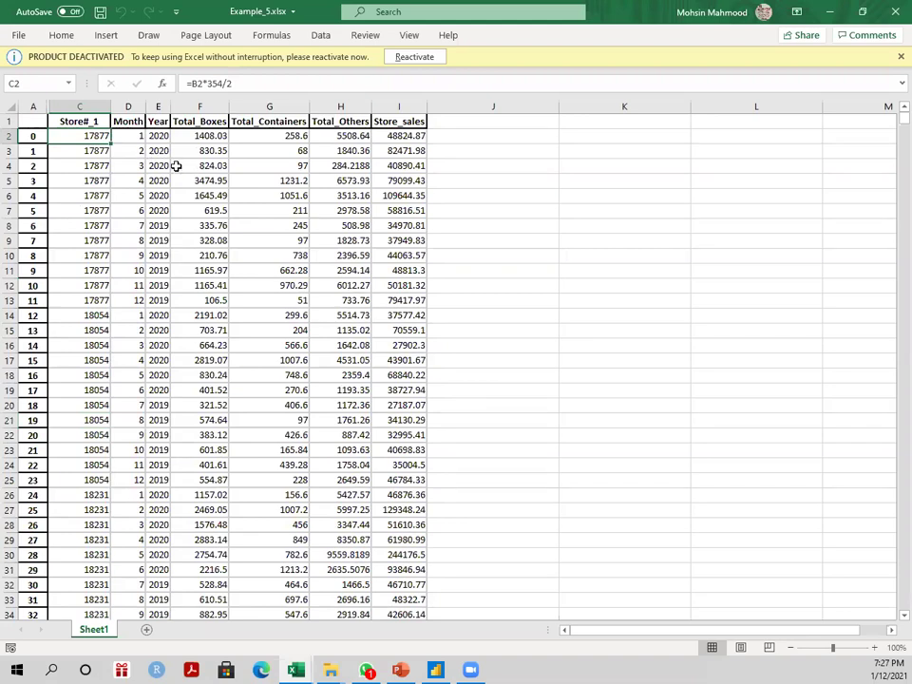
Step: Create a PivotTable on a new worksheet from the Store#_1 to Store_sales data in Sheet1!$C$1:$I$11717
{"action": "left_click", "coordinate": [90, 122]}
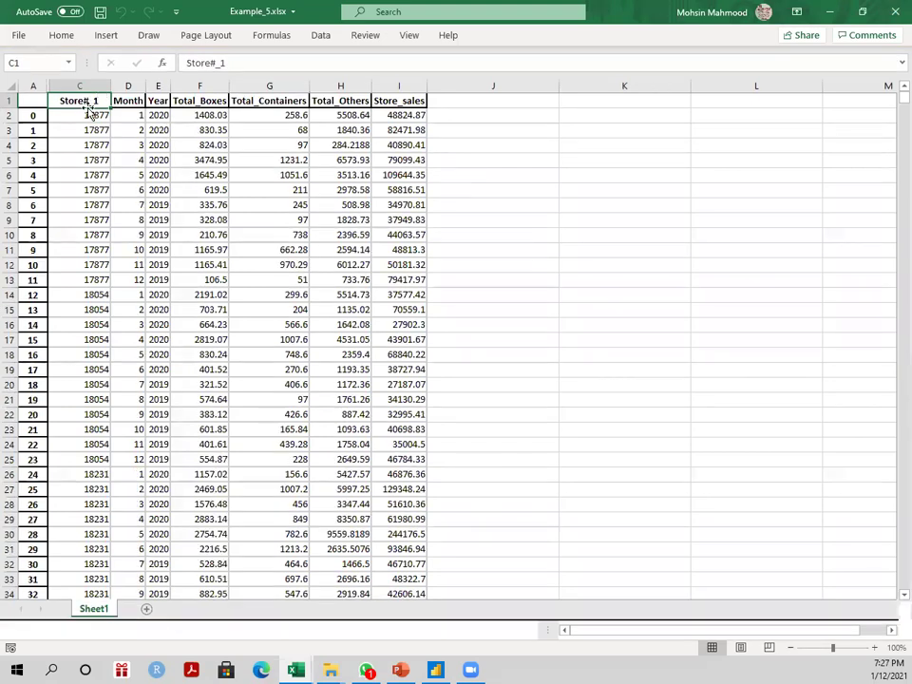
{"action": "key", "text": "shift+Right"}
{"action": "key", "text": "shift+Right"}
{"action": "key", "text": "shift+Right"}
{"action": "key", "text": "shift+Right"}
{"action": "key", "text": "shift+Right"}
{"action": "key", "text": "shift+Right"}
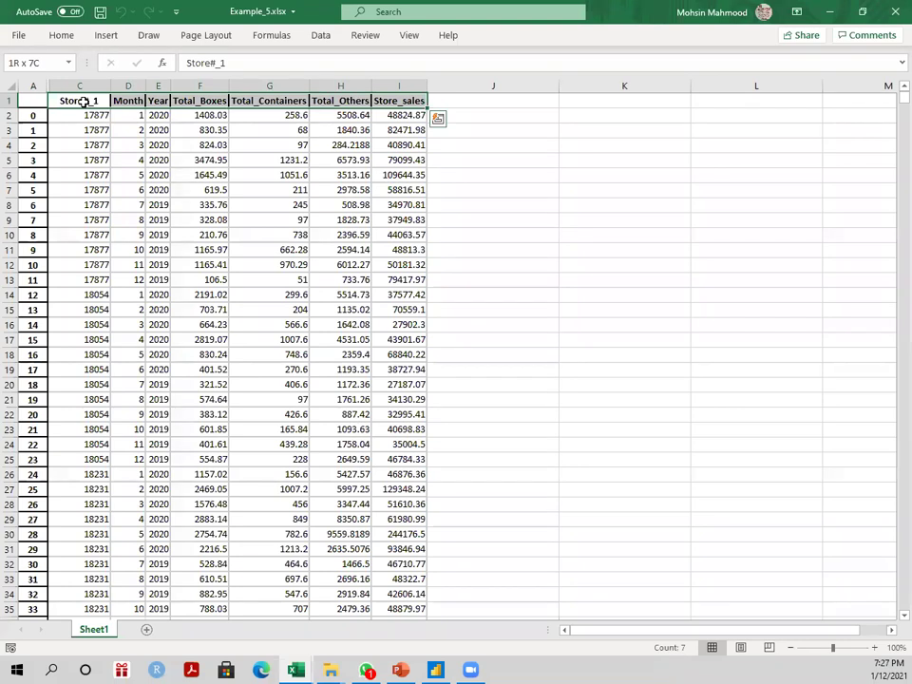
{"action": "key", "text": "ctrl+shift+Down"}
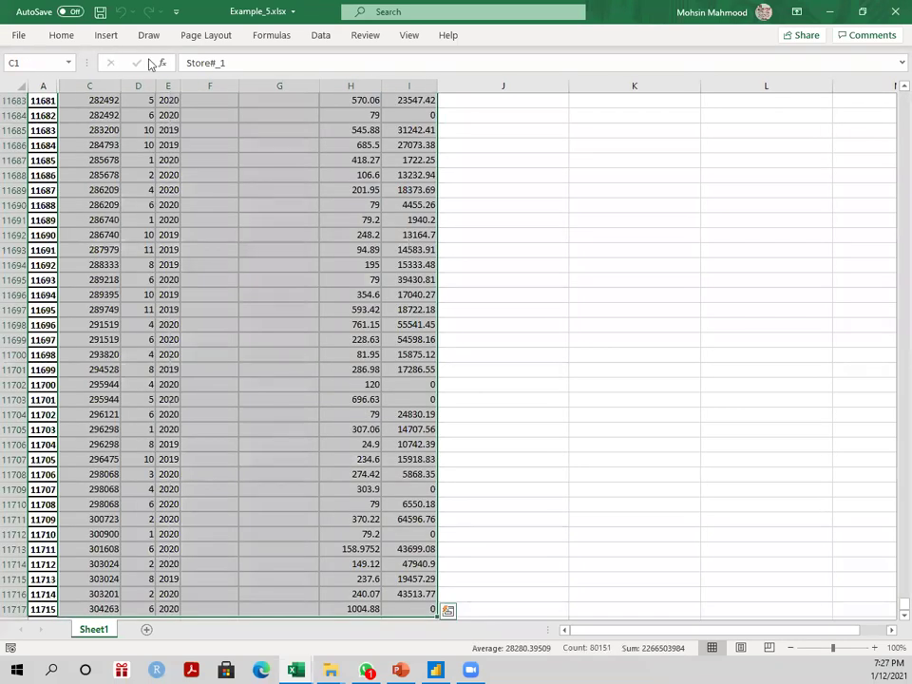
{"action": "left_click", "coordinate": [96, 38]}
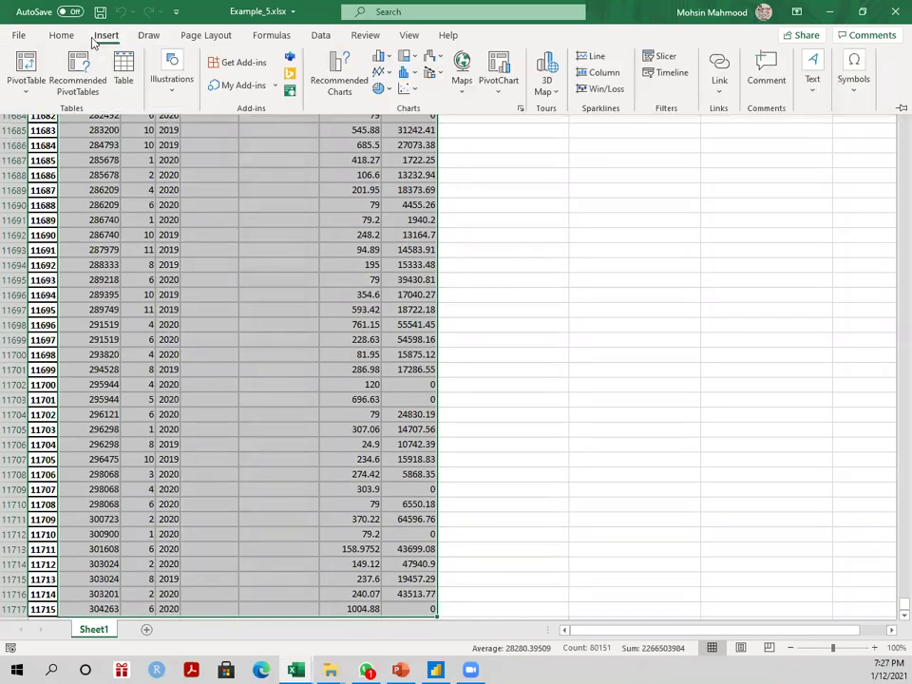
{"action": "left_click", "coordinate": [36, 85]}
{"action": "left_click", "coordinate": [38, 112]}
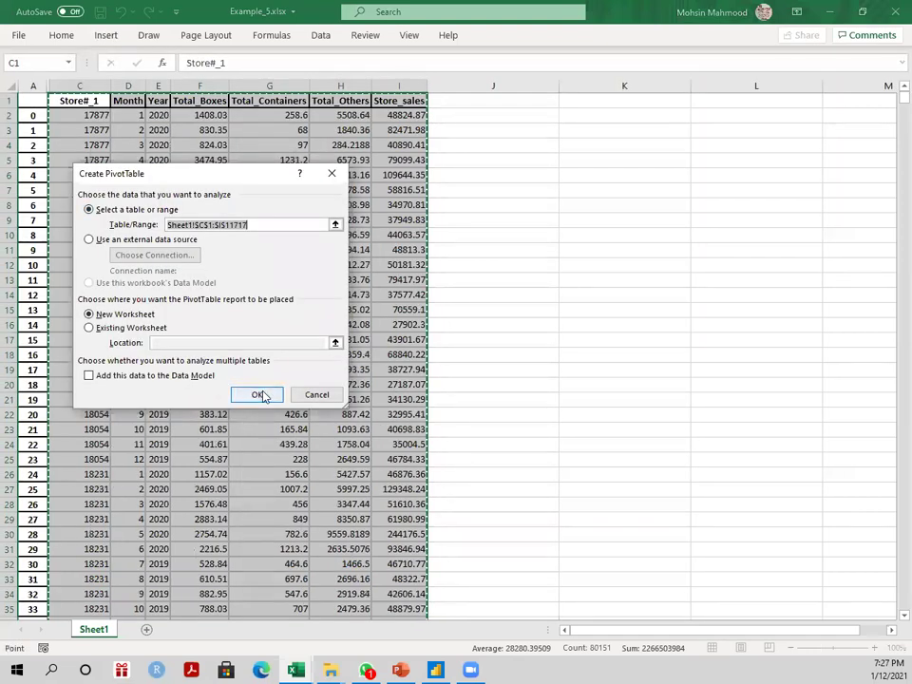
{"action": "left_click", "coordinate": [264, 393]}
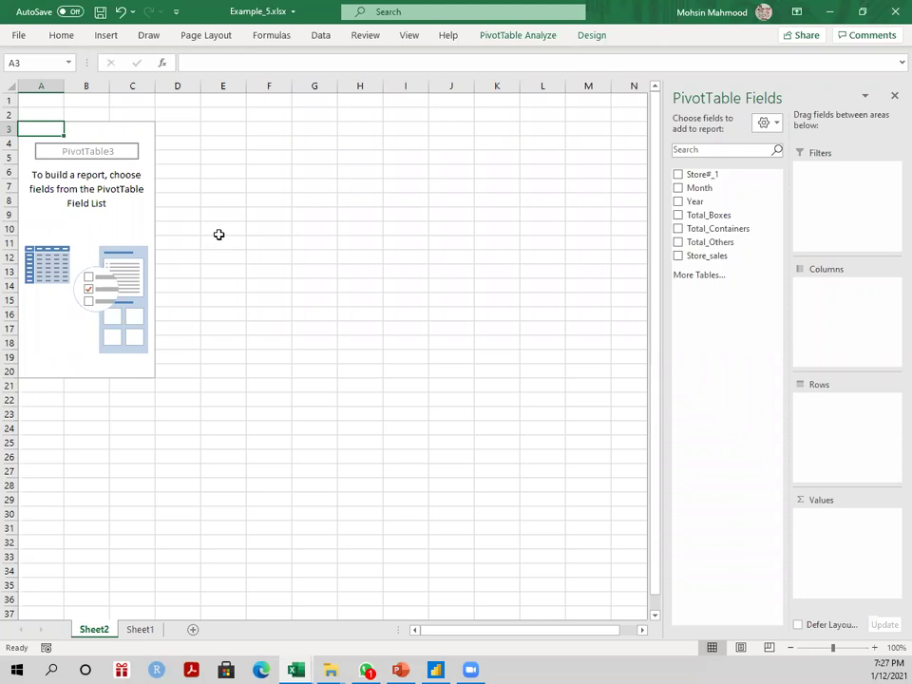
Step: Build the PivotTable with Store#_1 in rows, the sum of Store_sales as values and Year in columns
{"action": "left_click", "coordinate": [147, 630]}
{"action": "left_click_drag", "start_coordinate": [99, 115], "coordinate": [100, 282]}
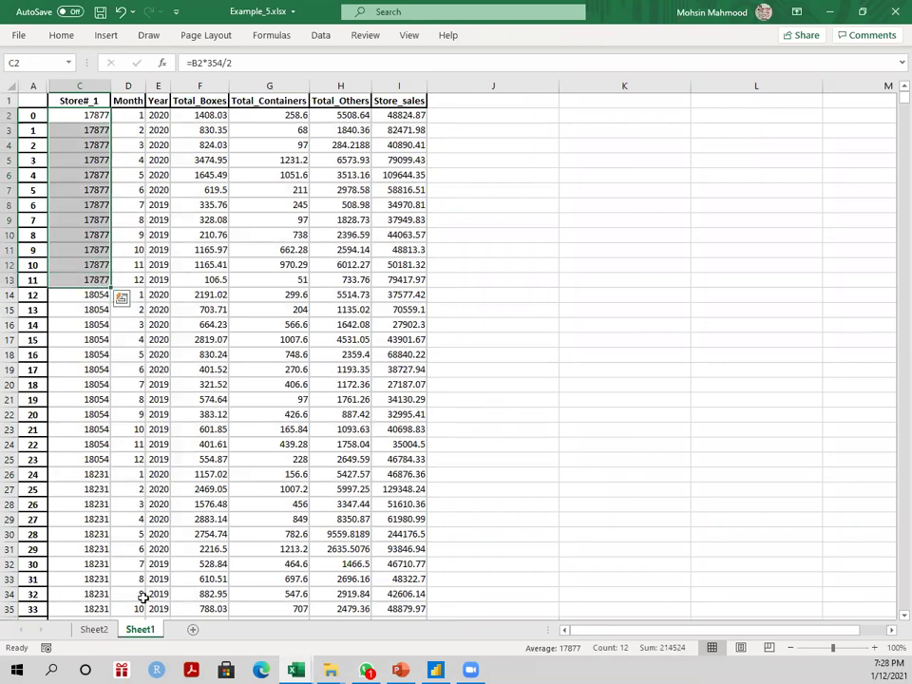
{"action": "left_click", "coordinate": [94, 629]}
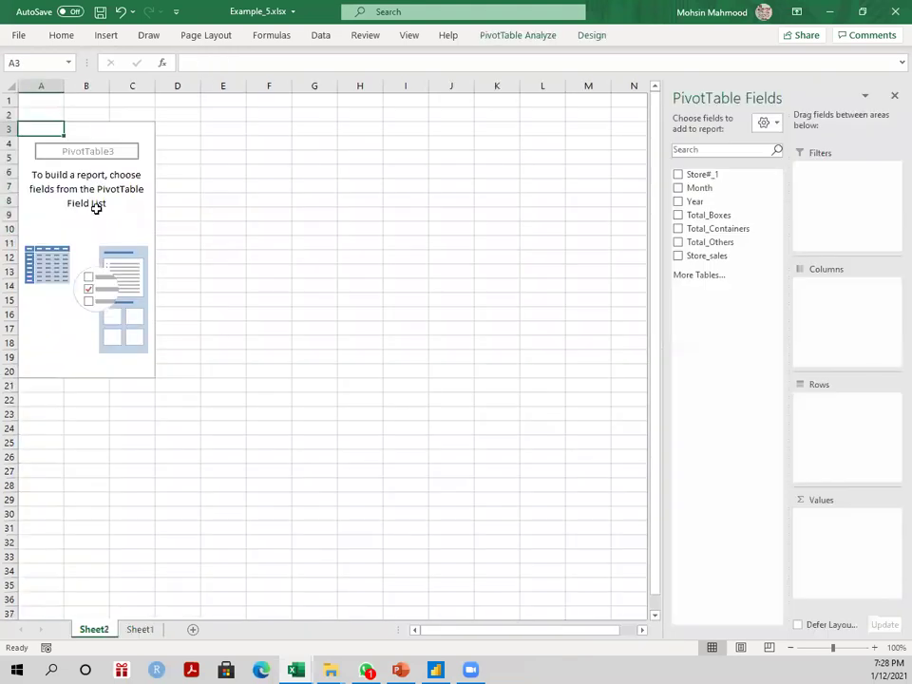
{"action": "left_click", "coordinate": [92, 213]}
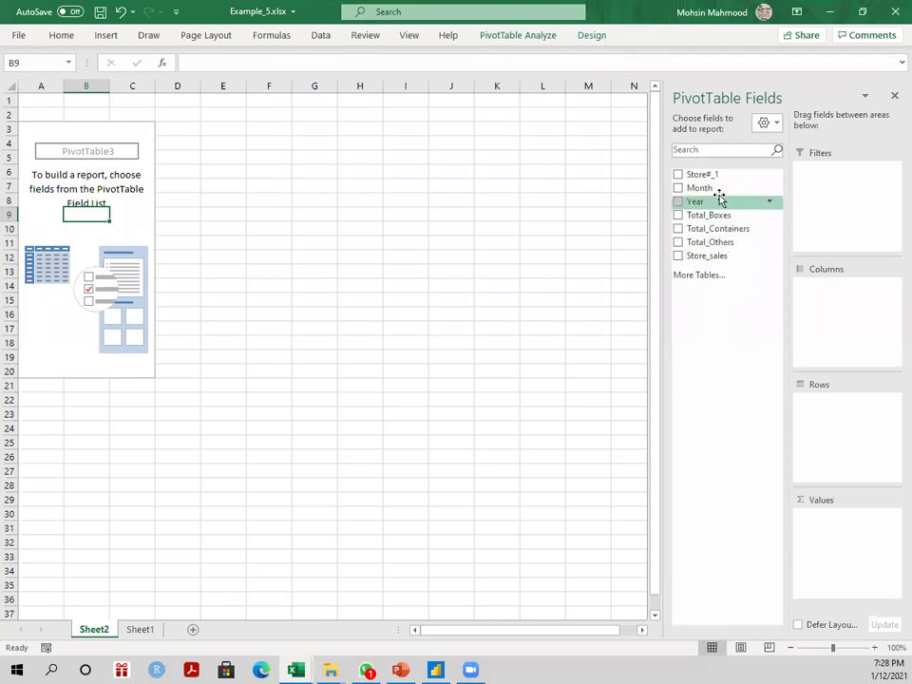
{"action": "left_click_drag", "start_coordinate": [706, 177], "coordinate": [837, 416]}
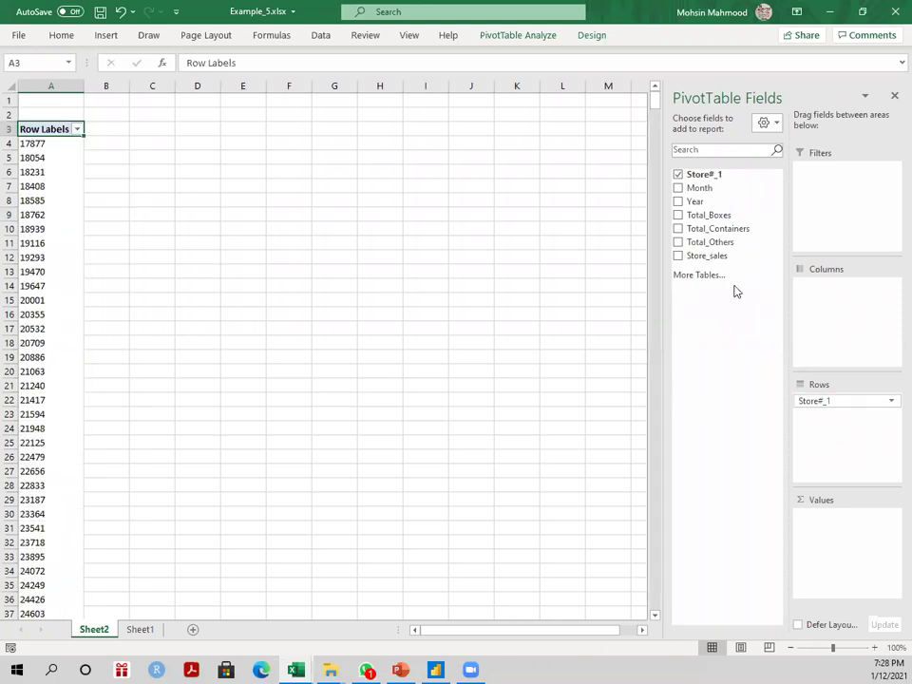
{"action": "left_click_drag", "start_coordinate": [717, 254], "coordinate": [875, 550]}
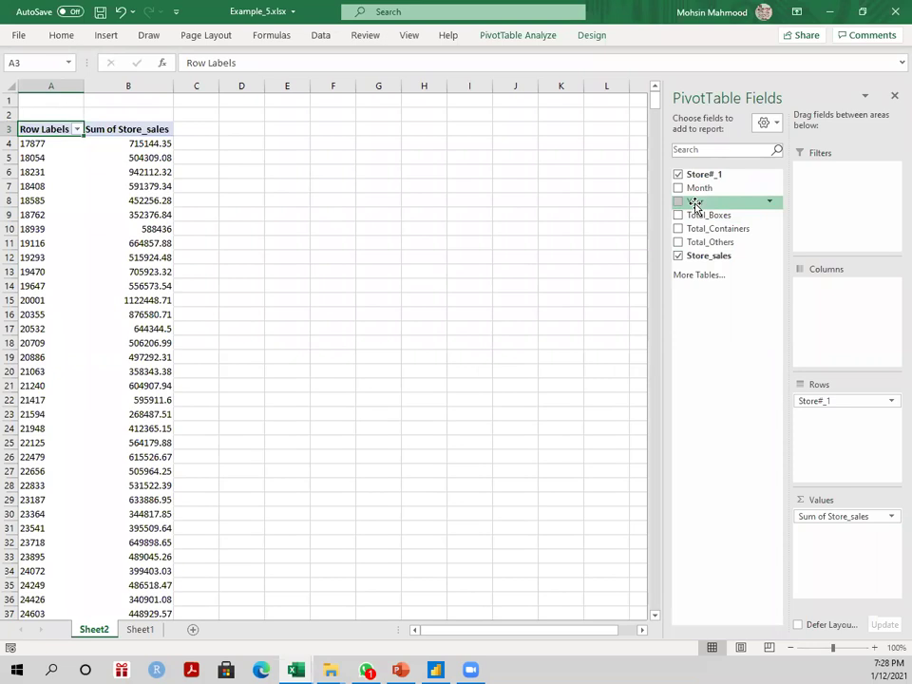
{"action": "left_click_drag", "start_coordinate": [695, 205], "coordinate": [838, 323]}
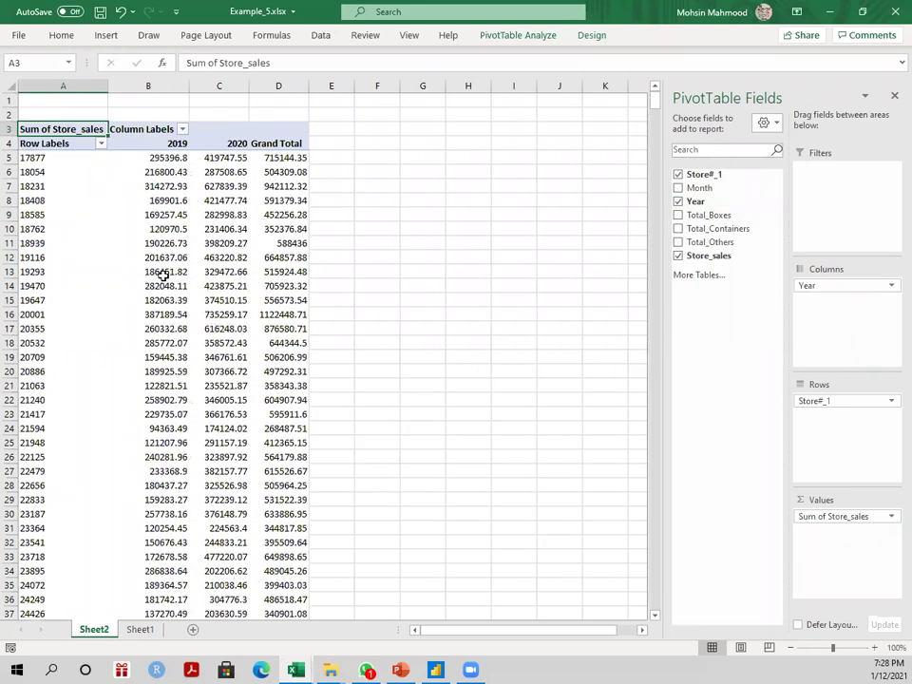
Step: Review the 2019 and 2020 sales of each store in the PivotTable
{"action": "mouse_move", "coordinate": [163, 259]}
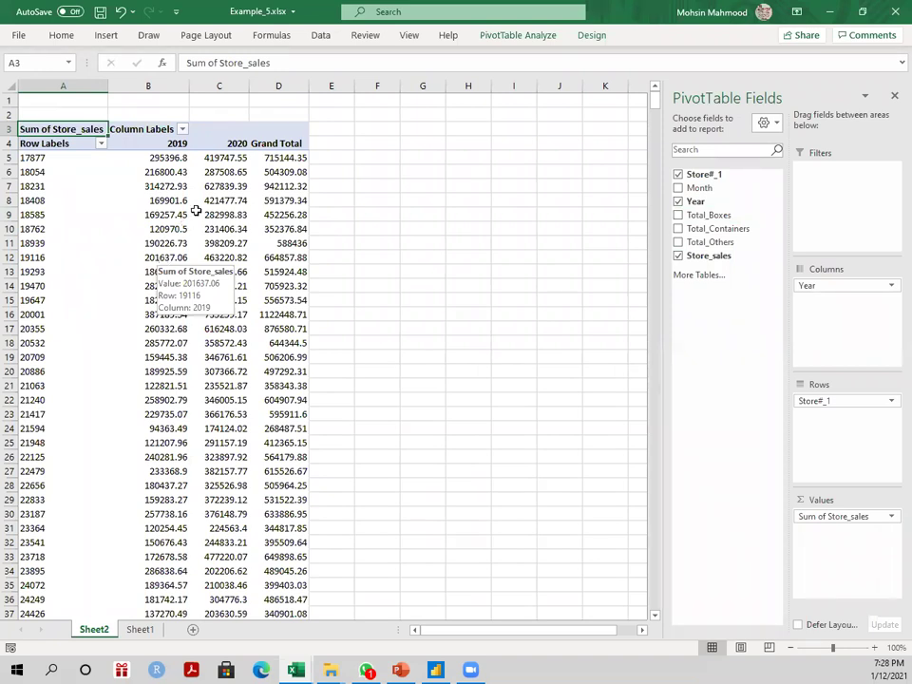
{"action": "left_click", "coordinate": [208, 161]}
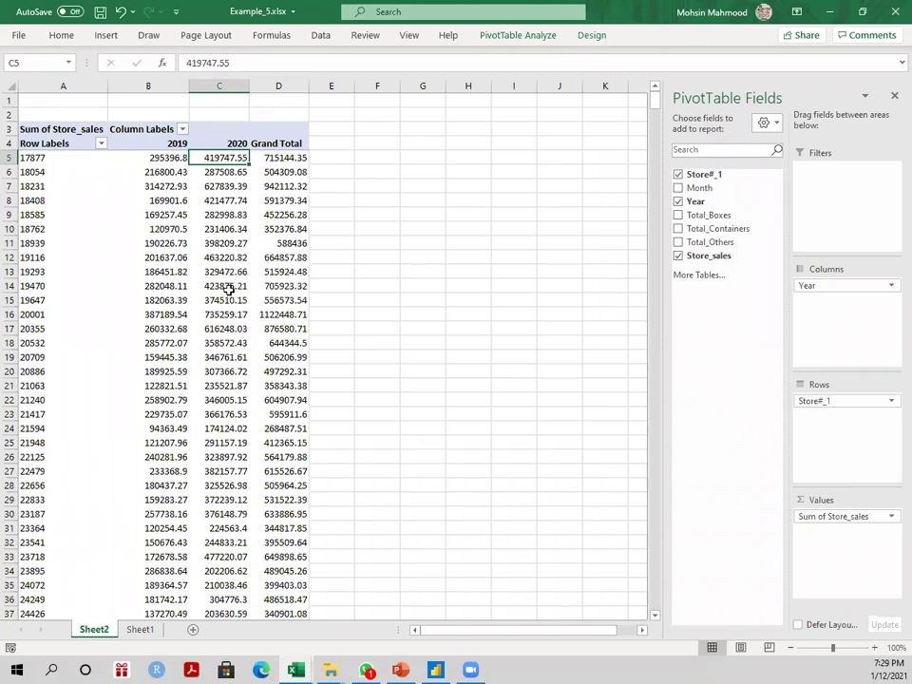
{"action": "scroll", "coordinate": [226, 299], "scroll_direction": "down", "scroll_amount": 3}
{"action": "scroll", "coordinate": [225, 302], "scroll_direction": "down", "scroll_amount": 13}
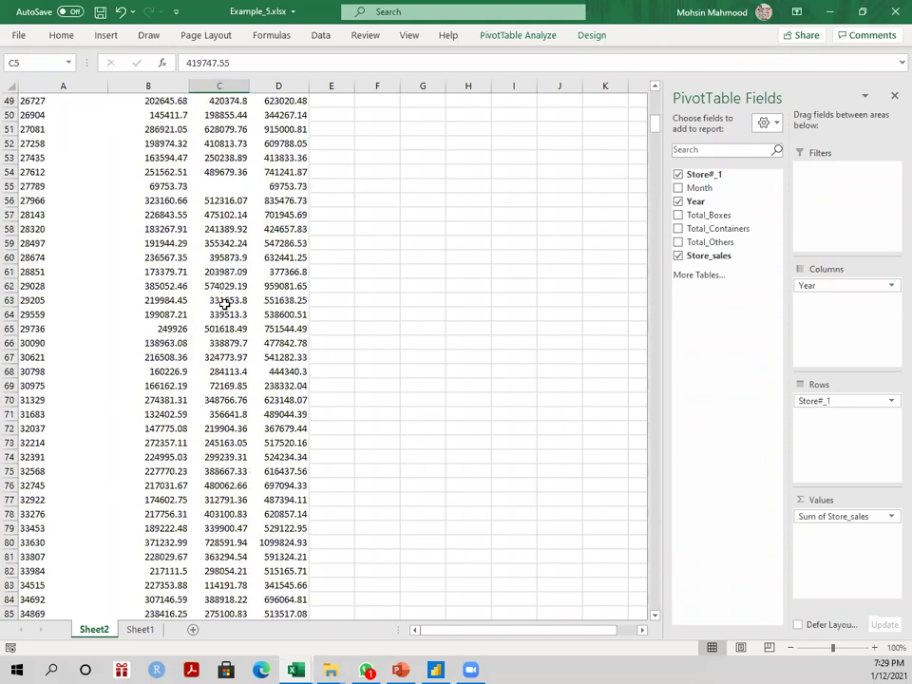
Step: Add the sums of Total_Boxes and Total_Containers to the PivotTable's values alongside Store_sales
{"action": "scroll", "coordinate": [224, 302], "scroll_direction": "down", "scroll_amount": 17}
{"action": "scroll", "coordinate": [224, 302], "scroll_direction": "down", "scroll_amount": 3}
{"action": "scroll", "coordinate": [224, 302], "scroll_direction": "down", "scroll_amount": 16}
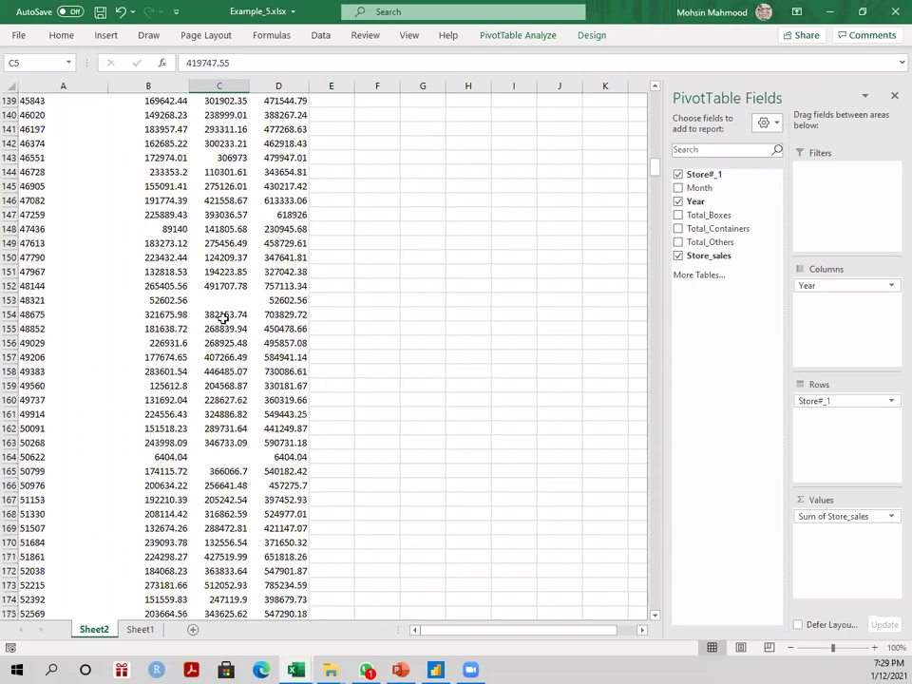
{"action": "scroll", "coordinate": [218, 325], "scroll_direction": "up", "scroll_amount": 8}
{"action": "scroll", "coordinate": [221, 317], "scroll_direction": "up", "scroll_amount": 20}
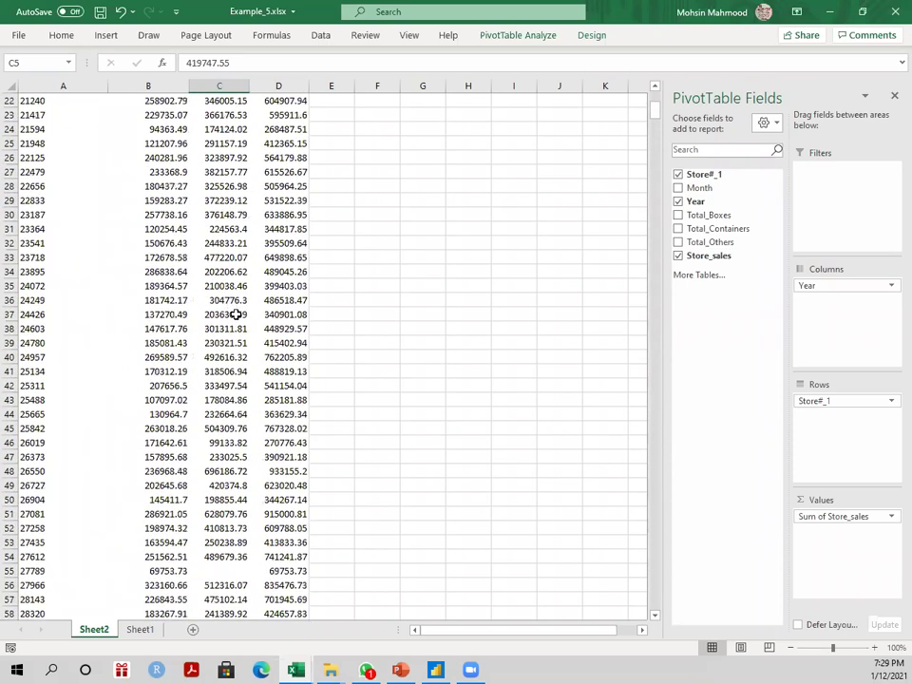
{"action": "scroll", "coordinate": [247, 323], "scroll_direction": "up", "scroll_amount": 7}
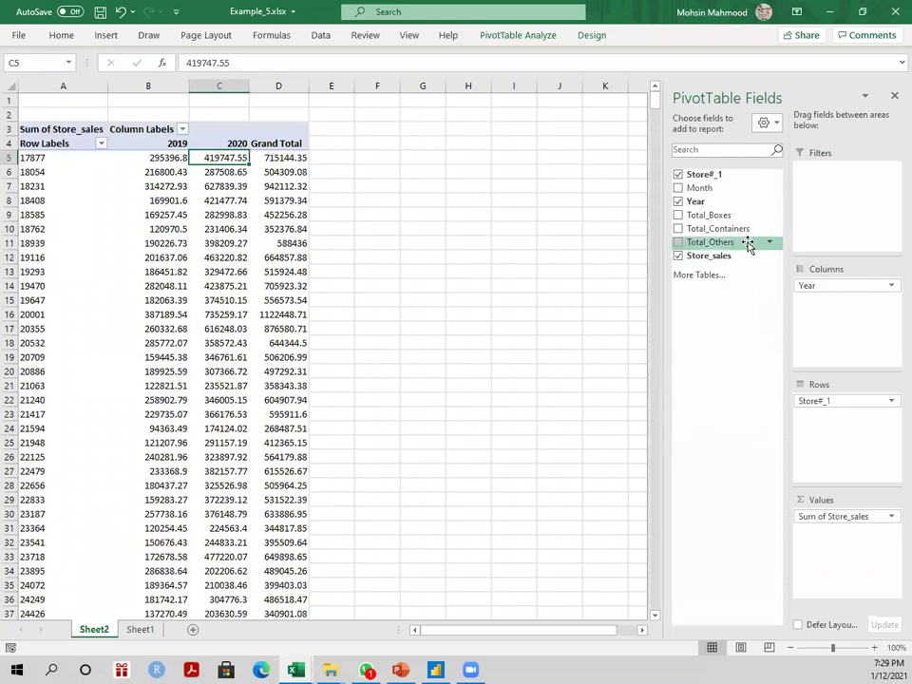
{"action": "left_click_drag", "start_coordinate": [702, 216], "coordinate": [838, 542]}
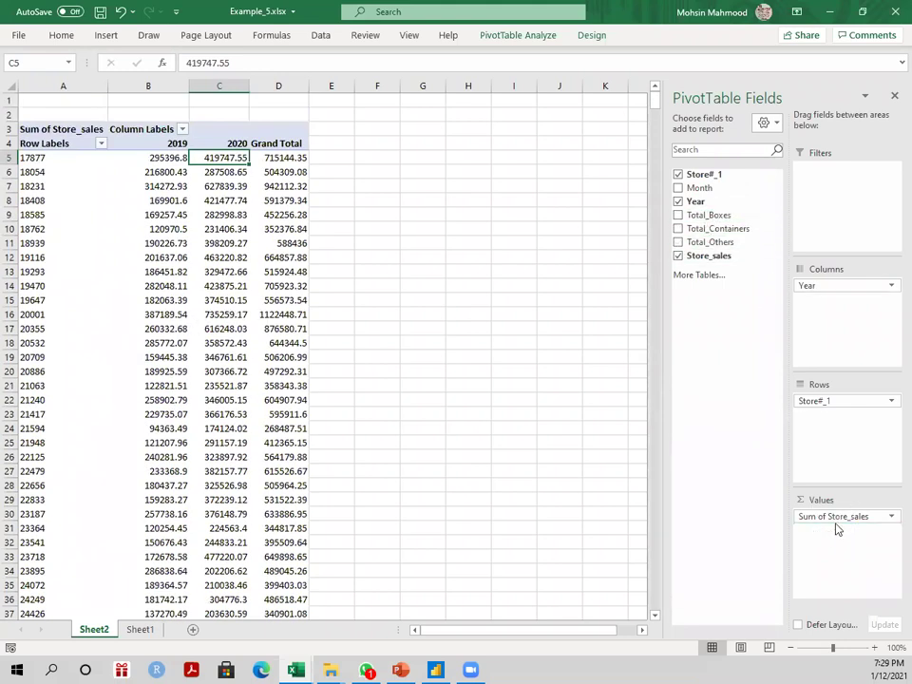
{"action": "left_click_drag", "start_coordinate": [700, 235], "coordinate": [843, 561]}
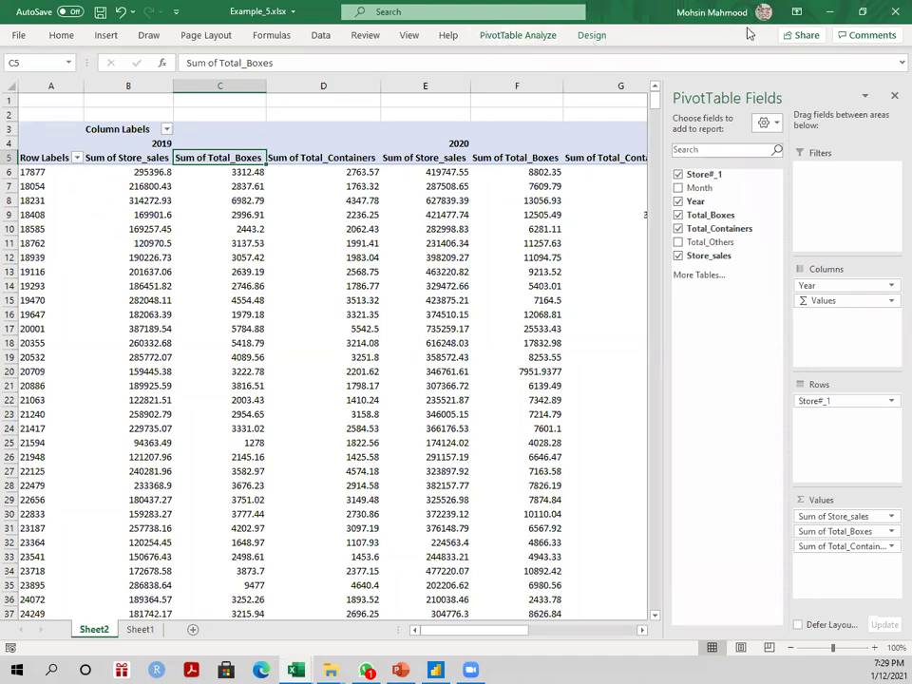
Step: Close Example_5.xlsx without saving and resume the PowerPoint slide show at the slide with examples 5 to 8
{"action": "left_click", "coordinate": [893, 16]}
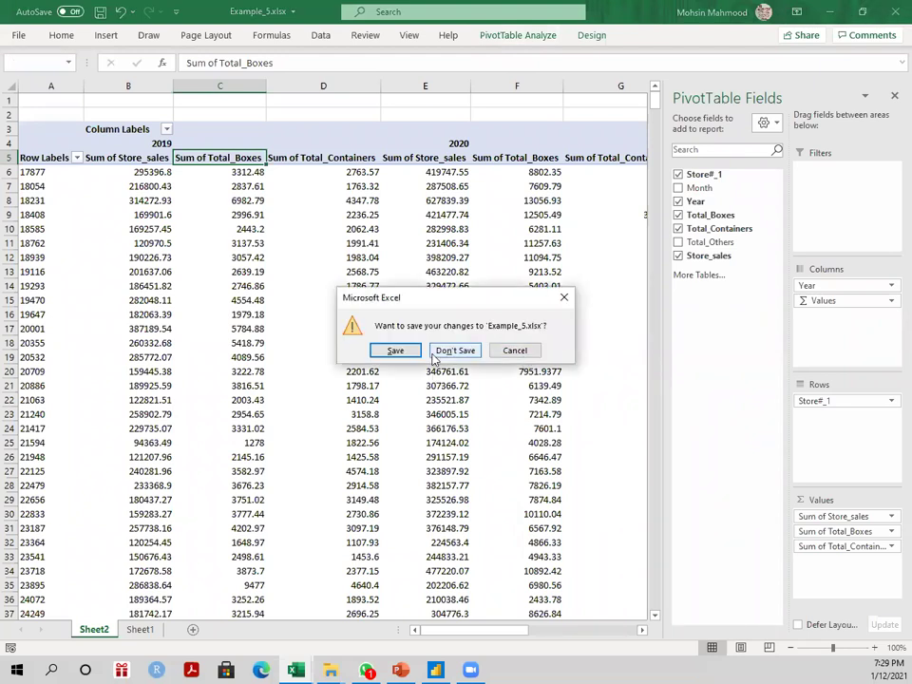
{"action": "left_click", "coordinate": [439, 351]}
{"action": "left_click", "coordinate": [401, 670]}
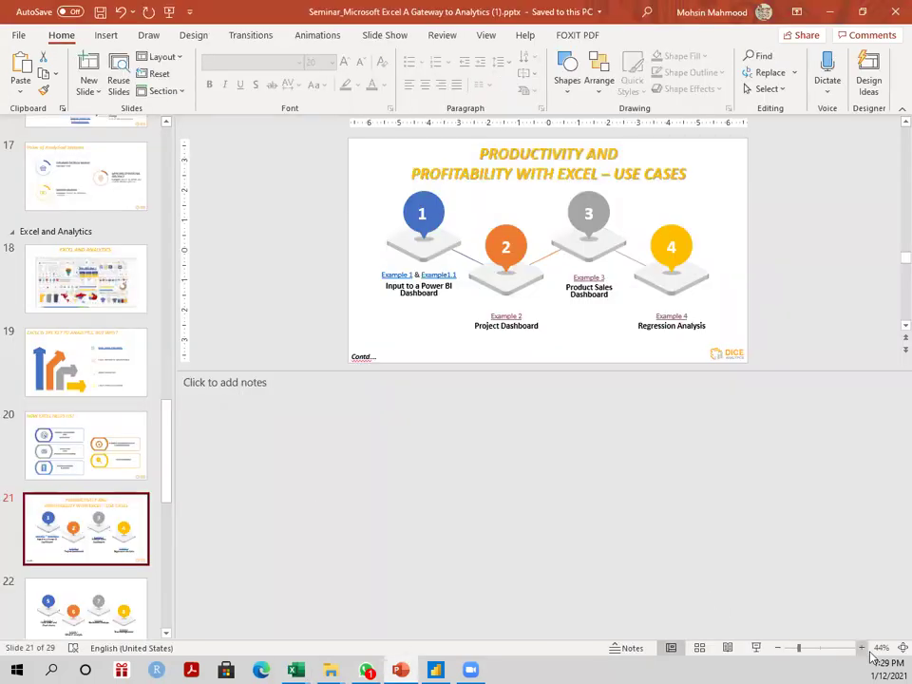
{"action": "left_click", "coordinate": [756, 647]}
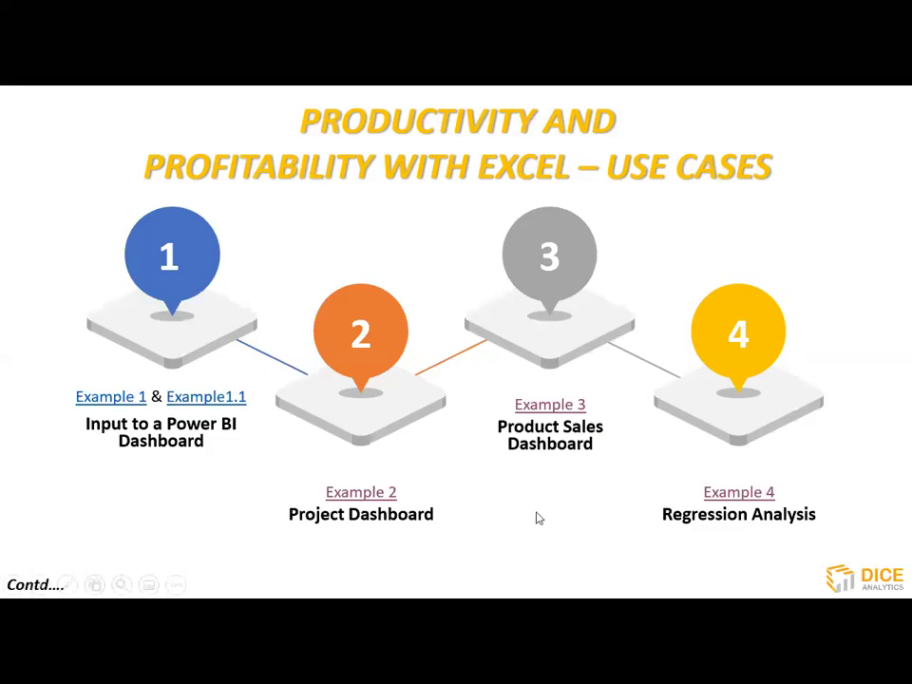
{"action": "left_click", "coordinate": [550, 526]}
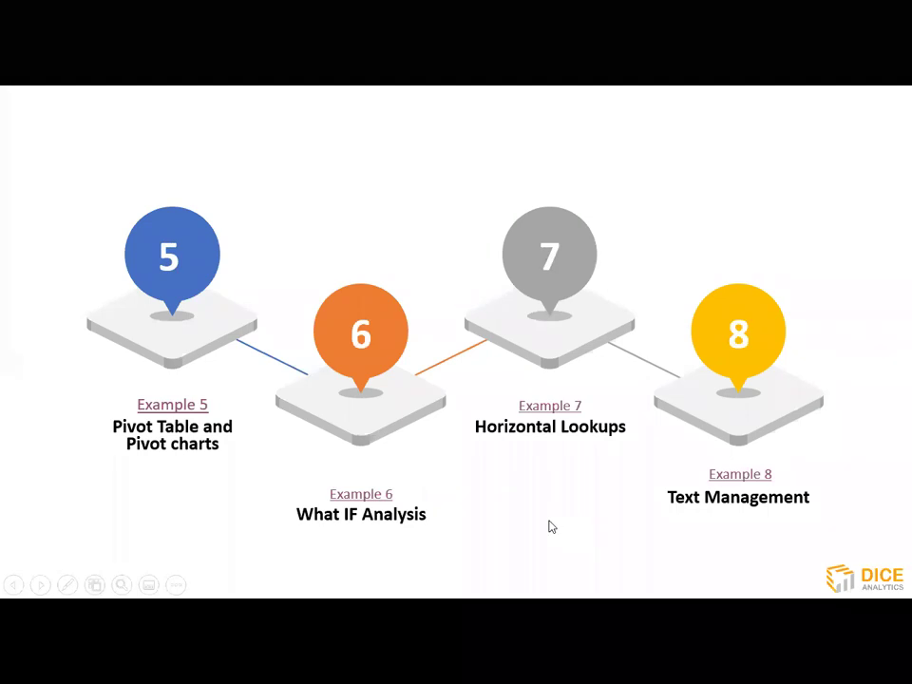
Step: Open Example_6.xlsx from the What IF Analysis use case and keep the ribbon expanded over the sheet
{"action": "left_click", "coordinate": [352, 493]}
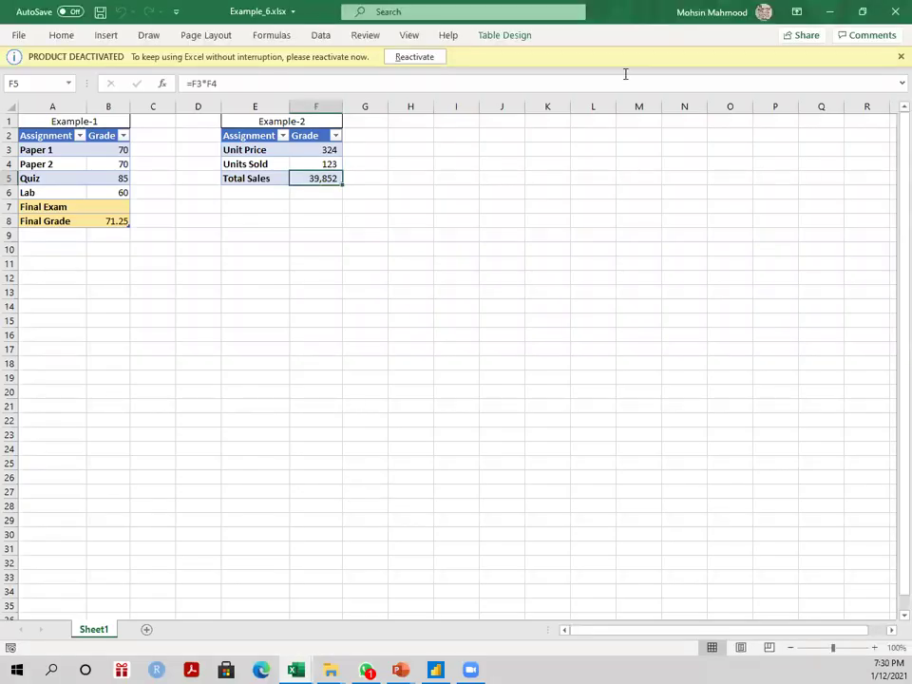
{"action": "left_click", "coordinate": [899, 56]}
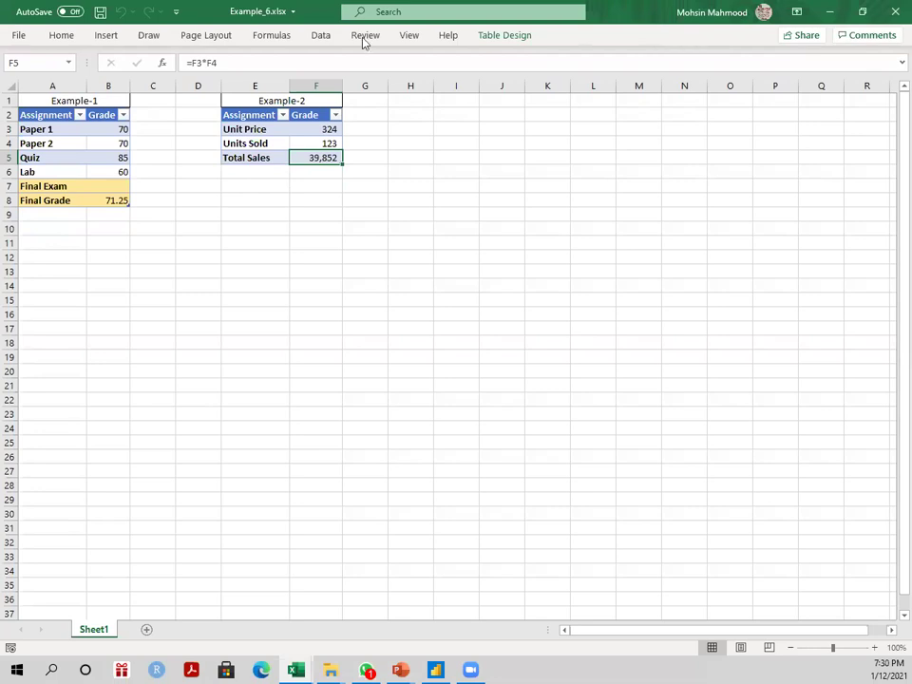
{"action": "left_click", "coordinate": [103, 37]}
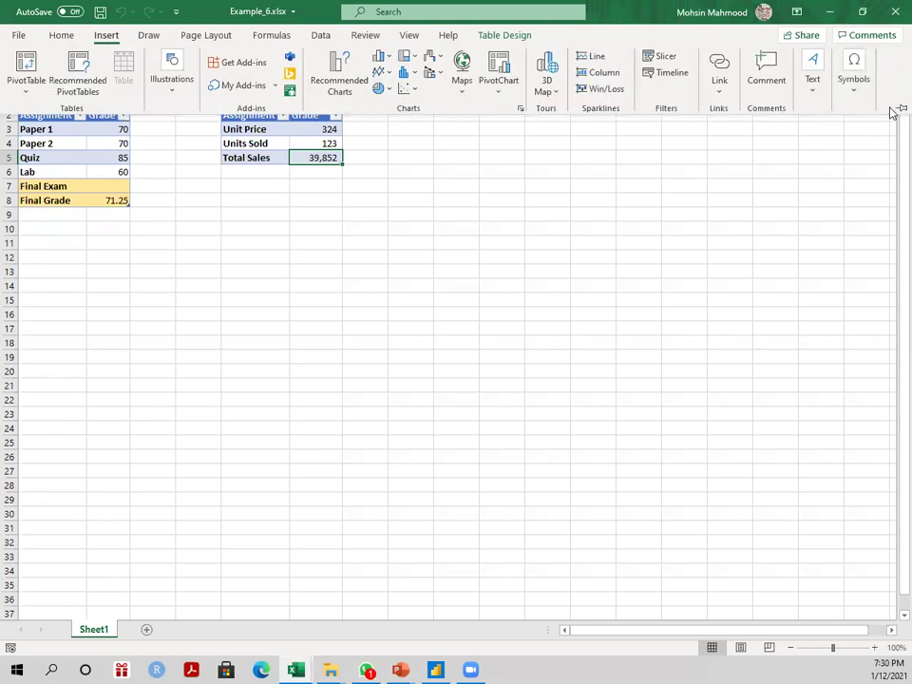
{"action": "key", "text": "ctrl+F1"}
{"action": "left_click", "coordinate": [338, 317]}
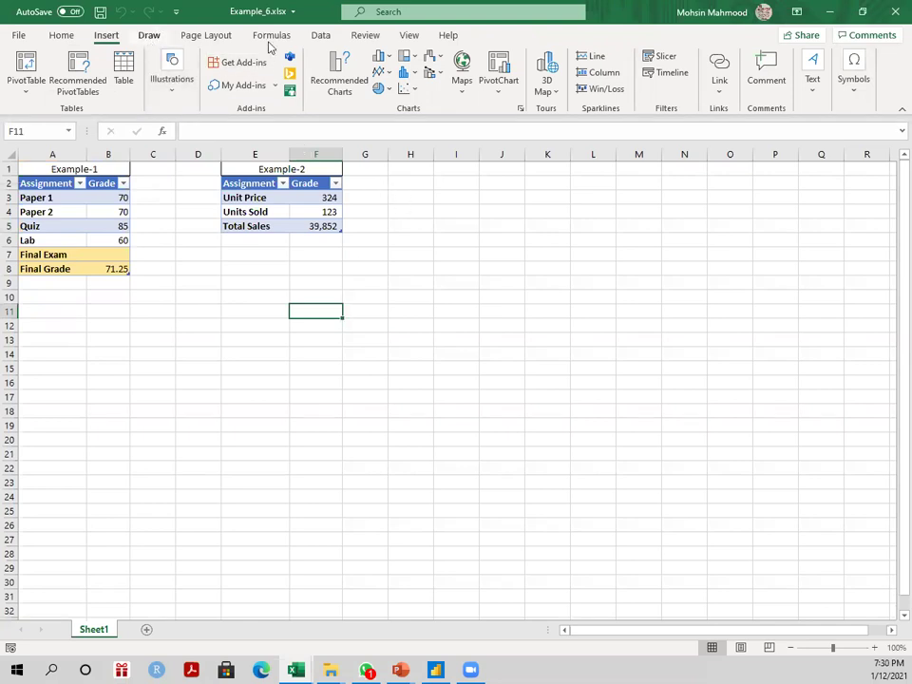
Step: Look at the What-If Analysis tools on offer: Scenario Manager, Goal Seek and Data Table
{"action": "left_click", "coordinate": [321, 38]}
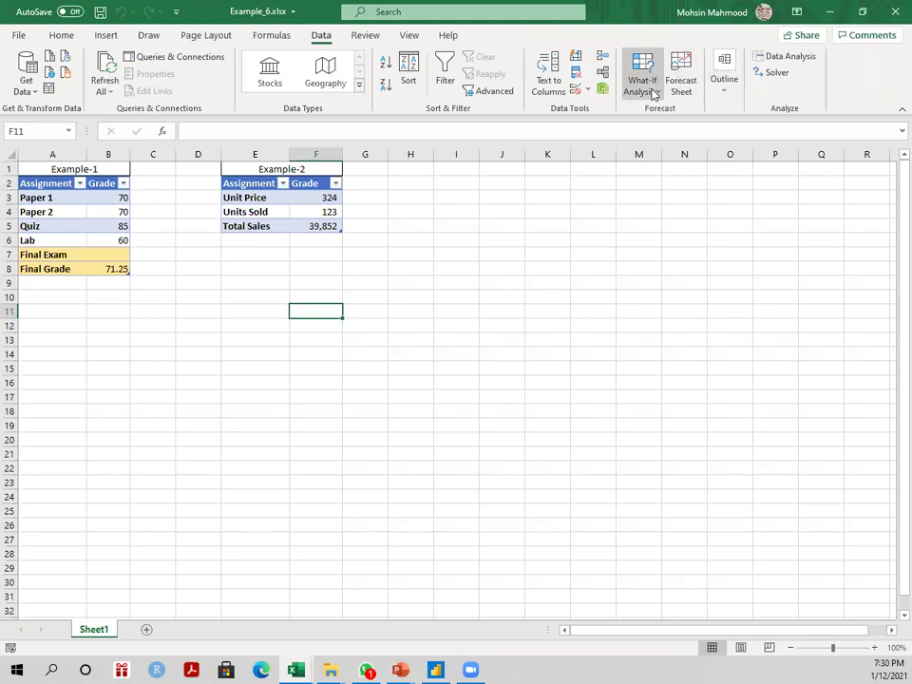
{"action": "left_click", "coordinate": [648, 94]}
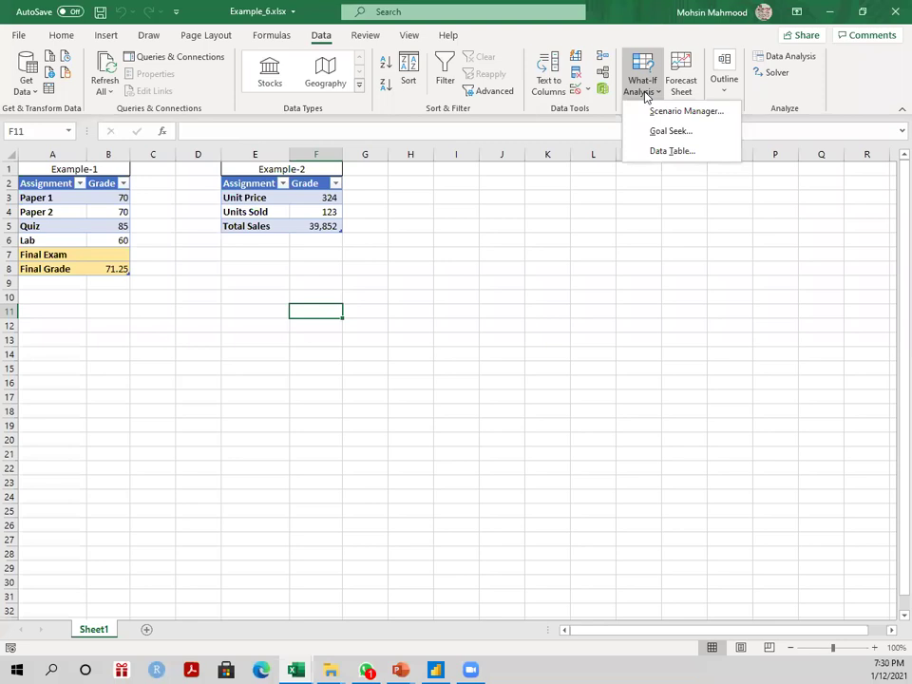
{"action": "left_click", "coordinate": [399, 268]}
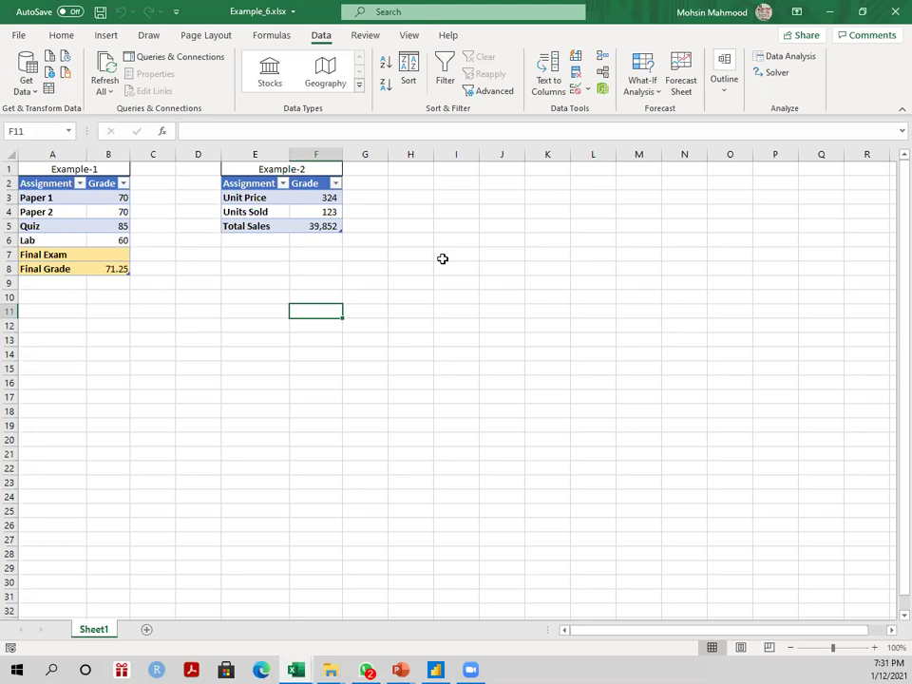
Step: Try Units Sold values of 200 and 67 in cell F4 of the Example-2 table
{"action": "left_click", "coordinate": [328, 210]}
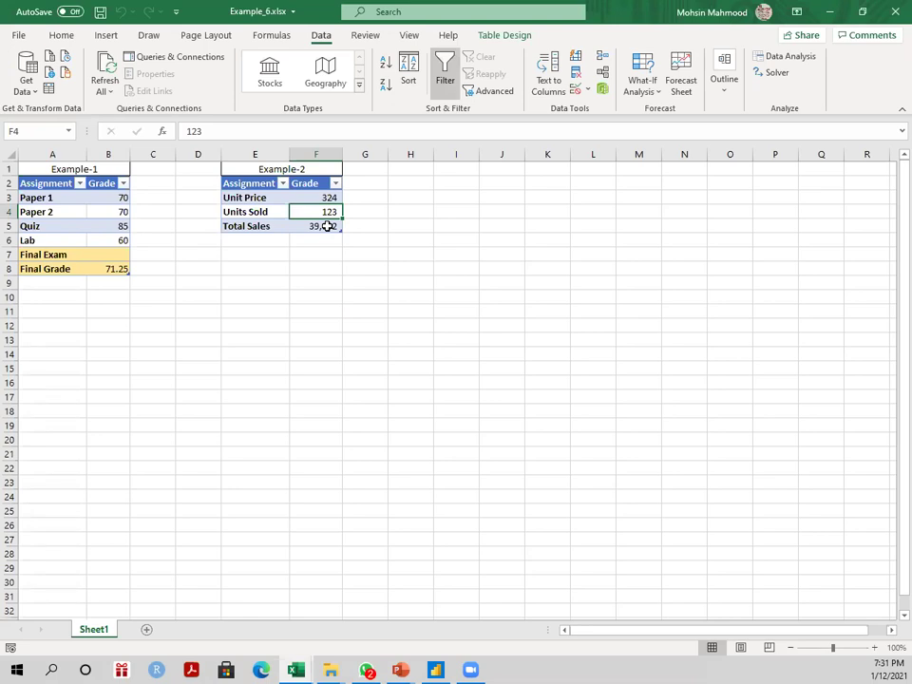
{"action": "type", "text": "200"}
{"action": "key", "text": "Return"}
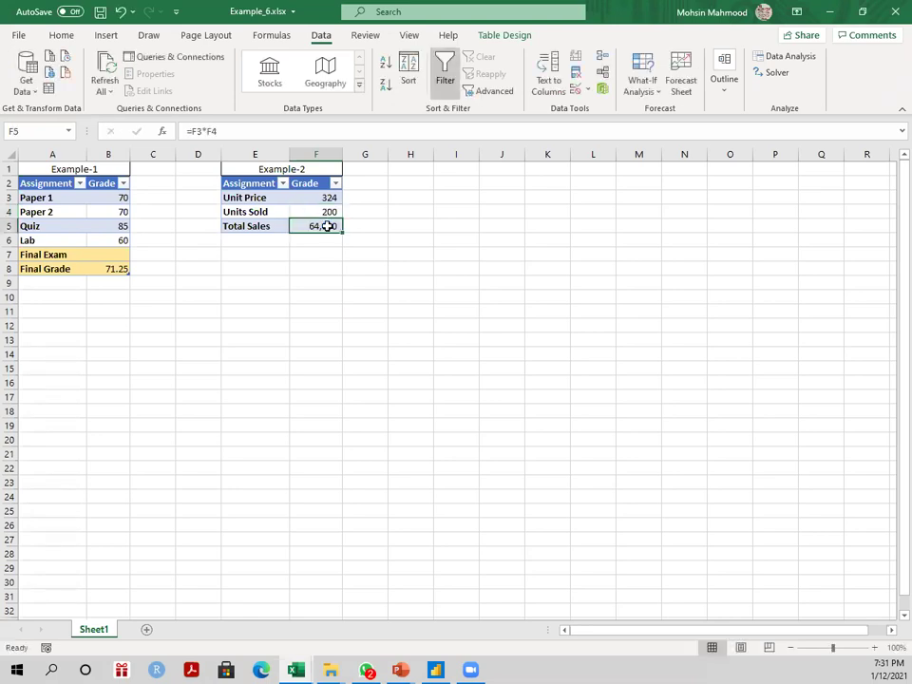
{"action": "left_click", "coordinate": [326, 211]}
{"action": "type", "text": "67"}
{"action": "key", "text": "Return"}
Step: Undo the mistaken entry of 160 over the Total Sales formula and set Units Sold in F4 to 160
{"action": "type", "text": "160"}
{"action": "key", "text": "Return"}
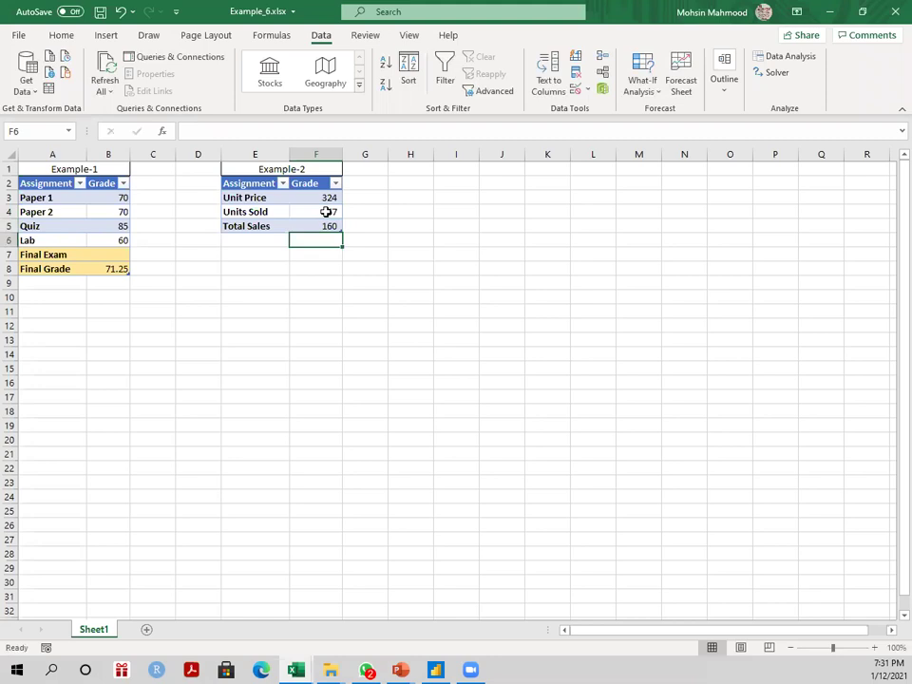
{"action": "key", "text": "ctrl+z"}
{"action": "left_click", "coordinate": [326, 212]}
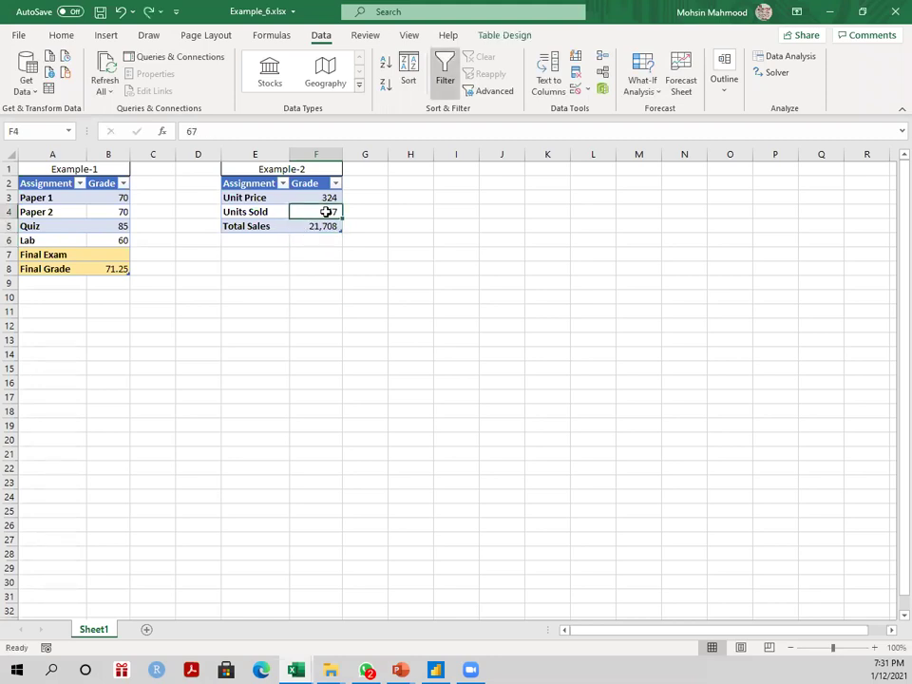
{"action": "type", "text": "160"}
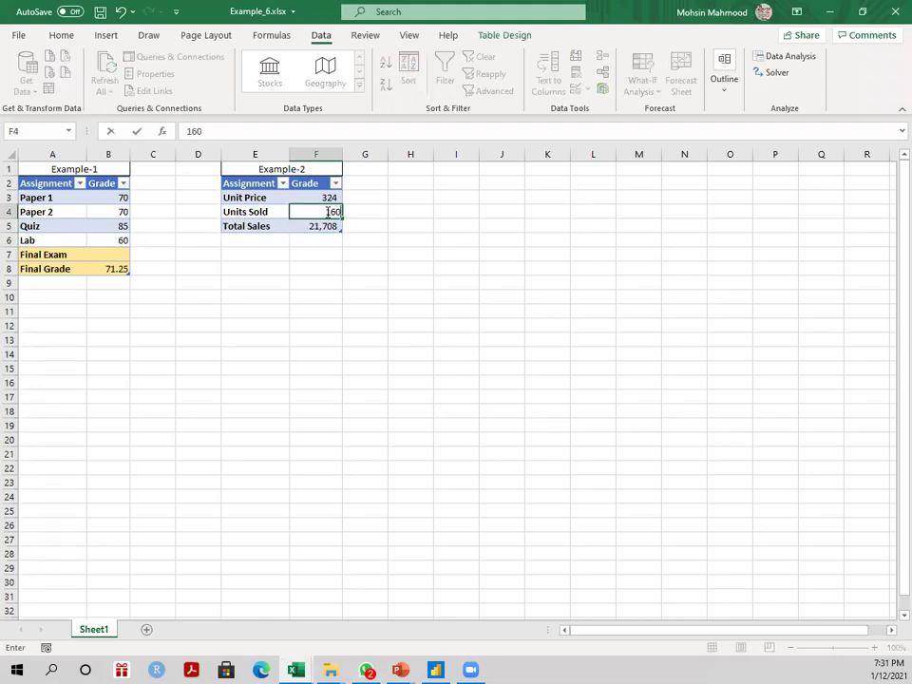
{"action": "left_click", "coordinate": [370, 266]}
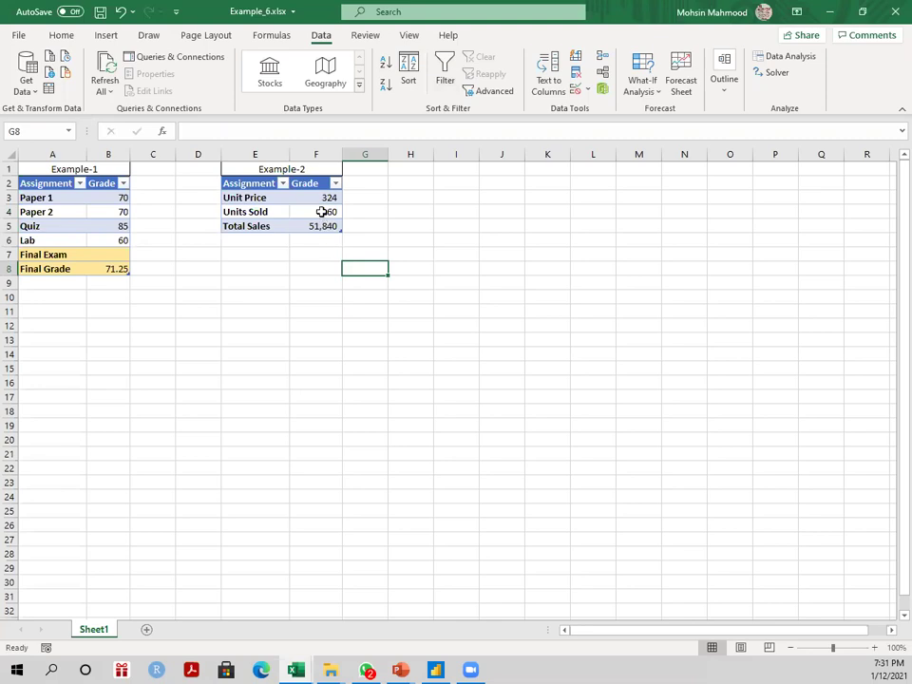
Step: Start a Goal Seek with the Total Sales cell F5 as the set cell
{"action": "left_click", "coordinate": [323, 211]}
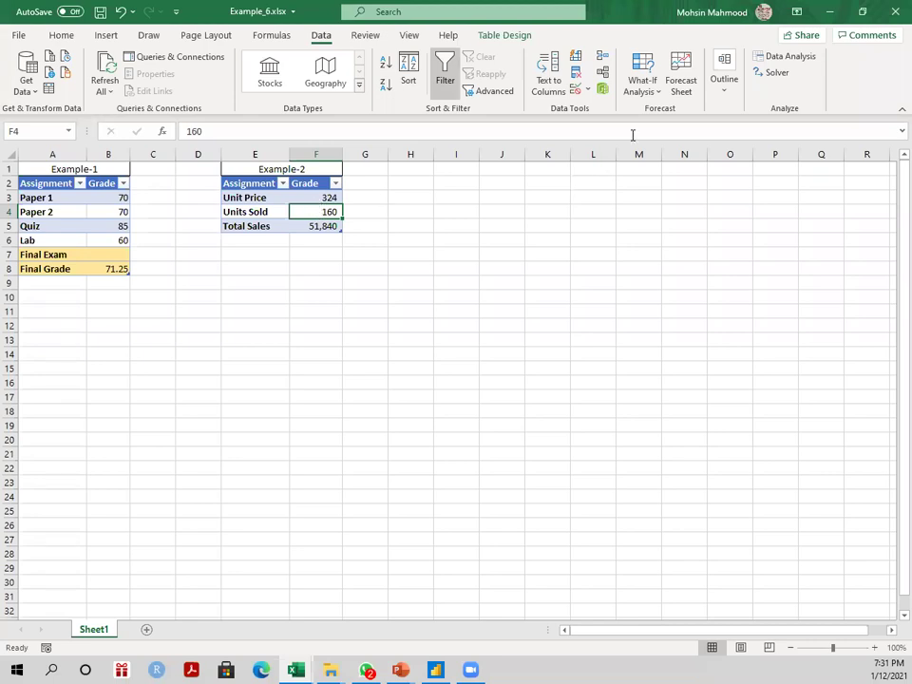
{"action": "left_click", "coordinate": [651, 92]}
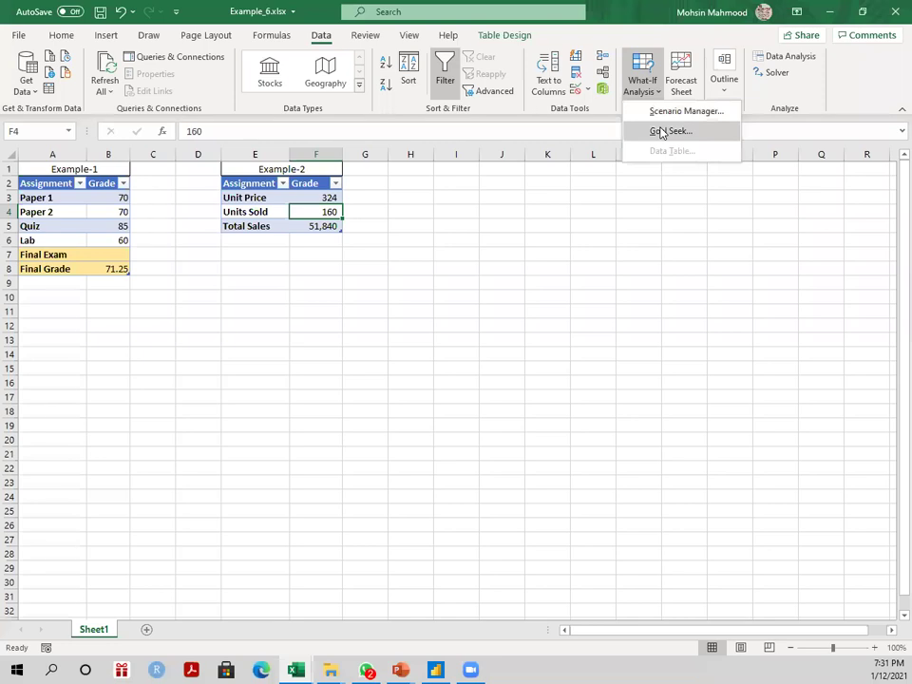
{"action": "left_click", "coordinate": [662, 132]}
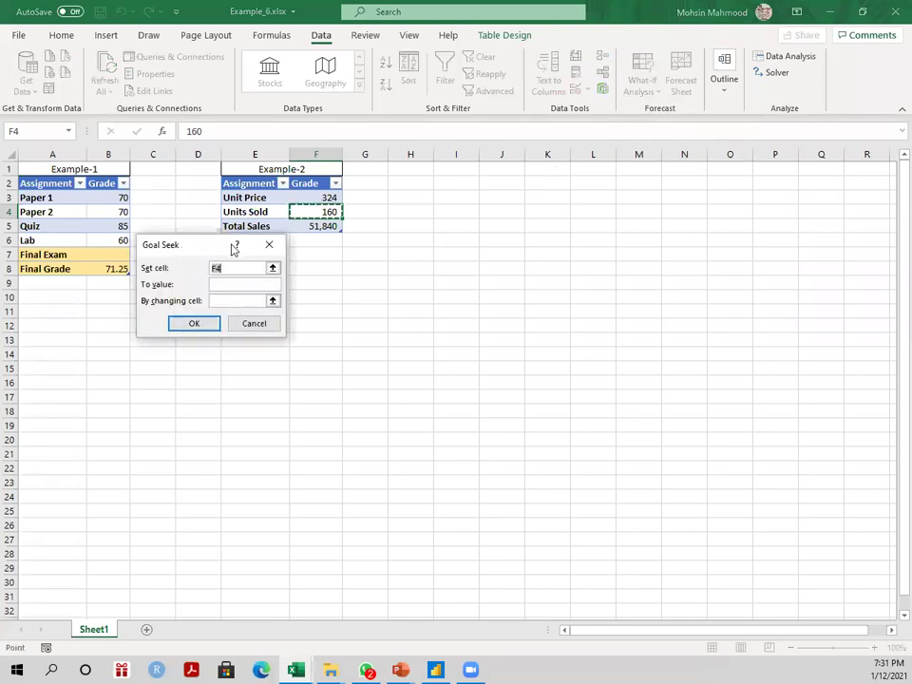
{"action": "left_click_drag", "start_coordinate": [233, 249], "coordinate": [529, 193]}
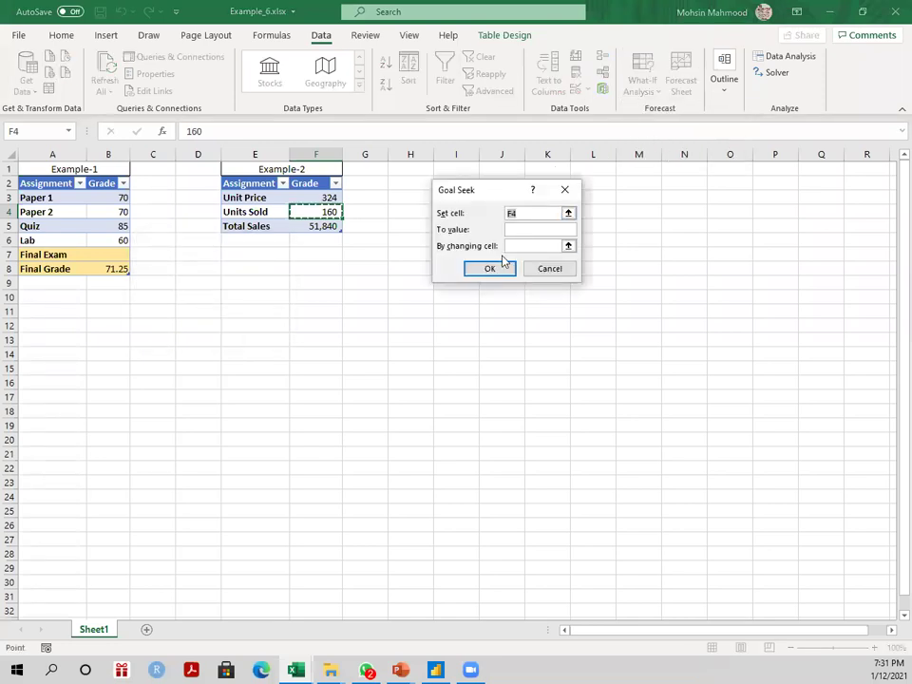
{"action": "left_click", "coordinate": [313, 212]}
{"action": "left_click", "coordinate": [328, 226]}
Step: Seek a Total Sales value of 60000 by changing Units Sold in F4, and discard the solution
{"action": "left_click", "coordinate": [530, 228]}
{"action": "type", "text": "60000"}
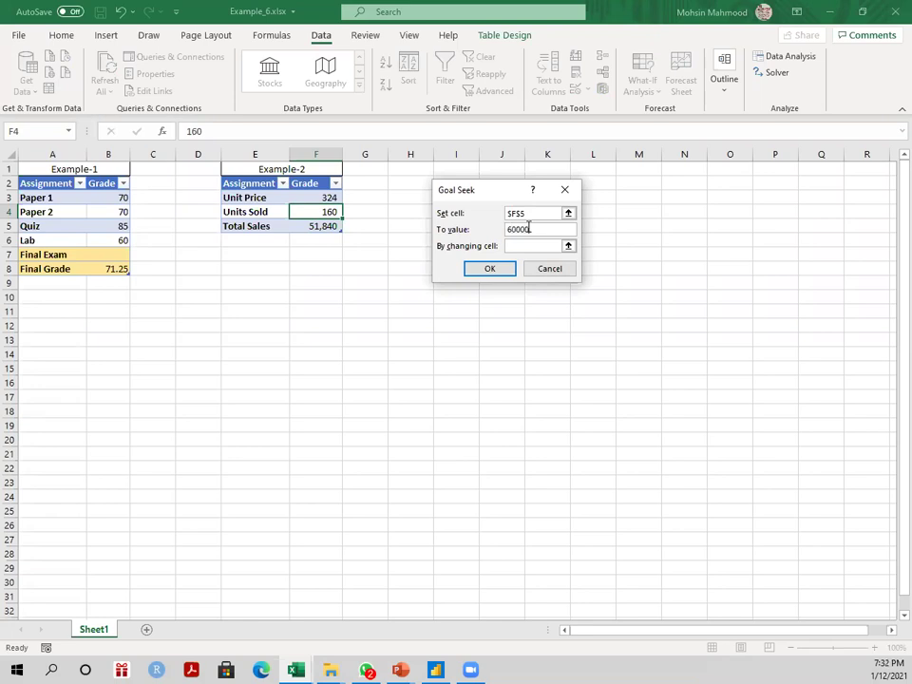
{"action": "left_click", "coordinate": [568, 245]}
{"action": "left_click", "coordinate": [326, 212]}
{"action": "key", "text": "Return"}
{"action": "key", "text": "Return"}
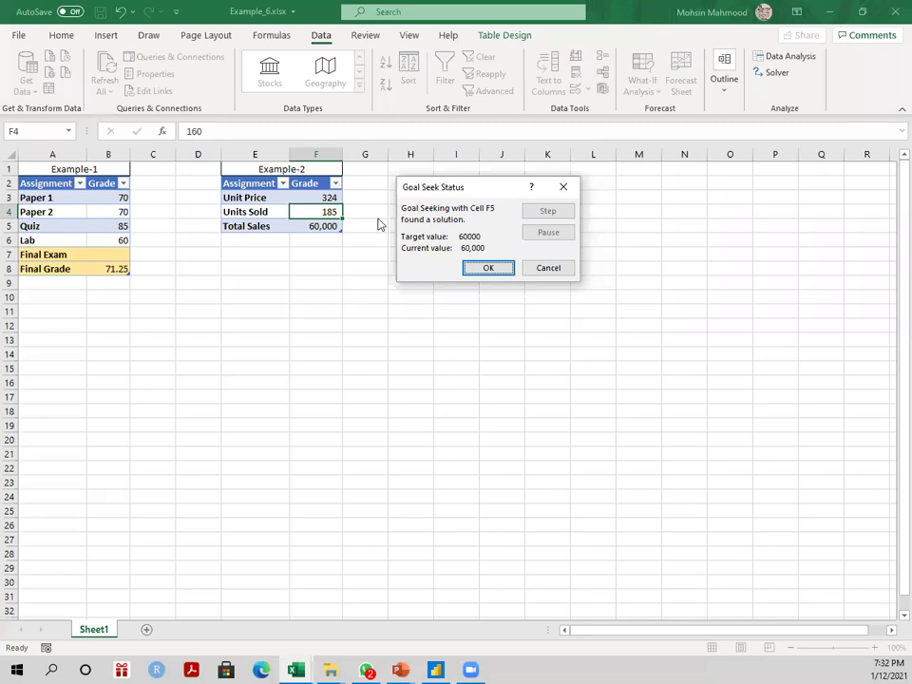
{"action": "left_click", "coordinate": [545, 267]}
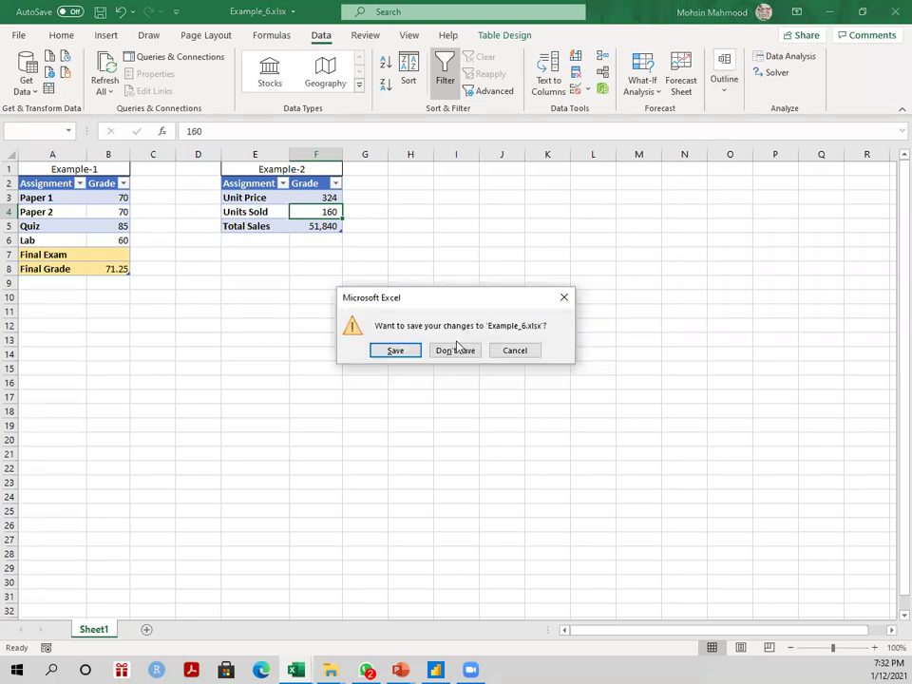
Step: Close Example_6.xlsx without saving and open Example_7.xlsx from the Horizontal Lookups use case in the PowerPoint slide show
{"action": "left_click", "coordinate": [458, 350]}
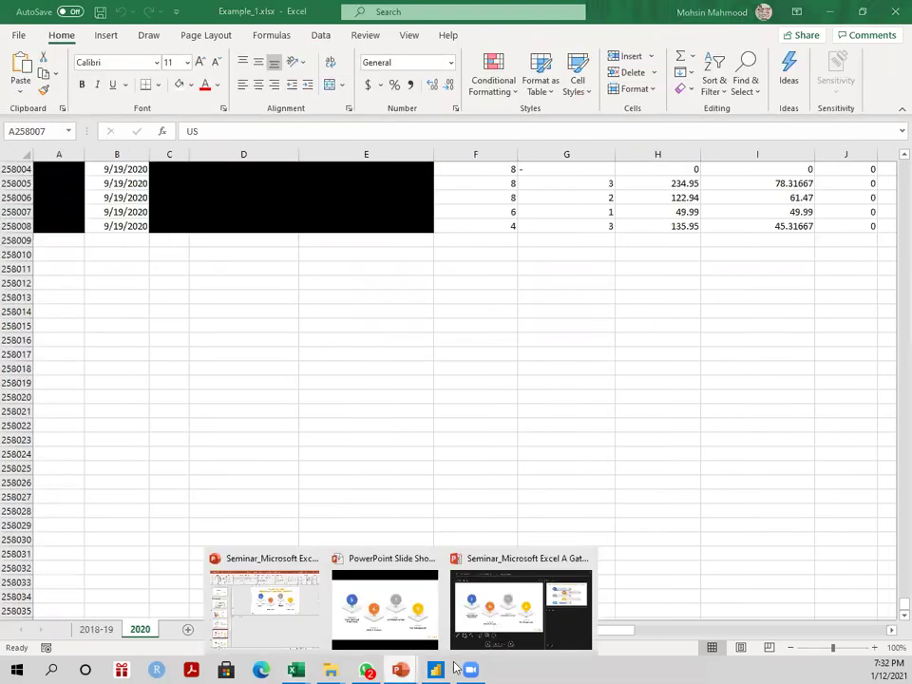
{"action": "left_click", "coordinate": [502, 613]}
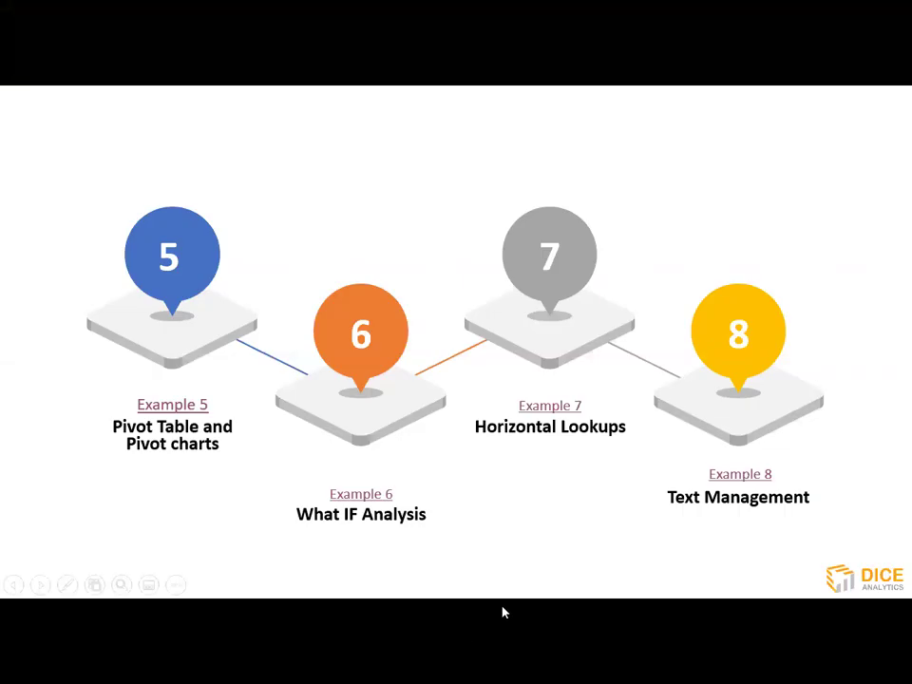
{"action": "left_click", "coordinate": [550, 406]}
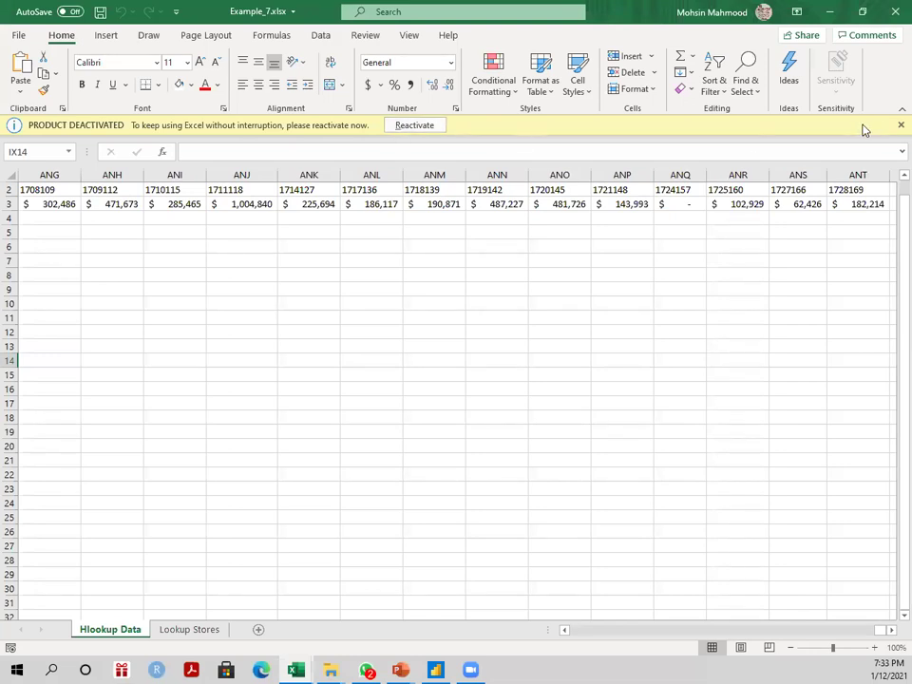
{"action": "left_click", "coordinate": [899, 125]}
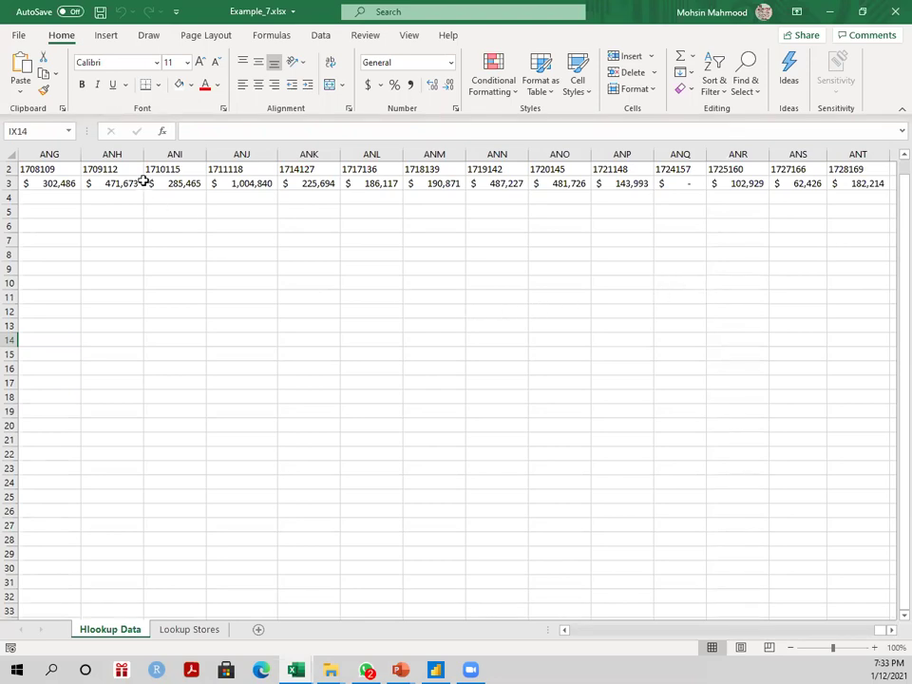
Step: Go to the start of the Hlookup Data rows and select the Store Number and Sum of Store_sales labels in A2:A3
{"action": "left_click_drag", "start_coordinate": [120, 171], "coordinate": [120, 179]}
{"action": "left_click_drag", "start_coordinate": [180, 228], "coordinate": [95, 238]}
{"action": "left_click", "coordinate": [111, 185]}
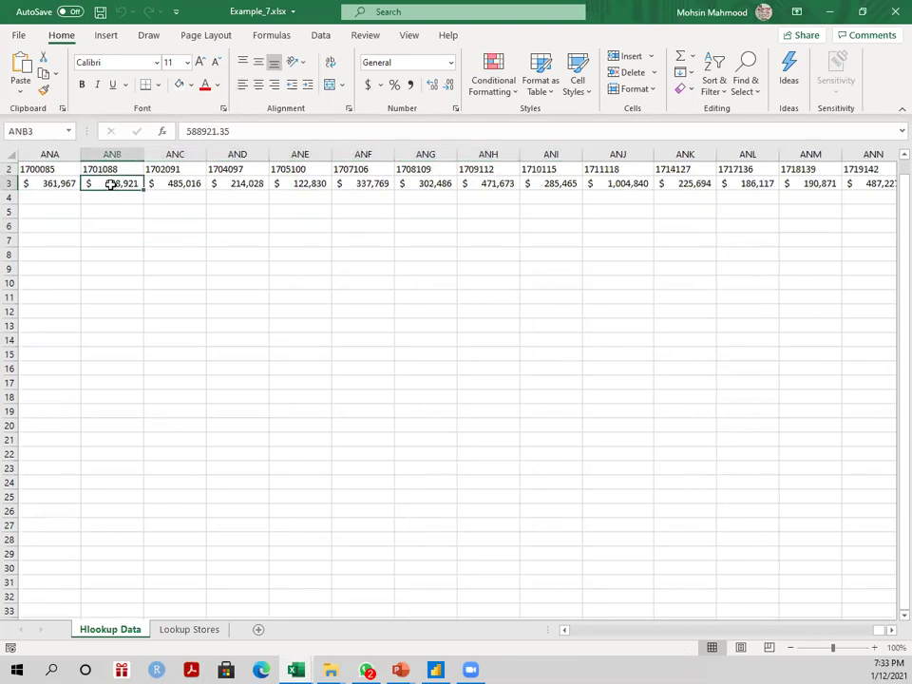
{"action": "key", "text": "ctrl+Left"}
{"action": "key", "text": "shift+Up"}
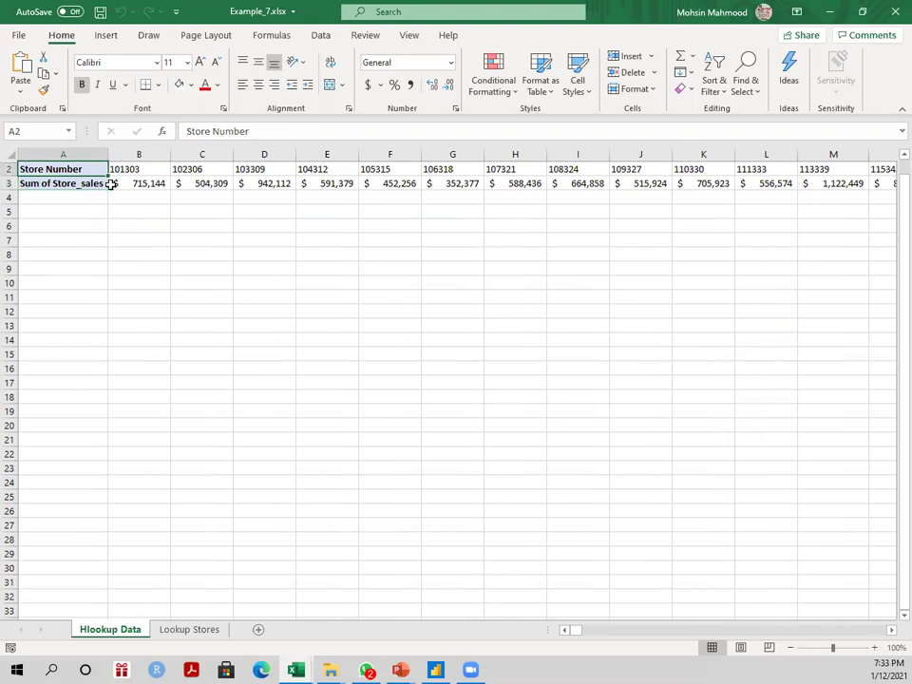
Step: Highlight the full Store Number row and the full Sum of Store_sales row on the Hlookup Data sheet
{"action": "key", "text": "ctrl+shift+Right"}
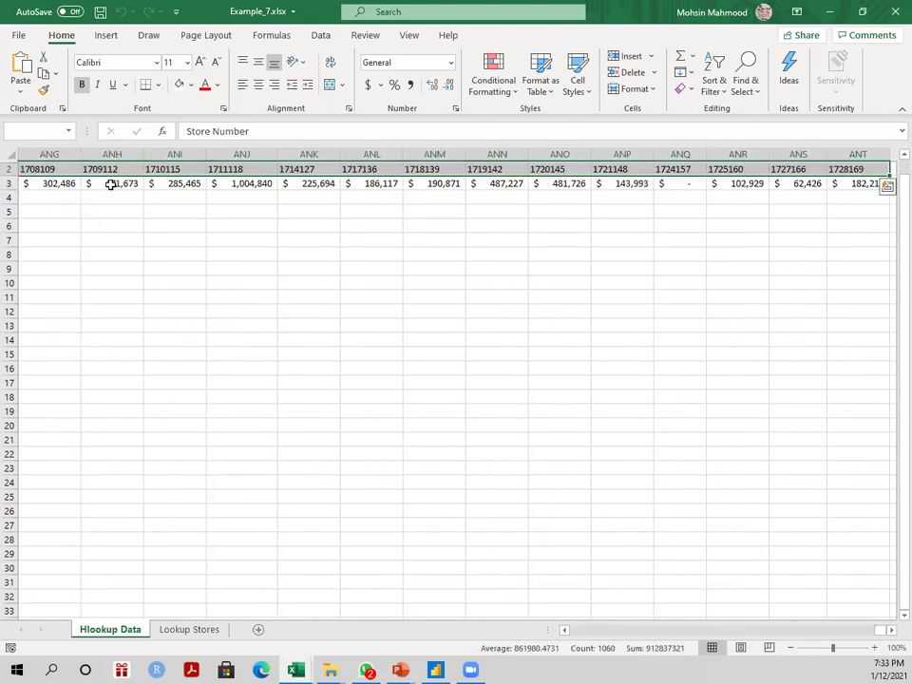
{"action": "key", "text": "ctrl+shift+Left"}
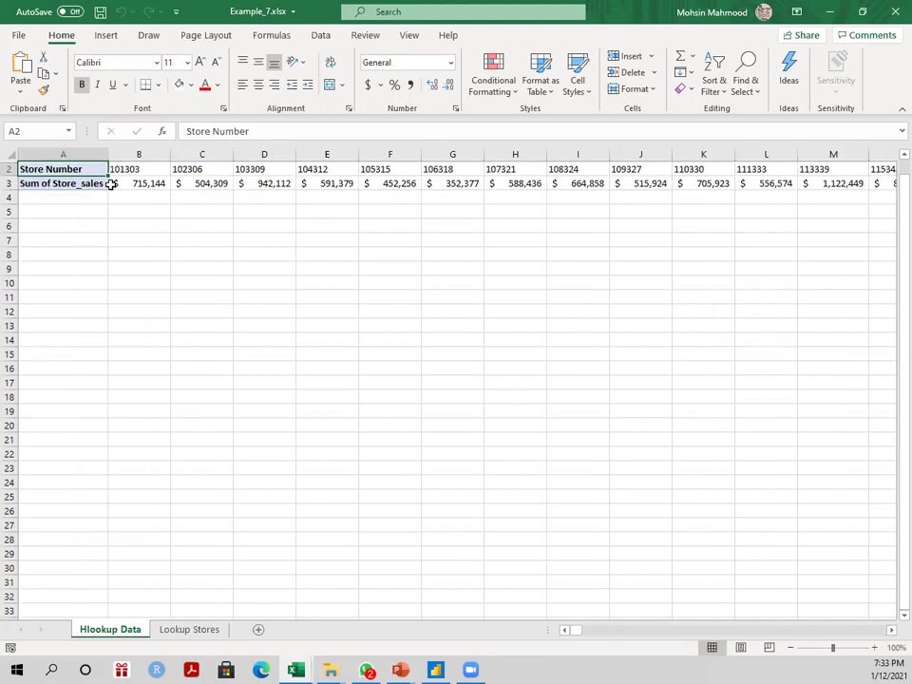
{"action": "key", "text": "Down"}
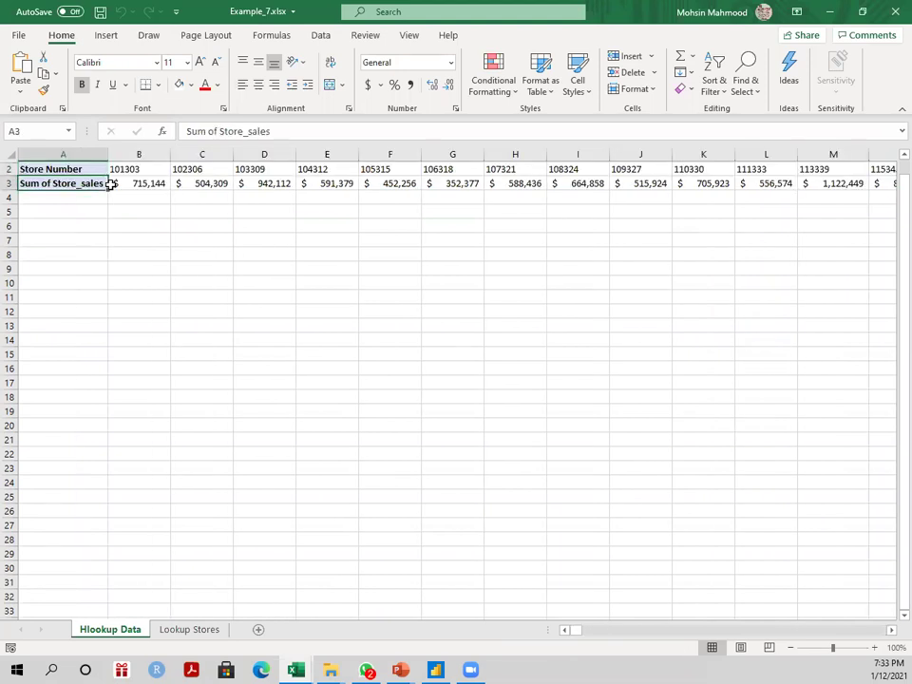
{"action": "key", "text": "ctrl+shift+Right"}
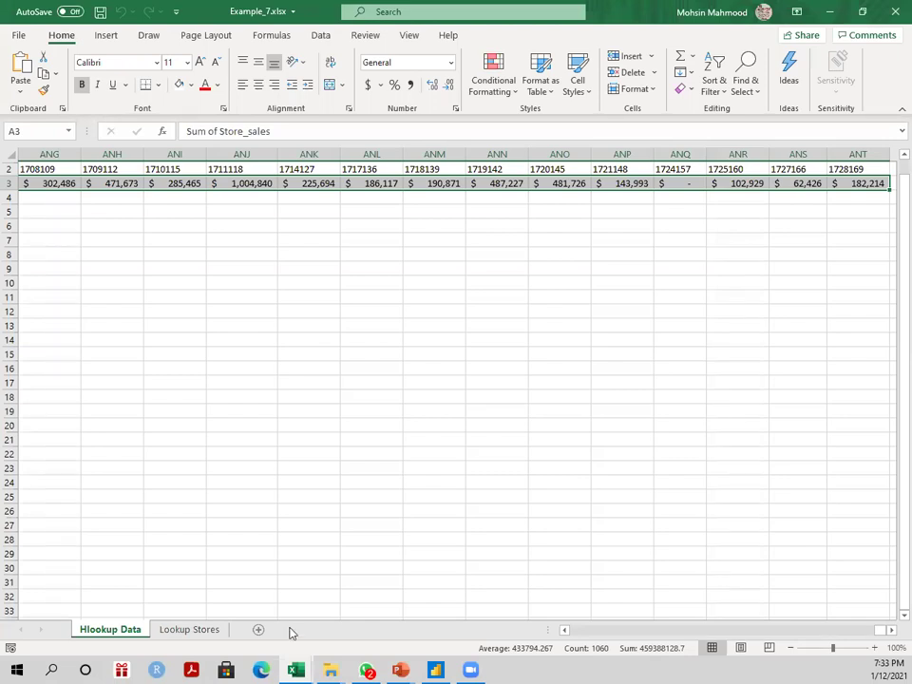
Step: Review the store numbers in B2:B21 of the Lookup Stores sheet against the Hlookup Data sheet
{"action": "left_click", "coordinate": [176, 630]}
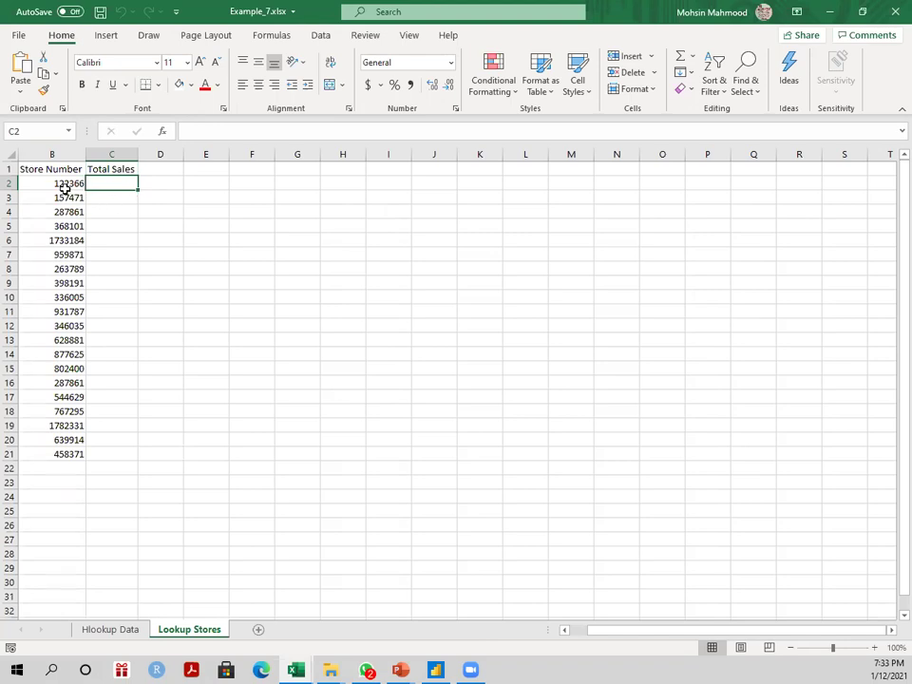
{"action": "left_click_drag", "start_coordinate": [64, 184], "coordinate": [81, 464]}
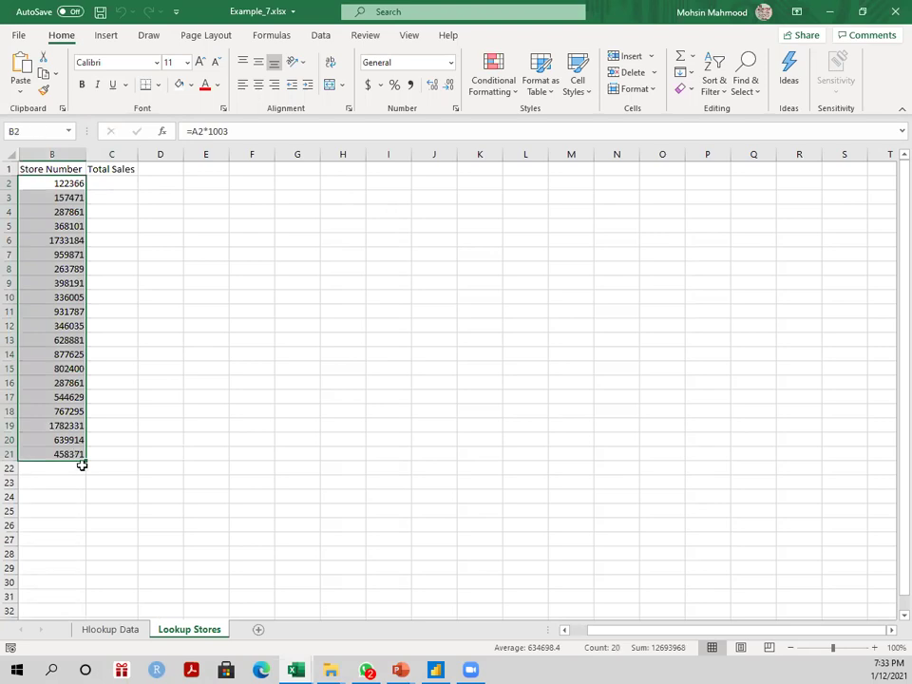
{"action": "left_click", "coordinate": [112, 629]}
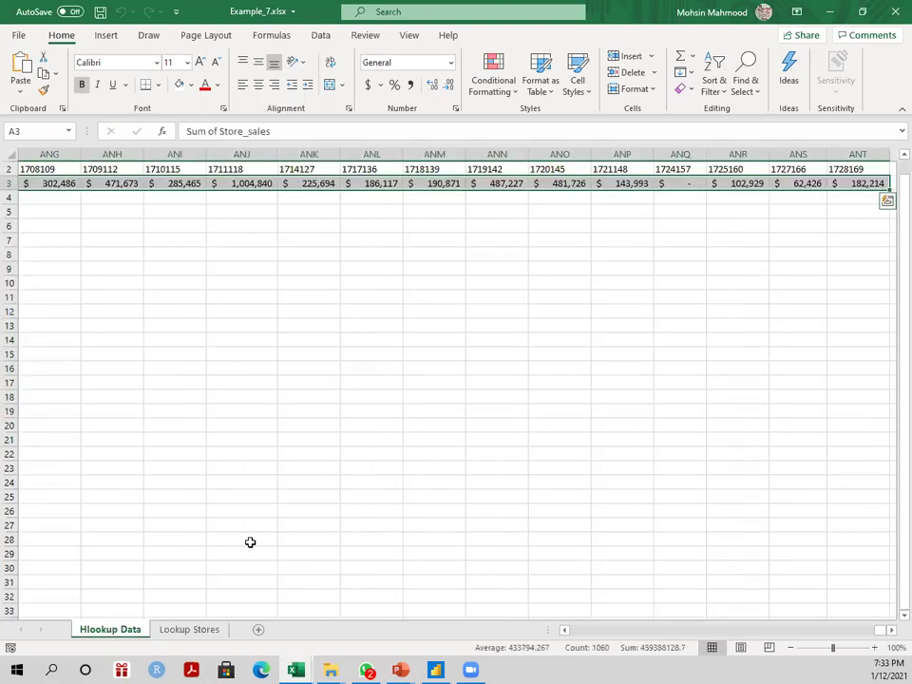
{"action": "left_click", "coordinate": [193, 634]}
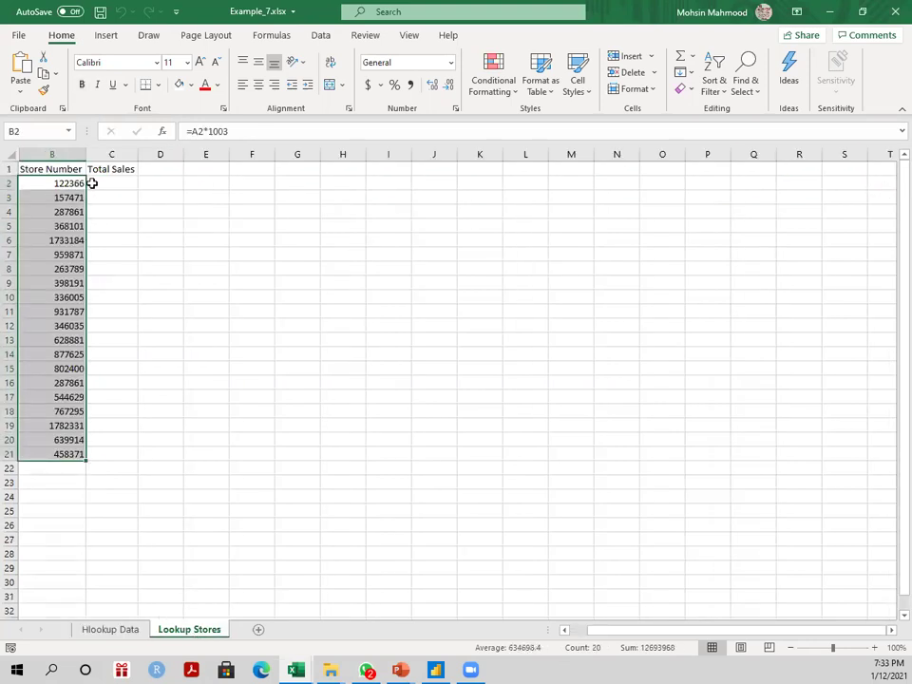
{"action": "left_click_drag", "start_coordinate": [81, 183], "coordinate": [62, 355]}
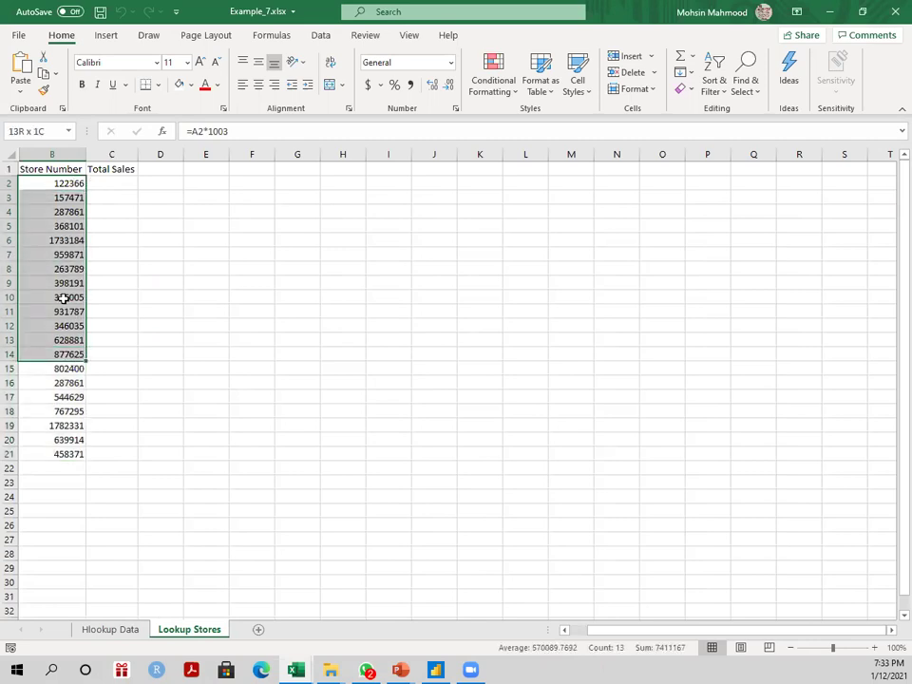
{"action": "left_click", "coordinate": [107, 182]}
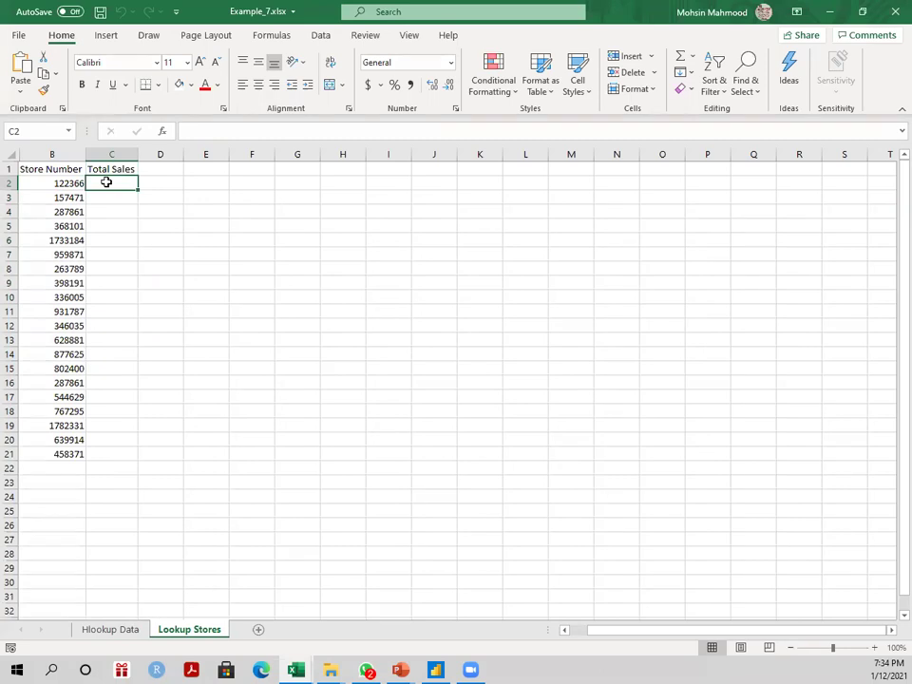
{"action": "type", "text": "=HL"}
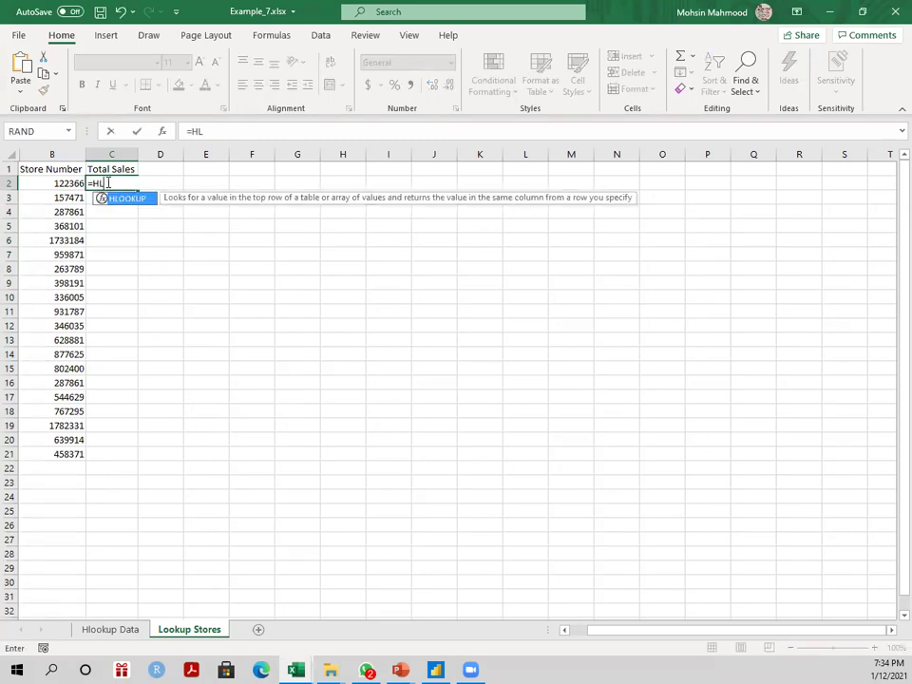
{"action": "key", "text": "Tab"}
{"action": "left_click", "coordinate": [119, 630]}
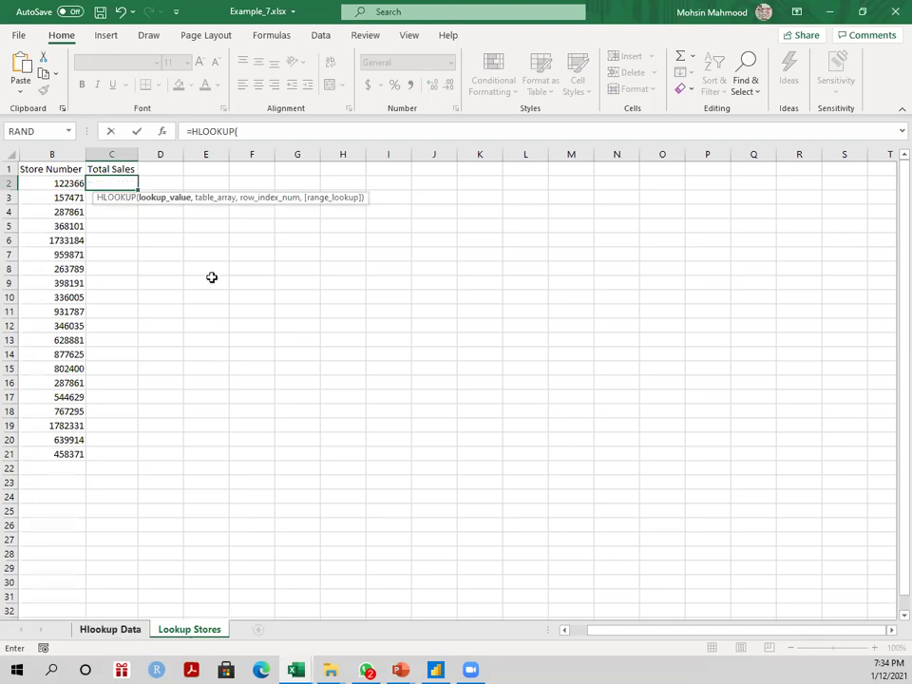
{"action": "left_click", "coordinate": [114, 170]}
{"action": "key", "text": "ctrl+Left"}
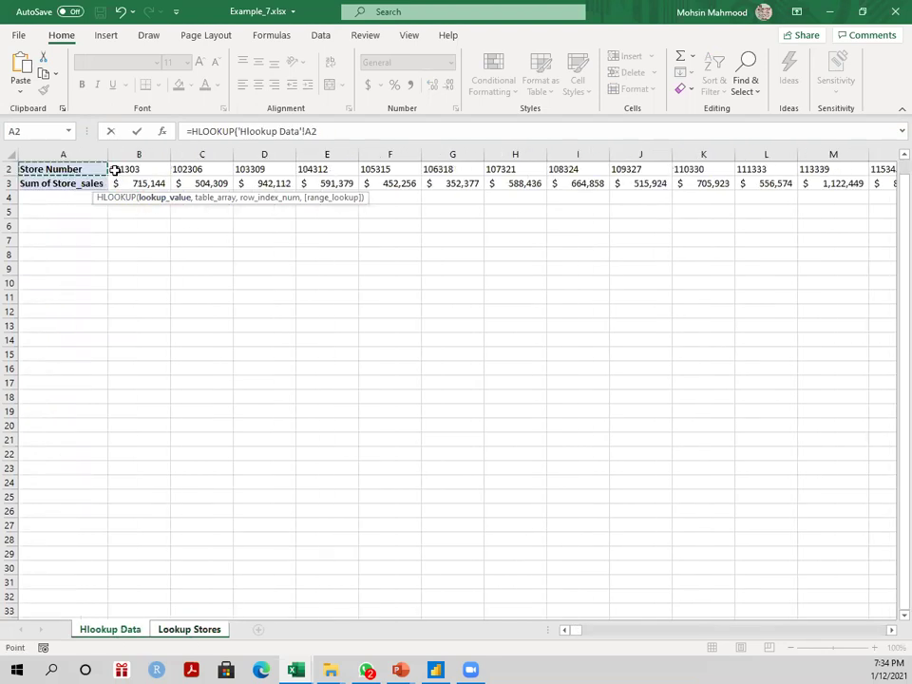
{"action": "key", "text": "ctrl+shift+Down"}
{"action": "key", "text": "ctrl+shift+Right"}
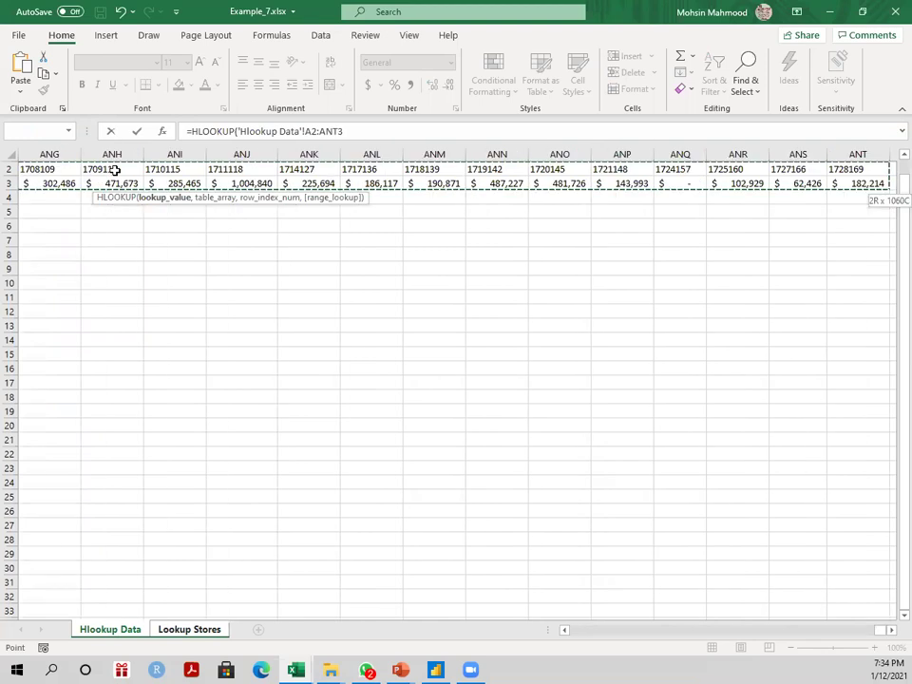
{"action": "key", "text": "ctrl+shift+Left"}
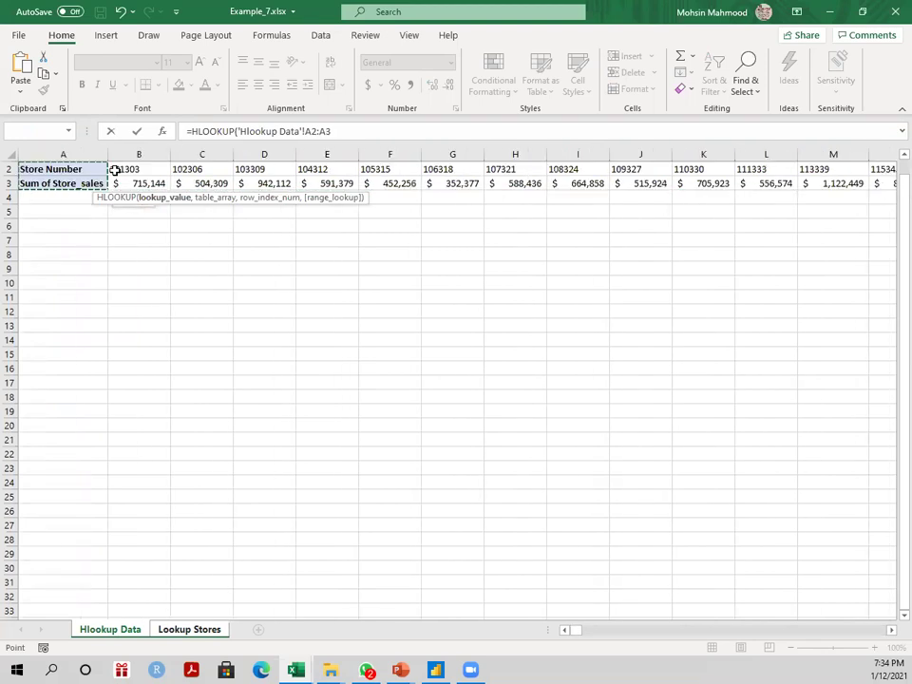
{"action": "left_click", "coordinate": [176, 629]}
Step: Start an HLOOKUP formula in the Total Sales cell C2 of Lookup Stores with B2 as the lookup value
{"action": "type", "text": "="}
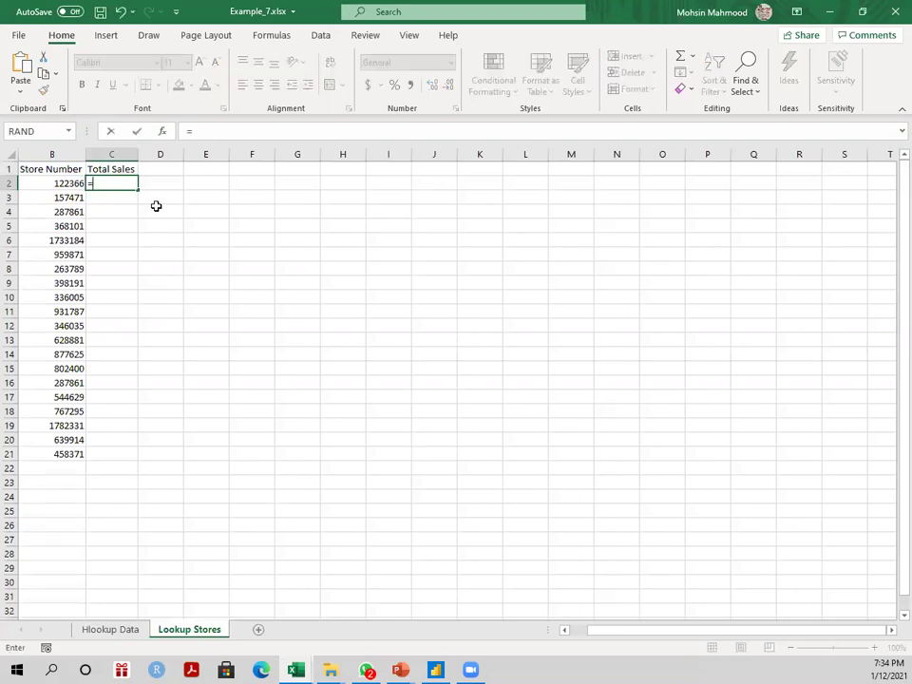
{"action": "type", "text": "HLO"}
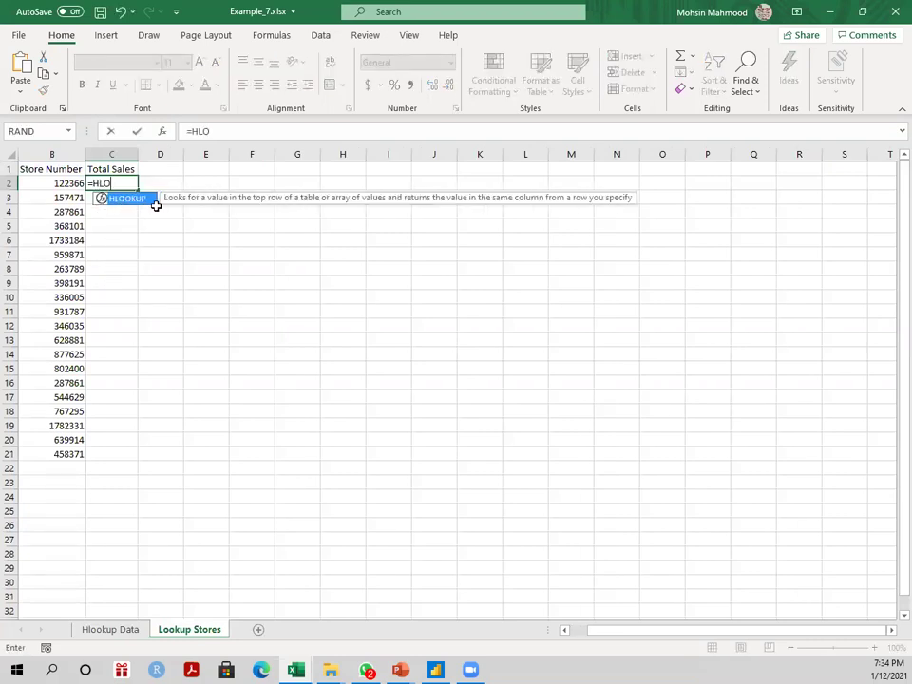
{"action": "double_click", "coordinate": [111, 198]}
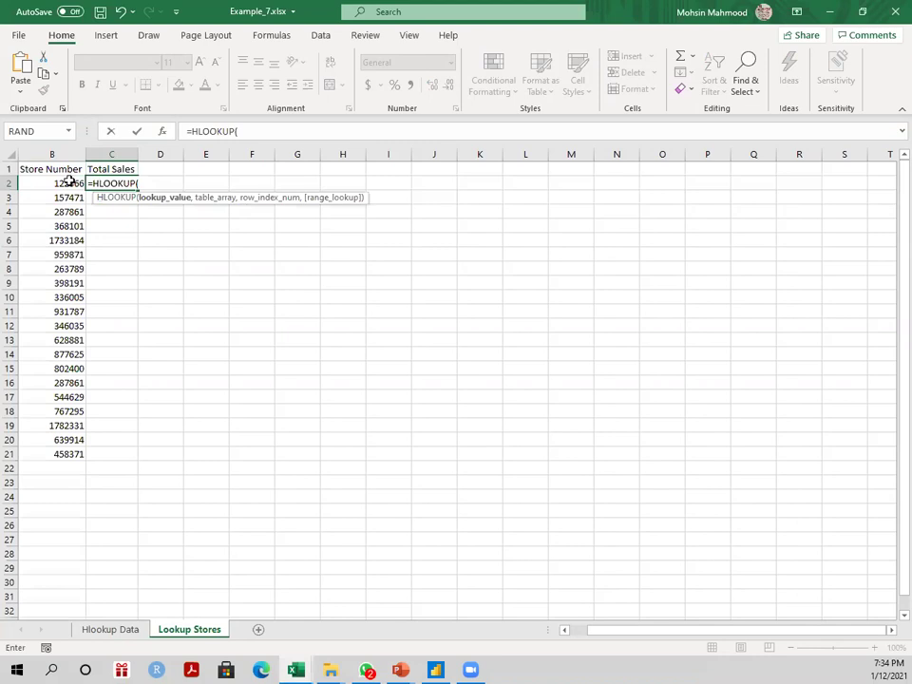
{"action": "left_click", "coordinate": [73, 184]}
{"action": "type", "text": ","}
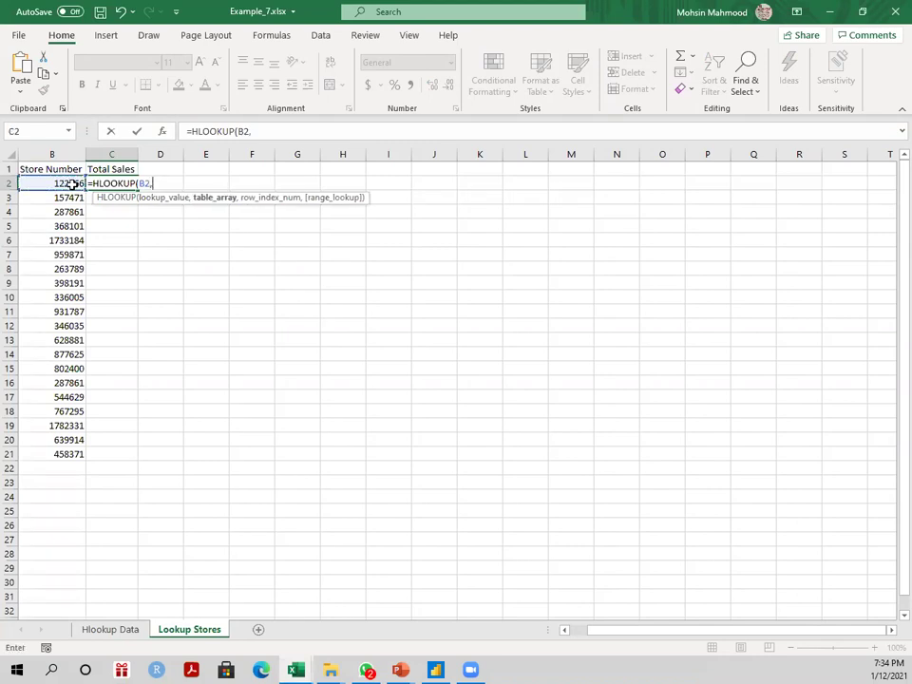
Step: Complete the HLOOKUP with 'Hlookup Data'!A2:ANT3 as table array, row index 2 and FALSE for an exact match
{"action": "left_click", "coordinate": [129, 630]}
{"action": "left_click", "coordinate": [63, 168]}
{"action": "key", "text": "ctrl+shift+Down"}
{"action": "key", "text": "ctrl+shift+Right"}
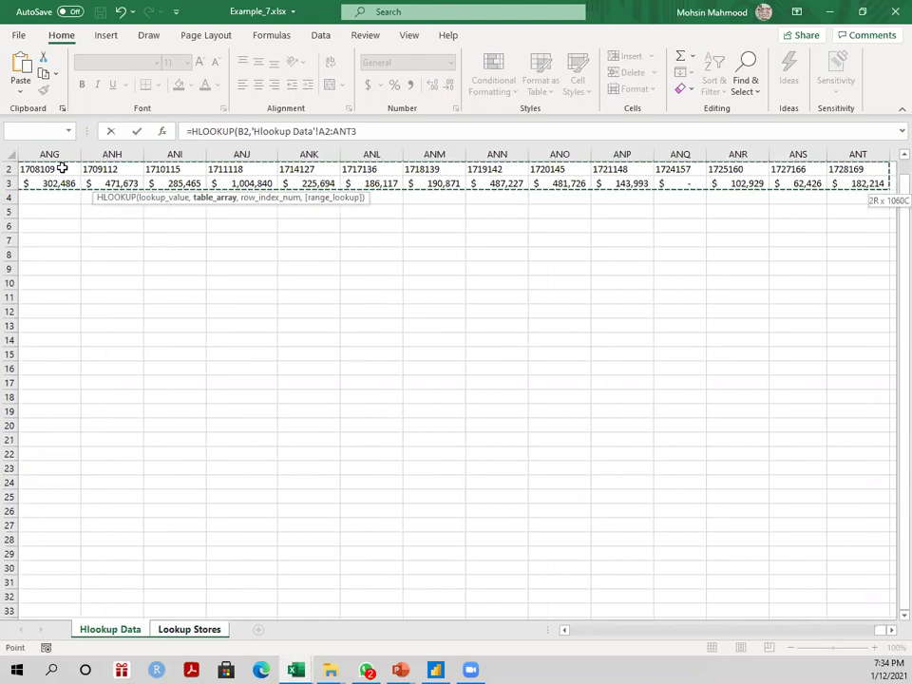
{"action": "type", "text": ",2"}
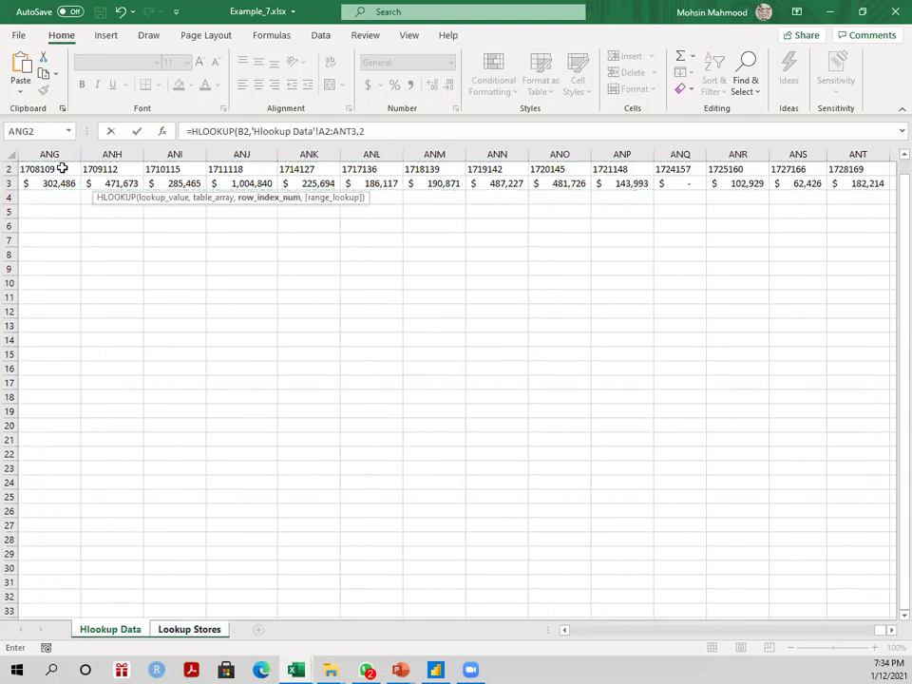
{"action": "type", "text": ","}
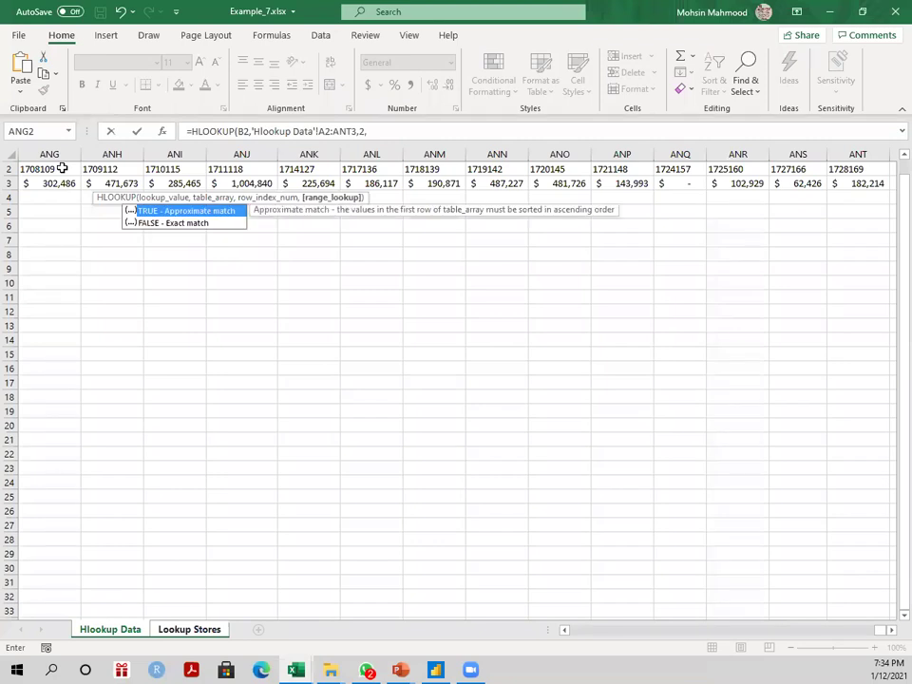
{"action": "key", "text": "Down"}
{"action": "key", "text": "Tab"}
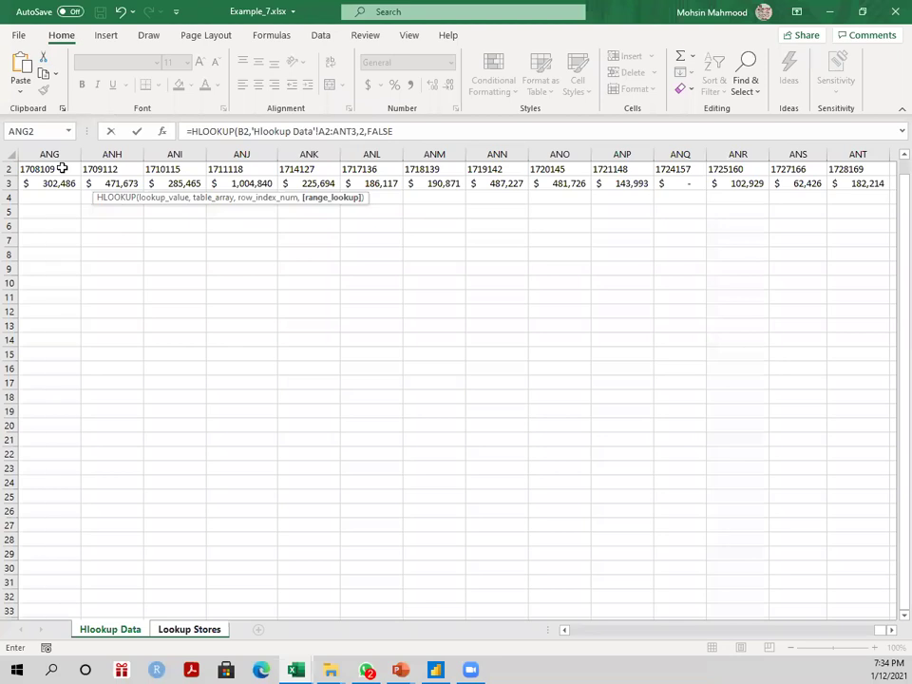
{"action": "key", "text": "Return"}
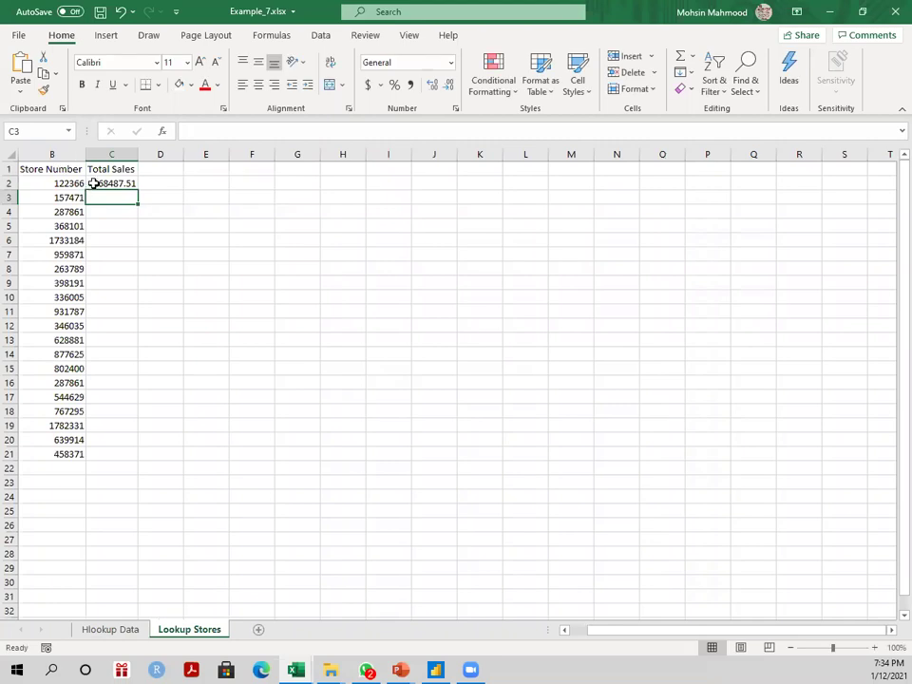
Step: Make the table array in C2's HLOOKUP formula absolute as $A$2:$ANT$3
{"action": "left_click", "coordinate": [93, 183]}
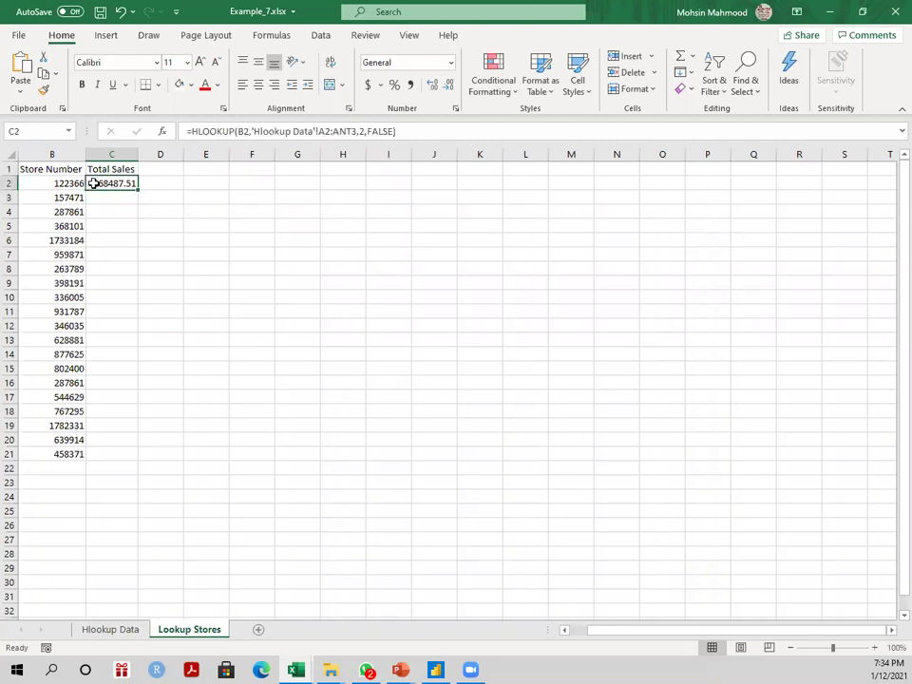
{"action": "double_click", "coordinate": [93, 184]}
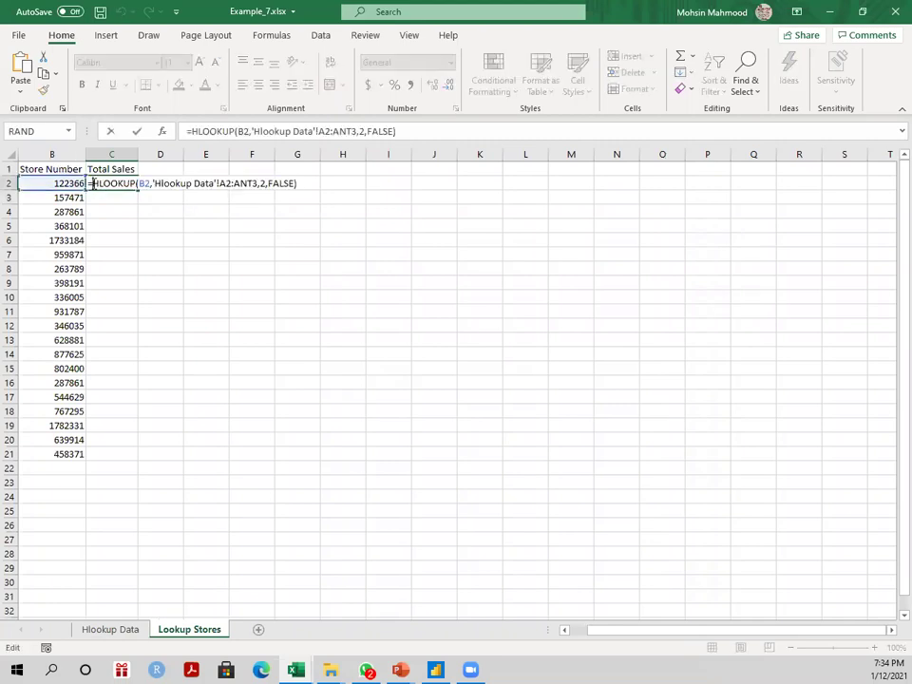
{"action": "left_click", "coordinate": [229, 183]}
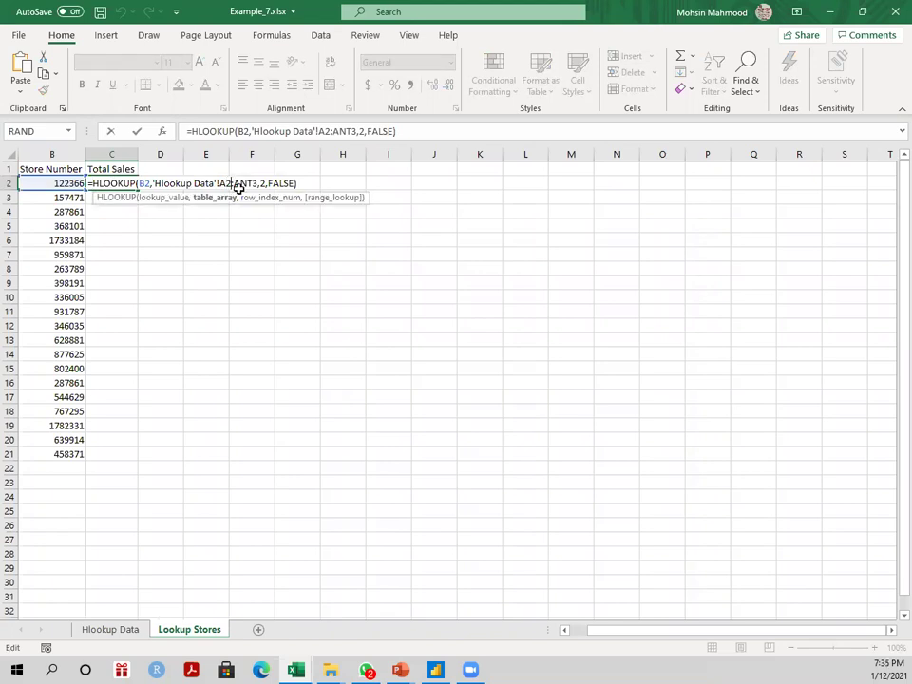
{"action": "key", "text": "F4"}
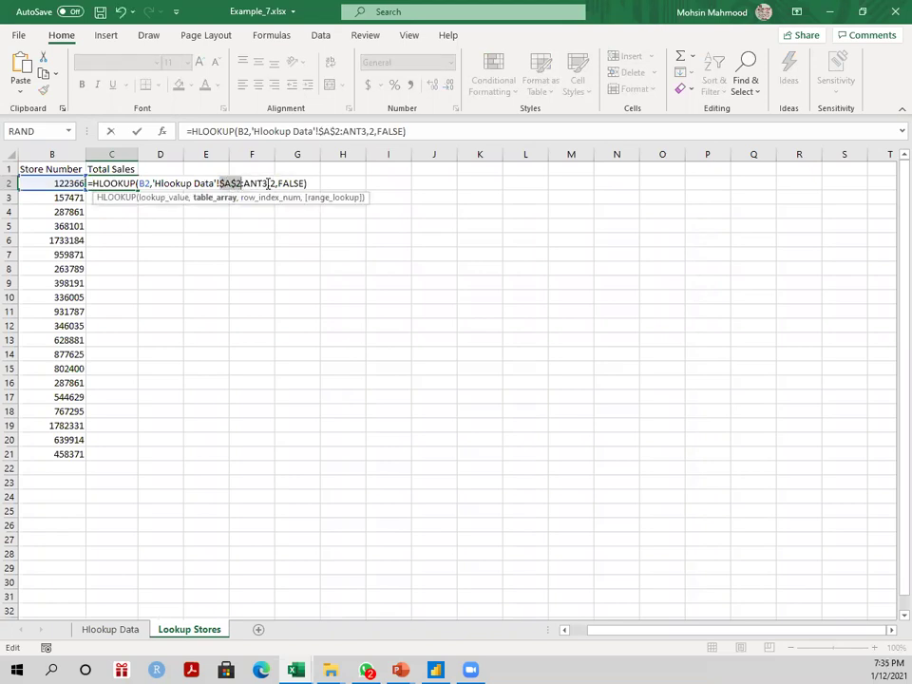
{"action": "key", "text": "F4"}
{"action": "key", "text": "Return"}
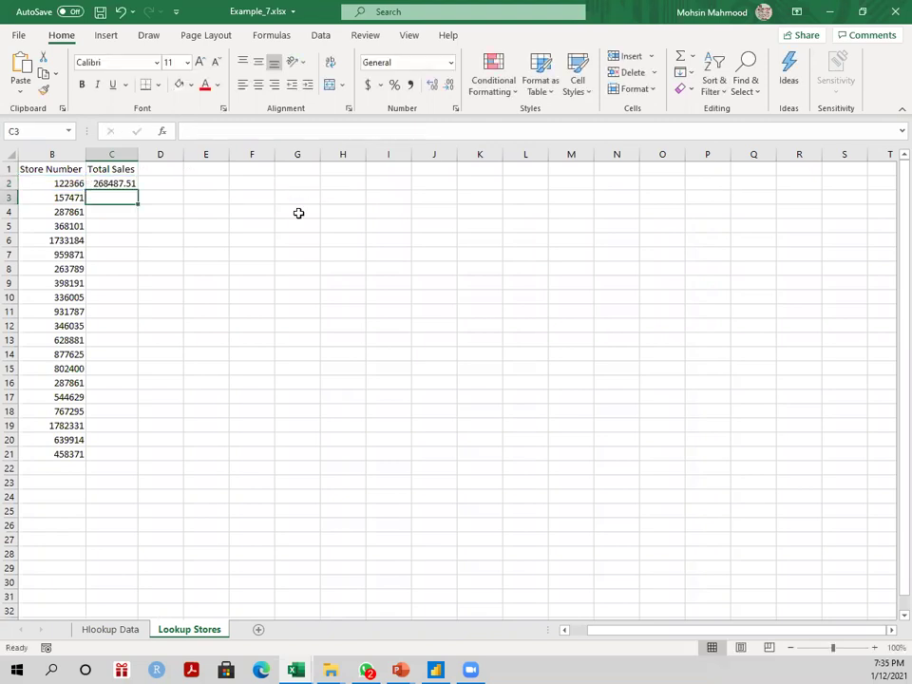
Step: Fill the C2 HLOOKUP formula down to C21 and select the Total Sales column
{"action": "left_click", "coordinate": [126, 183]}
{"action": "double_click", "coordinate": [138, 190]}
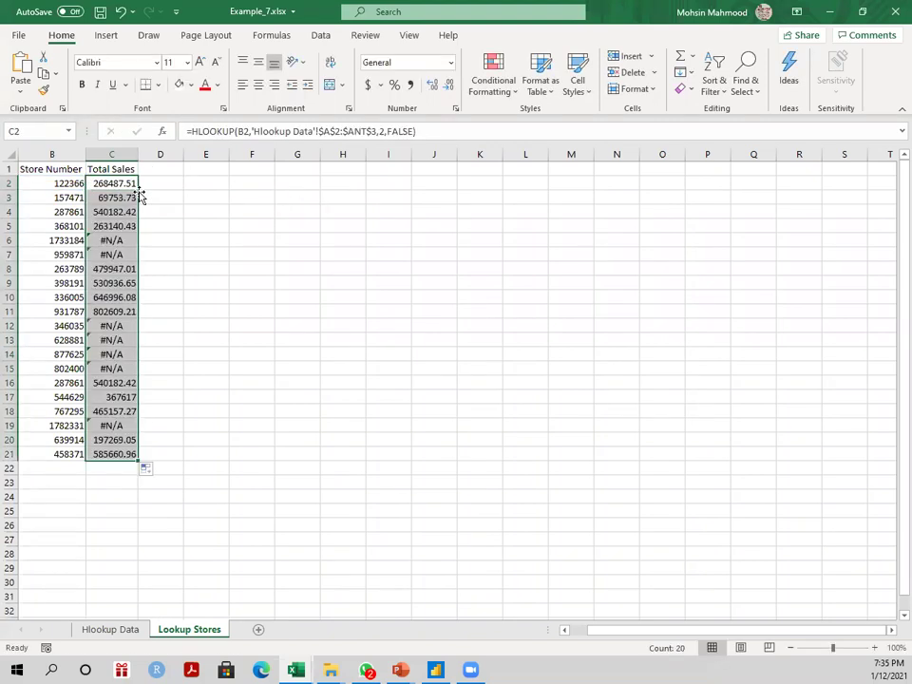
{"action": "left_click", "coordinate": [114, 211]}
{"action": "left_click", "coordinate": [123, 154]}
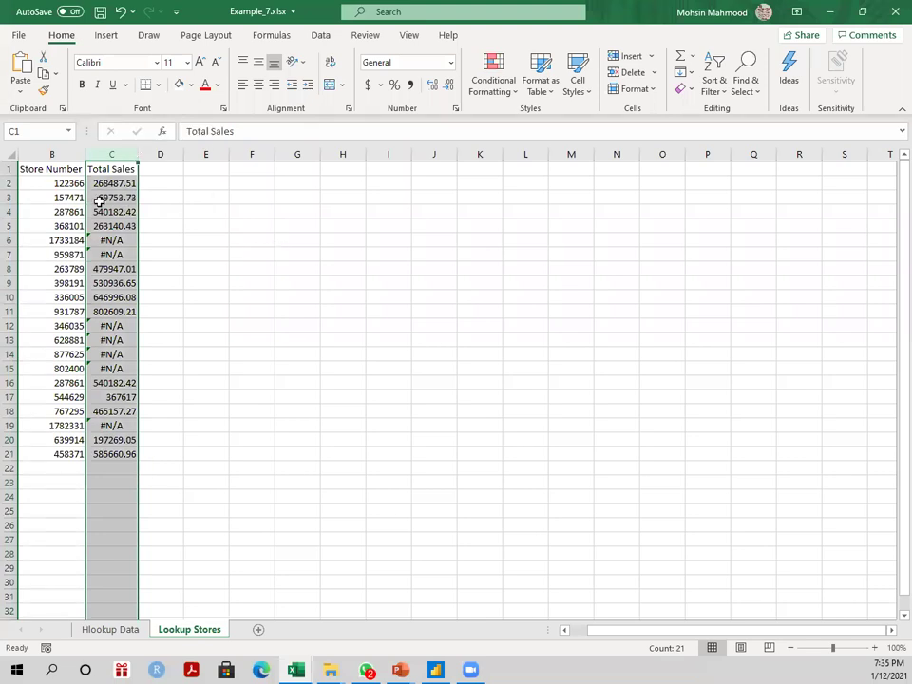
Step: Copy the store number in B2 of Lookup Stores and search the Hlookup Data sheet for 122366
{"action": "left_click", "coordinate": [59, 183]}
{"action": "left_click_drag", "start_coordinate": [71, 184], "coordinate": [71, 182]}
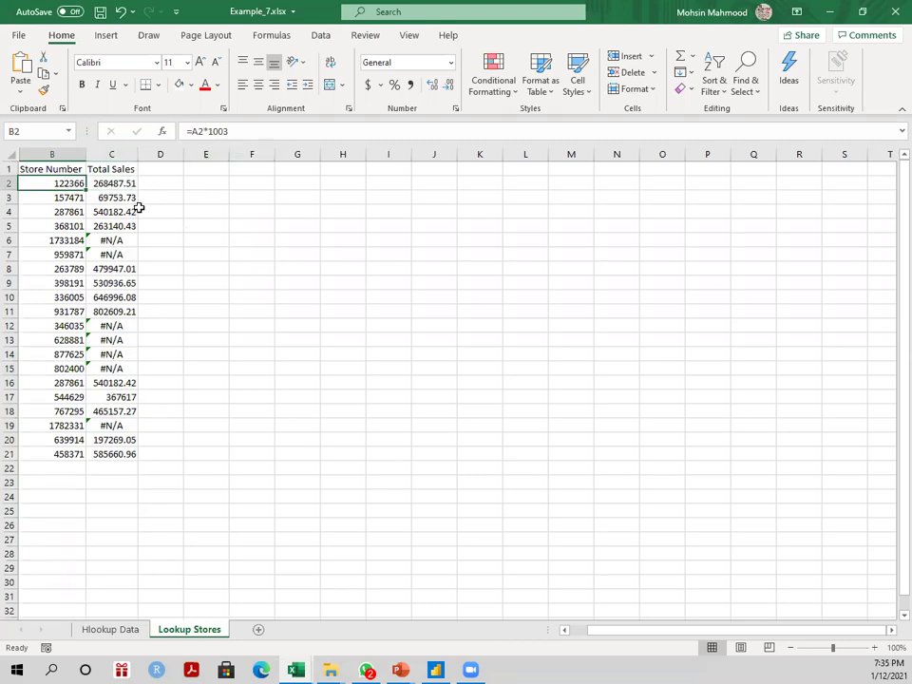
{"action": "key", "text": "ctrl+c"}
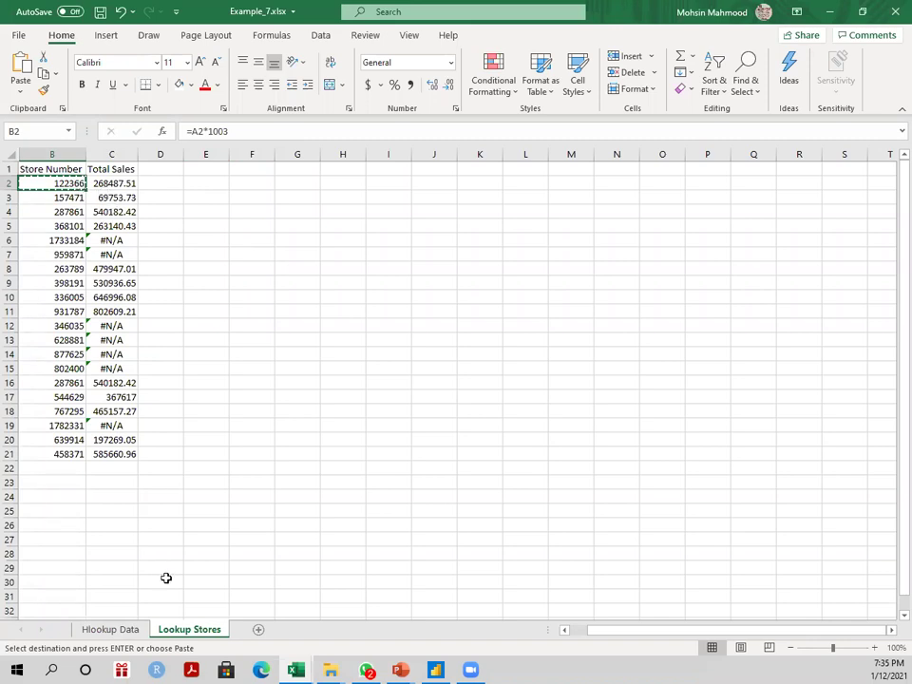
{"action": "left_click", "coordinate": [113, 631]}
{"action": "left_click", "coordinate": [187, 249]}
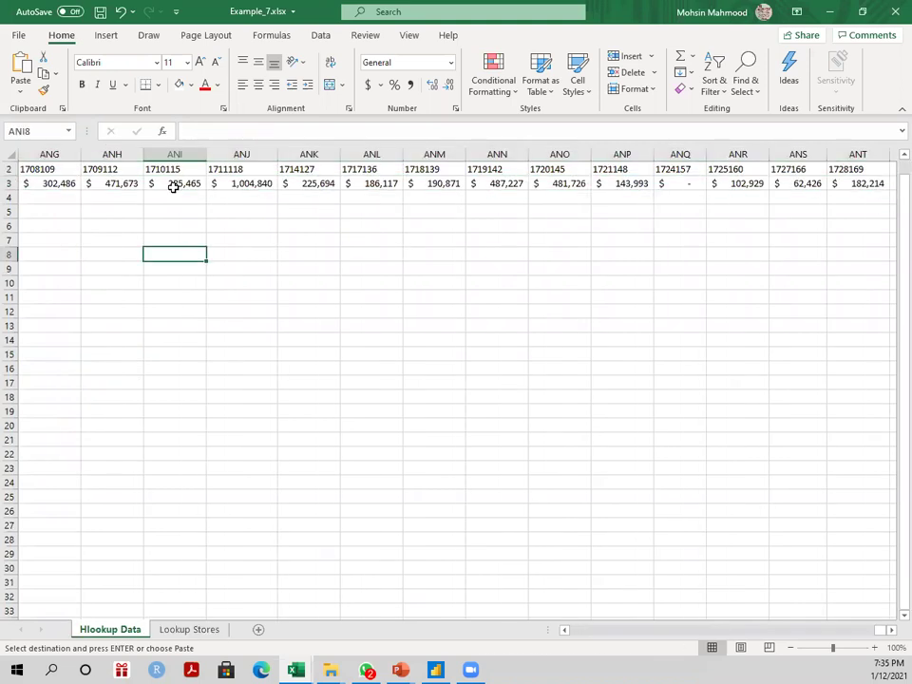
{"action": "key", "text": "ctrl+f"}
{"action": "key", "text": "ctrl+v"}
{"action": "key", "text": "Return"}
{"action": "key", "text": "Return"}
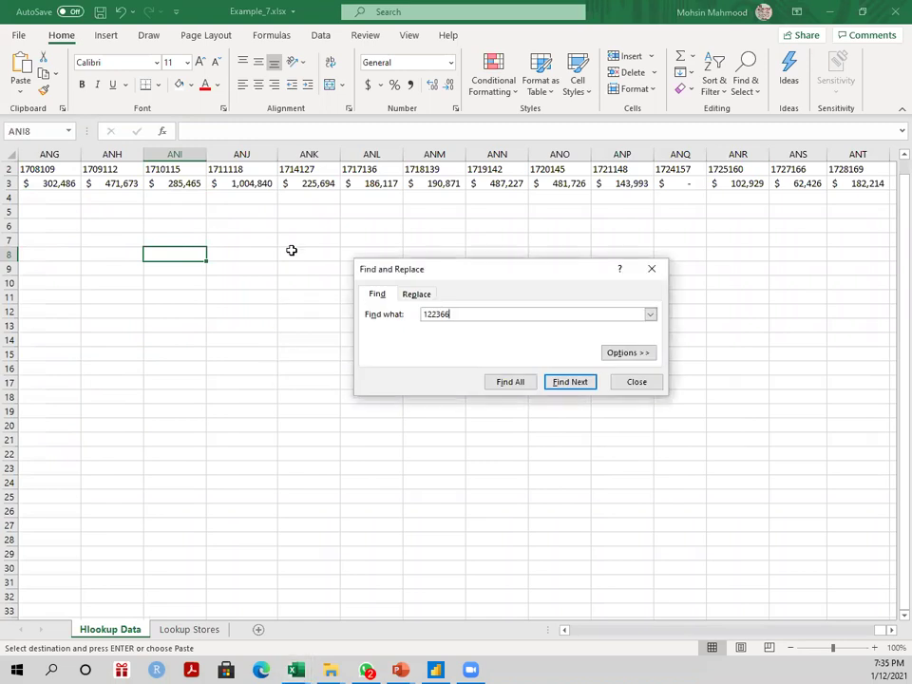
{"action": "key", "text": "Escape"}
Step: Search the whole of row 2 in Hlookup Data for store number 122366
{"action": "key", "text": "Down"}
{"action": "key", "text": "Right"}
{"action": "left_click", "coordinate": [11, 168]}
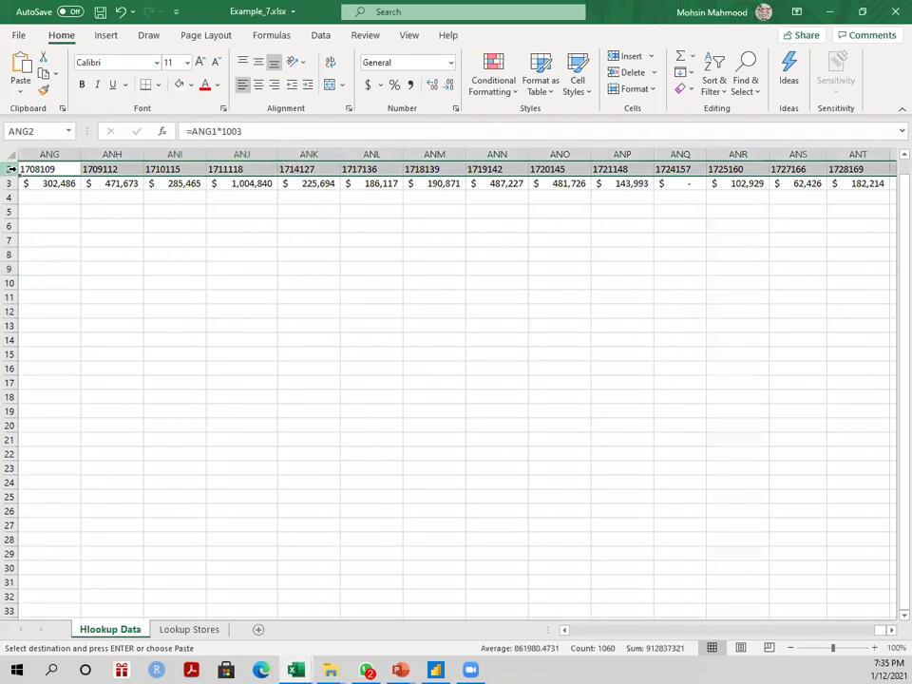
{"action": "key", "text": "ctrl+f"}
{"action": "key", "text": "Return"}
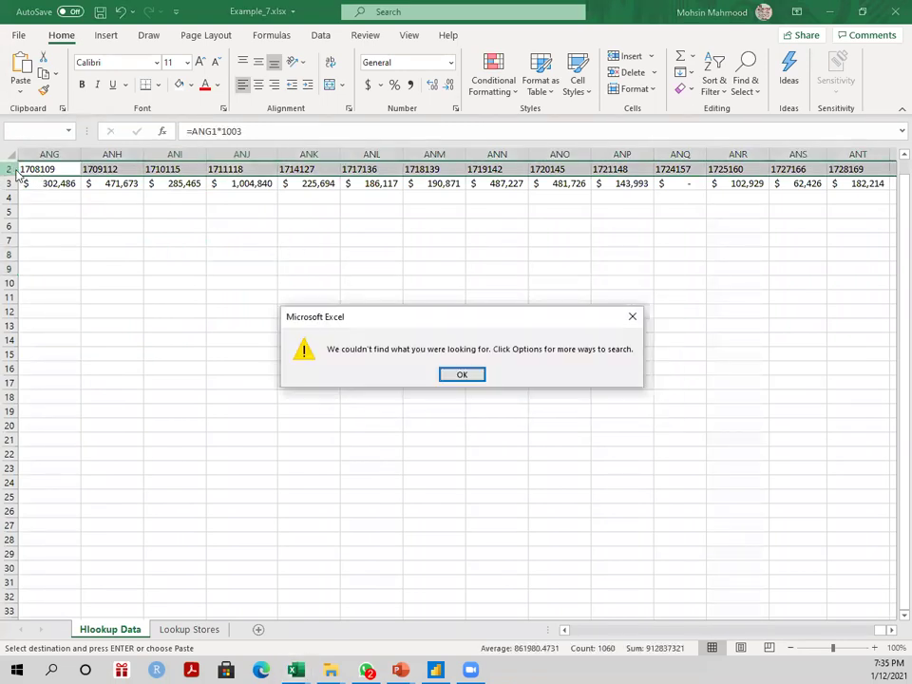
{"action": "key", "text": "Return"}
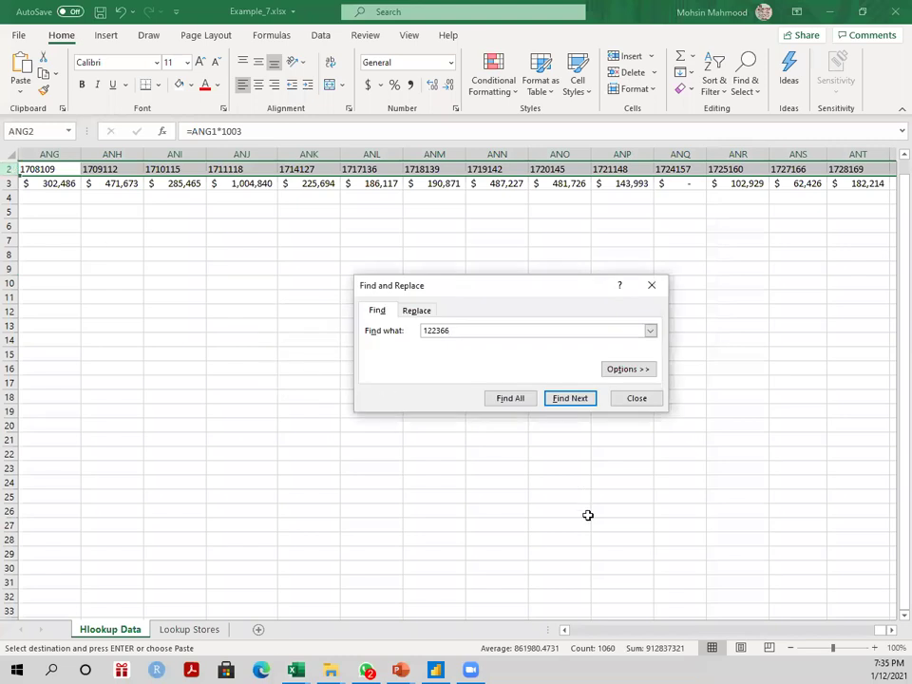
{"action": "key", "text": "Escape"}
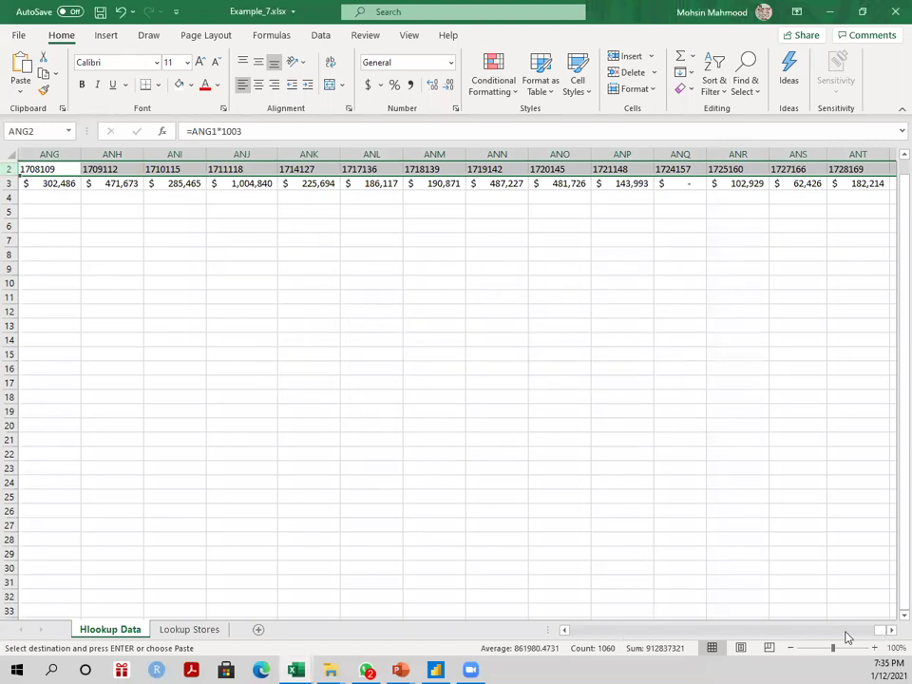
Step: Select the store numbers from B2 to the end of row 2 in Hlookup Data and search that range for 122366
{"action": "left_click_drag", "start_coordinate": [663, 635], "coordinate": [550, 636]}
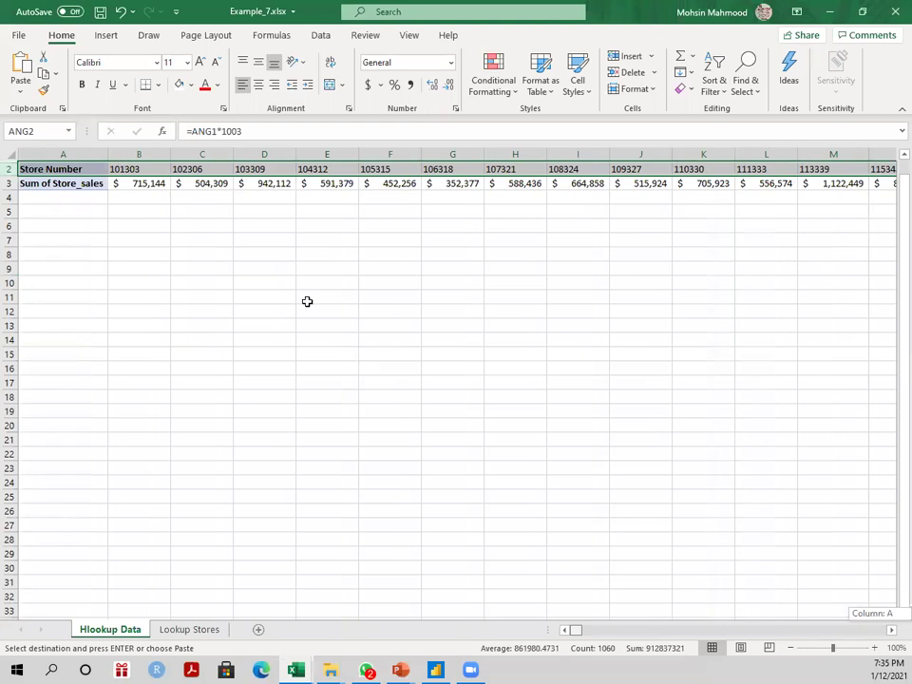
{"action": "left_click", "coordinate": [389, 369]}
{"action": "left_click", "coordinate": [137, 168]}
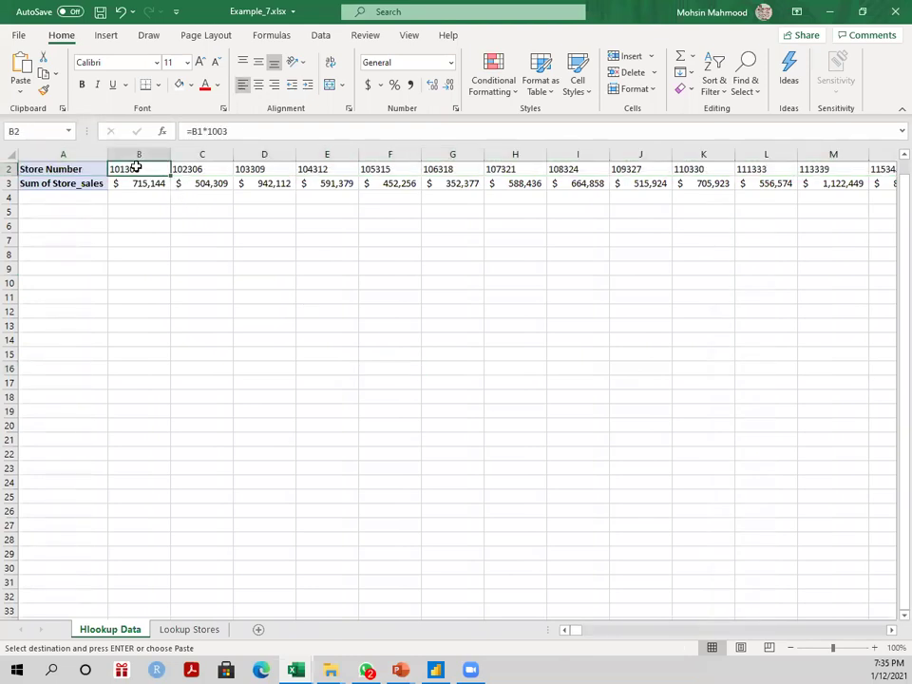
{"action": "key", "text": "ctrl+shift+Right"}
{"action": "key", "text": "ctrl+v"}
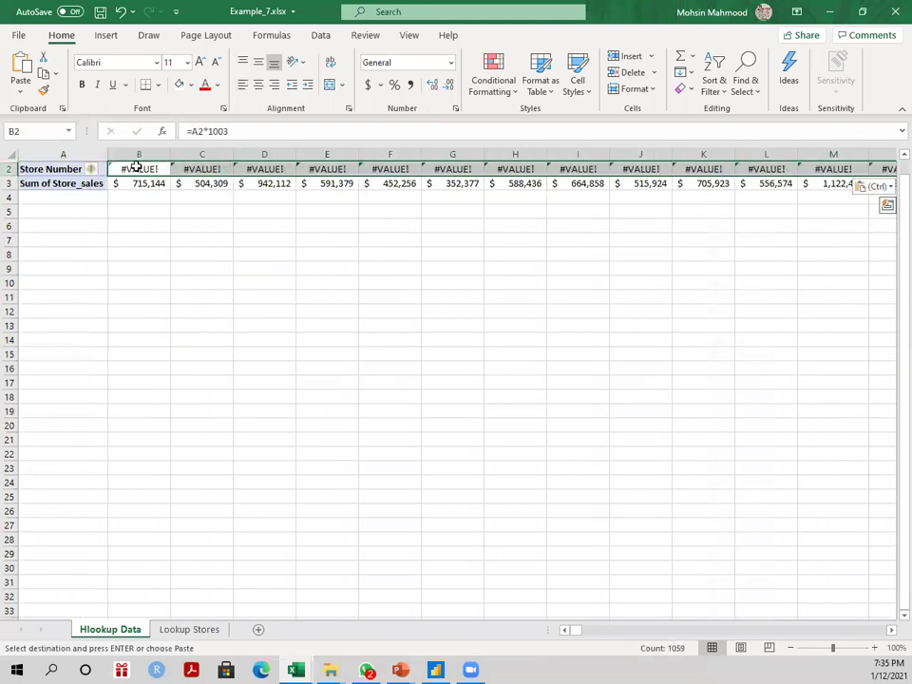
{"action": "key", "text": "ctrl+z"}
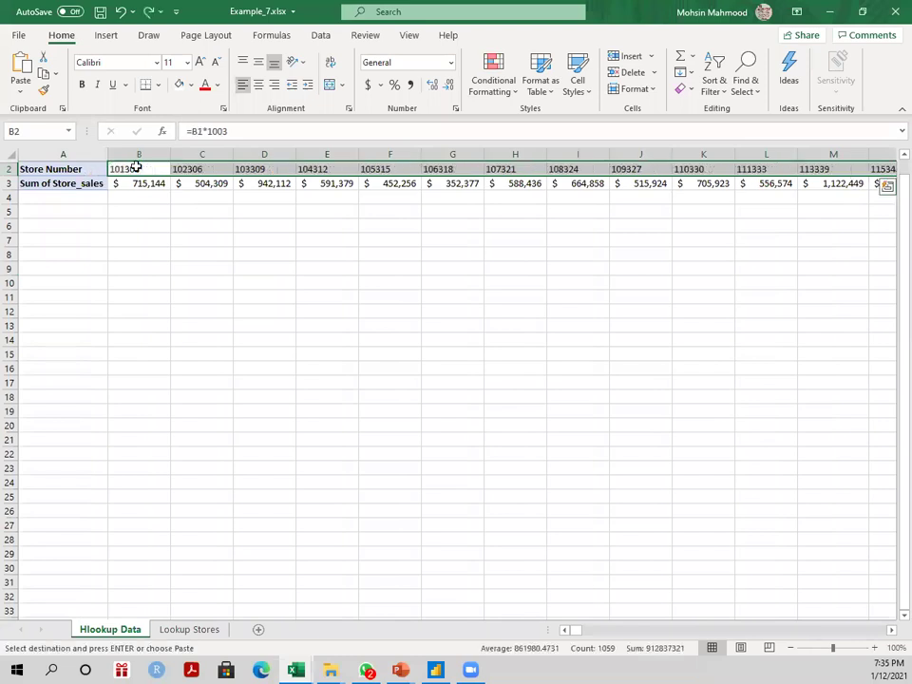
{"action": "key", "text": "ctrl+f"}
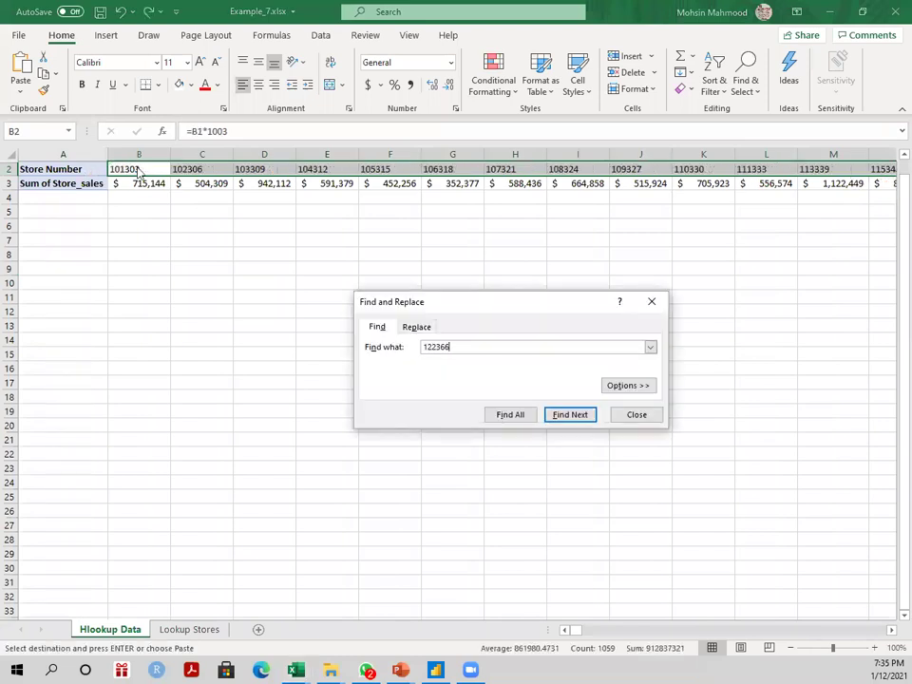
{"action": "key", "text": "Return"}
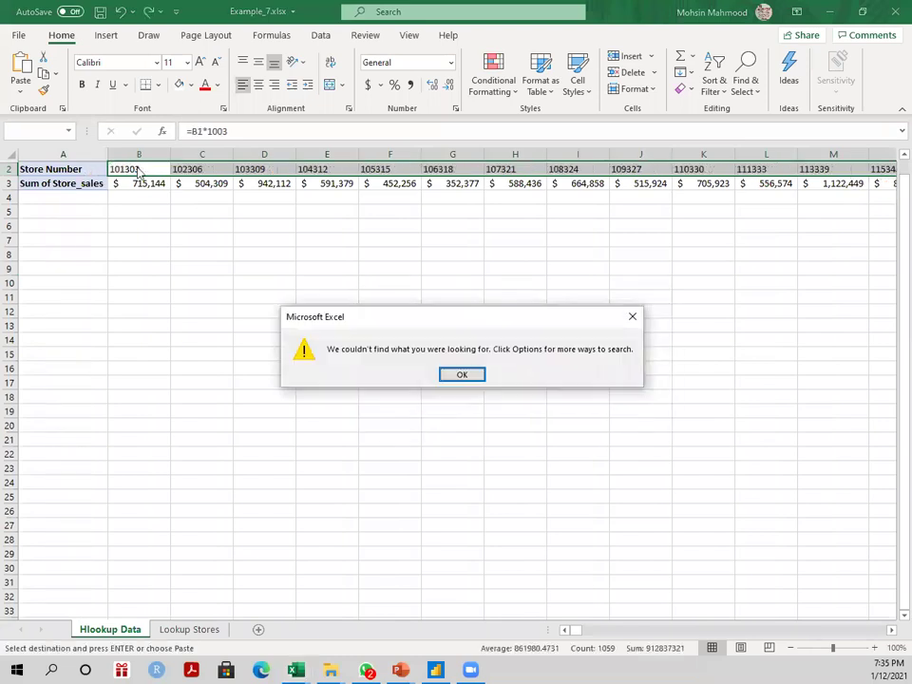
{"action": "left_click", "coordinate": [465, 377]}
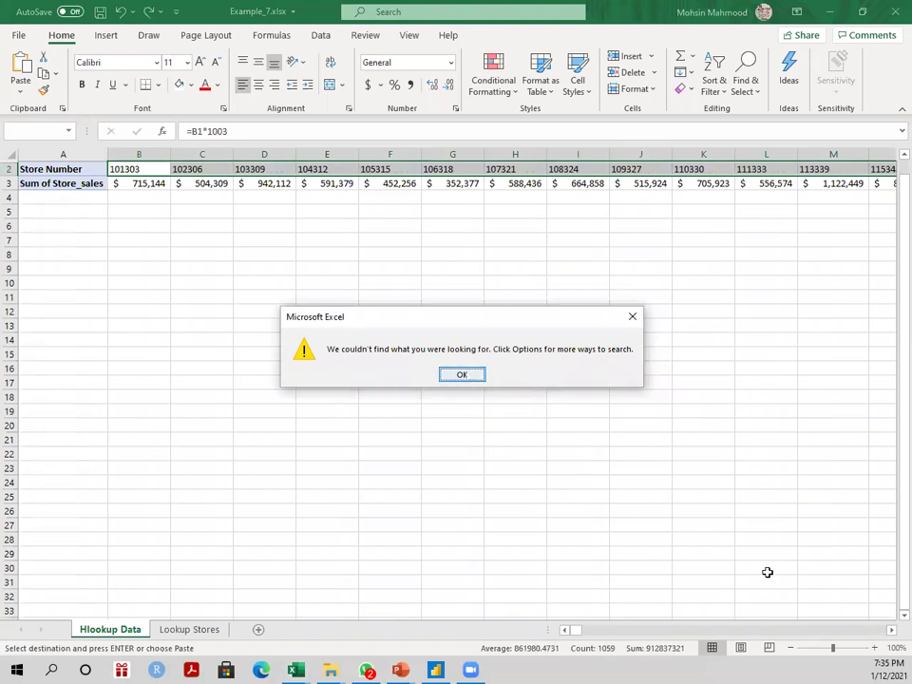
{"action": "key", "text": "Return"}
{"action": "left_click", "coordinate": [654, 415]}
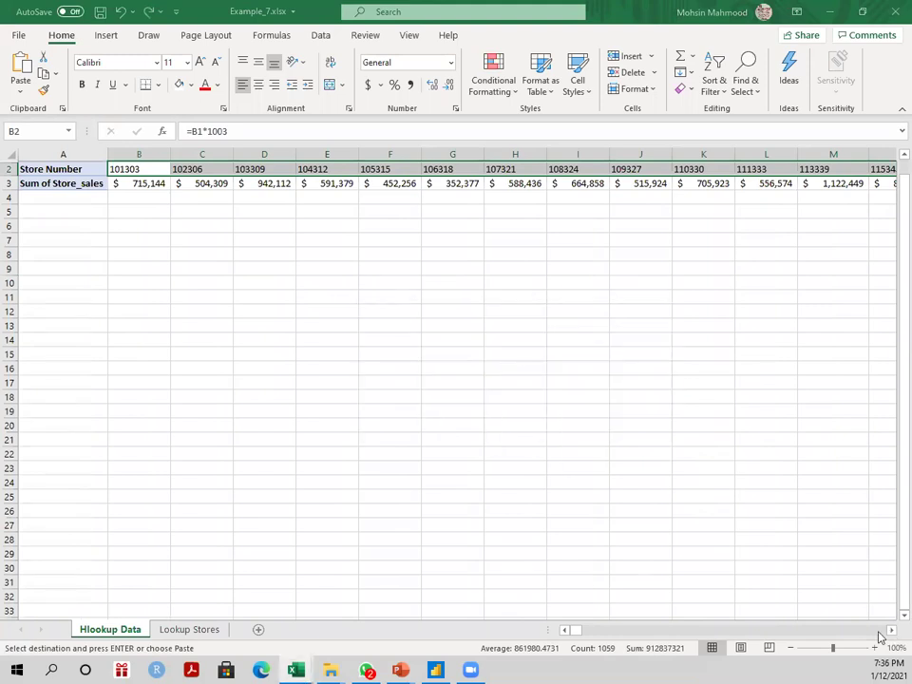
Step: Locate store 122366 by eye in Hlookup Data and inspect its sales value for comparison with Lookup Stores
{"action": "left_click", "coordinate": [891, 631]}
{"action": "left_click", "coordinate": [891, 631]}
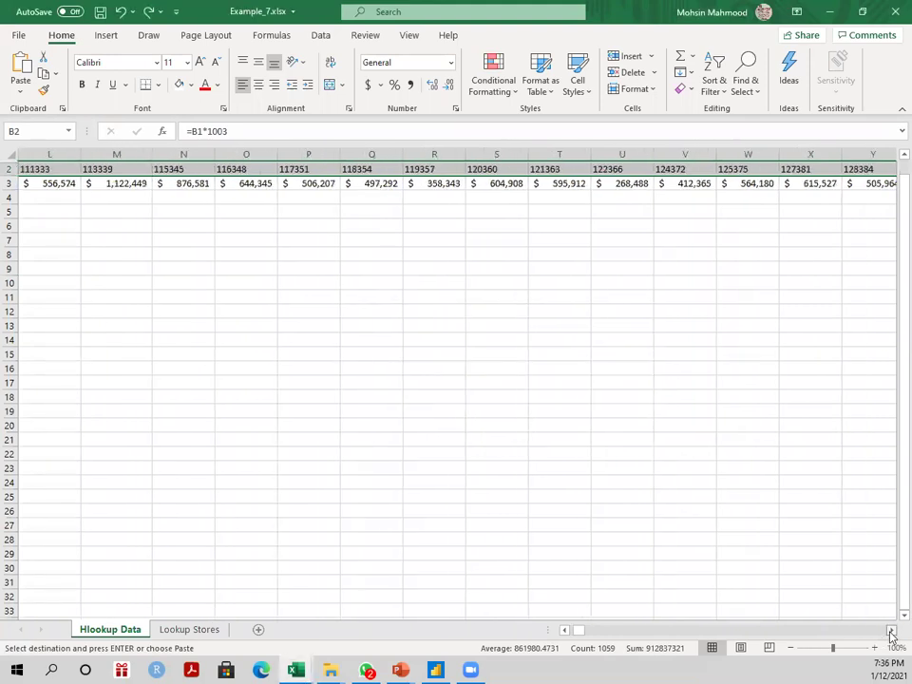
{"action": "left_click", "coordinate": [180, 631]}
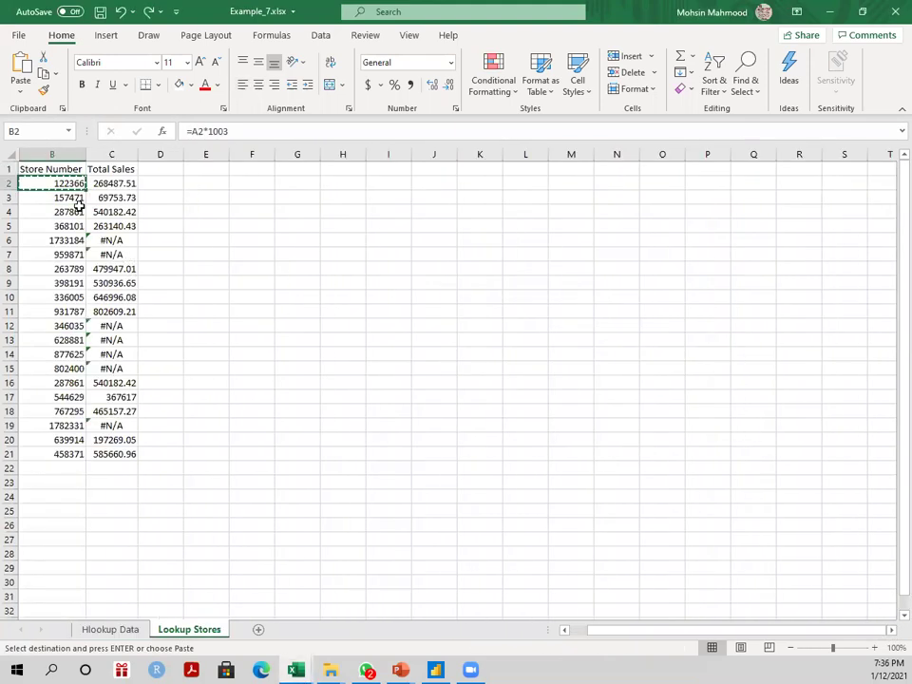
{"action": "left_click", "coordinate": [110, 630]}
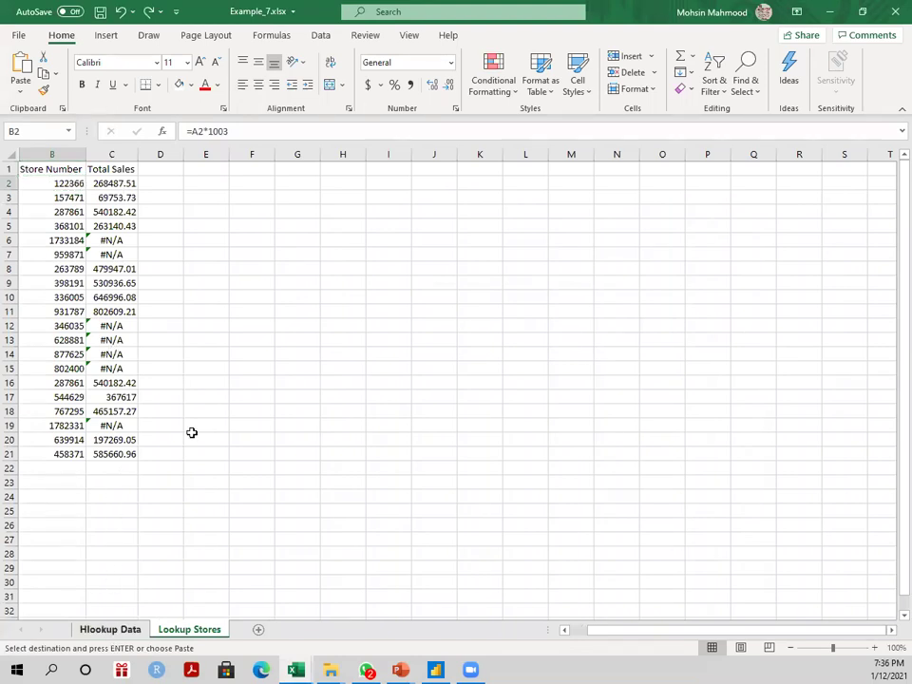
{"action": "left_click", "coordinate": [232, 168]}
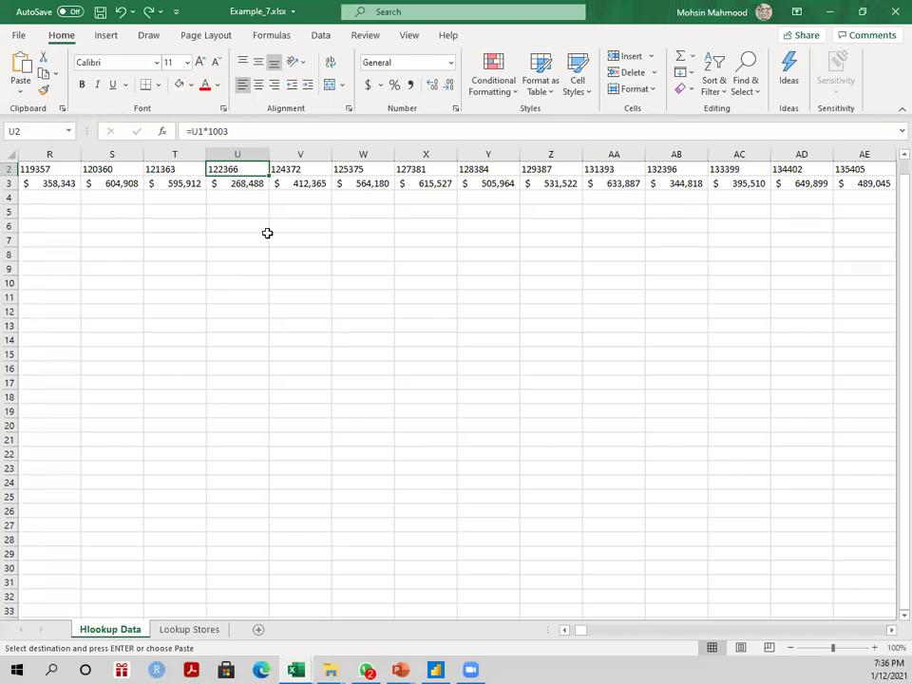
{"action": "left_click", "coordinate": [249, 184]}
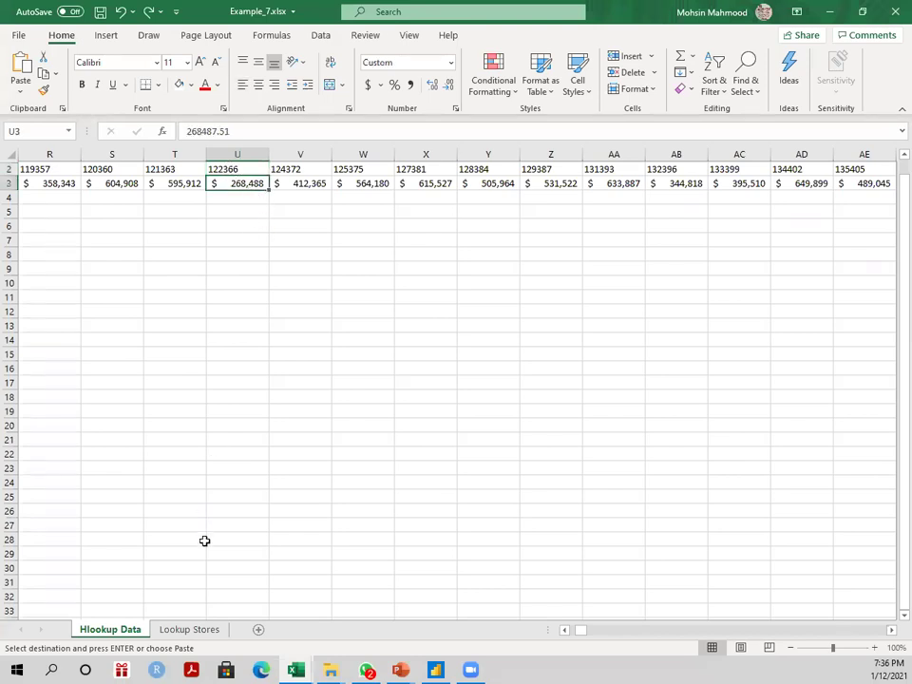
Step: Format the total sales value in C2 of Lookup Stores as Accounting with a dollar symbol
{"action": "left_click", "coordinate": [195, 627]}
{"action": "left_click", "coordinate": [108, 185]}
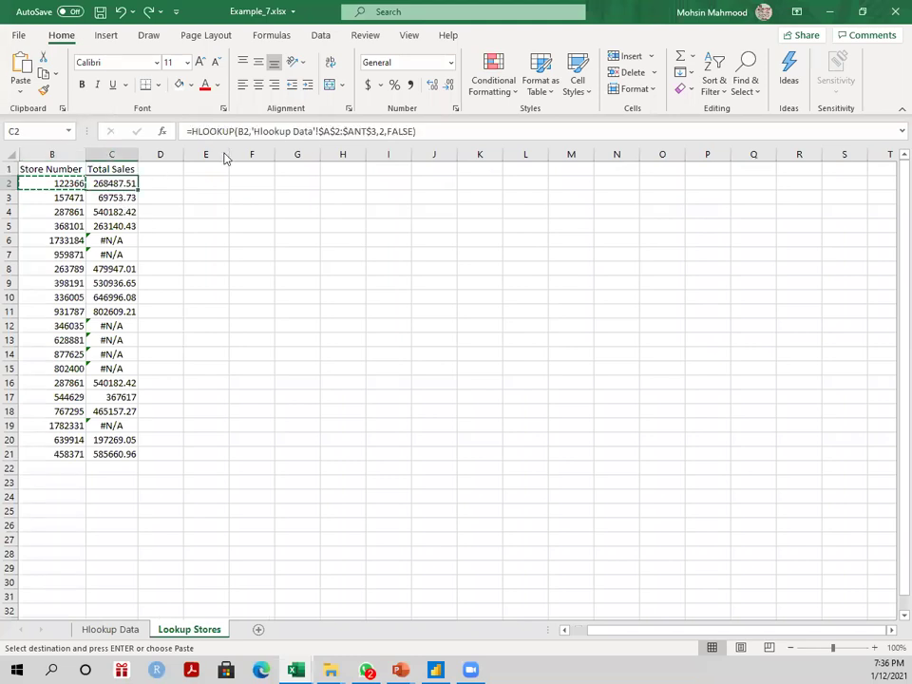
{"action": "left_click", "coordinate": [447, 85]}
{"action": "left_click", "coordinate": [446, 85]}
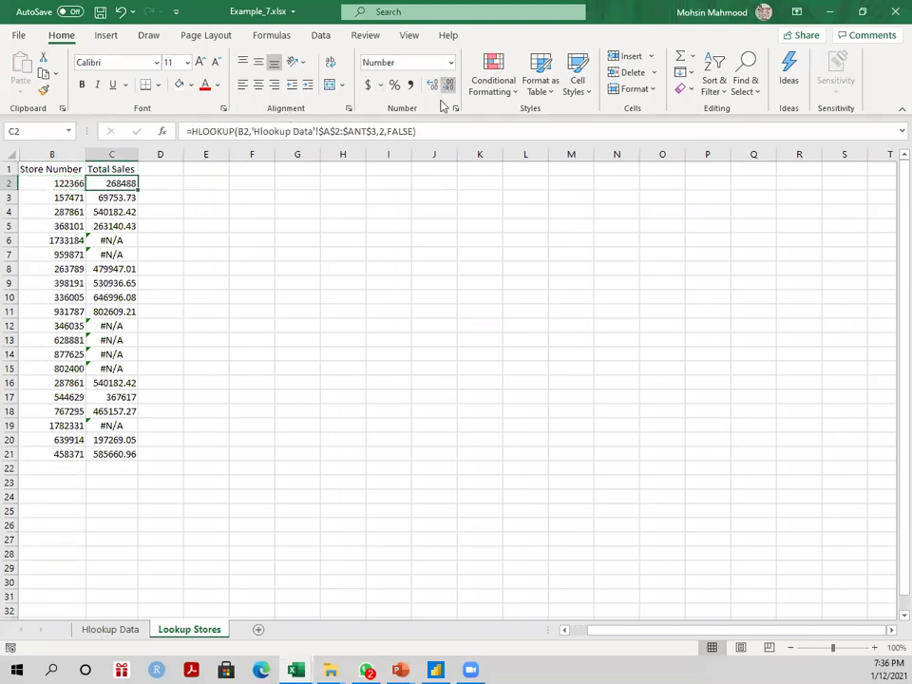
{"action": "left_click", "coordinate": [367, 84]}
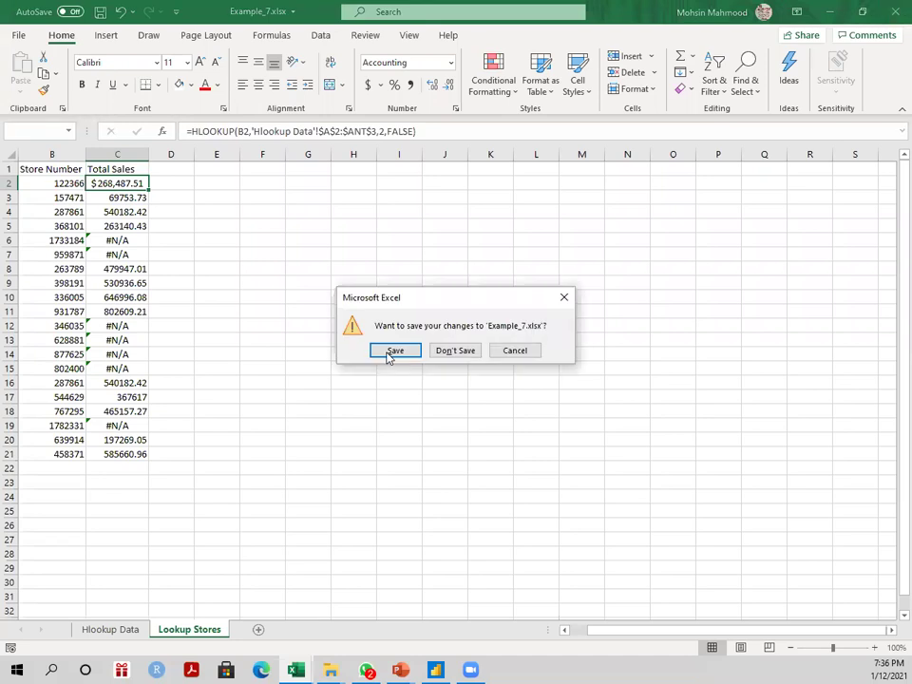
Step: Save the changes to Example_7.xlsx on closing and open the Example 8 workbook from the PowerPoint slide show
{"action": "left_click", "coordinate": [392, 350]}
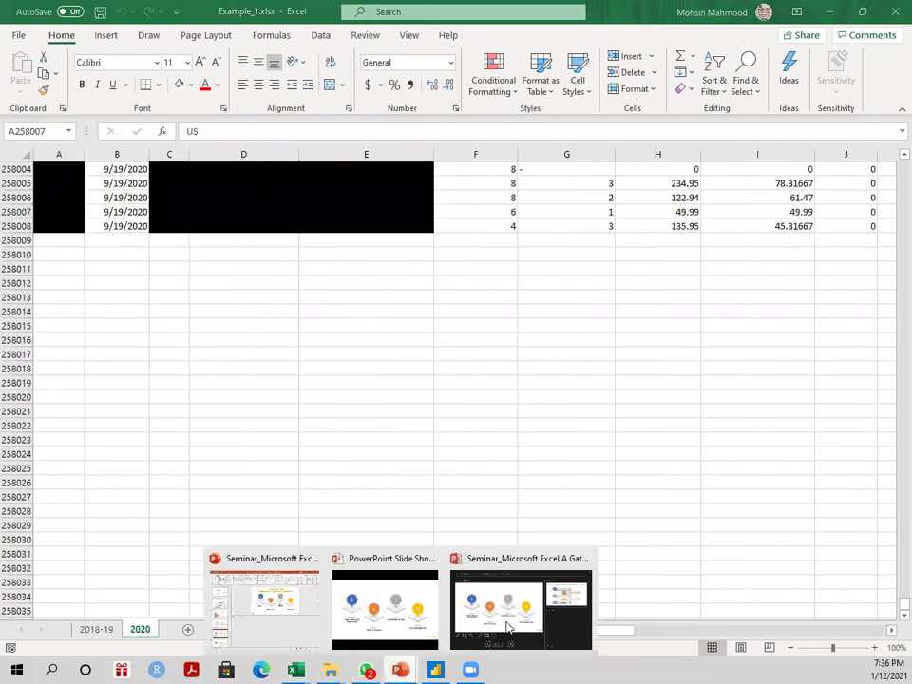
{"action": "key", "text": "alt+Tab"}
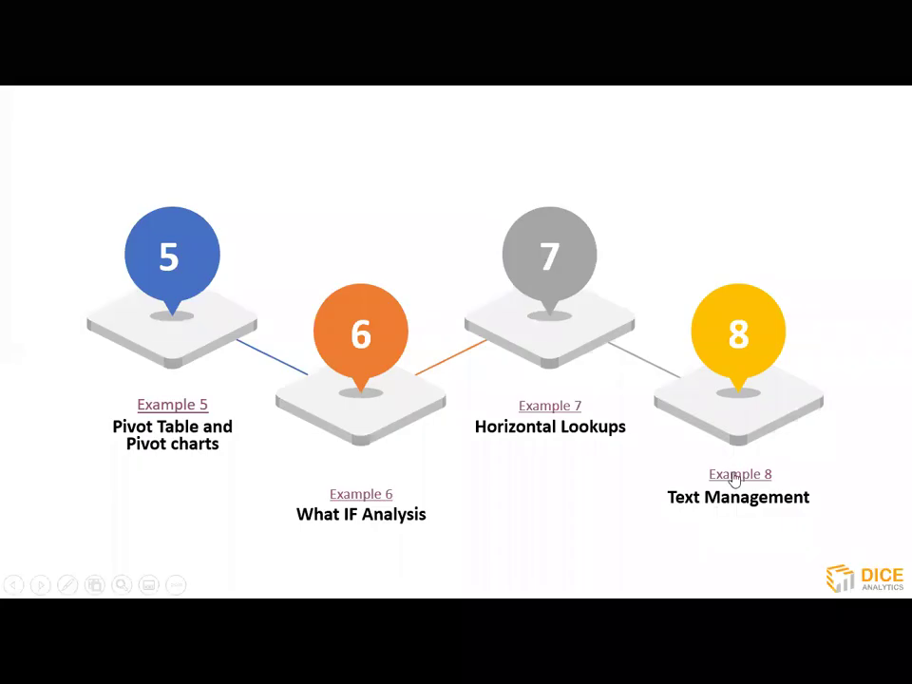
{"action": "left_click", "coordinate": [736, 476]}
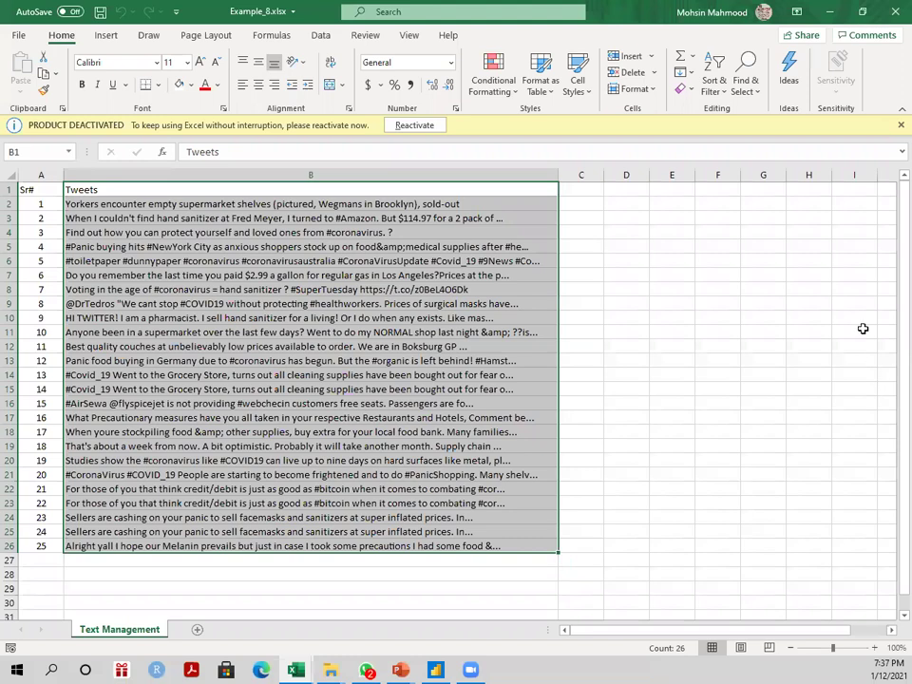
{"action": "left_click", "coordinate": [899, 124]}
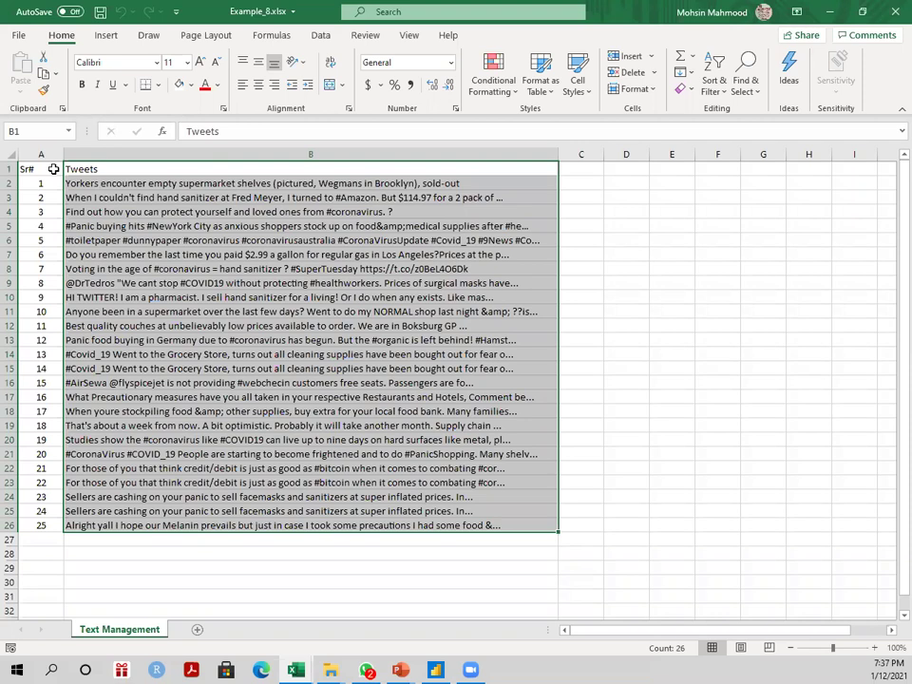
Step: Try to run Text to Columns on the Sr# and Tweets columns together, A1:B26
{"action": "left_click_drag", "start_coordinate": [54, 169], "coordinate": [421, 525]}
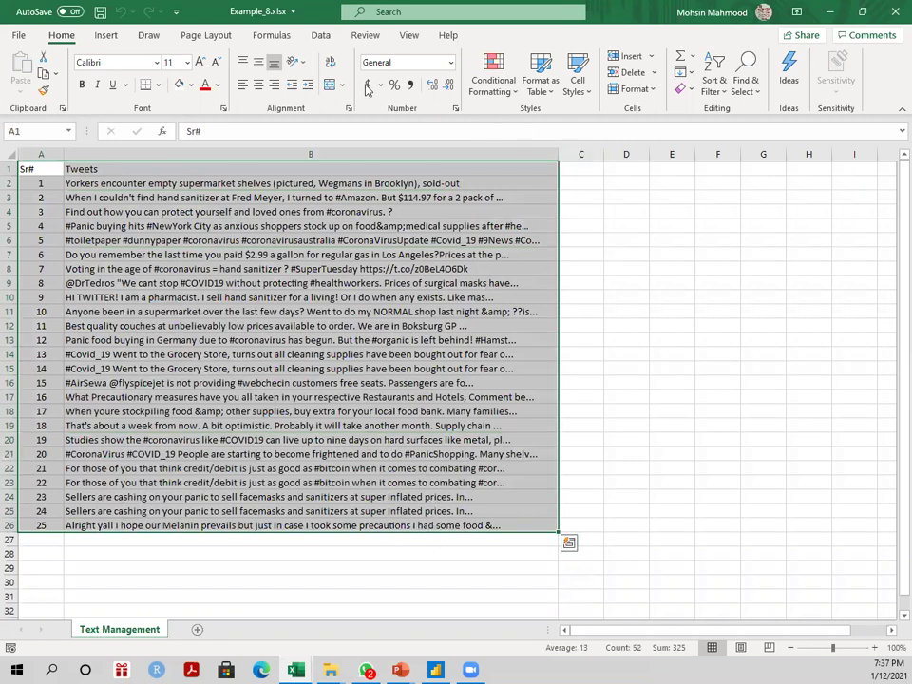
{"action": "left_click", "coordinate": [322, 36]}
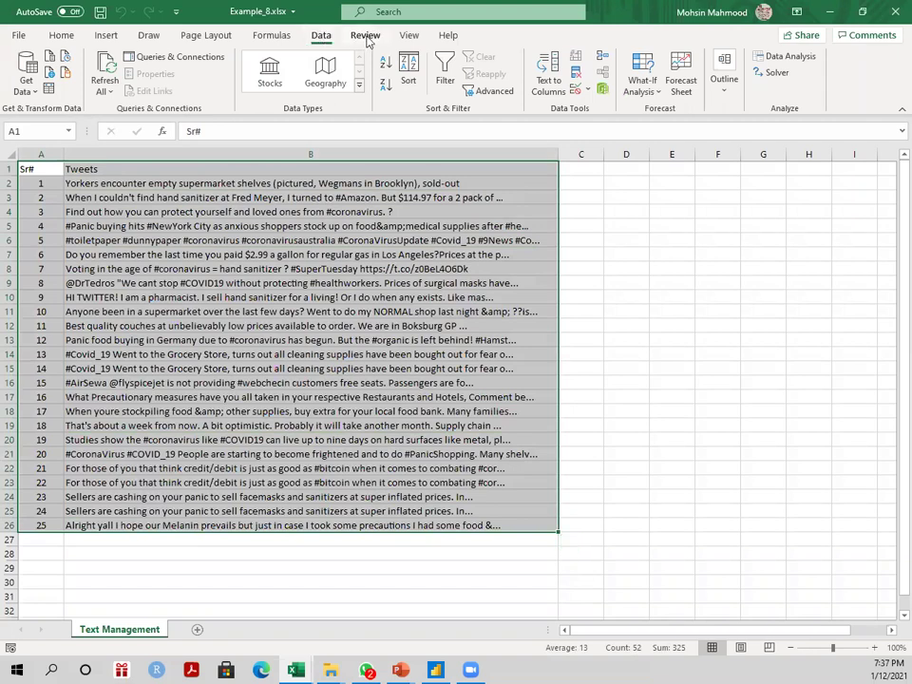
{"action": "left_click", "coordinate": [548, 76]}
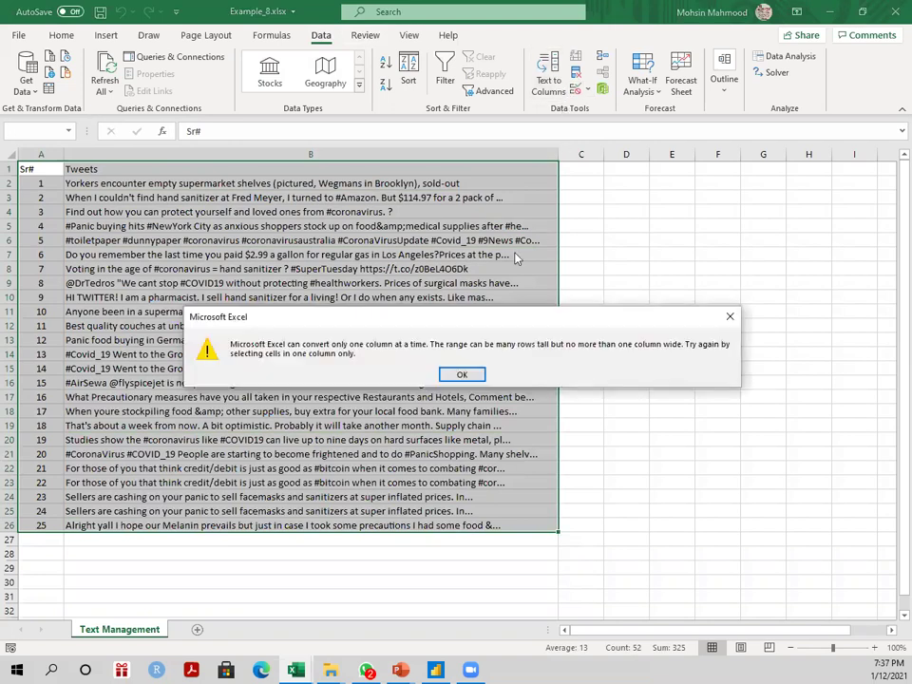
{"action": "left_click", "coordinate": [460, 375]}
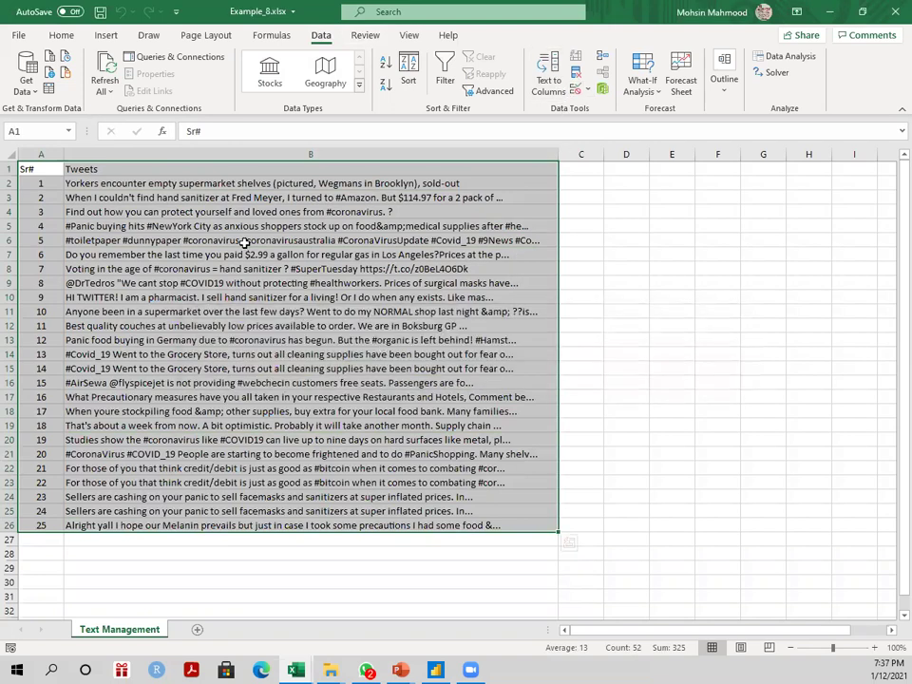
Step: Split the tweets in B2:B26 into separate columns with Text to Columns, using Space as the only delimiter and General format
{"action": "left_click", "coordinate": [168, 171]}
{"action": "left_click_drag", "start_coordinate": [156, 185], "coordinate": [153, 526]}
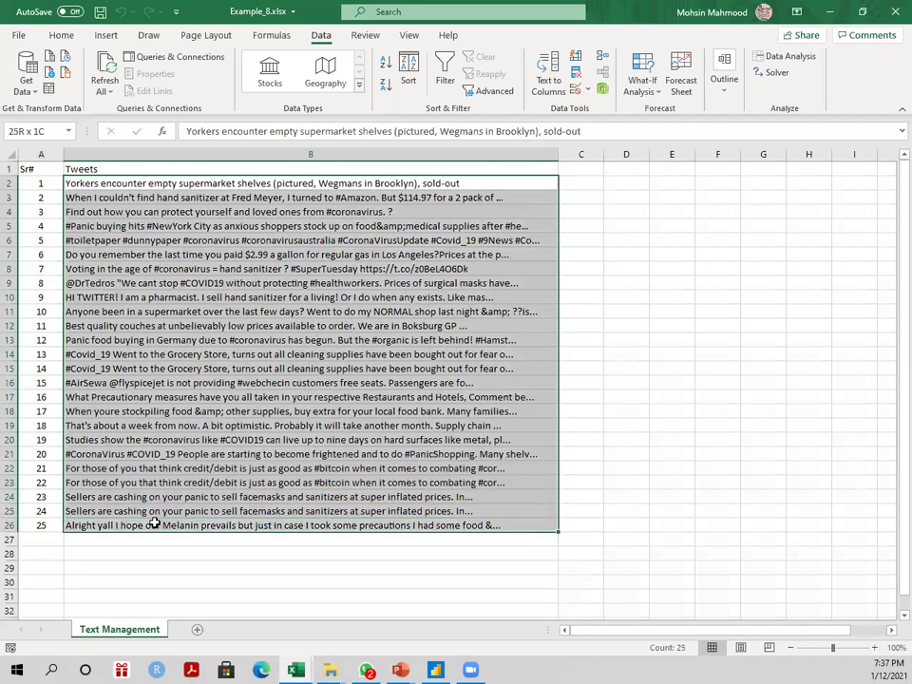
{"action": "left_click", "coordinate": [549, 84]}
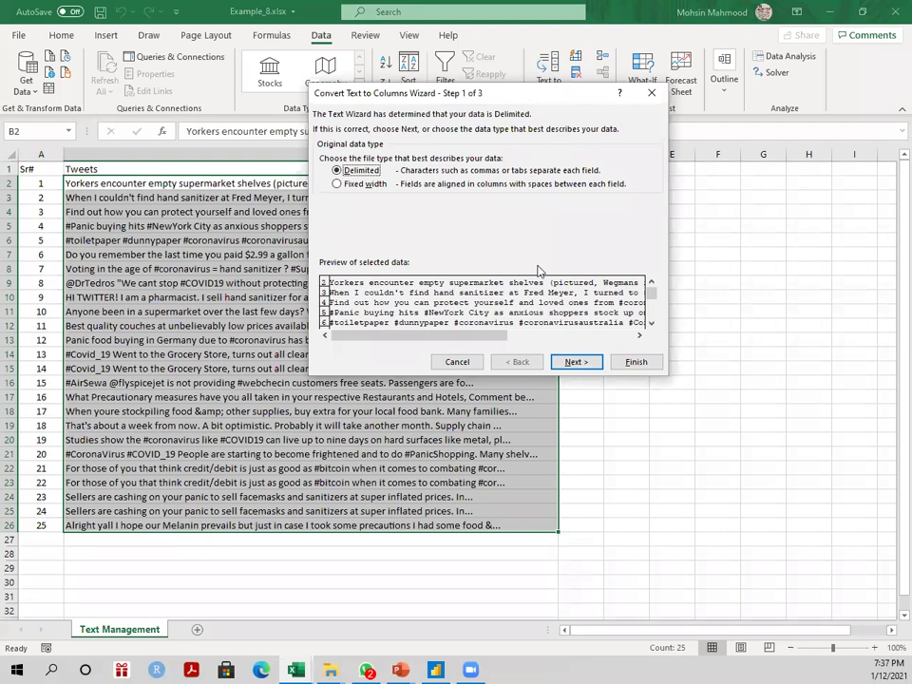
{"action": "left_click", "coordinate": [574, 362]}
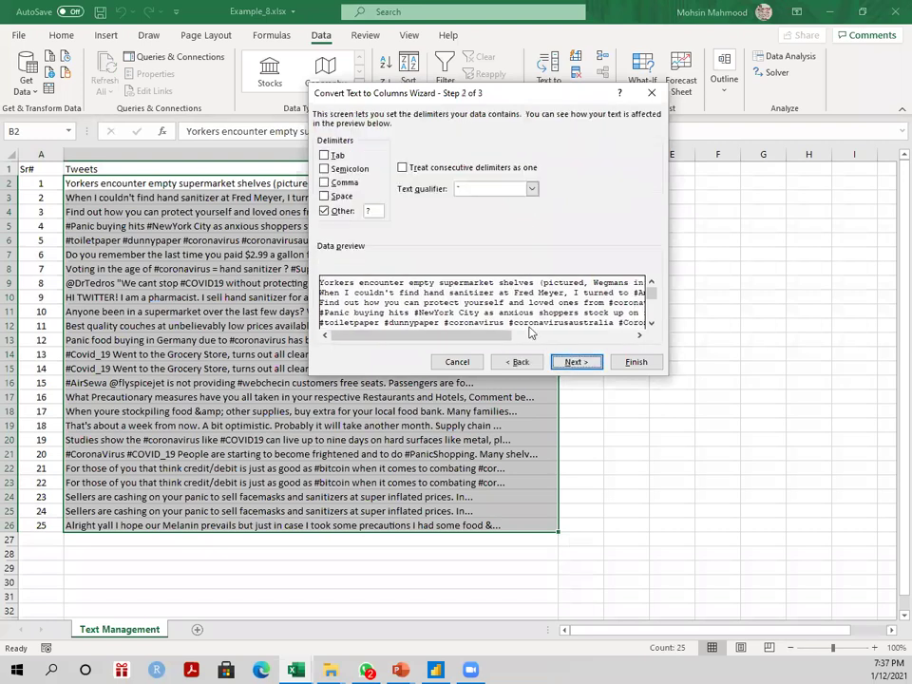
{"action": "left_click", "coordinate": [324, 211]}
{"action": "left_click", "coordinate": [325, 197]}
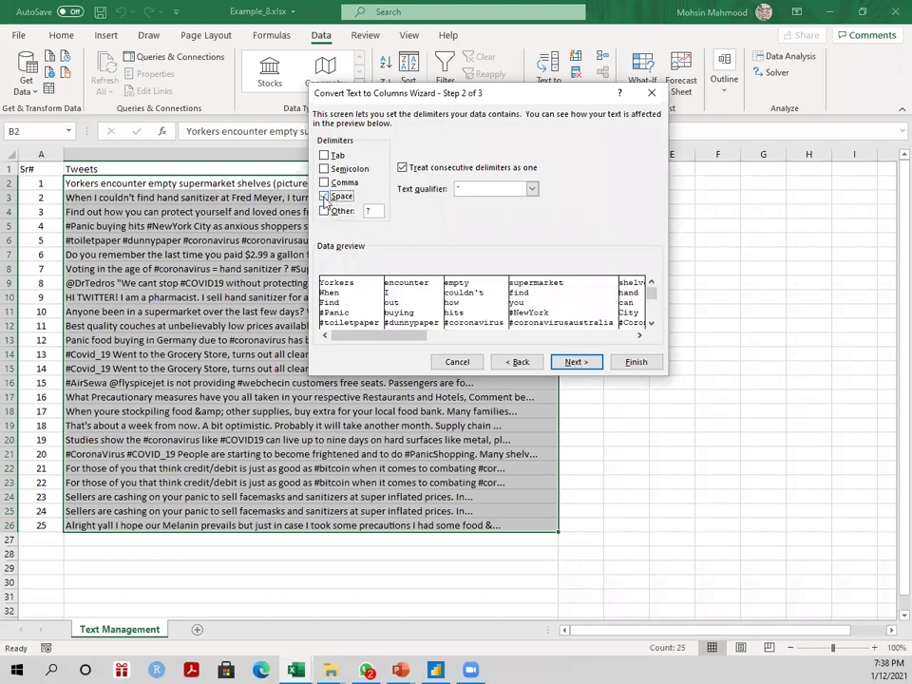
{"action": "left_click", "coordinate": [577, 362]}
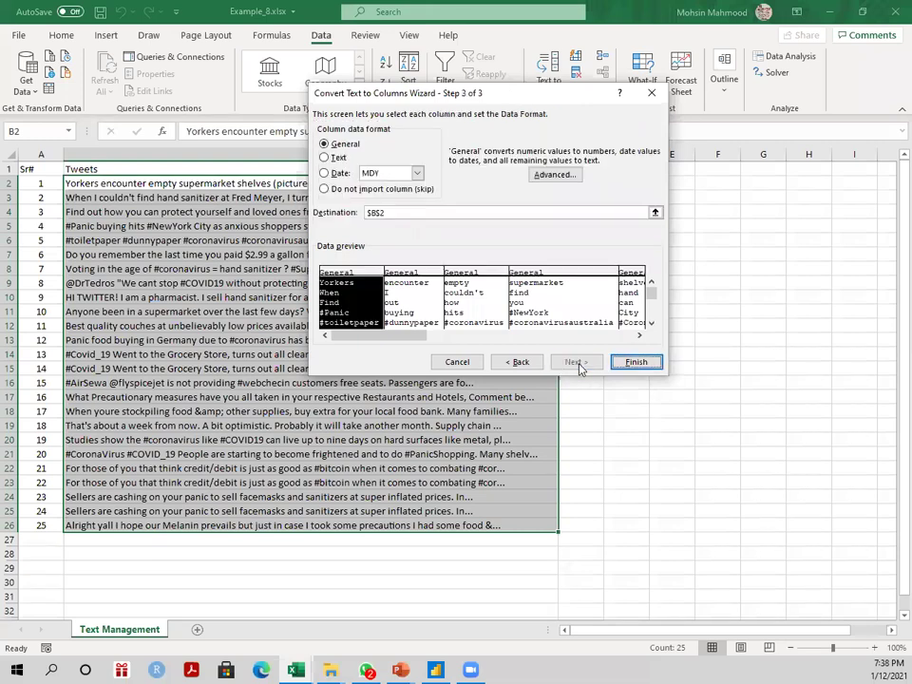
{"action": "left_click", "coordinate": [635, 362]}
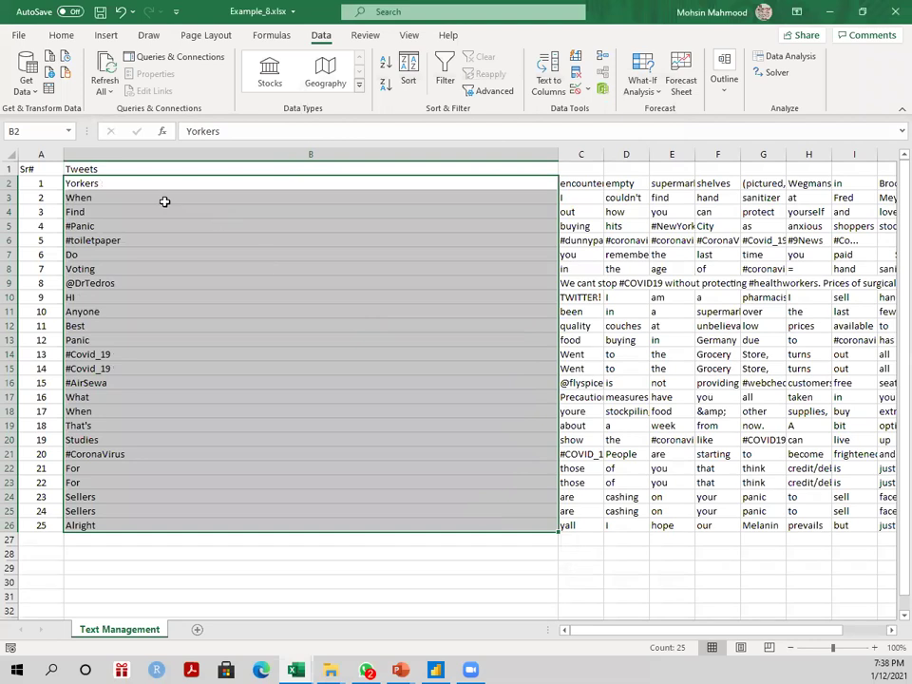
Step: Undo the Text to Columns split of the tweets and select the first tweet in B2
{"action": "left_click_drag", "start_coordinate": [148, 183], "coordinate": [161, 525]}
{"action": "key", "text": "ctrl+z"}
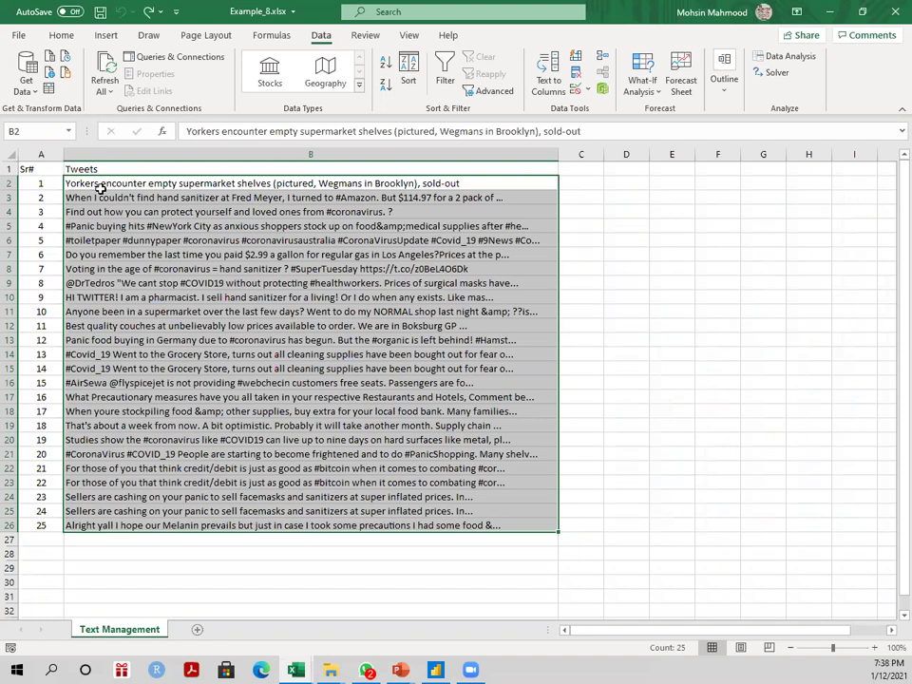
{"action": "left_click", "coordinate": [100, 187]}
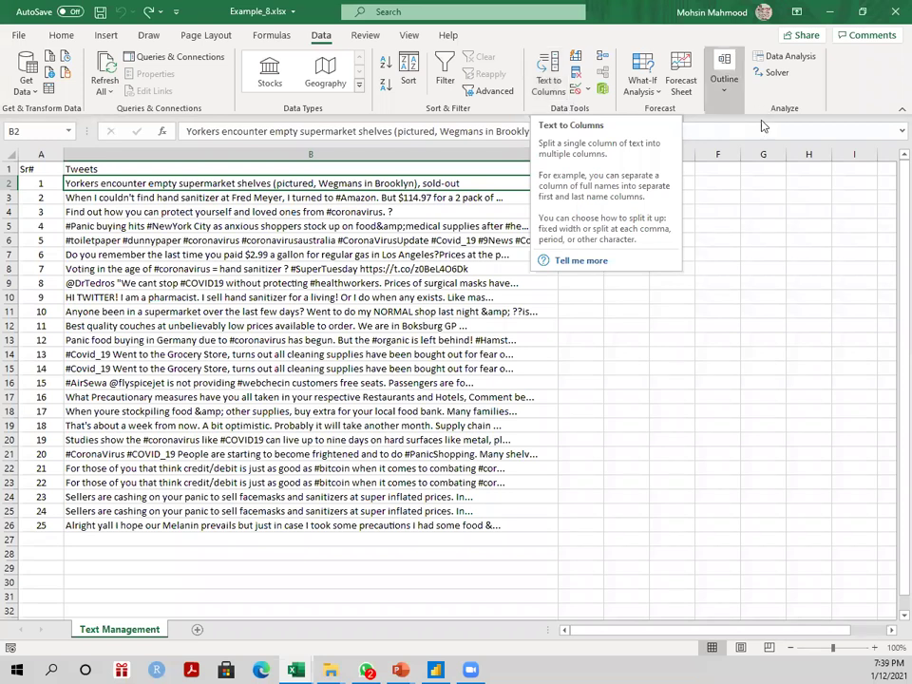
Step: Save the changes to Example_8.xlsx on closing and advance the PowerPoint slide show to the slide on what keeps Excel relevant
{"action": "left_click", "coordinate": [895, 11]}
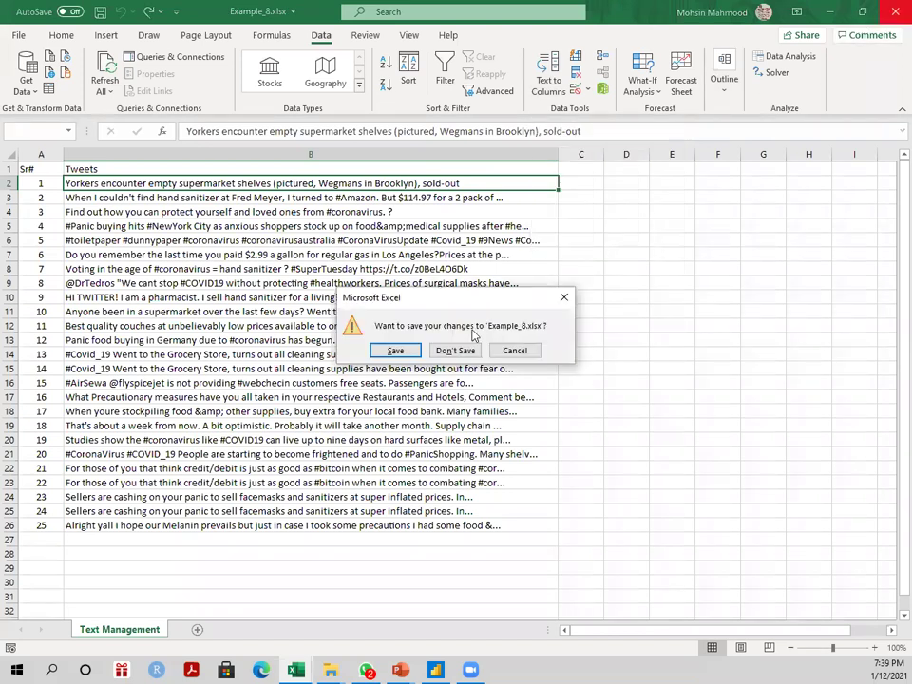
{"action": "left_click", "coordinate": [396, 351]}
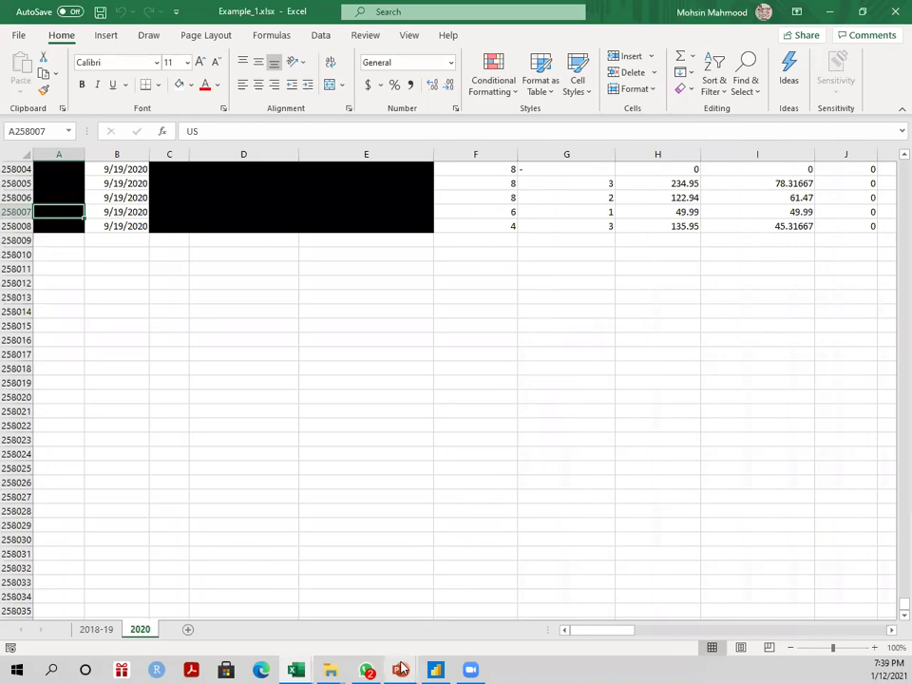
{"action": "mouse_move", "coordinate": [401, 670]}
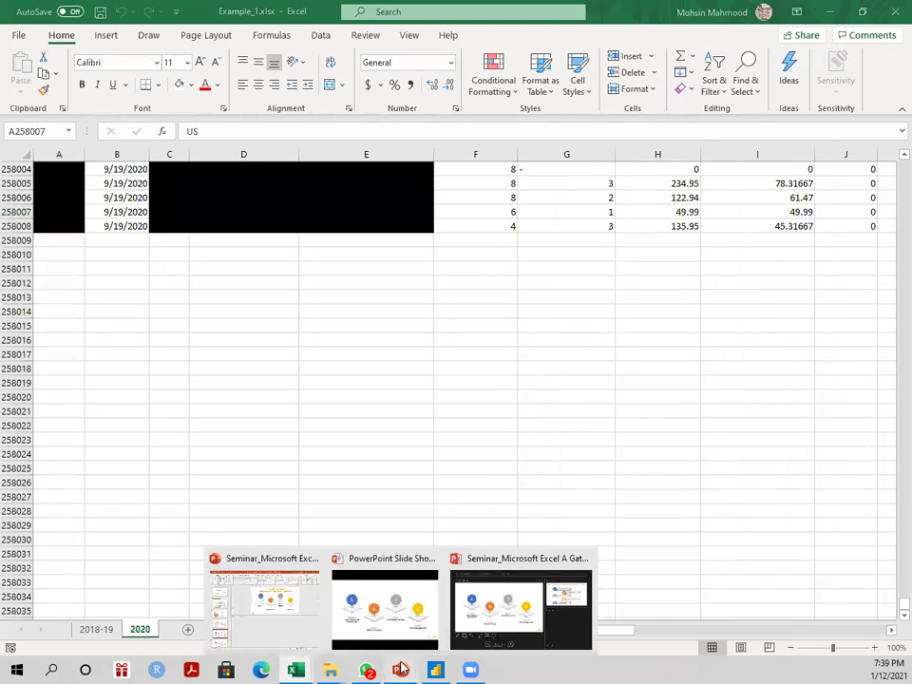
{"action": "left_click", "coordinate": [489, 631]}
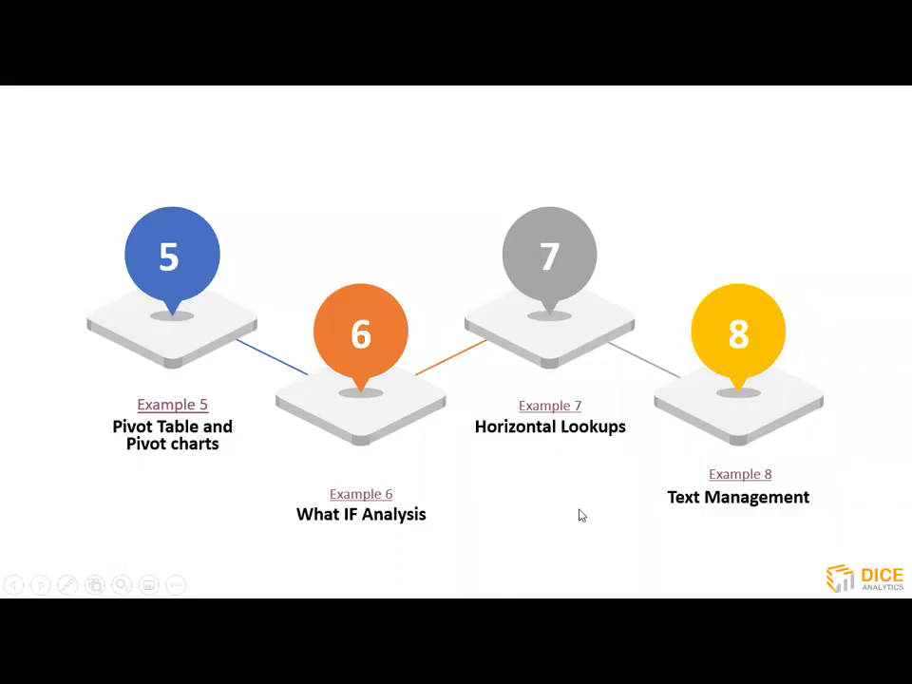
{"action": "left_click", "coordinate": [580, 515]}
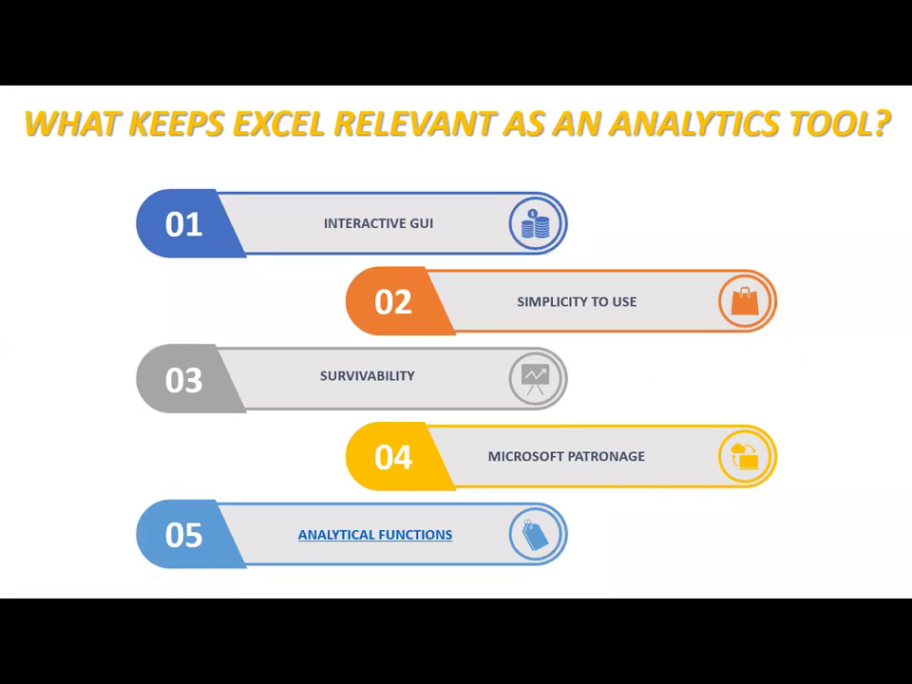